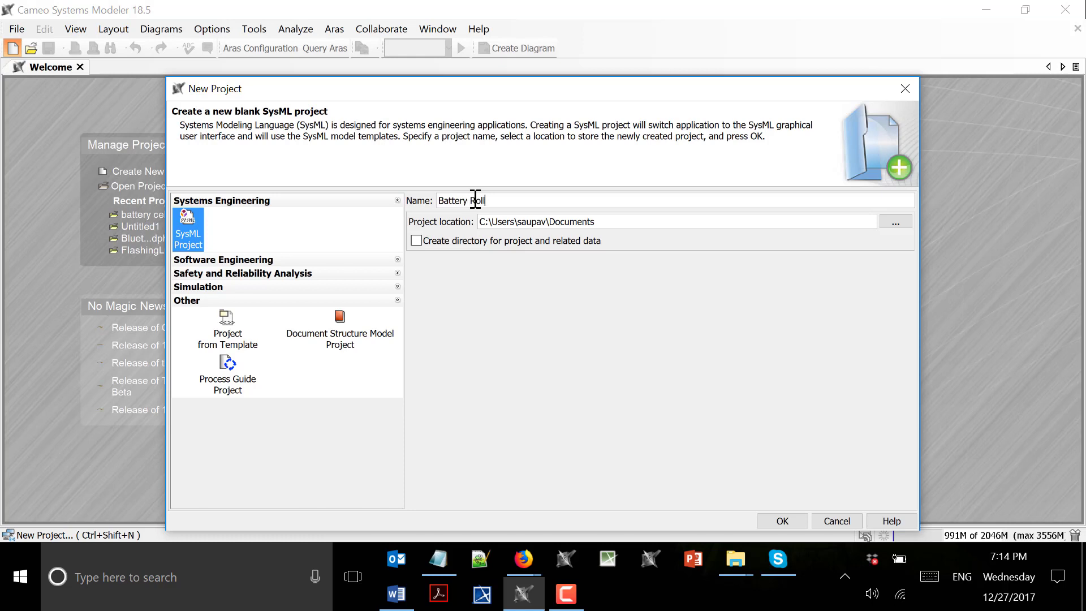
# - Create the blank SysML project named Battery Rollup and narrow the model browser pane
pyautogui.click(795, 519)
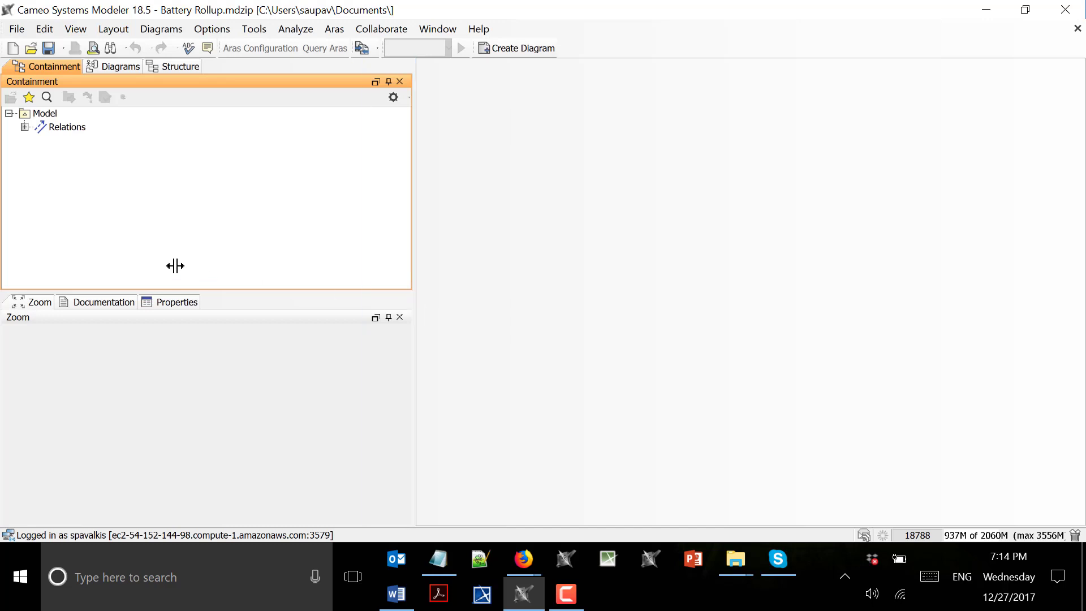
pyautogui.moveTo(175, 266); pyautogui.dragTo(174, 270)
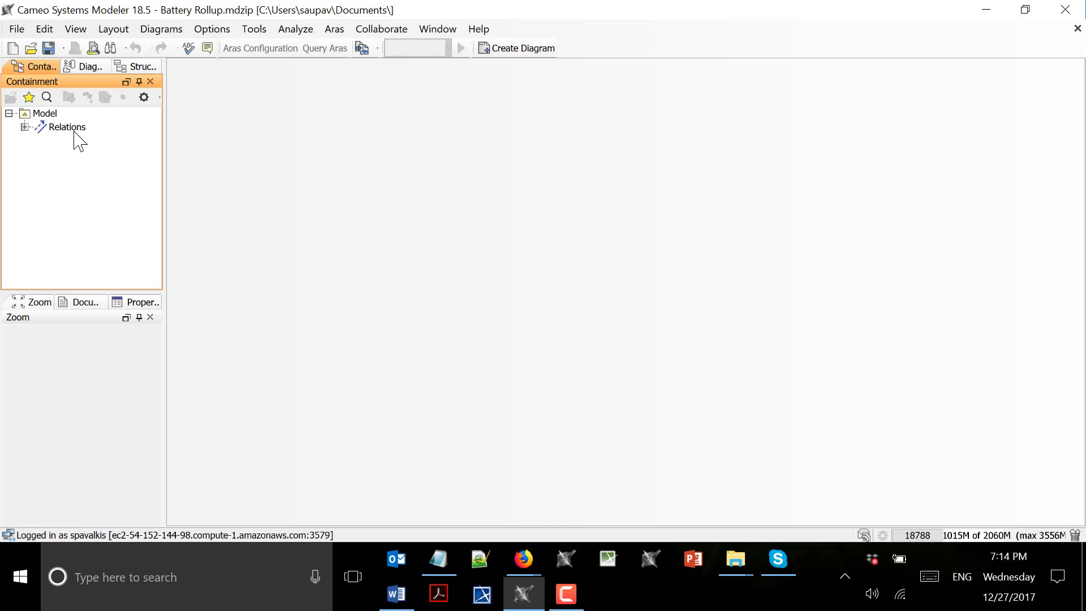
# - Create a SysML Block Definition Diagram under Model, keeping the name Model, and shrink its frame to a small rectangle
pyautogui.click(514, 48)
pyautogui.click(399, 119)
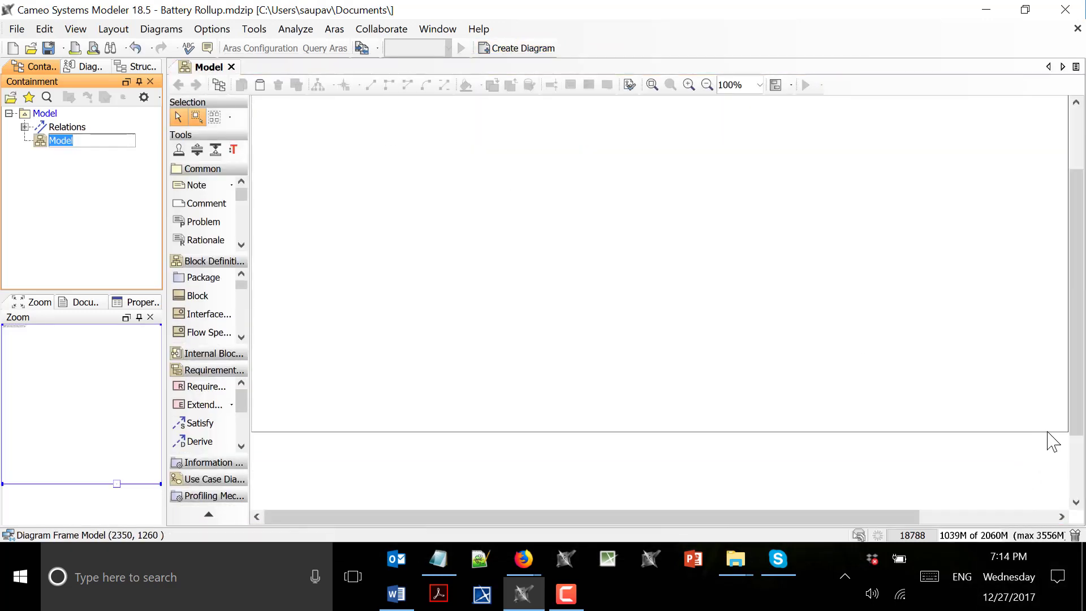
pyautogui.click(1047, 432)
pyautogui.moveTo(1066, 432); pyautogui.dragTo(330, 135)
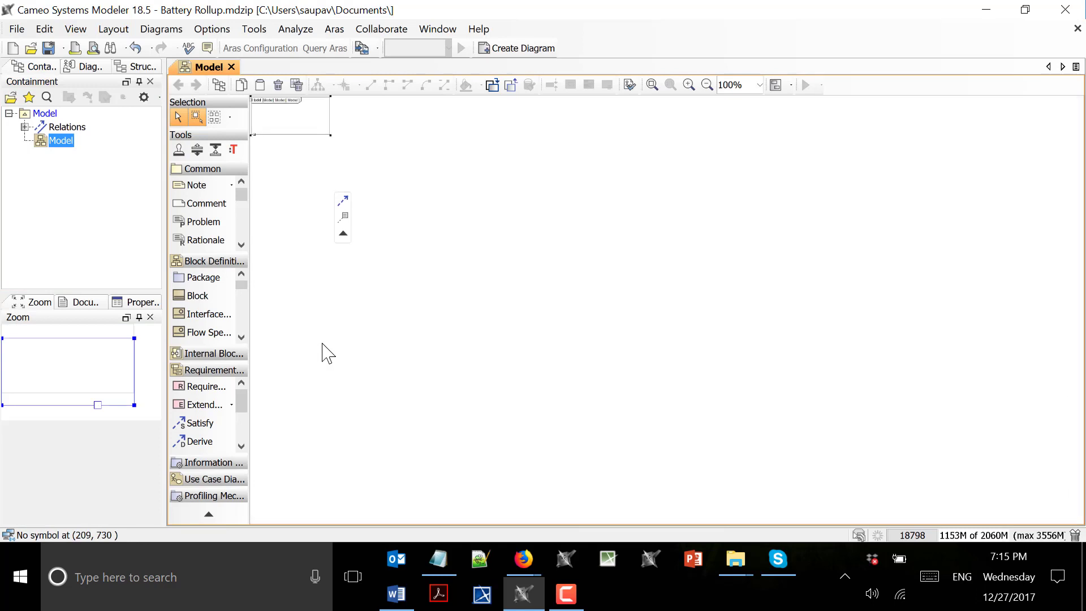
pyautogui.scroll(7, 340, 344)
pyautogui.scroll(6, 354, 373)
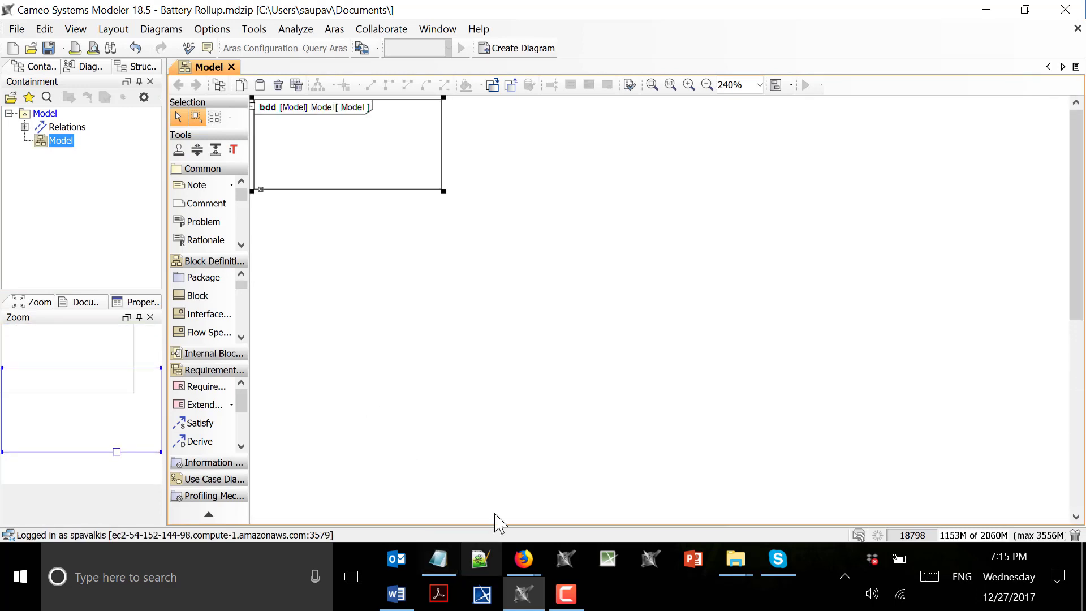
# - Add a block named Battery inside the diagram frame
pyautogui.click(195, 295)
pyautogui.click(375, 117)
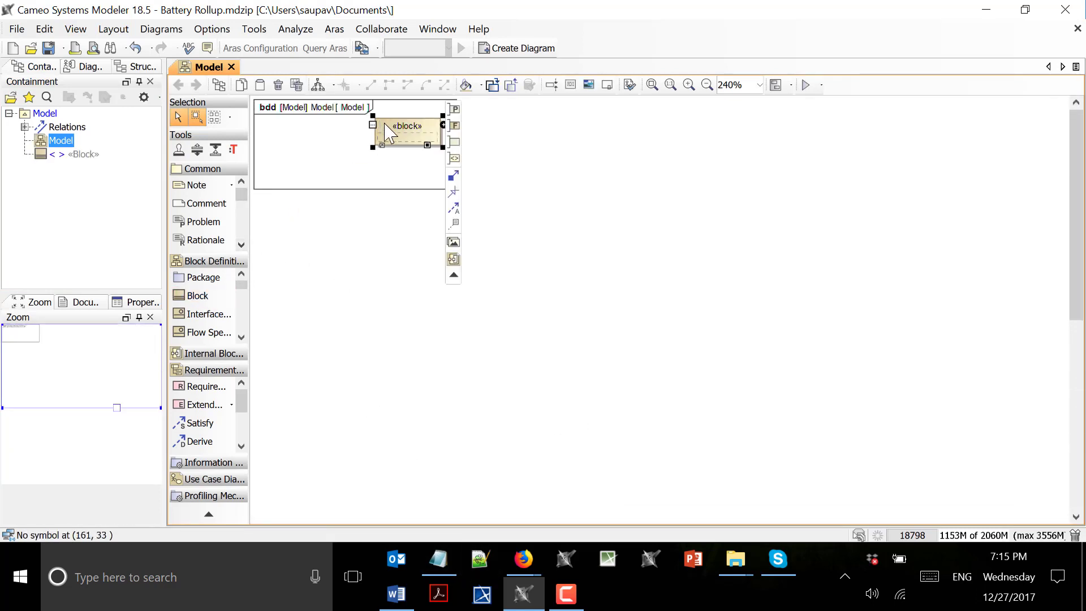
pyautogui.write('Batter')
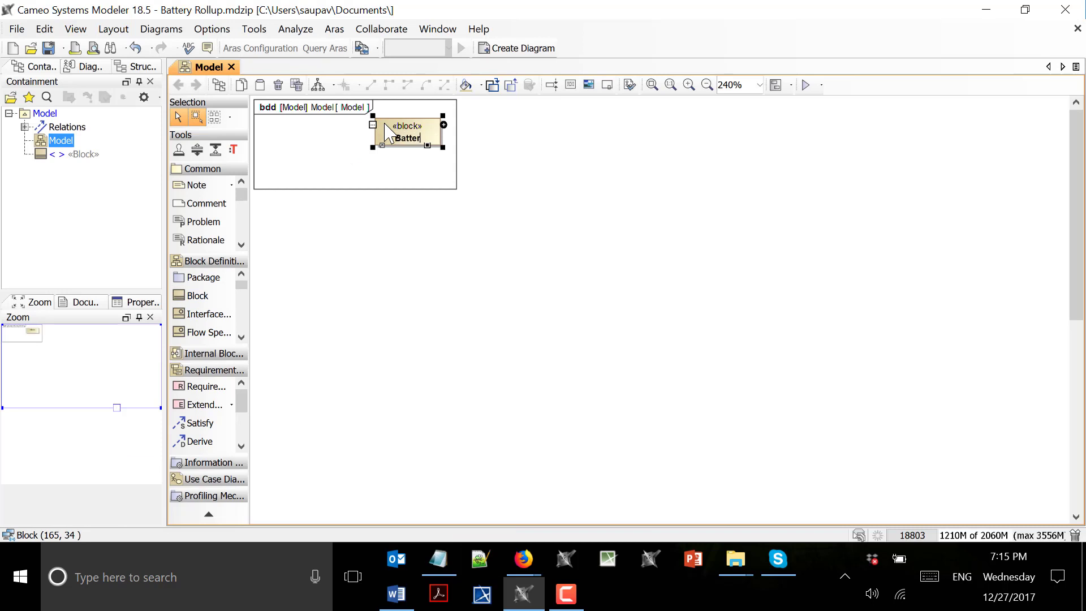
pyautogui.write('y')
pyautogui.press('Return')
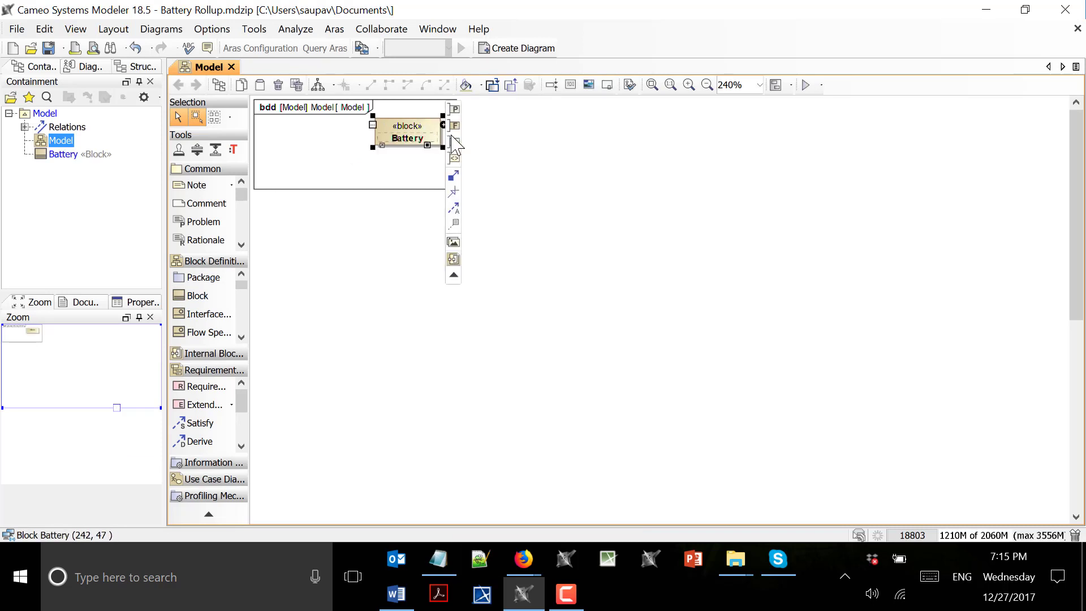
# - Add a Battery Cell block connected by a directed composition from Battery, and align it directly below the Battery block
pyautogui.click(456, 144)
pyautogui.click(404, 254)
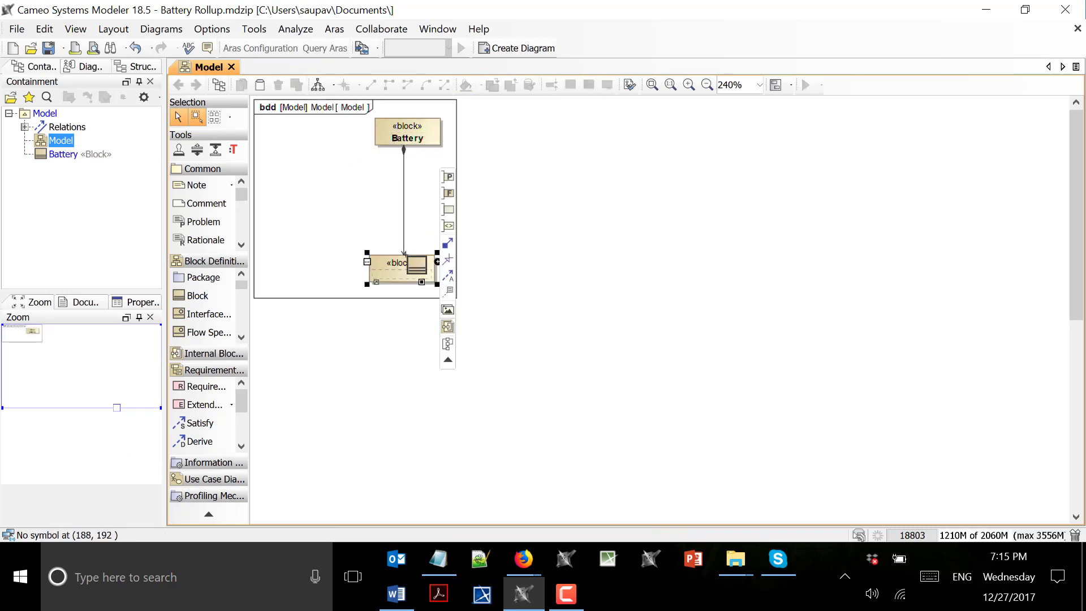
pyautogui.write('Cell')
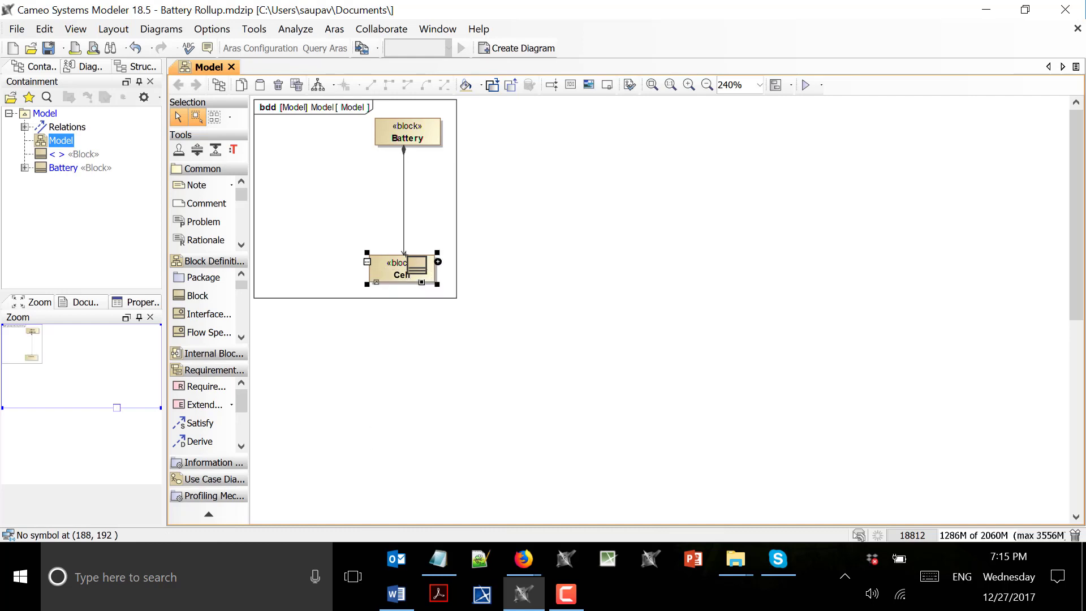
pyautogui.write('Bastter')
pyautogui.press('Delete')
pyautogui.press('Right')
pyautogui.press('Right')
pyautogui.press('Right')
pyautogui.press('Right')
pyautogui.write('y')
pyautogui.click(409, 429)
pyautogui.moveTo(405, 274); pyautogui.dragTo(417, 279)
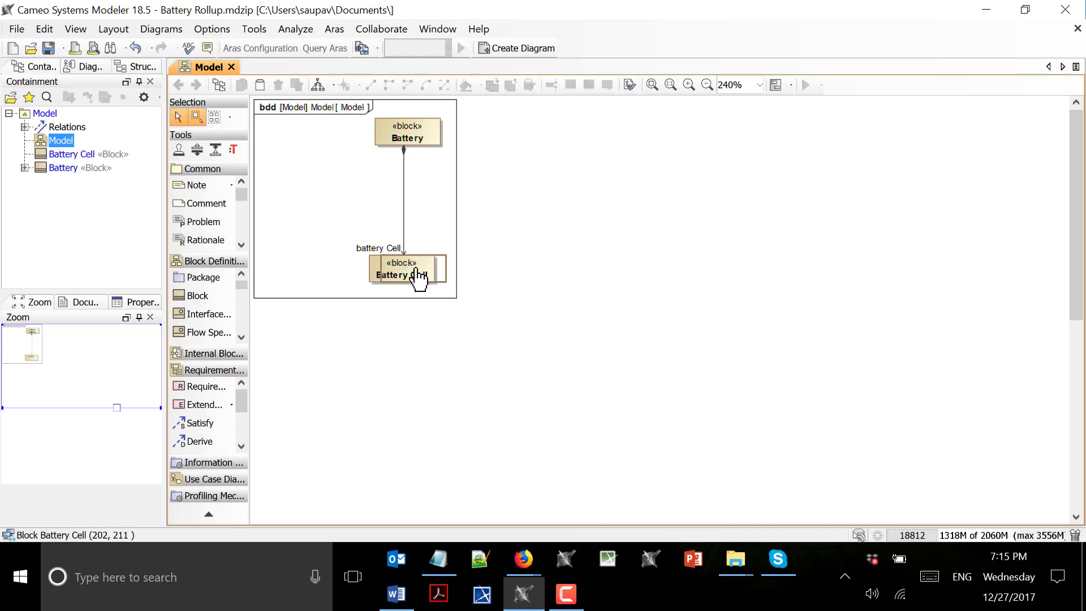
# - Set the multiplicity of the composition's Battery Cell end to 8
pyautogui.click(410, 238)
pyautogui.rightClick(410, 232)
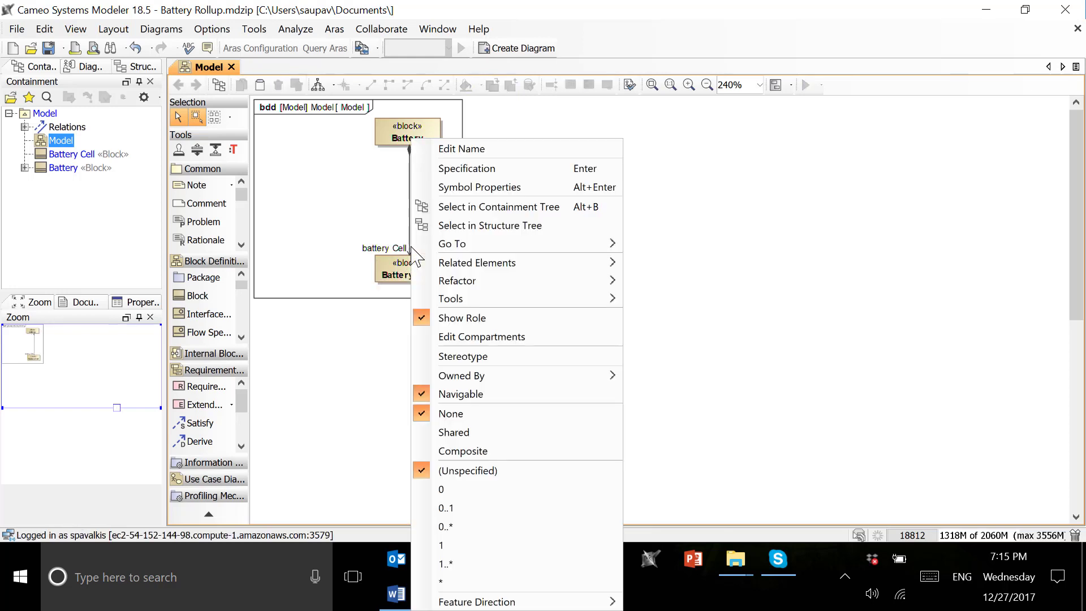
pyautogui.click(473, 544)
pyautogui.click(415, 246)
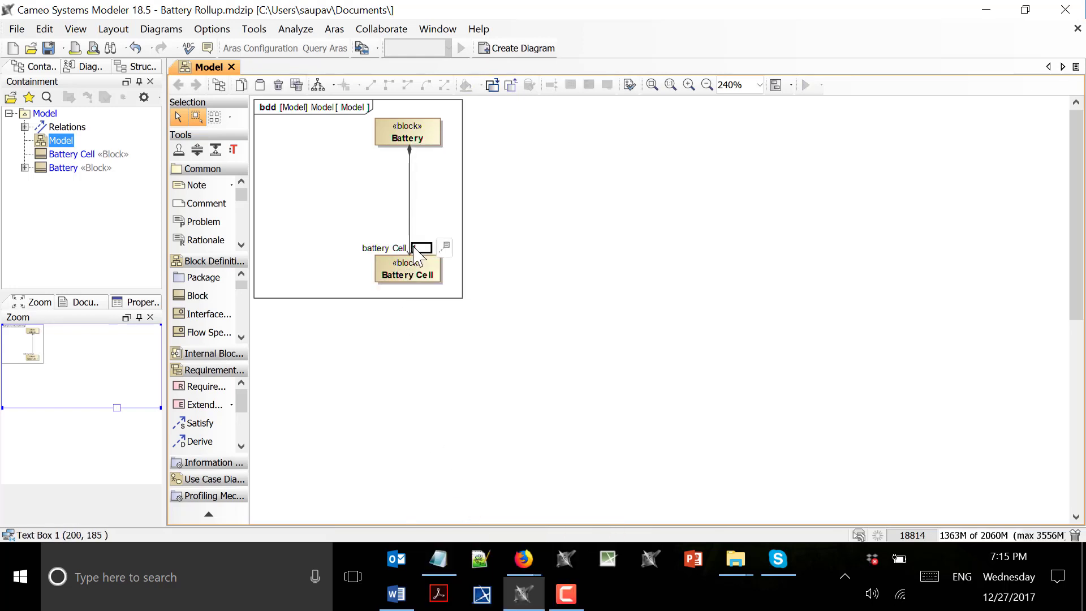
pyautogui.write('8')
pyautogui.click(764, 405)
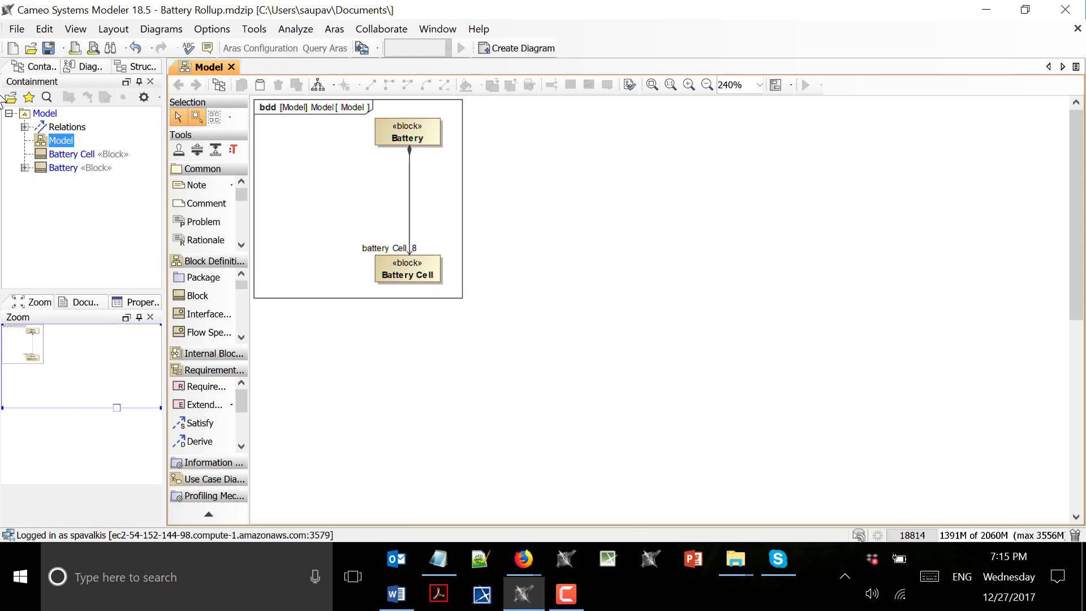
# - Create a package named Data under the root Model
pyautogui.rightClick(45, 113)
pyautogui.click(91, 126)
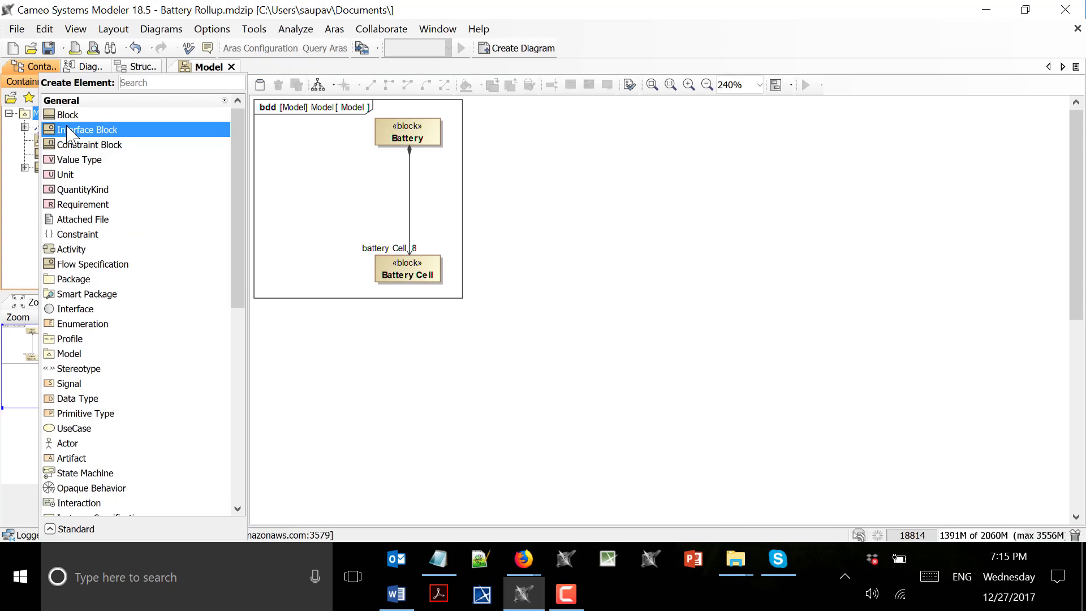
pyautogui.click(95, 279)
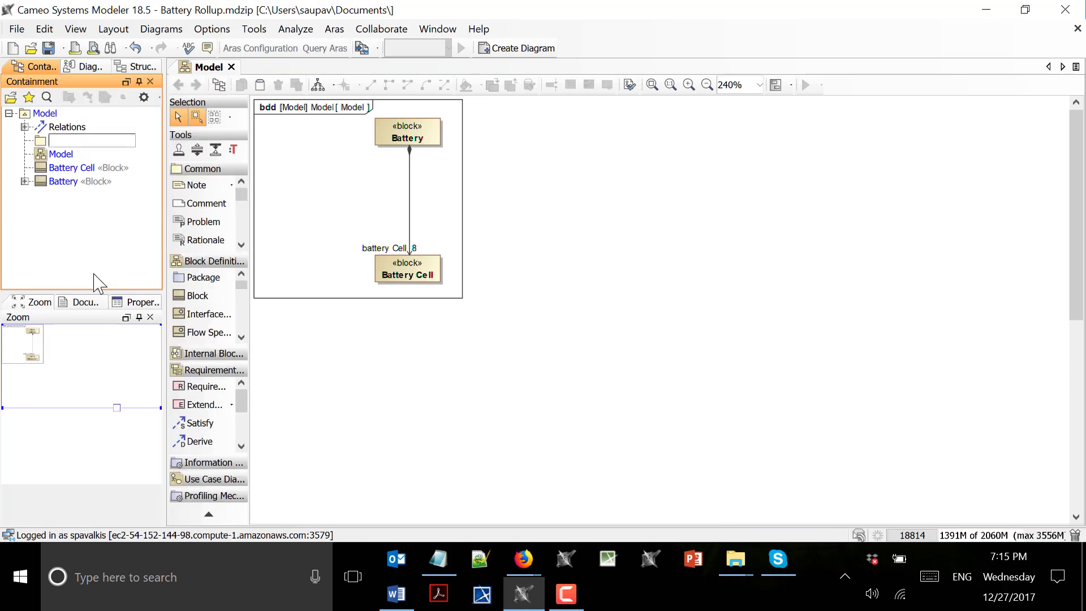
pyautogui.write('Data')
pyautogui.press('Return')
# - Move the Model diagram and the Battery Cell and Battery blocks into the Data package
pyautogui.click(61, 154)
pyautogui.keyDown('shift'); pyautogui.click(63, 181); pyautogui.keyUp('shift')
pyautogui.moveTo(64, 181); pyautogui.dragTo(58, 140)
# - Create a second package named Pattern under the root Model
pyautogui.click(57, 113)
pyautogui.rightClick(57, 113)
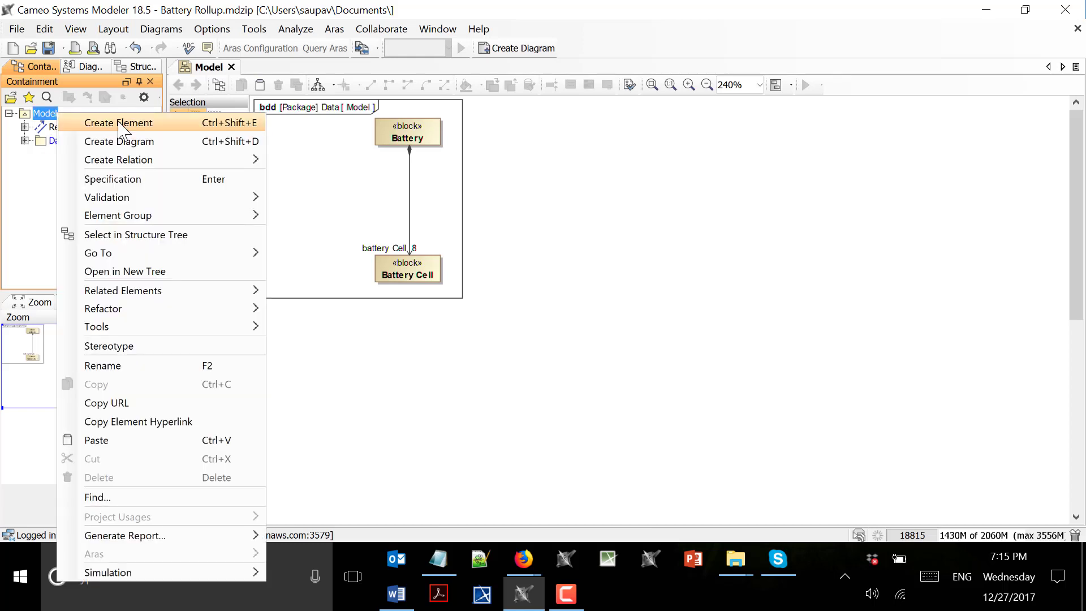
pyautogui.click(121, 126)
pyautogui.click(80, 278)
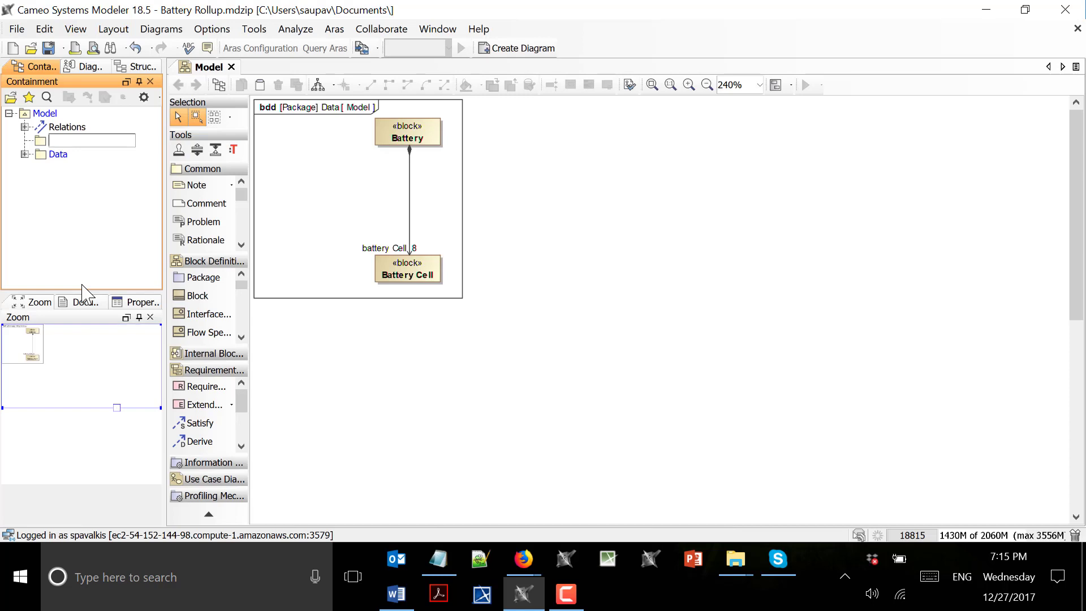
pyautogui.write('Pattern')
pyautogui.press('Return')
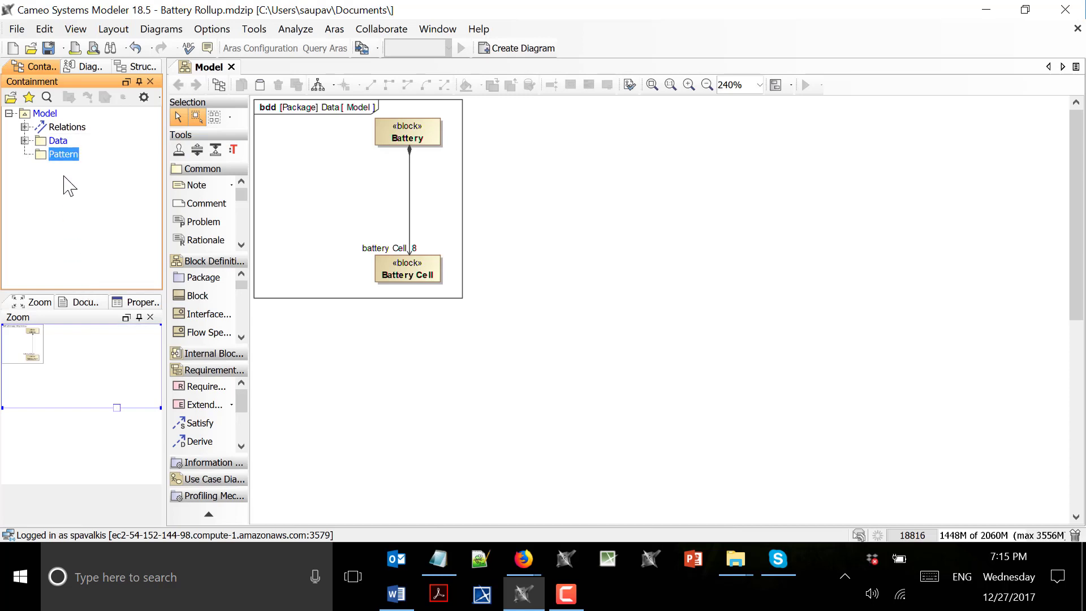
# - Create a SysML Block Definition Diagram in the Pattern package, keeping the name Pattern, and shrink its frame to a small rectangle
pyautogui.click(531, 49)
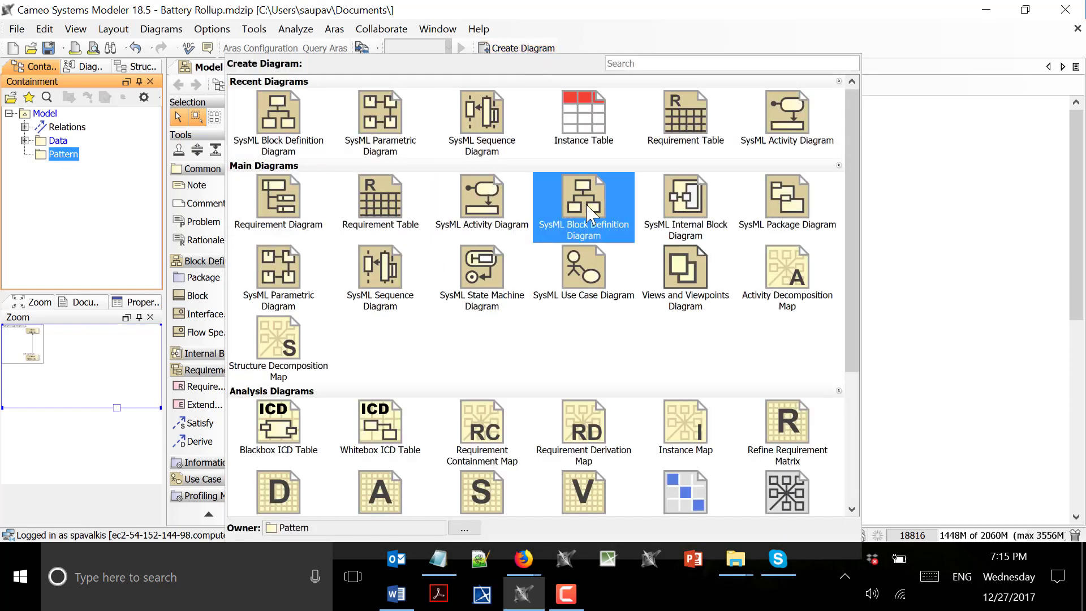
pyautogui.click(599, 221)
pyautogui.click(600, 221)
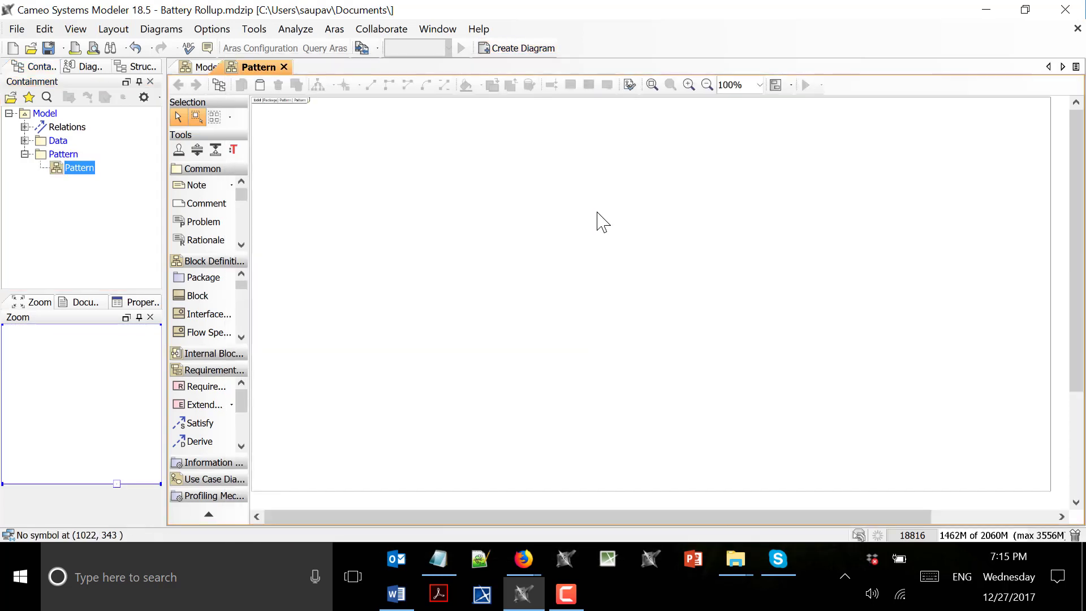
pyautogui.click(1045, 492)
pyautogui.doubleClick(1045, 492)
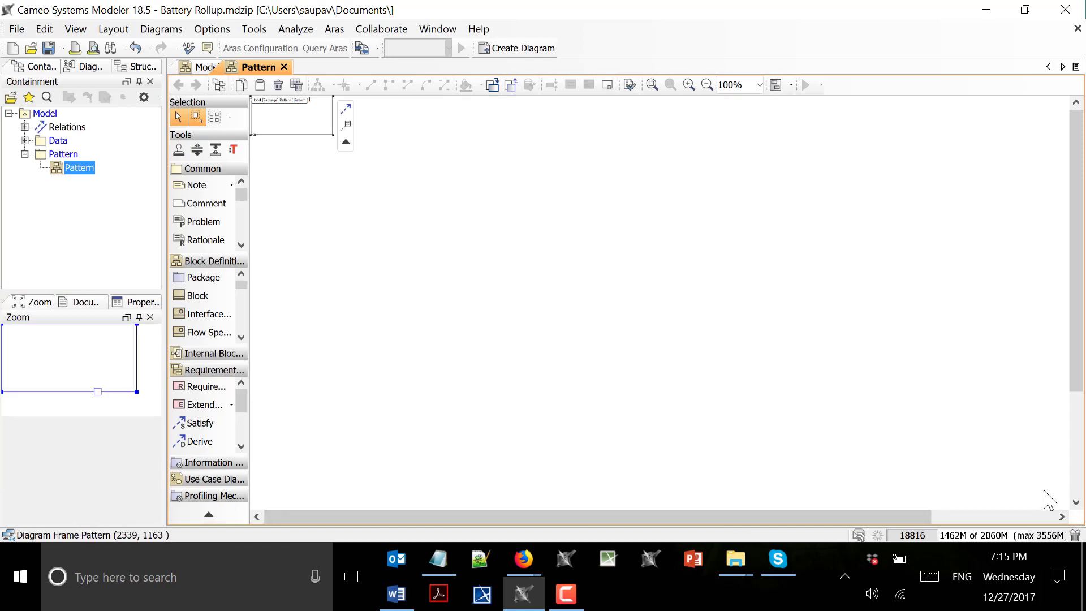
pyautogui.scroll(9, 330, 184)
pyautogui.scroll(3, 384, 215)
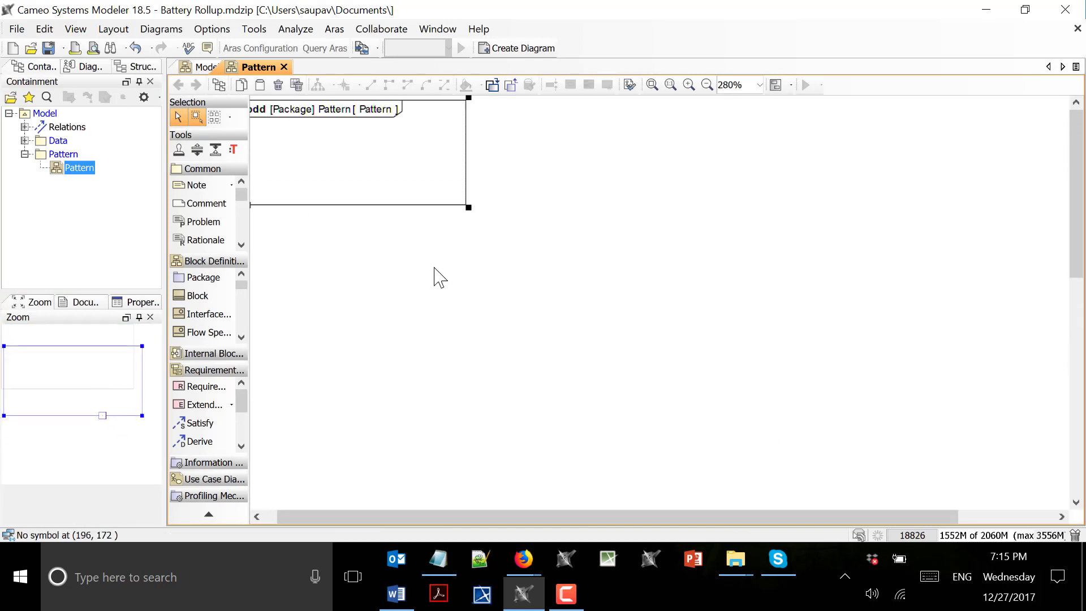
pyautogui.moveTo(449, 516); pyautogui.dragTo(359, 494)
pyautogui.scroll(4, 396, 312)
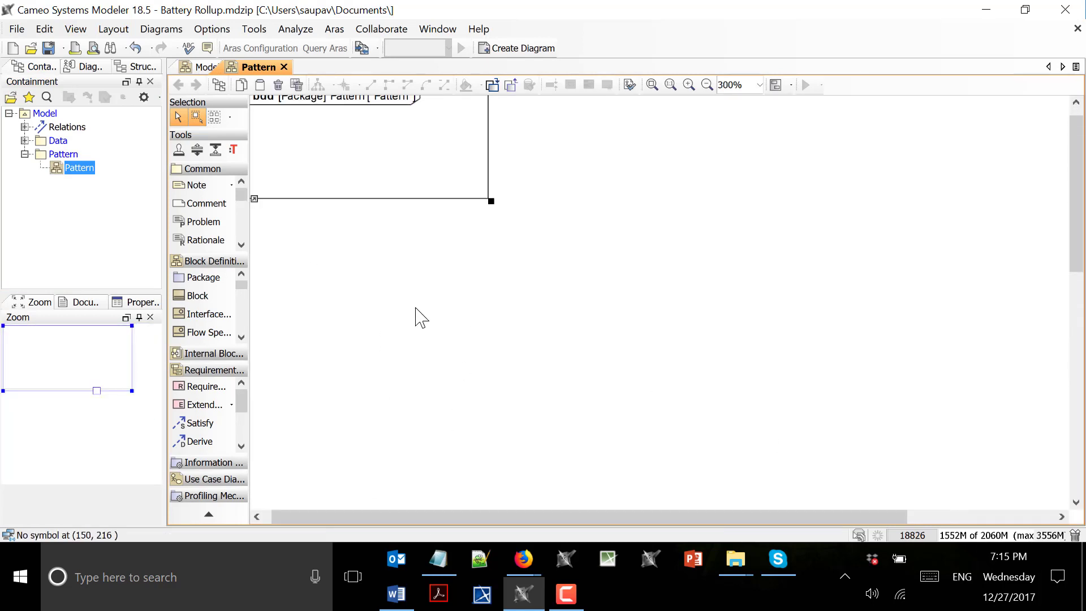
pyautogui.moveTo(426, 516); pyautogui.dragTo(380, 423)
pyautogui.scroll(1, 426, 250)
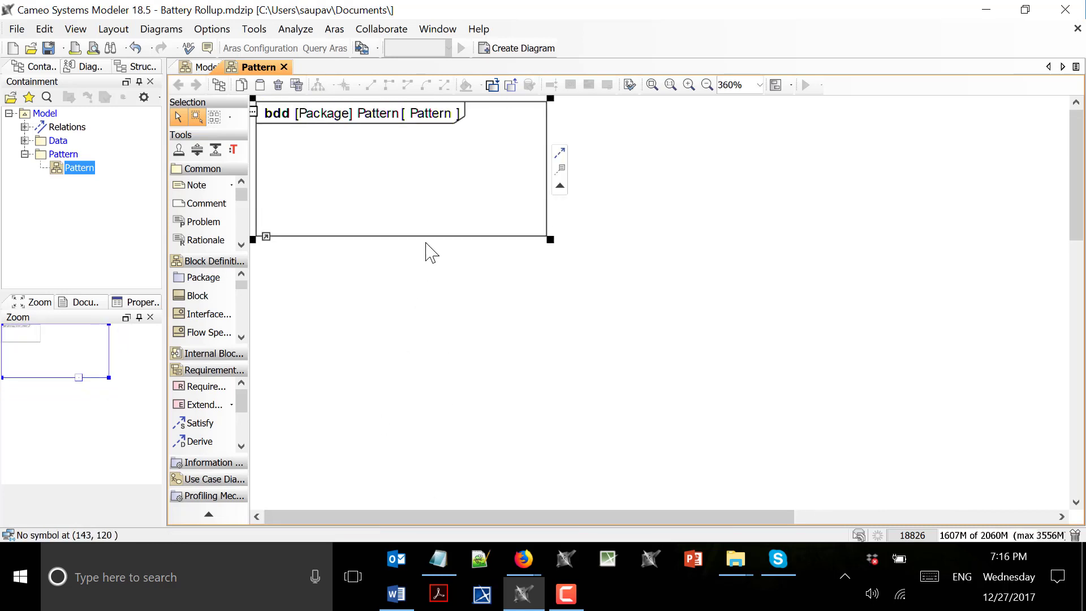
# - Add a block named BatteryPowerRollUpPattern inside the Pattern diagram frame
pyautogui.click(197, 295)
pyautogui.click(344, 192)
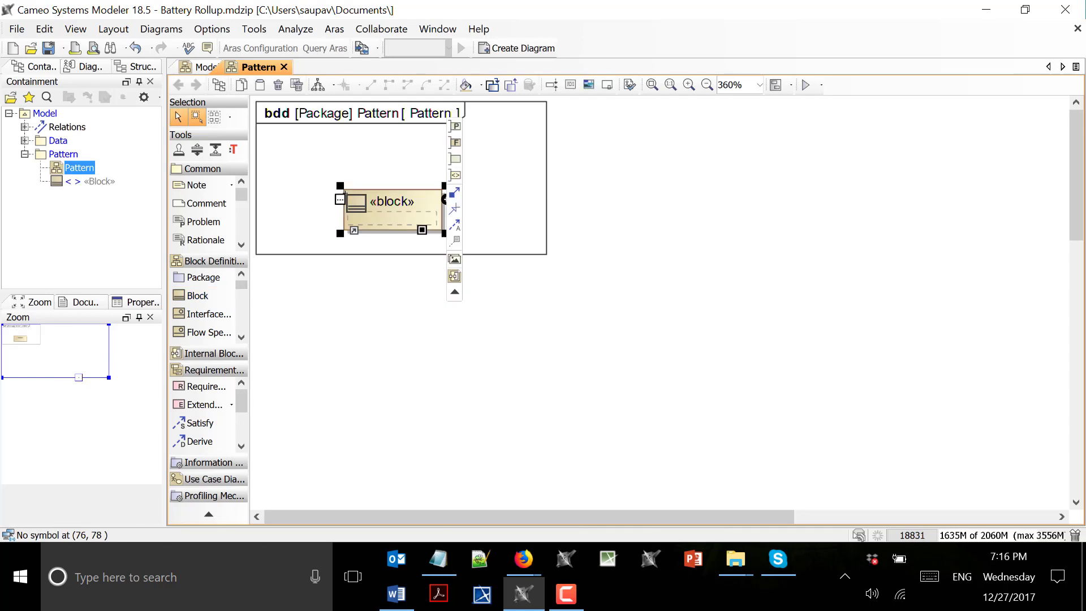
pyautogui.write('B')
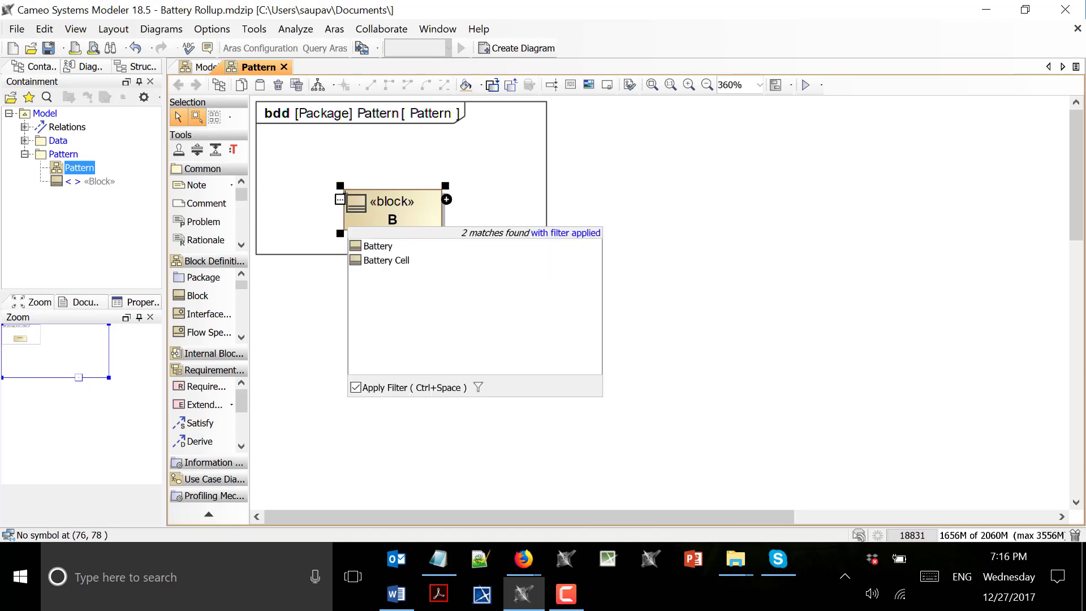
pyautogui.write('a')
pyautogui.write('ttey')
pyautogui.press('Return')
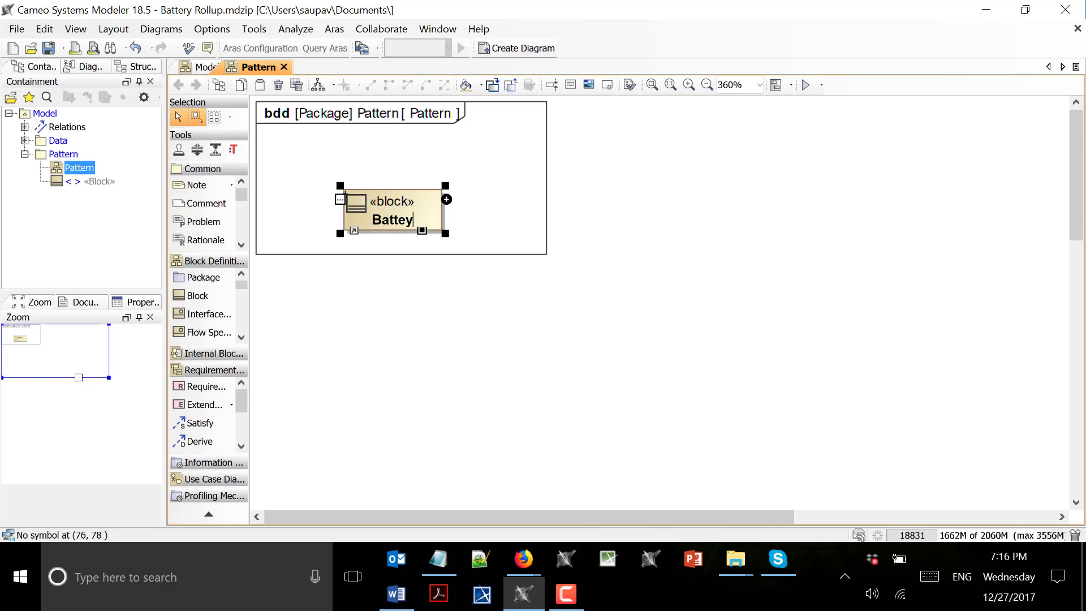
pyautogui.press('BackSpace')
pyautogui.write('ryP')
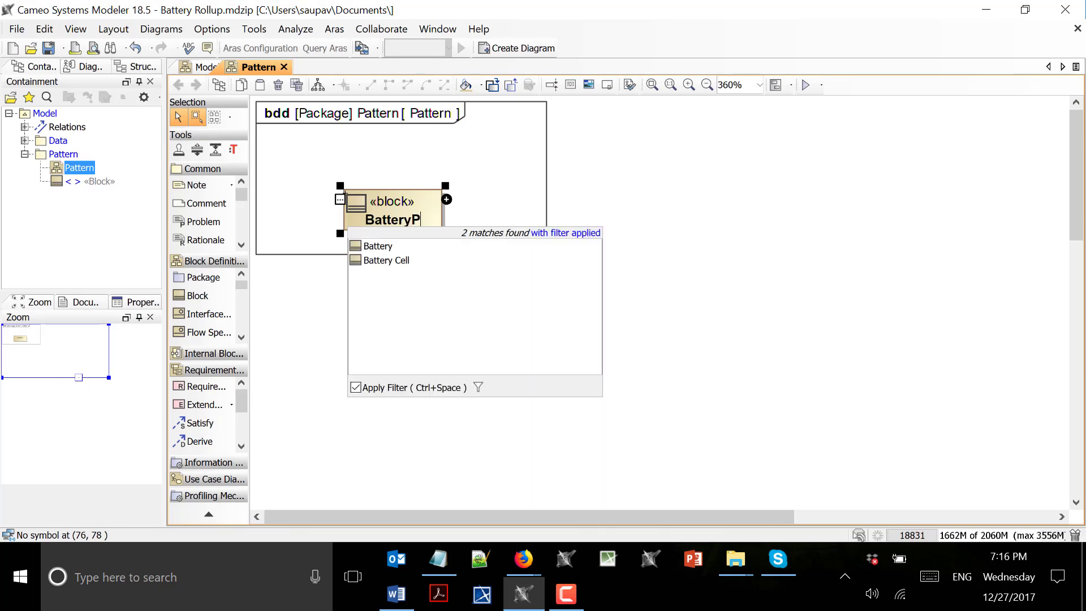
pyautogui.write('owerRoll')
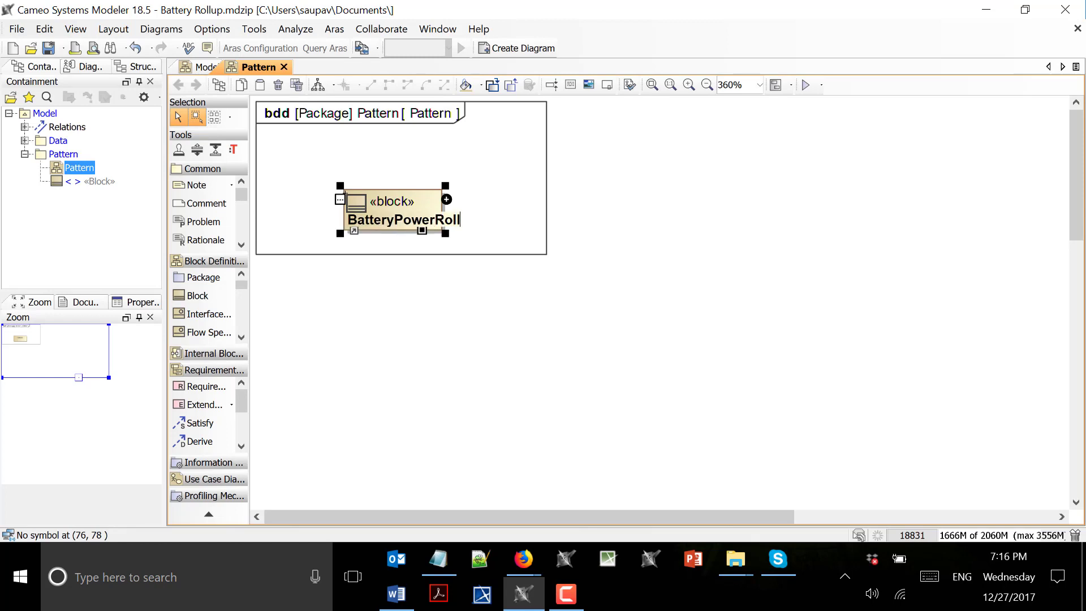
pyautogui.write('UpPattern')
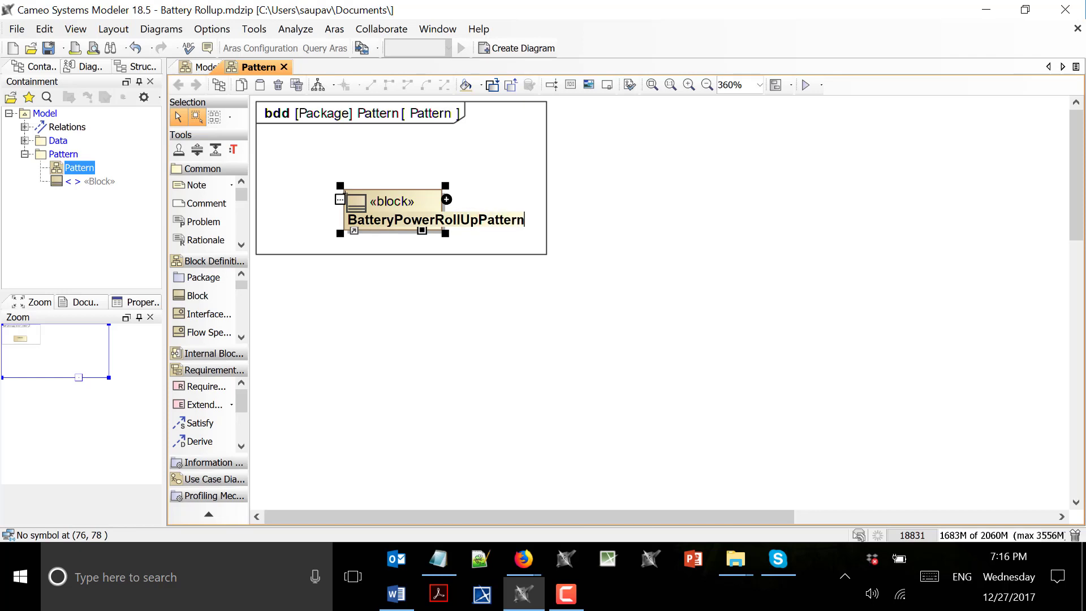
pyautogui.click(419, 384)
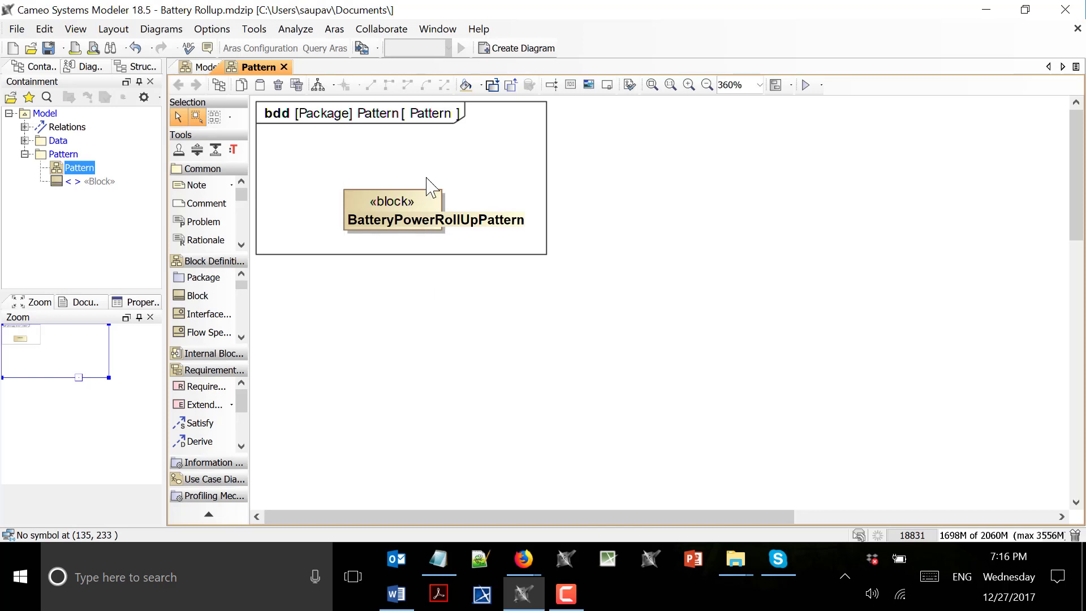
pyautogui.rightClick(448, 210)
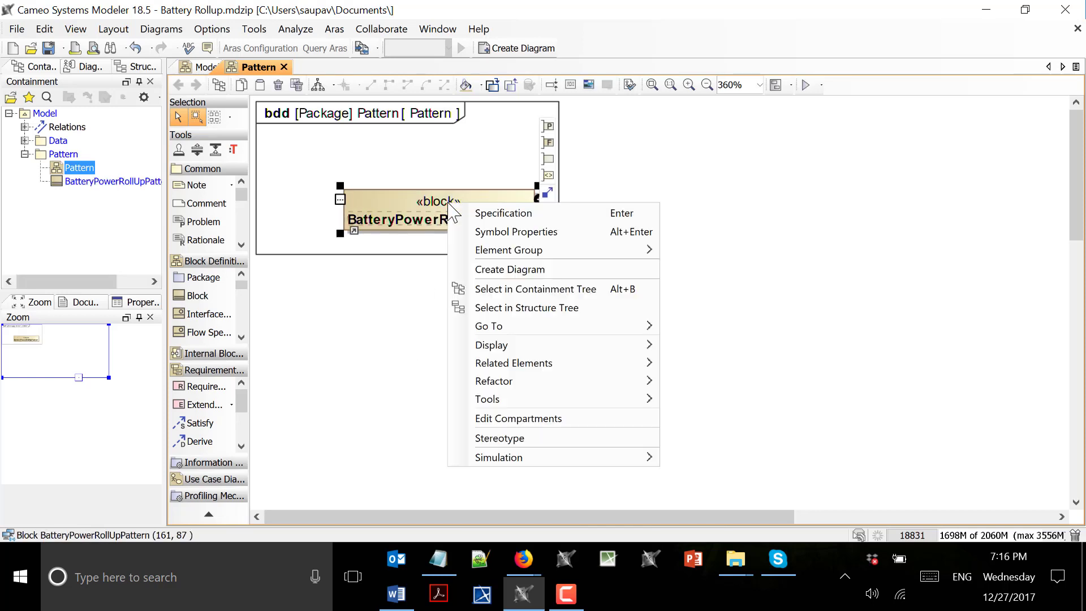
pyautogui.click(520, 420)
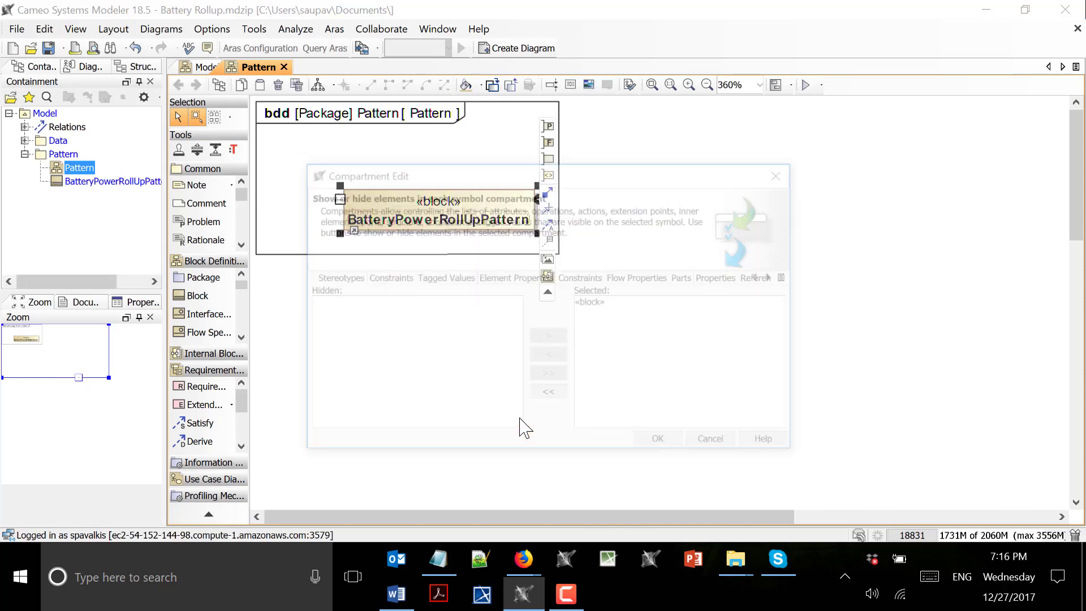
pyautogui.click(710, 440)
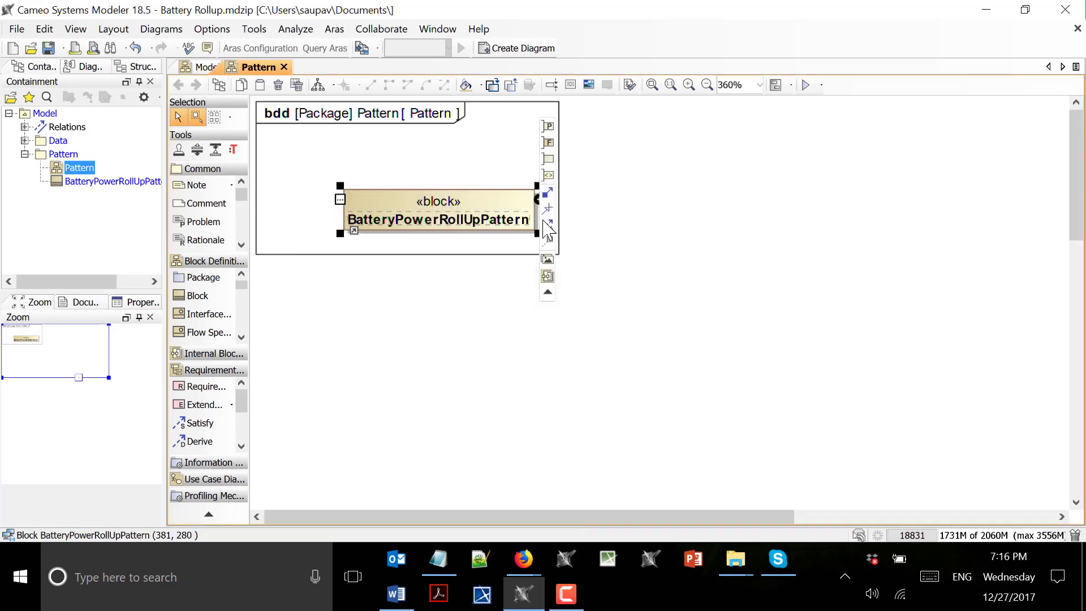
# - Apply the Pattern [Element] stereotype to the BatteryPowerRollUpPattern block
pyautogui.rightClick(507, 204)
pyautogui.click(564, 442)
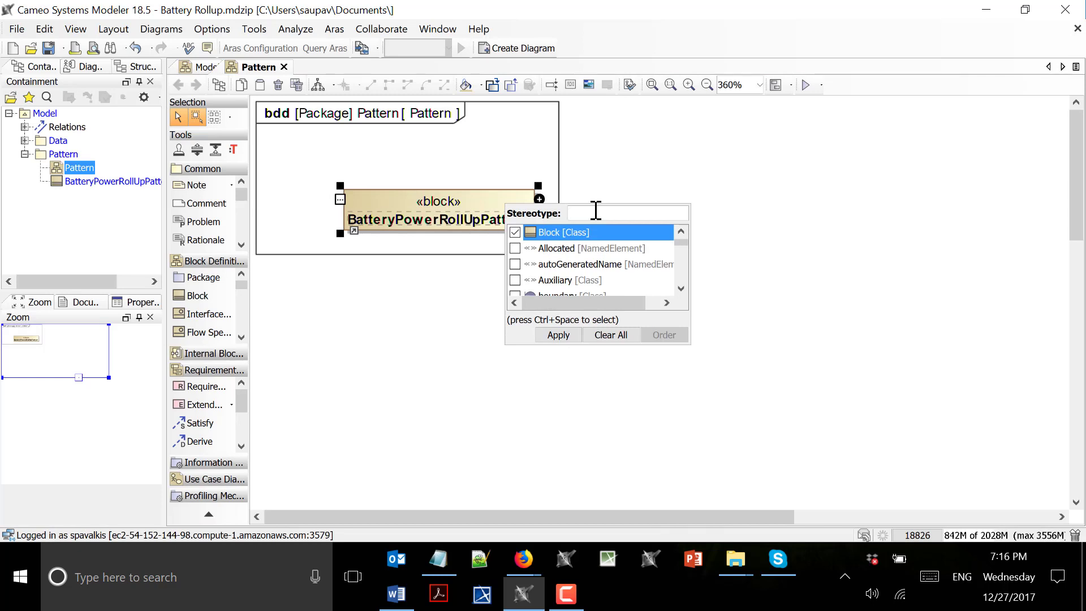
pyautogui.write('patt')
pyautogui.click(606, 234)
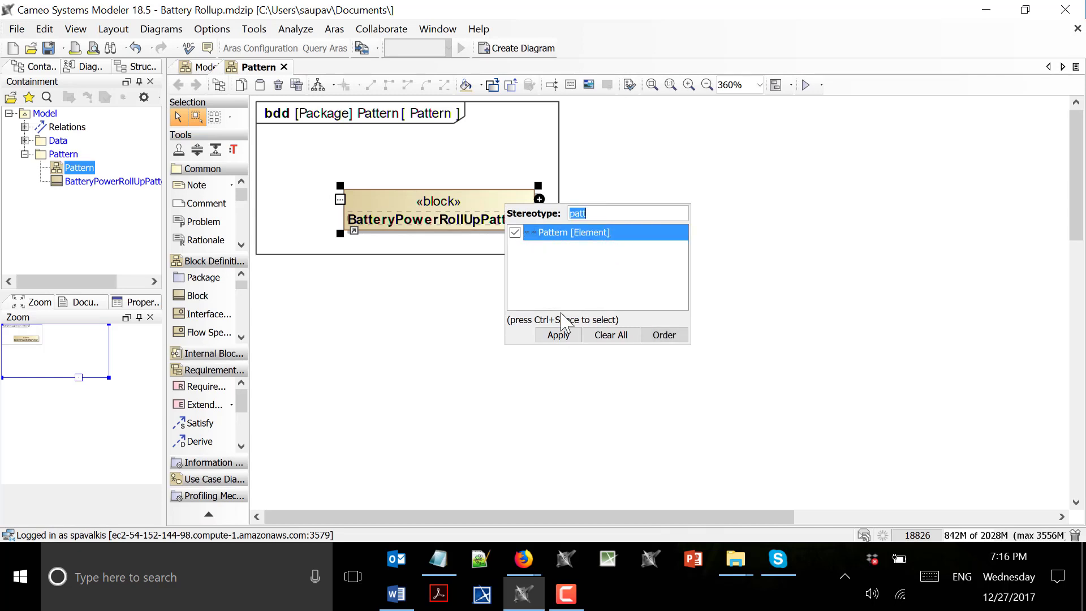
pyautogui.click(558, 337)
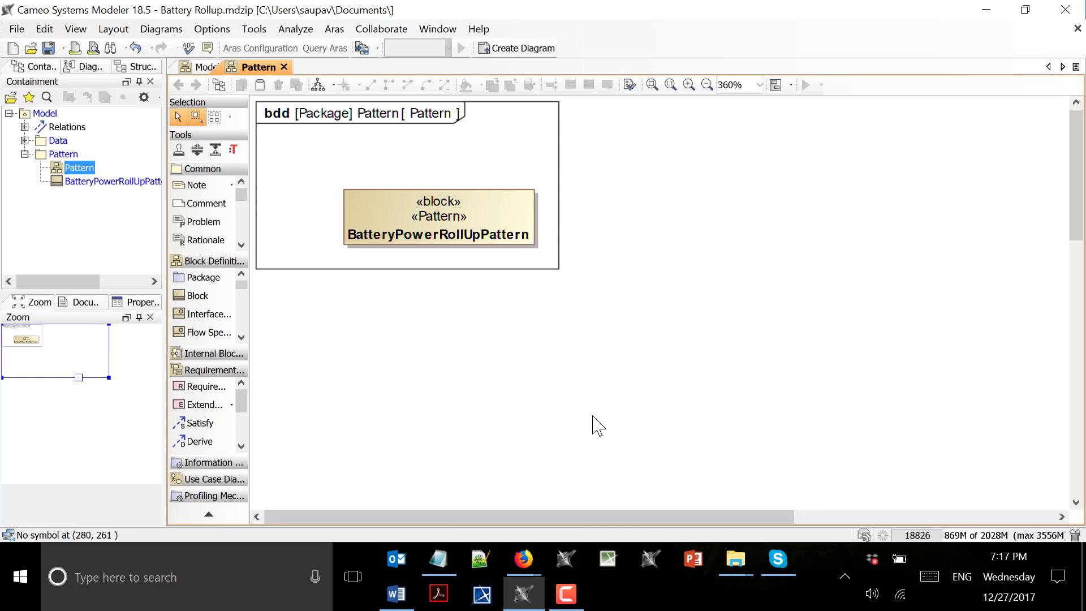
# - Add a value property Voc of type Real to the BatteryPowerRollUpPattern block
pyautogui.click(530, 210)
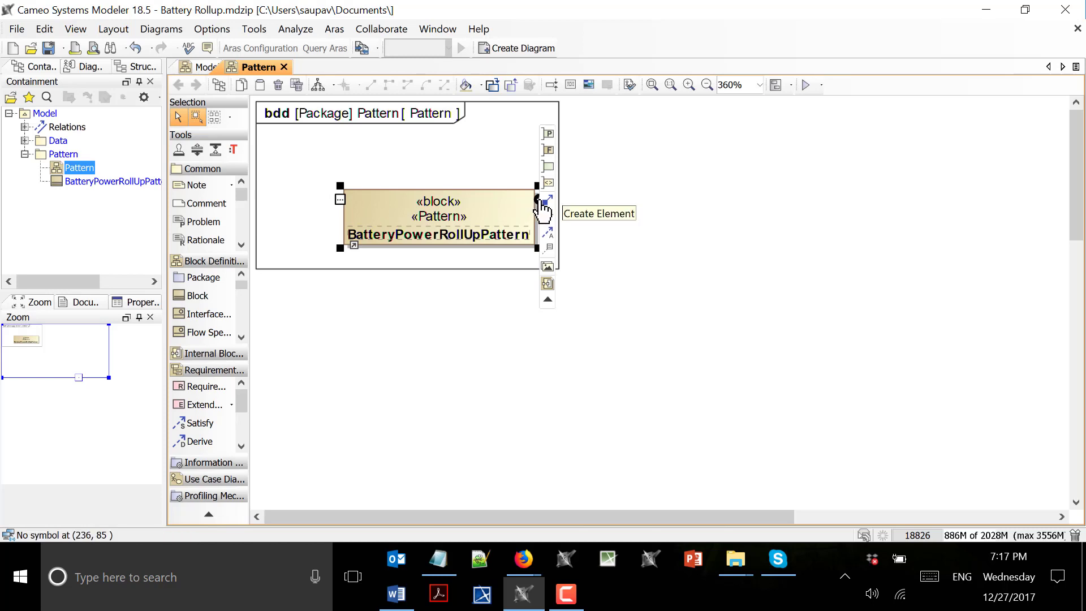
pyautogui.click(542, 211)
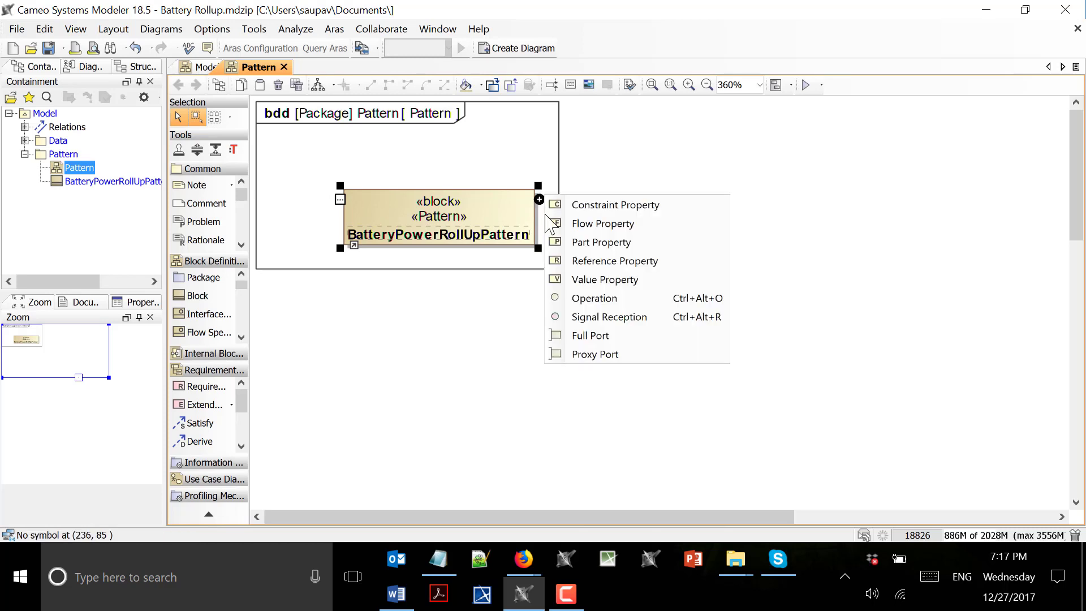
pyautogui.click(600, 281)
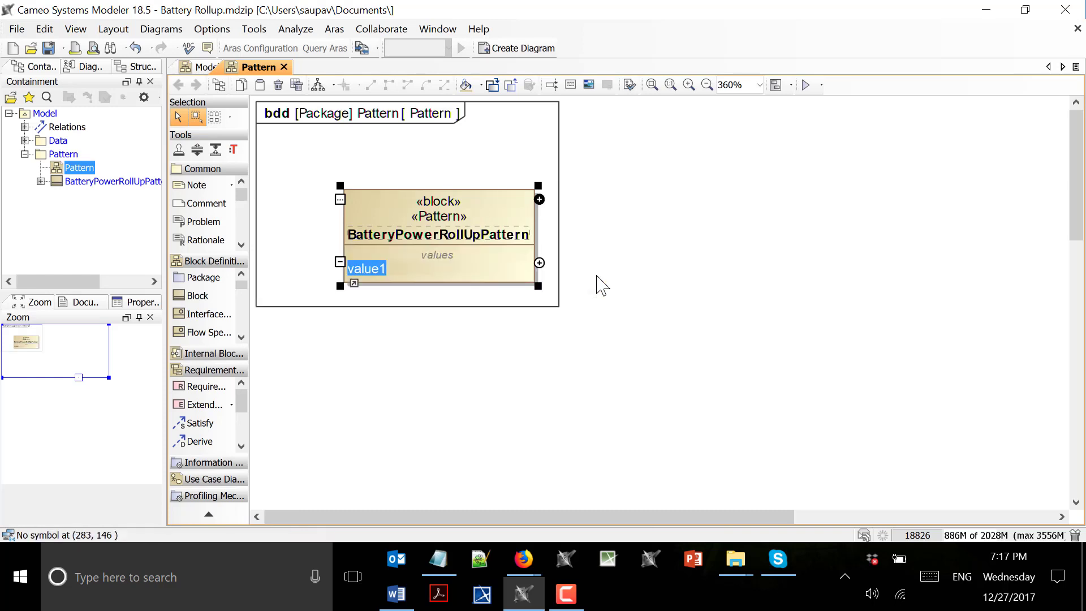
pyautogui.write('Voc:')
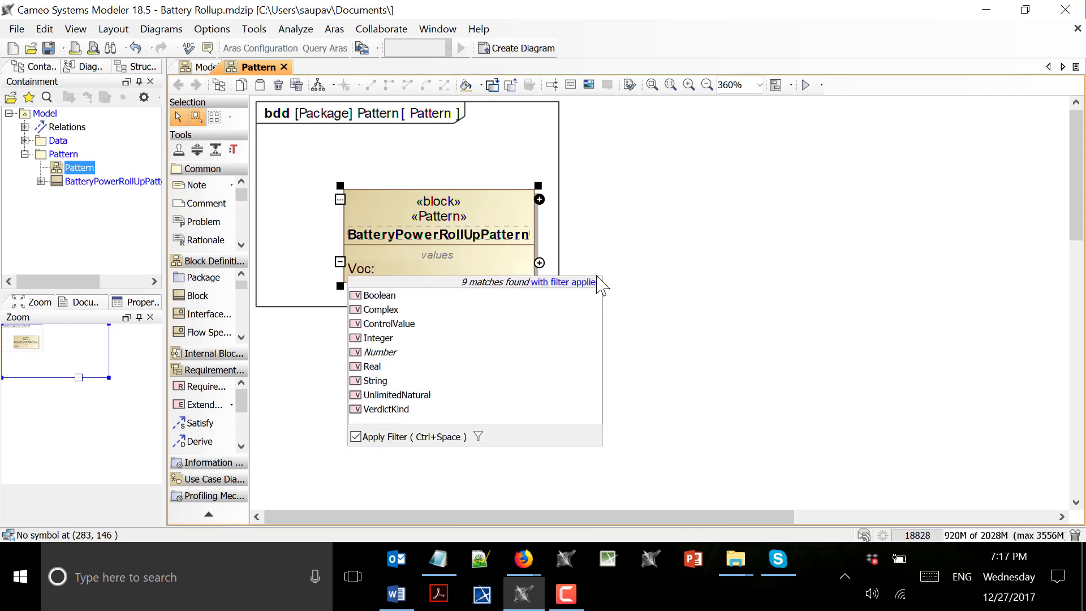
pyautogui.write('Rul')
pyautogui.press('BackSpace')
pyautogui.press('BackSpace')
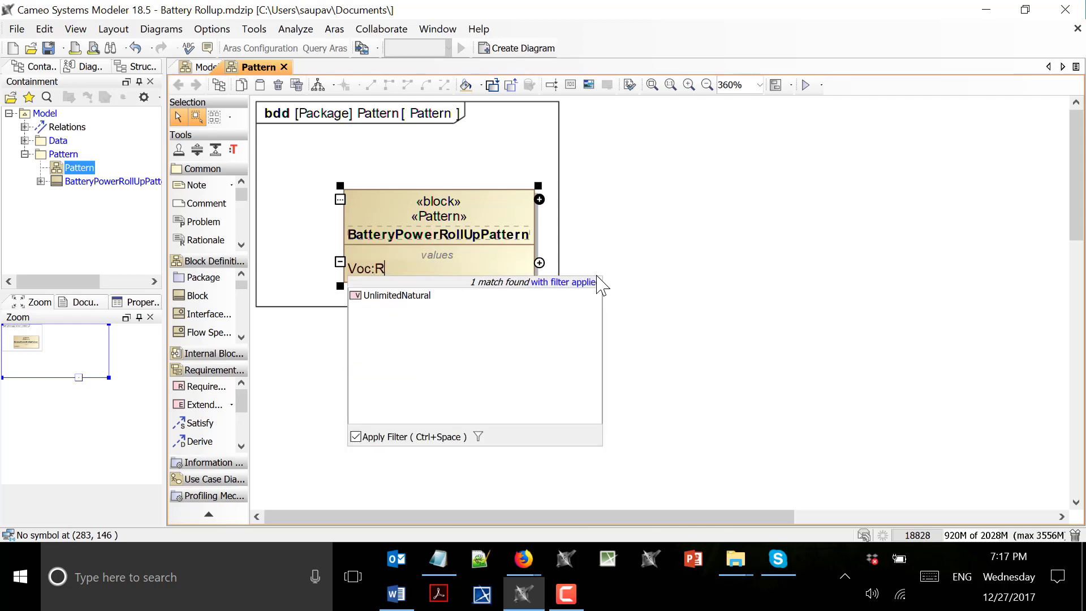
pyautogui.write('ea')
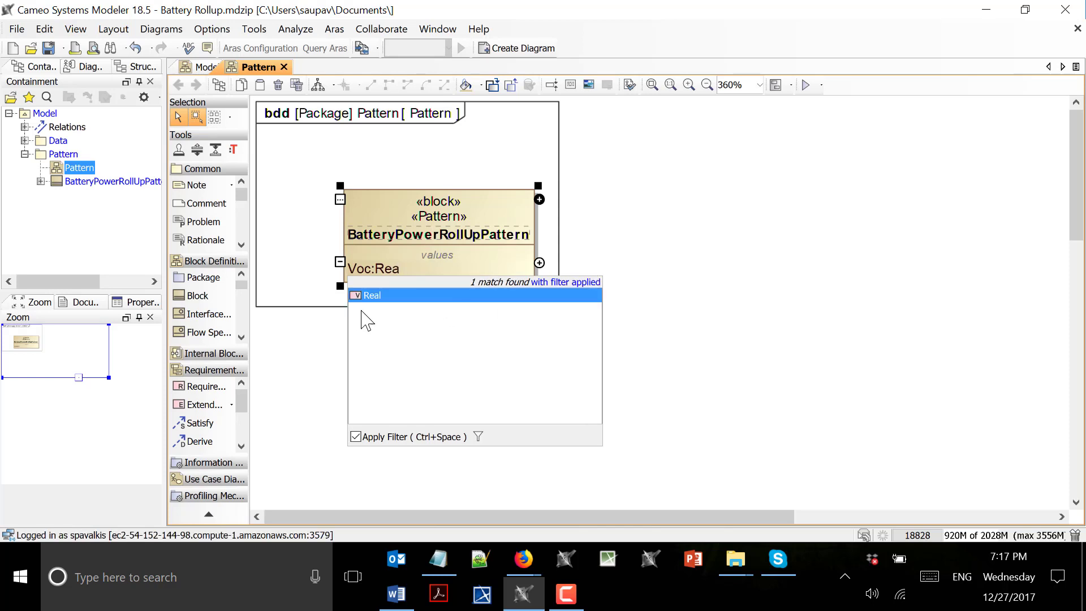
pyautogui.press('Return')
pyautogui.press('Return')
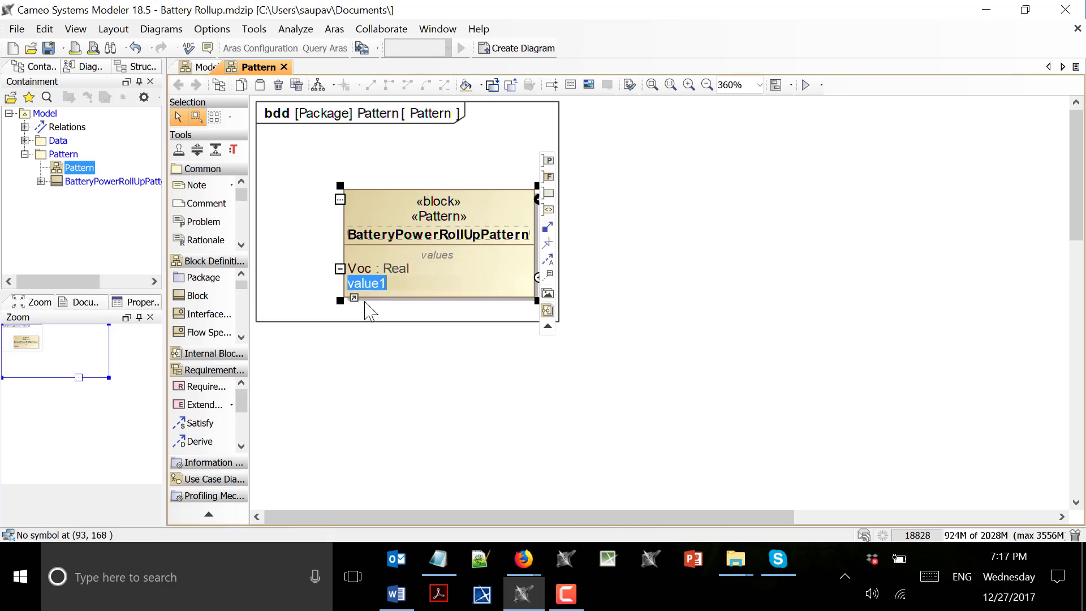
# - Name the value property after Voc GoodState
pyautogui.write('Good')
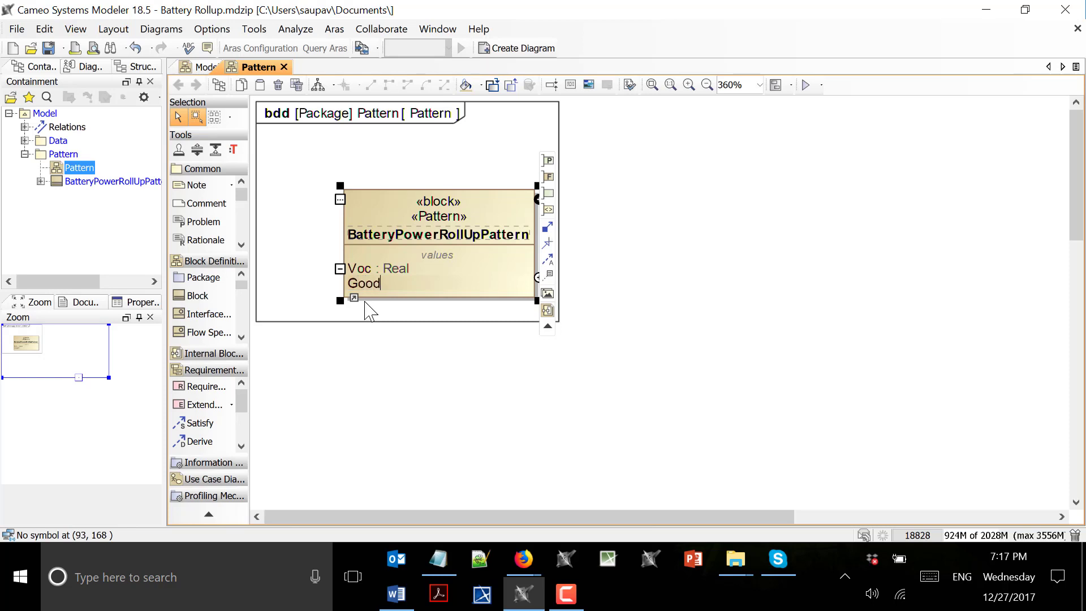
pyautogui.write('State:Real')
pyautogui.hotkey('ctrl', 'space')
pyautogui.write('V = Voc + I * R')
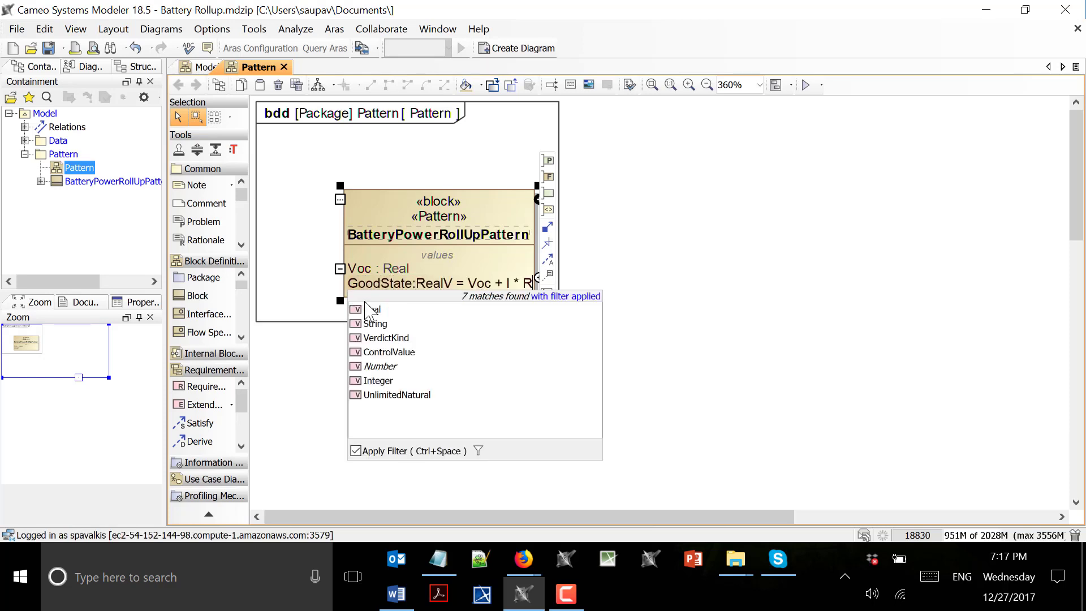
pyautogui.click(388, 310)
pyautogui.press('Return')
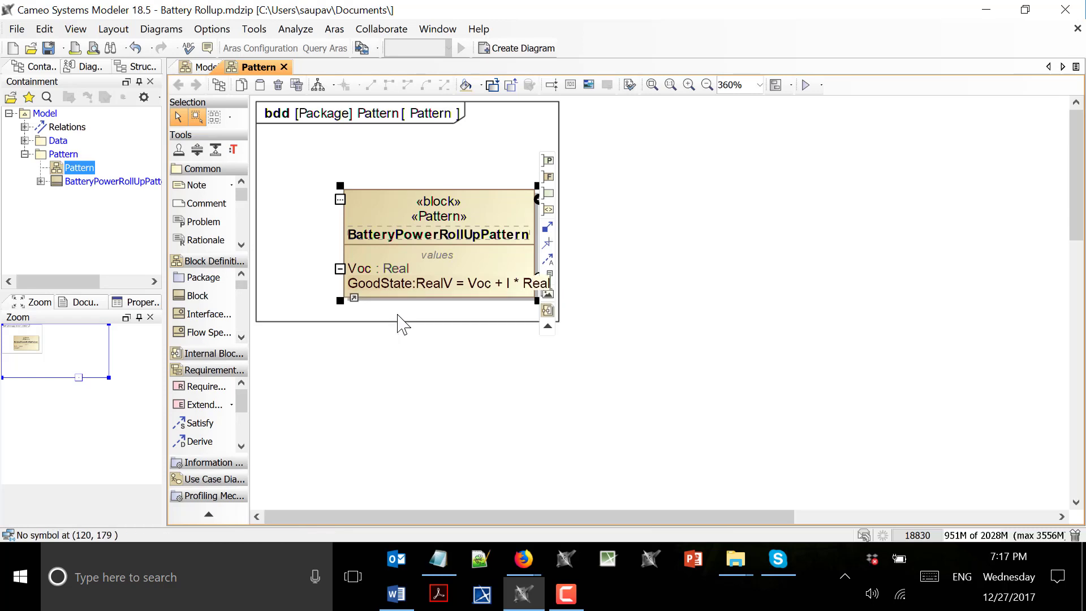
pyautogui.hotkey('ctrl', 'shift', 'Left')
pyautogui.hotkey('ctrl', 'shift', 'Left')
pyautogui.hotkey('ctrl', 'shift', 'Left')
pyautogui.hotkey('ctrl', 'shift', 'Left')
pyautogui.hotkey('ctrl', 'shift', 'Left')
pyautogui.hotkey('ctrl', 'shift', 'Left')
pyautogui.hotkey('ctrl', 'shift', 'Left')
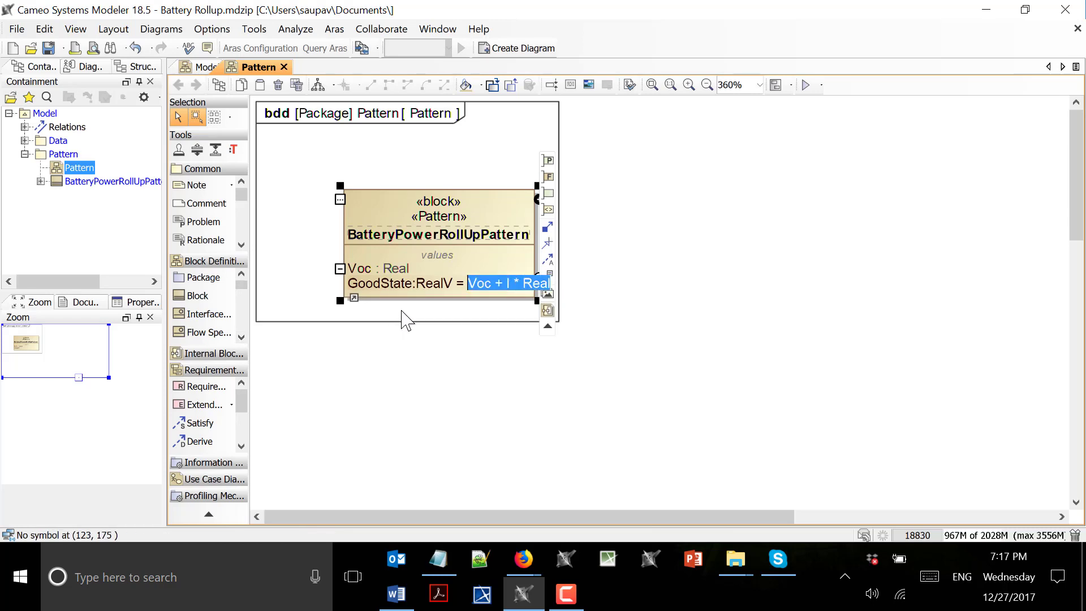
pyautogui.press('BackSpace')
# - Give the GoodState value property the type Real
pyautogui.write('Re')
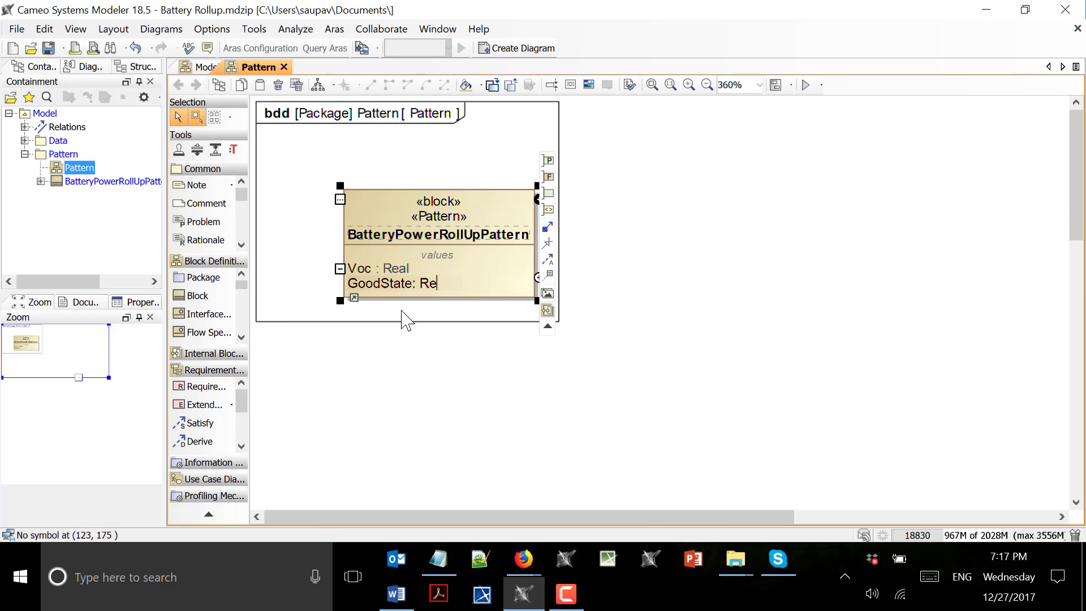
pyautogui.hotkey('ctrl', 'space')
pyautogui.press('Return')
pyautogui.press('Return')
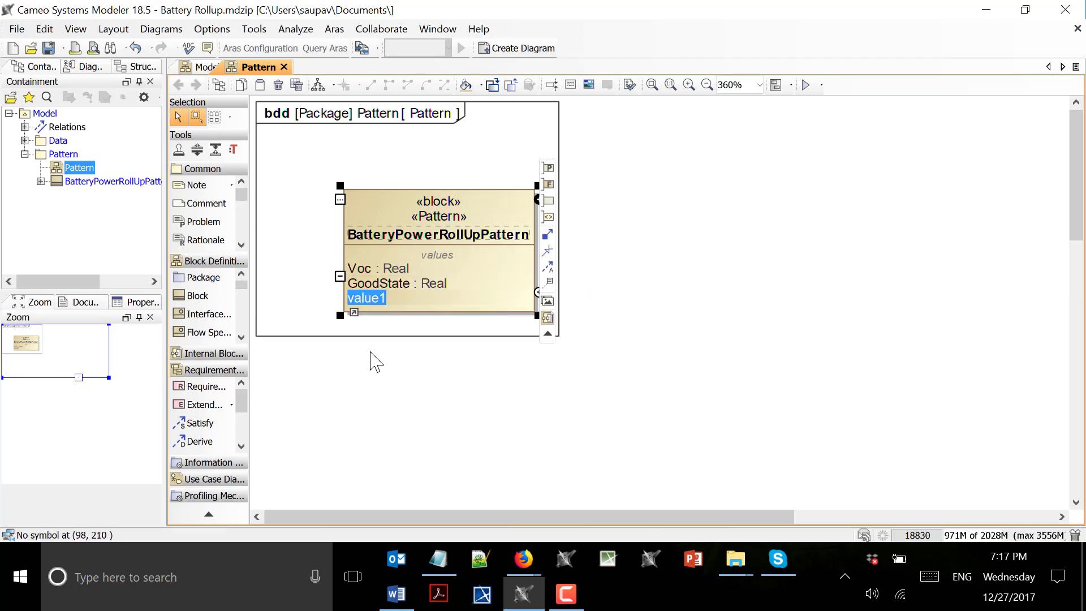
# - Add a value property SOC of type Real below GoodState in the BatteryPowerRollUpPattern block
pyautogui.write('Soc')
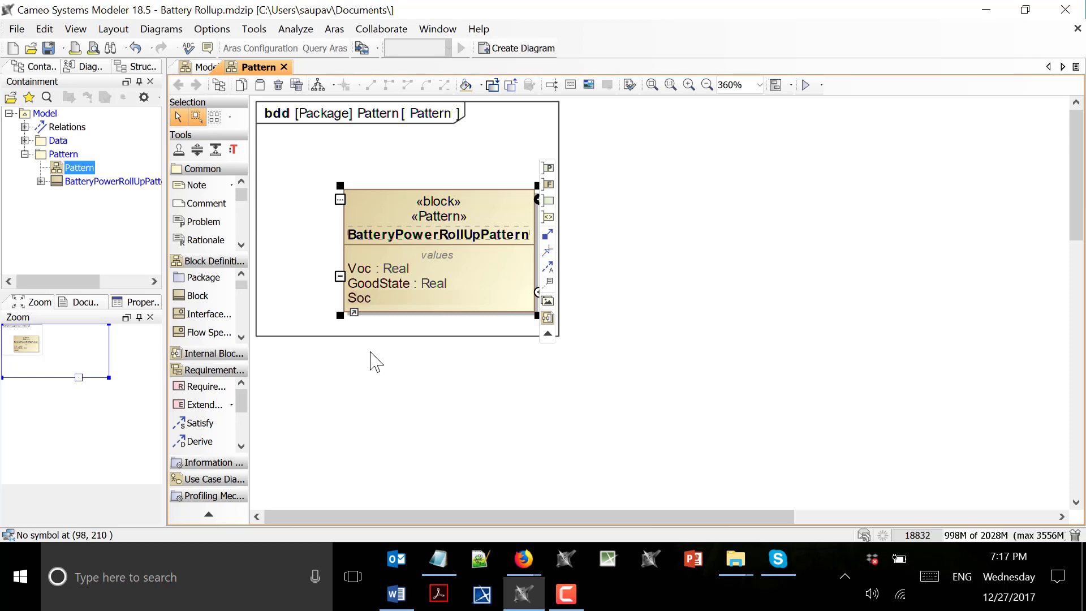
pyautogui.press('BackSpace')
pyautogui.press('BackSpace')
pyautogui.write('OC:Real')
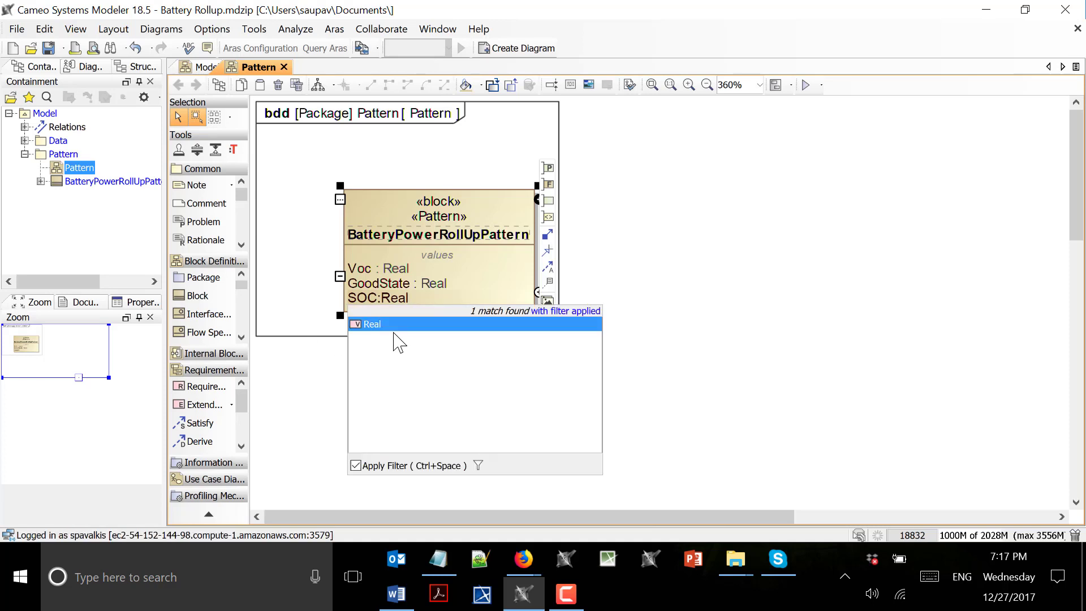
pyautogui.click(382, 325)
pyautogui.click(392, 372)
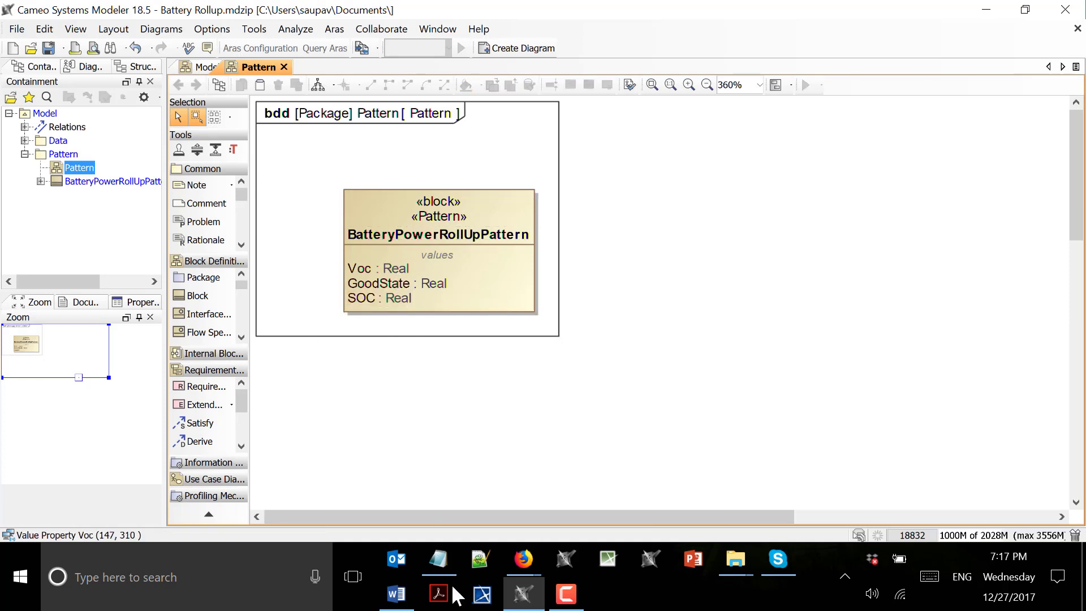
# - Switch to Word and review the battery notes on SOC, GoodState, Voc and the constraint block code, and return to the model
pyautogui.click(396, 592)
pyautogui.scroll(1, 368, 269)
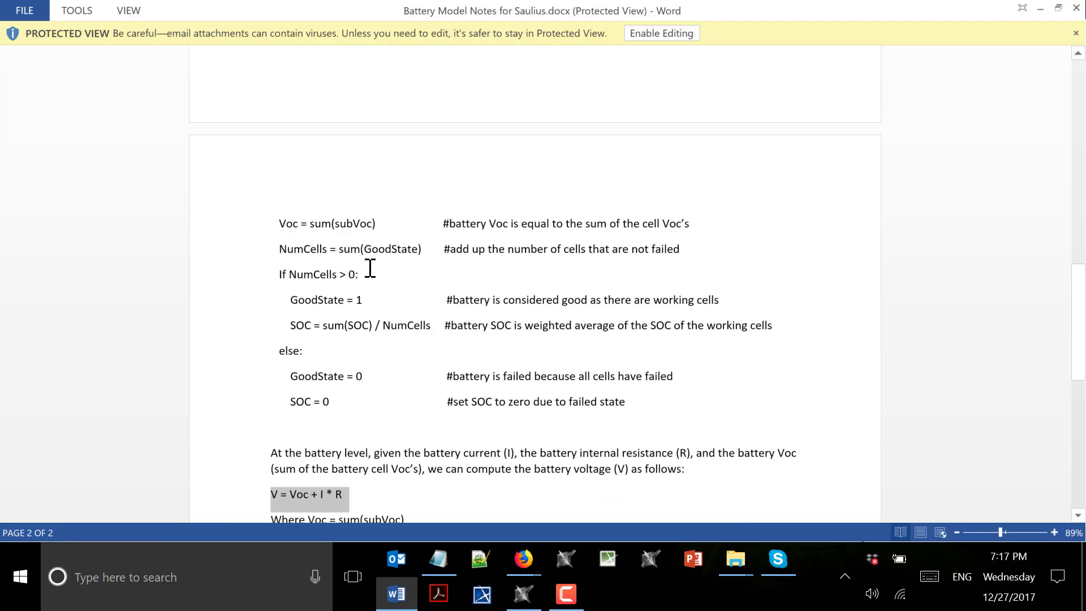
pyautogui.scroll(5, 390, 284)
pyautogui.scroll(7, 393, 286)
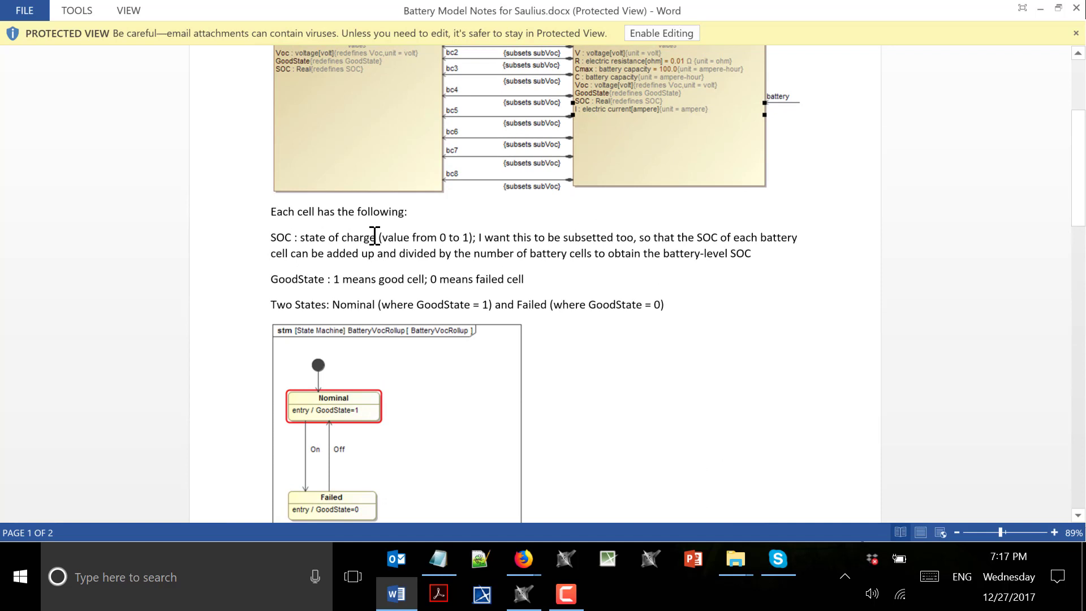
pyautogui.scroll(-1, 334, 269)
pyautogui.scroll(-1, 334, 268)
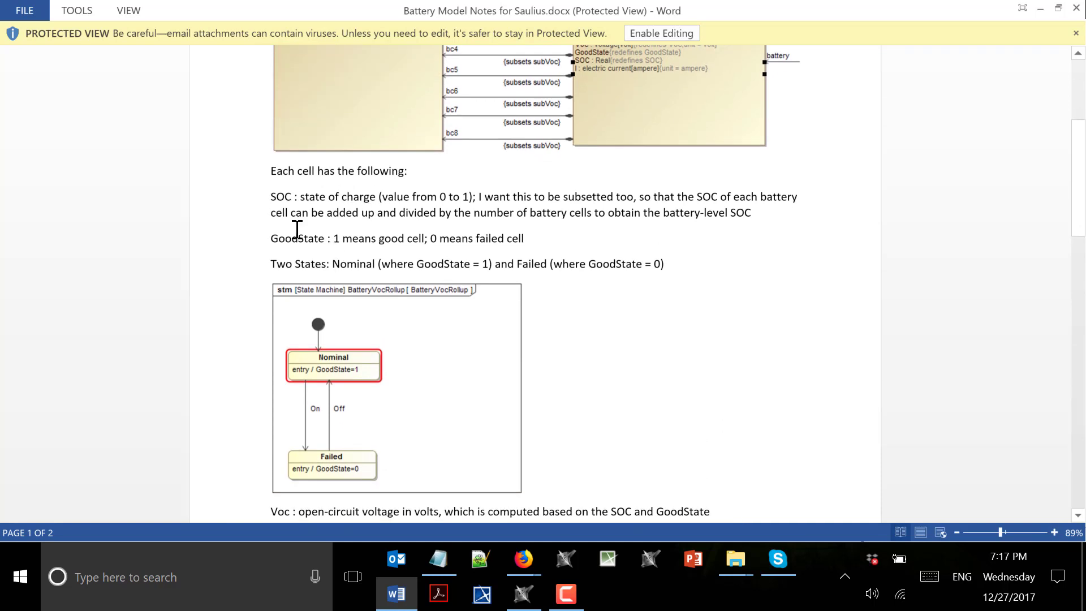
pyautogui.scroll(-5, 363, 363)
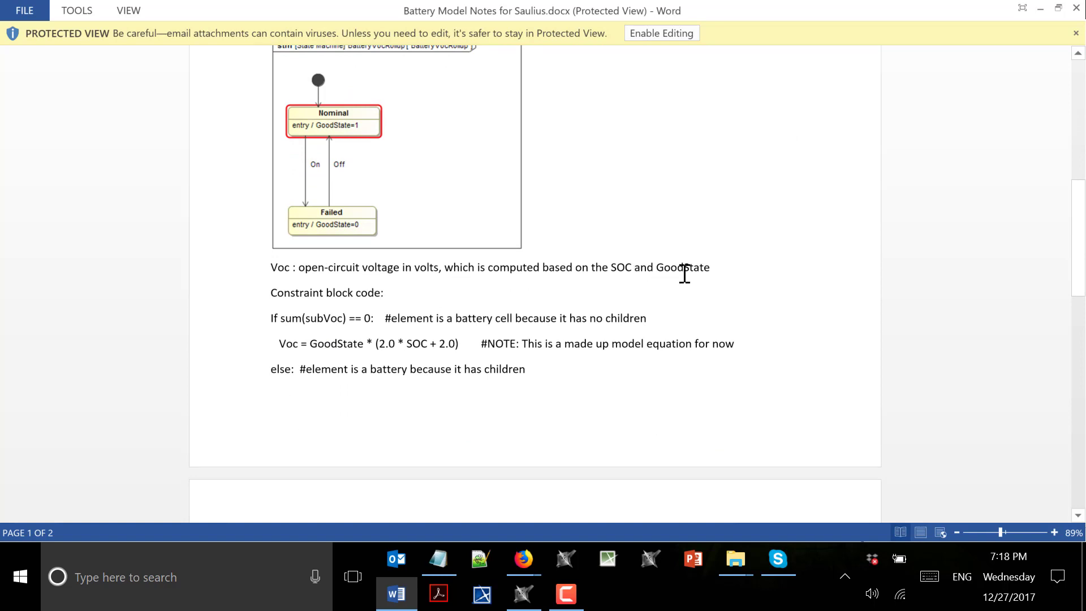
pyautogui.click(1040, 8)
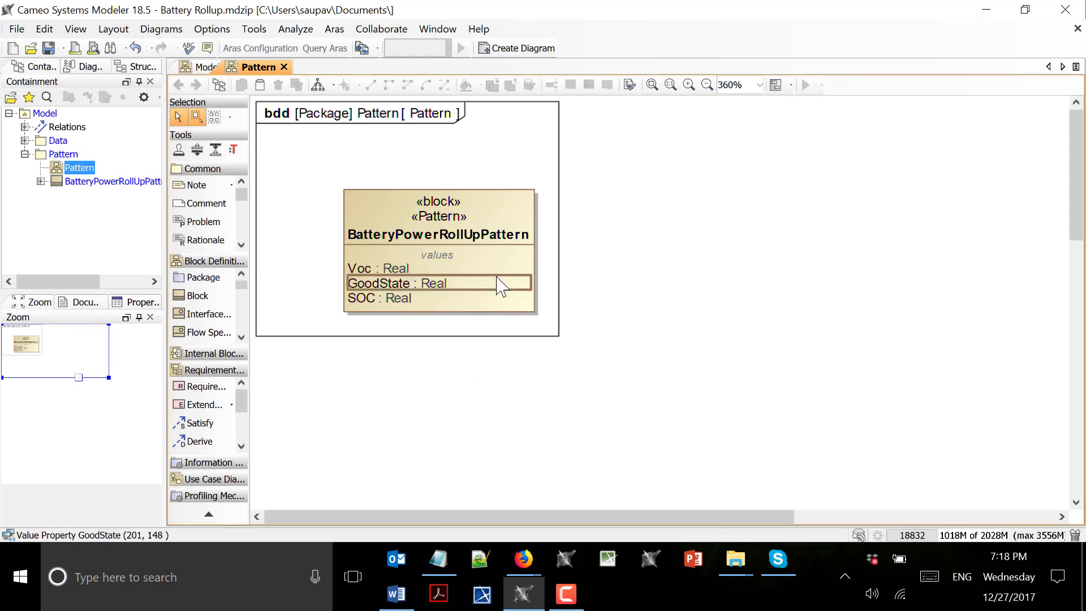
# - Add a value property NumberCells of type Real to the BatteryPowerRollUpPattern block
pyautogui.click(512, 226)
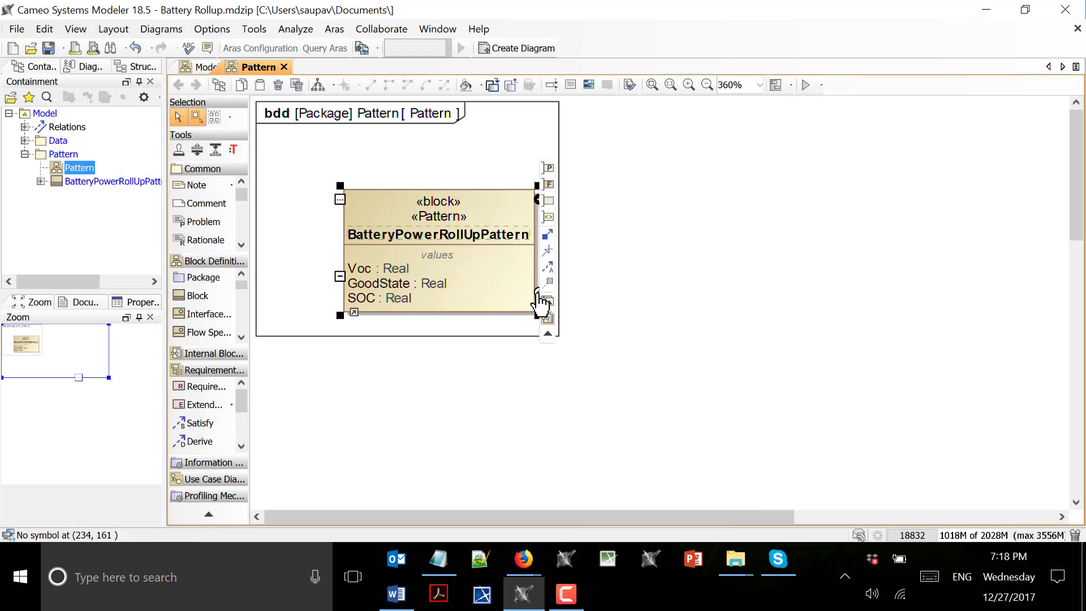
pyautogui.click(539, 306)
pyautogui.write('Number')
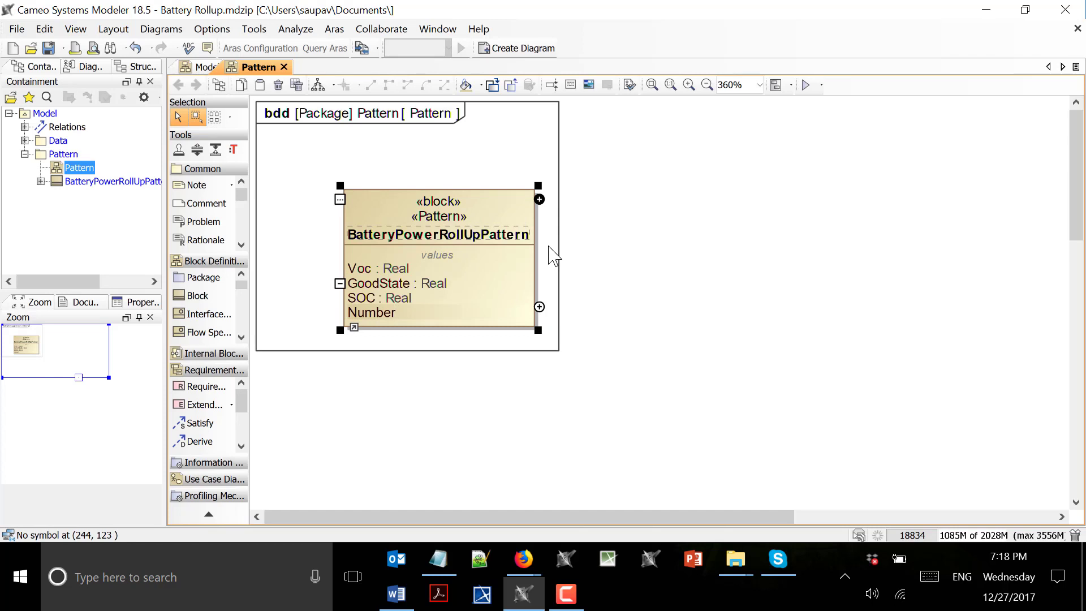
pyautogui.write('Cells:Re')
pyautogui.click(405, 338)
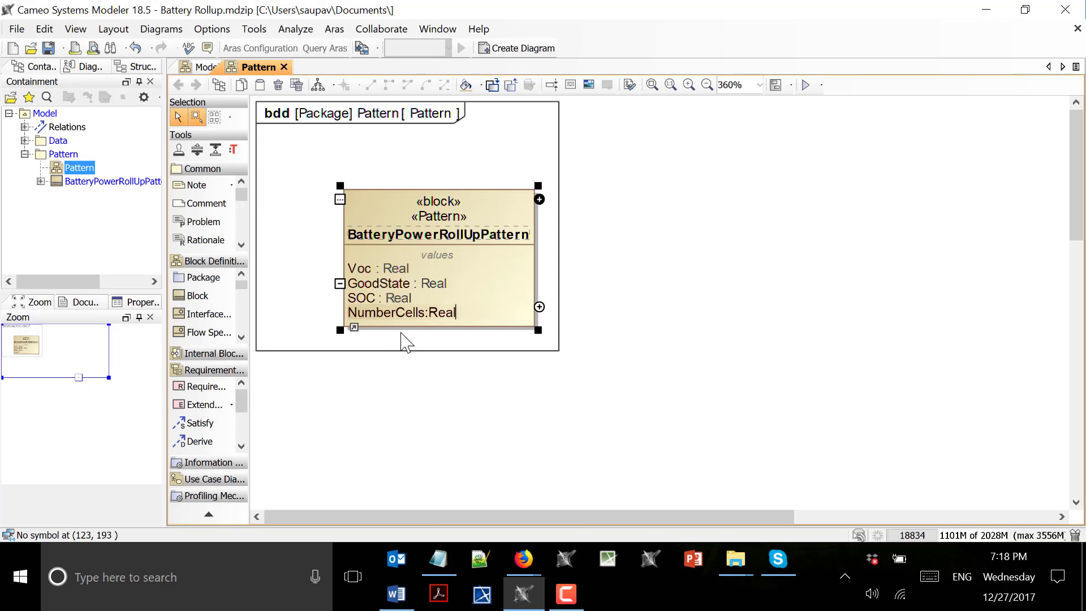
pyautogui.click(454, 402)
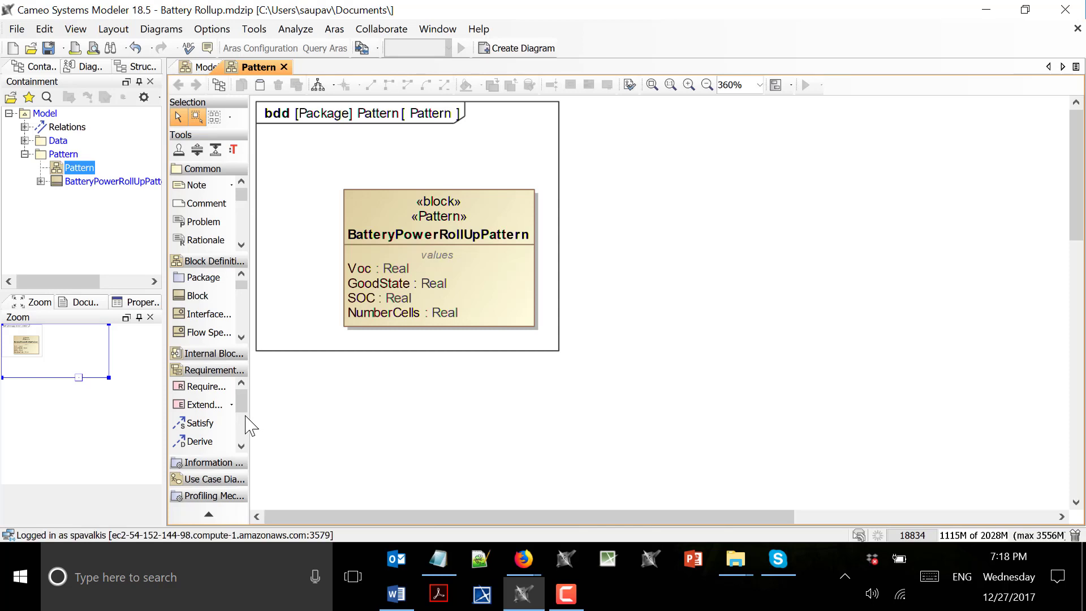
# - Add a value property I of type Real below NumberCells in the BatteryPowerRollUpPattern block
pyautogui.click(450, 215)
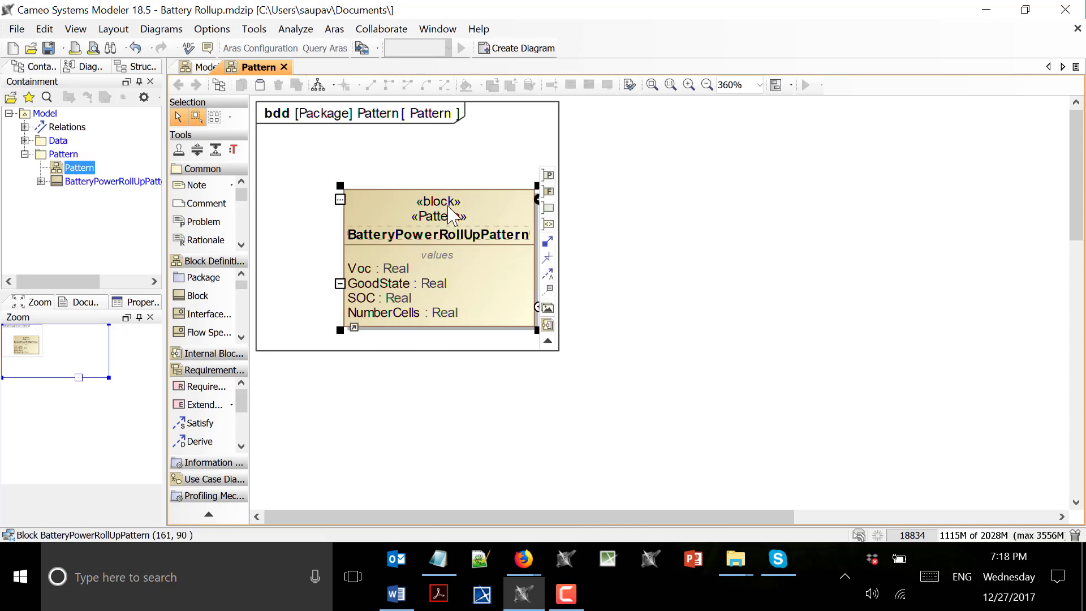
pyautogui.click(543, 308)
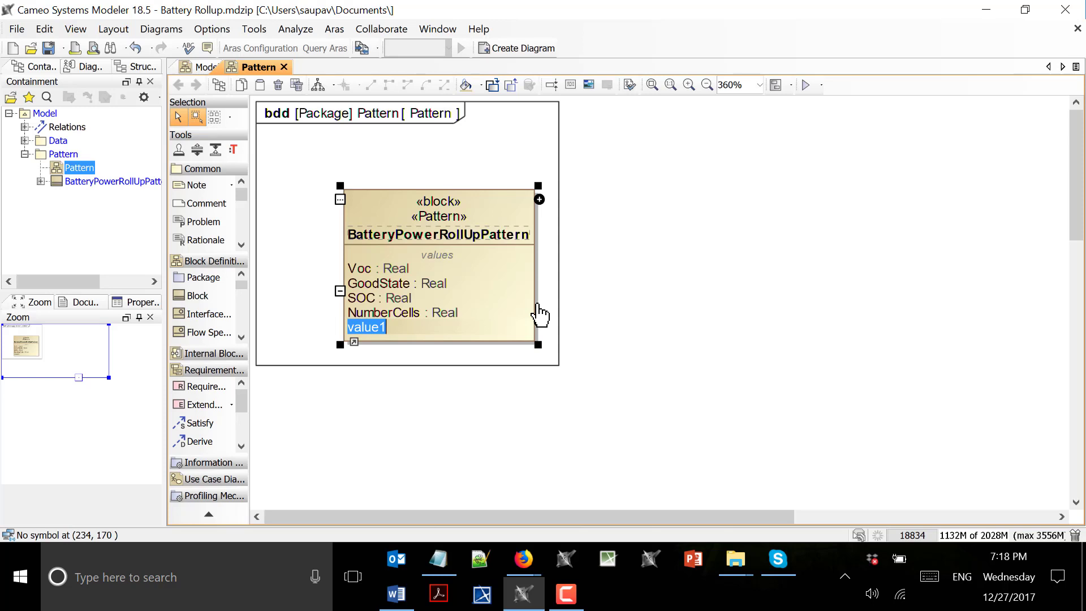
pyautogui.press('BackSpace')
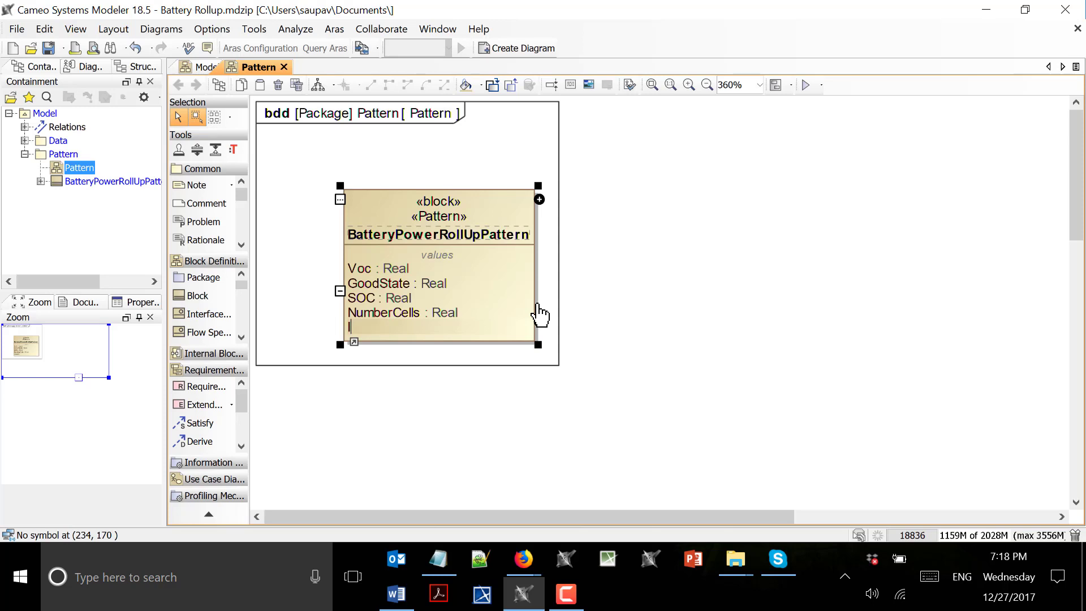
pyautogui.write('I:Real')
pyautogui.press('Return')
pyautogui.press('Return')
# - Add a value property V of type Real below I in the BatteryPowerRollUpPattern block
pyautogui.write('V')
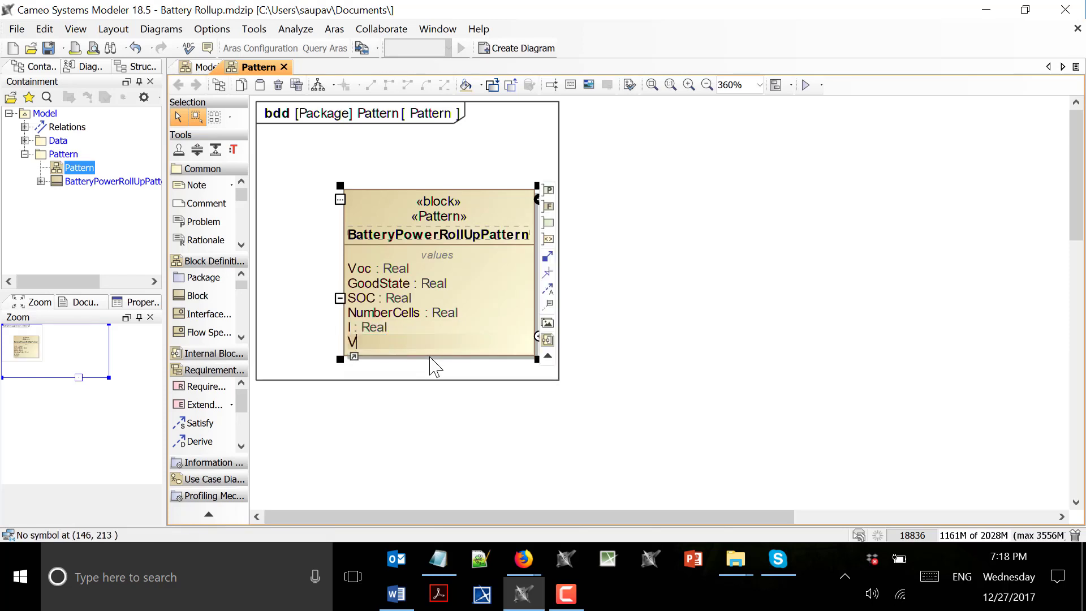
pyautogui.write(':real')
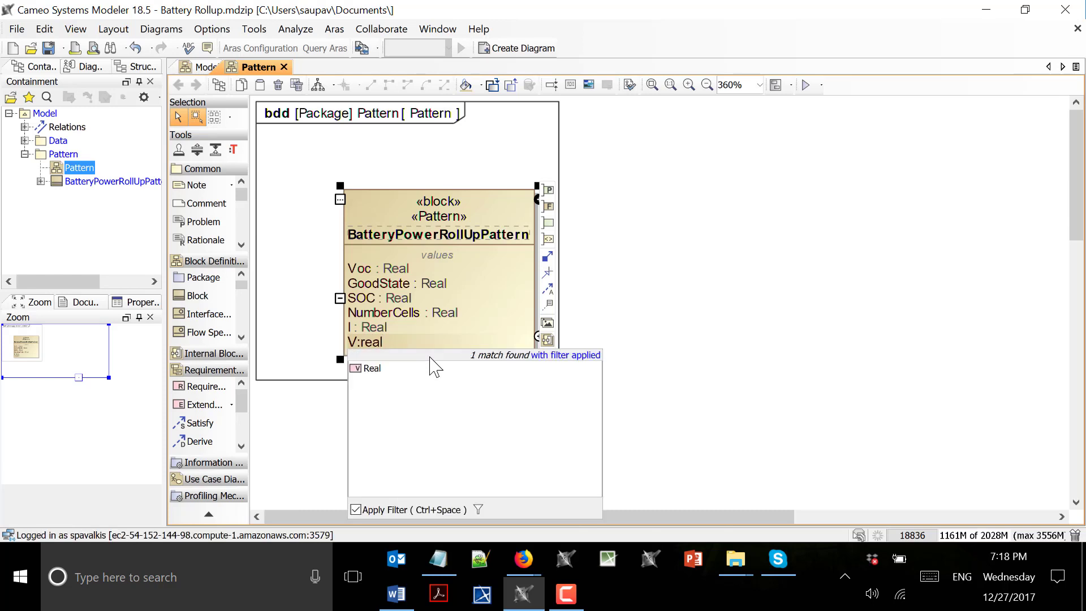
pyautogui.press('Return')
pyautogui.press('Return')
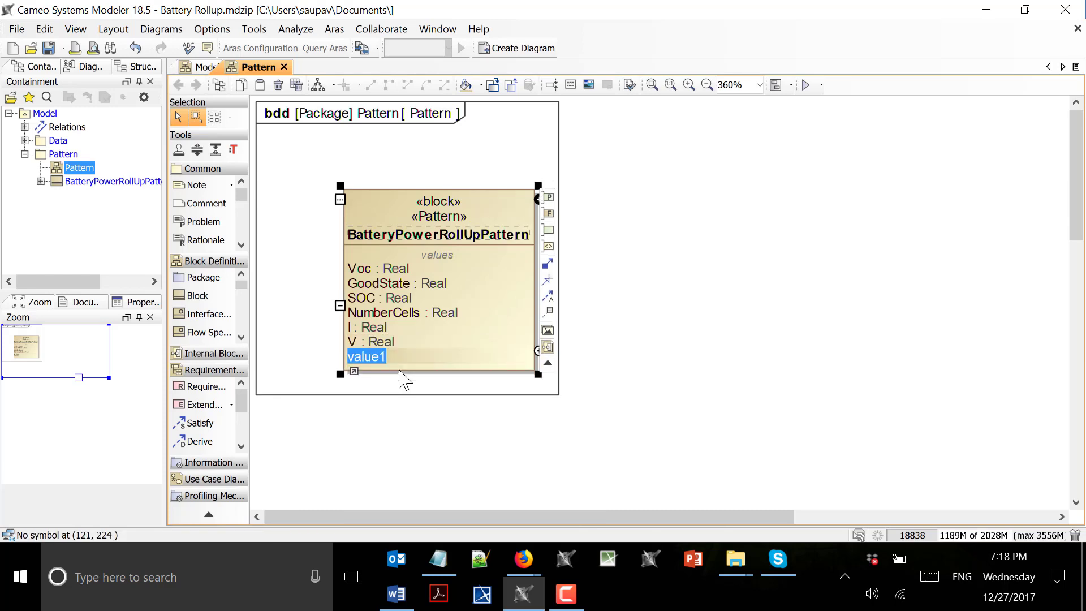
# - Add a value property R of type Real below V in the BatteryPowerRollUpPattern block and finish editing
pyautogui.write('R:real')
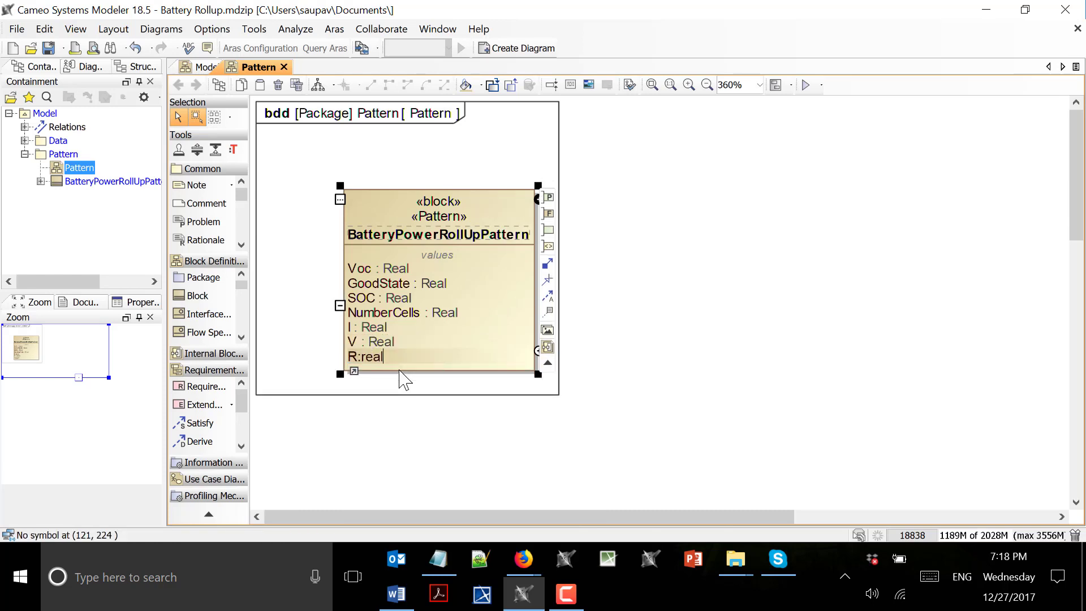
pyautogui.press('Return')
pyautogui.click(710, 366)
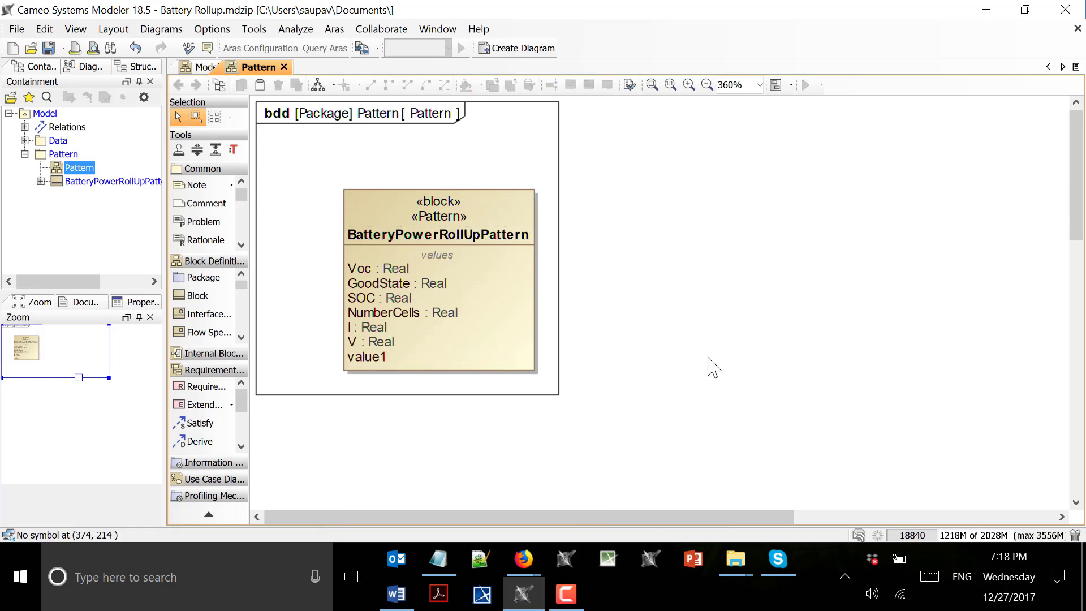
# - Place a new constraint block to the right of the BatteryPowerRollUpPattern block in the Pattern diagram
pyautogui.moveTo(403, 596)
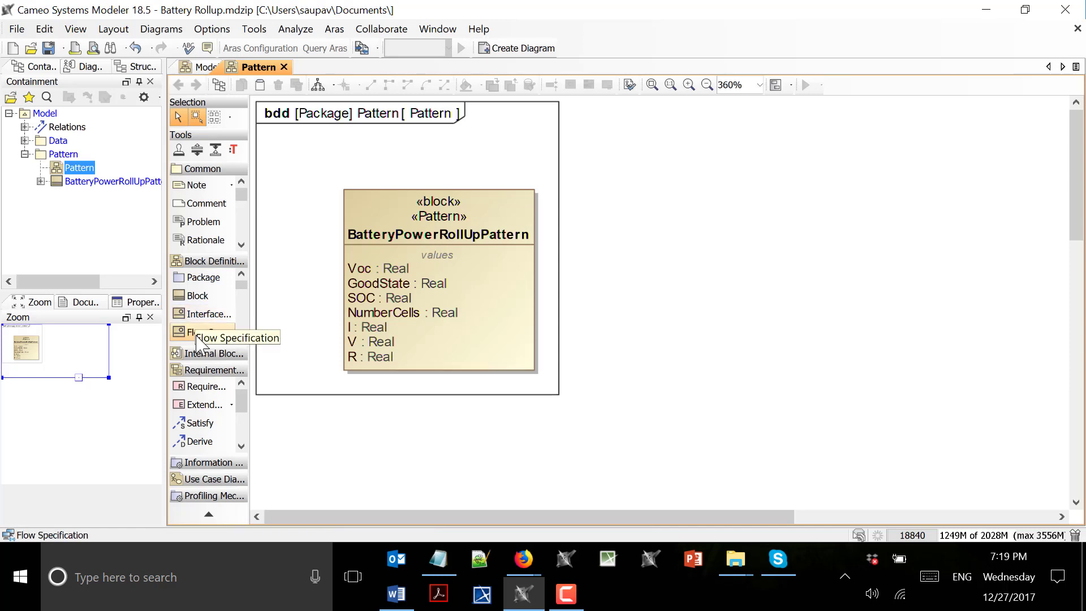
pyautogui.scroll(-2, 204, 331)
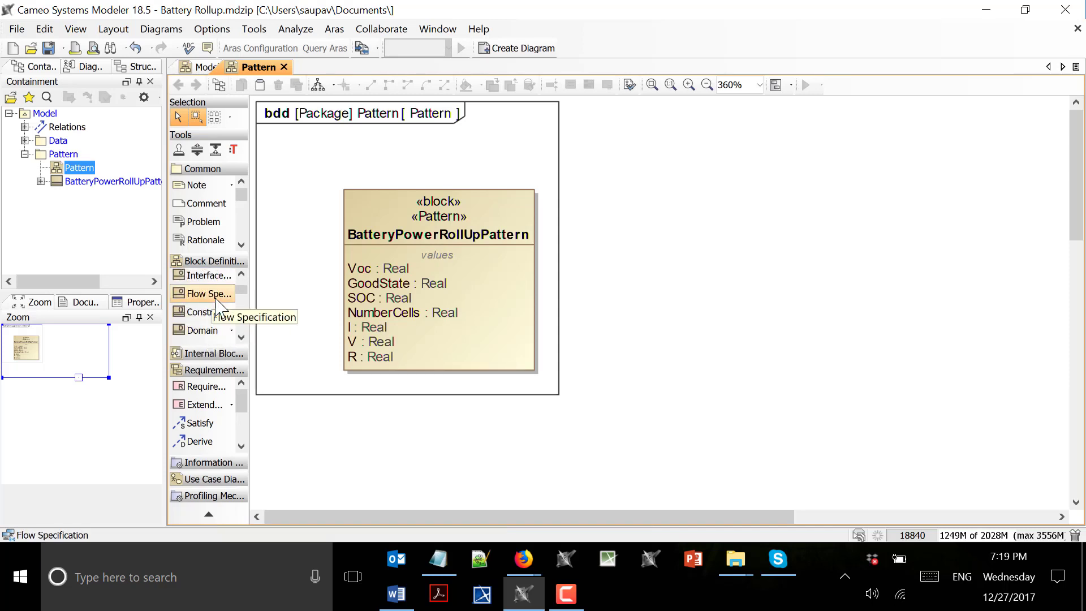
pyautogui.click(210, 311)
pyautogui.click(616, 190)
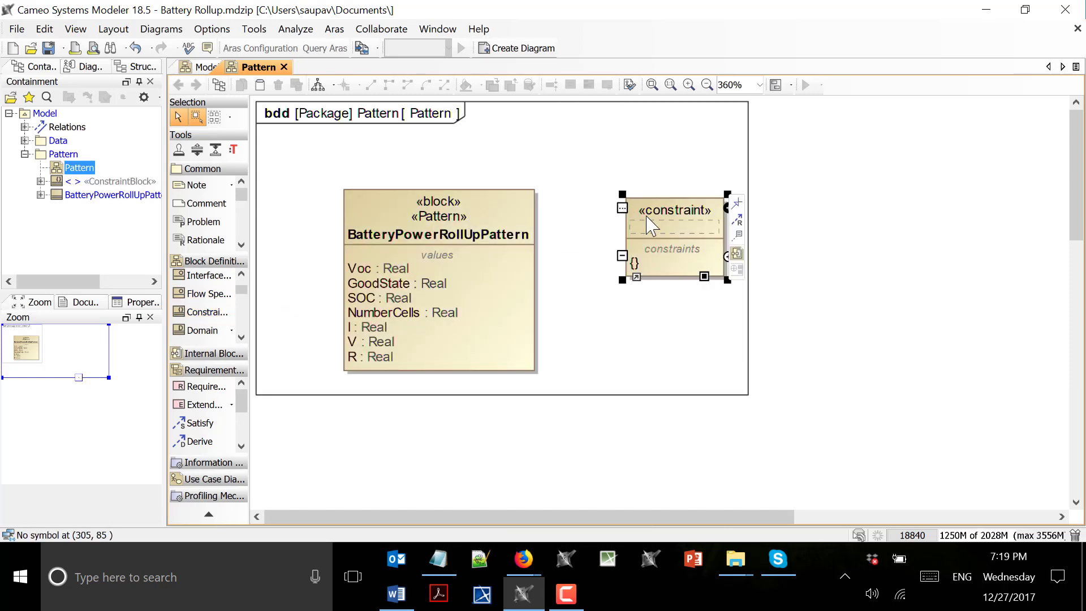
pyautogui.click(624, 160)
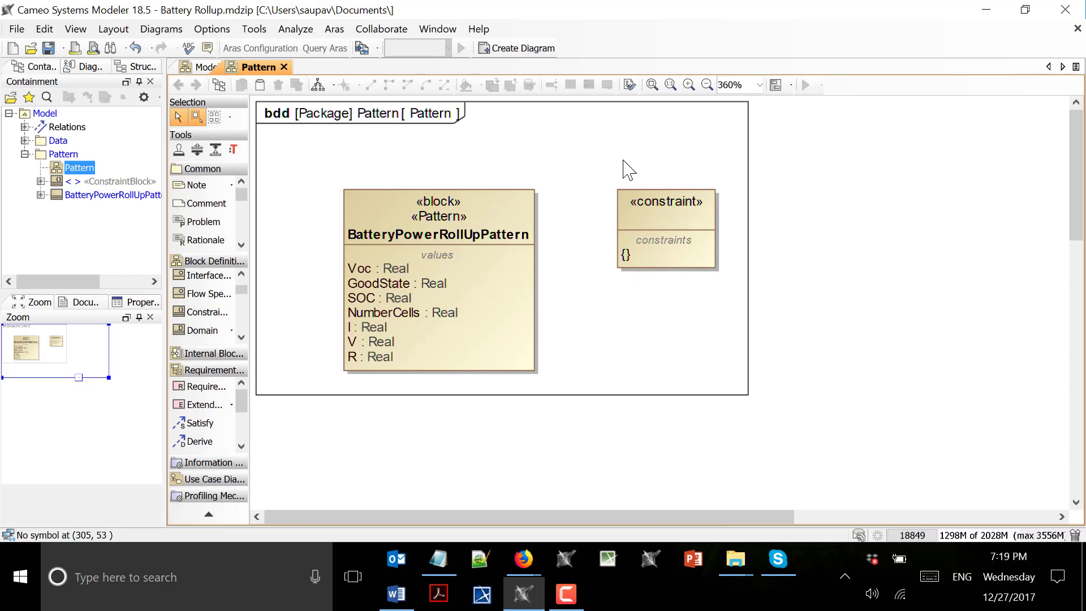
# - Name the new constraint block total
pyautogui.click(675, 231)
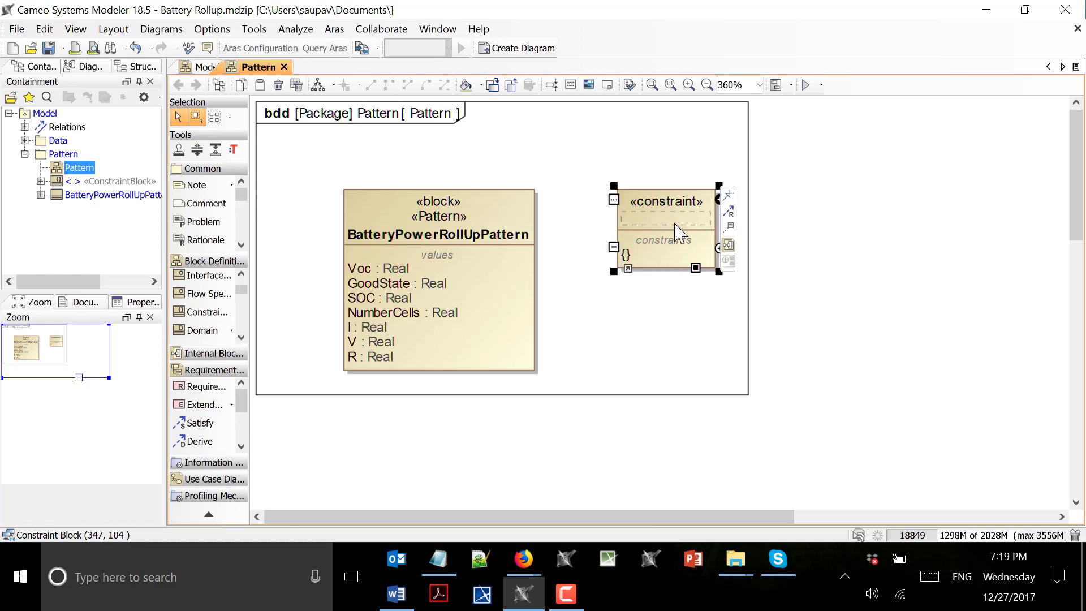
pyautogui.write('toltal')
pyautogui.press('BackSpace')
pyautogui.press('BackSpace')
pyautogui.press('BackSpace')
pyautogui.press('BackSpace')
pyautogui.write('tot')
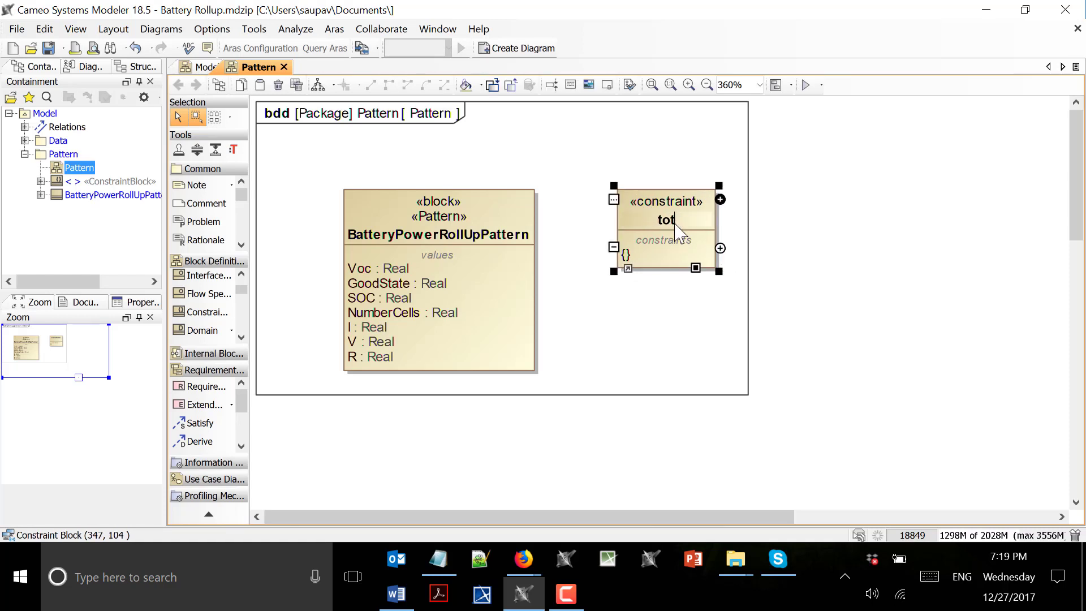
pyautogui.write('al')
pyautogui.click(823, 339)
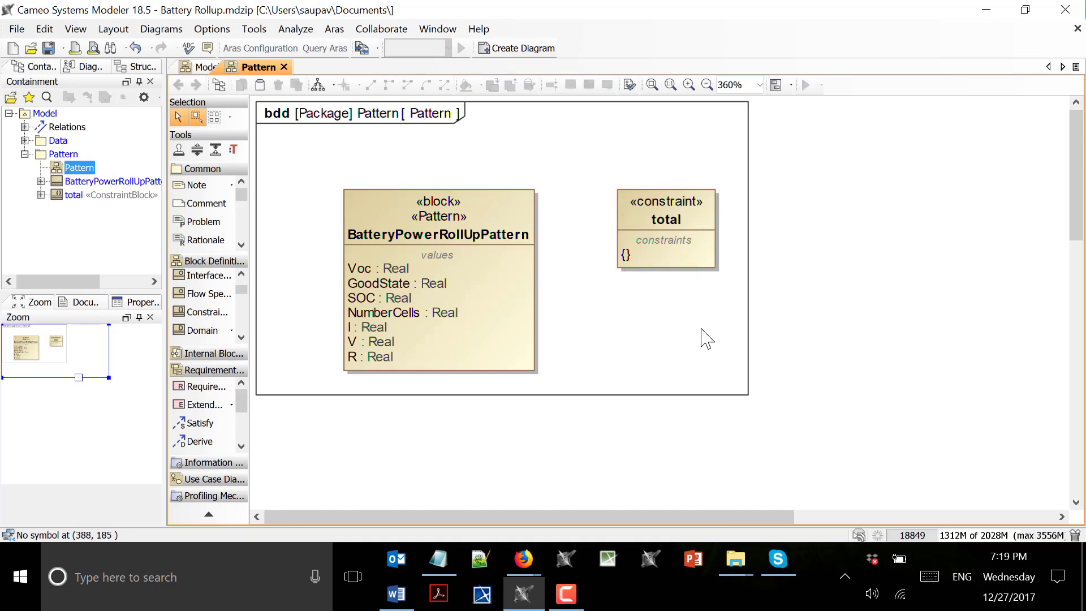
# - Switch to Notepad, place the script window beneath the total constraint block, and check the Word notes briefly before returning to the script
pyautogui.click(453, 548)
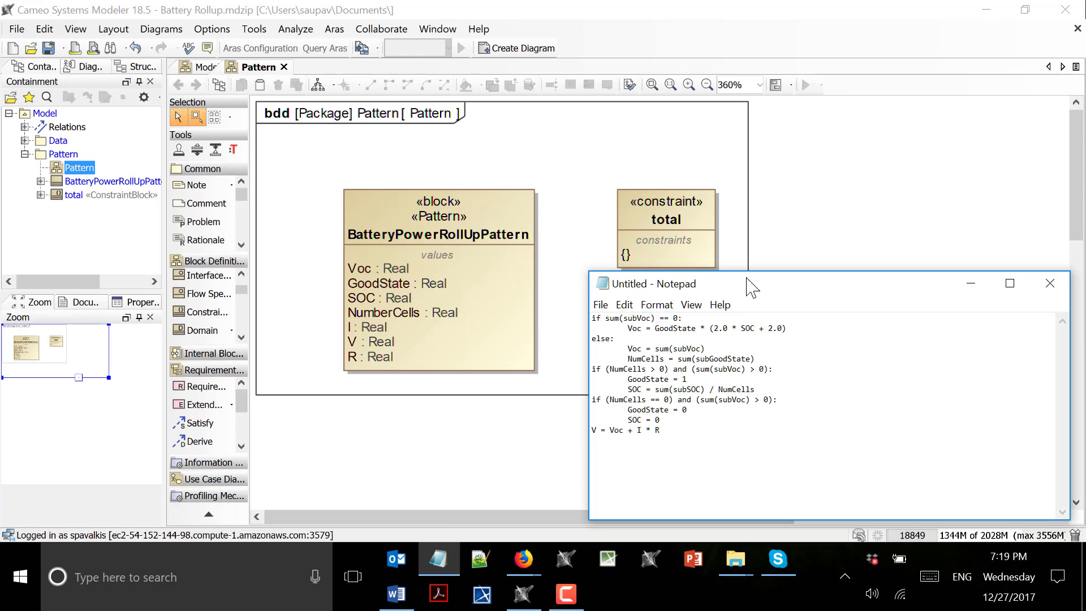
pyautogui.moveTo(746, 288); pyautogui.dragTo(712, 301)
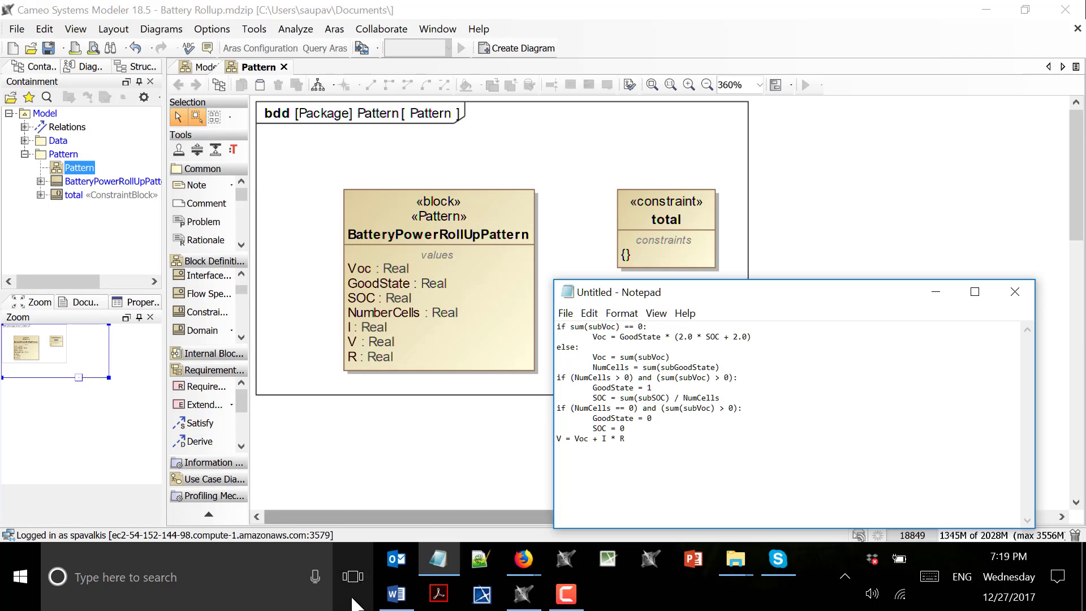
pyautogui.click(392, 595)
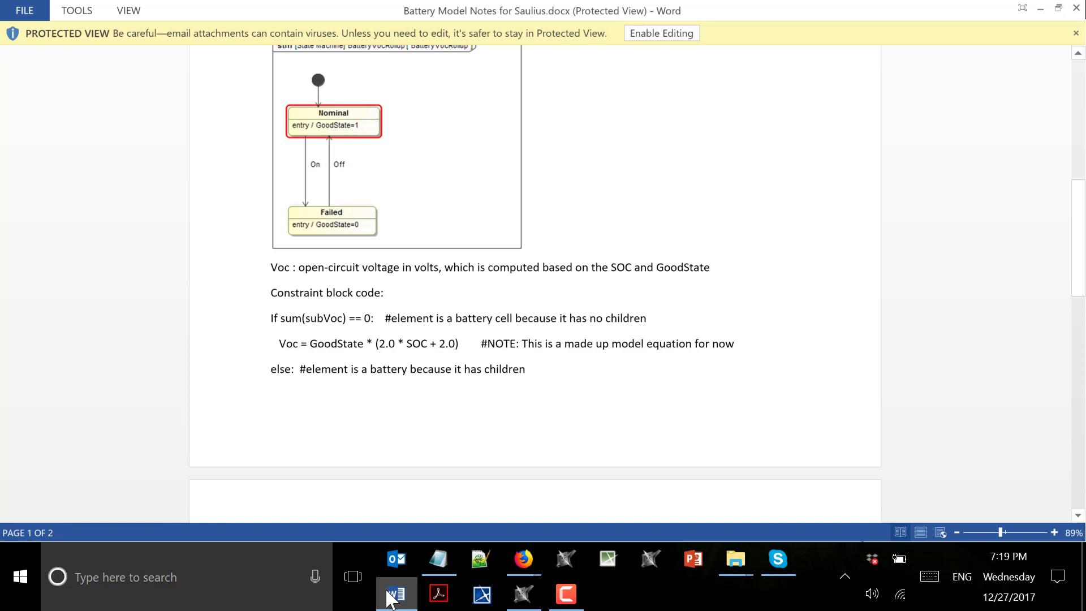
pyautogui.click(391, 595)
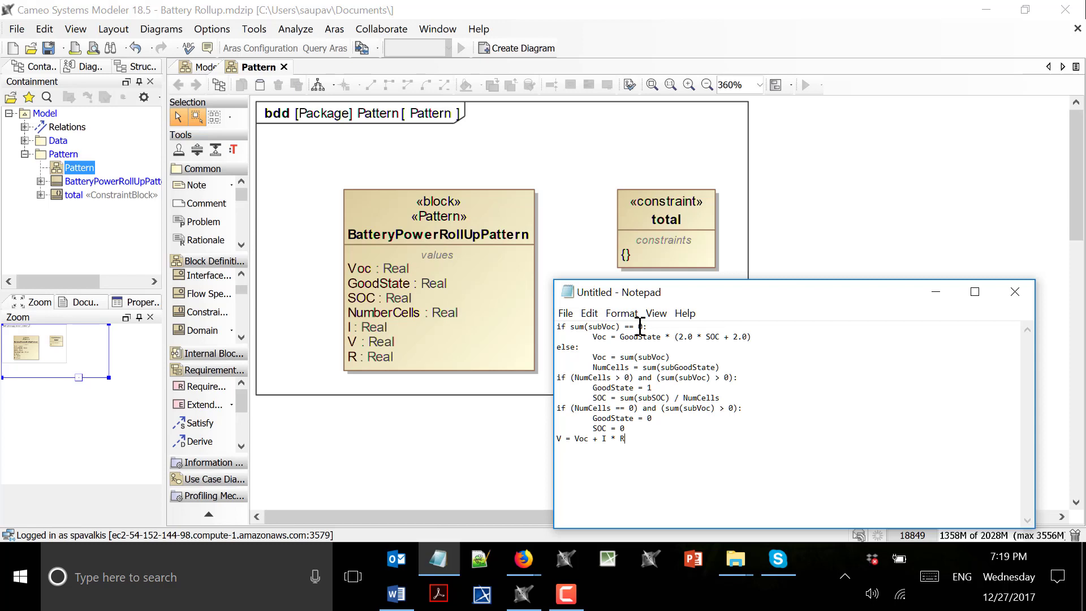
# - Examine the script's else branch and its NumCells > 0 condition, including the Voc, NumCells, GoodState and SOC assignments
pyautogui.moveTo(559, 346); pyautogui.dragTo(722, 364)
pyautogui.click(654, 355)
pyautogui.moveTo(669, 358); pyautogui.dragTo(585, 355)
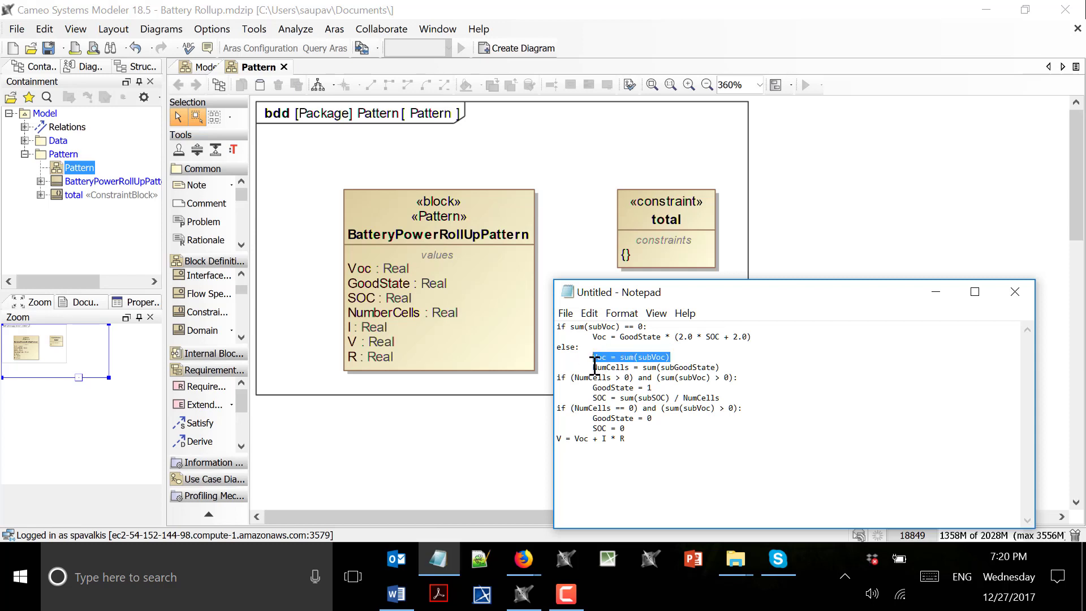
pyautogui.moveTo(593, 367); pyautogui.dragTo(630, 367)
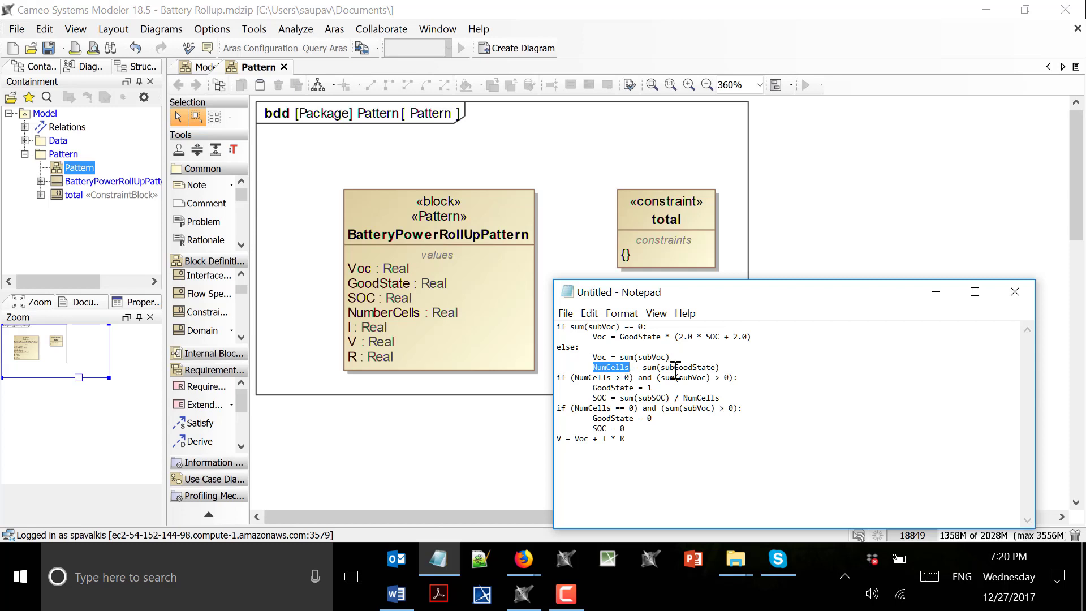
pyautogui.moveTo(721, 367); pyautogui.dragTo(607, 367)
pyautogui.moveTo(560, 378); pyautogui.dragTo(734, 378)
pyautogui.click(657, 377)
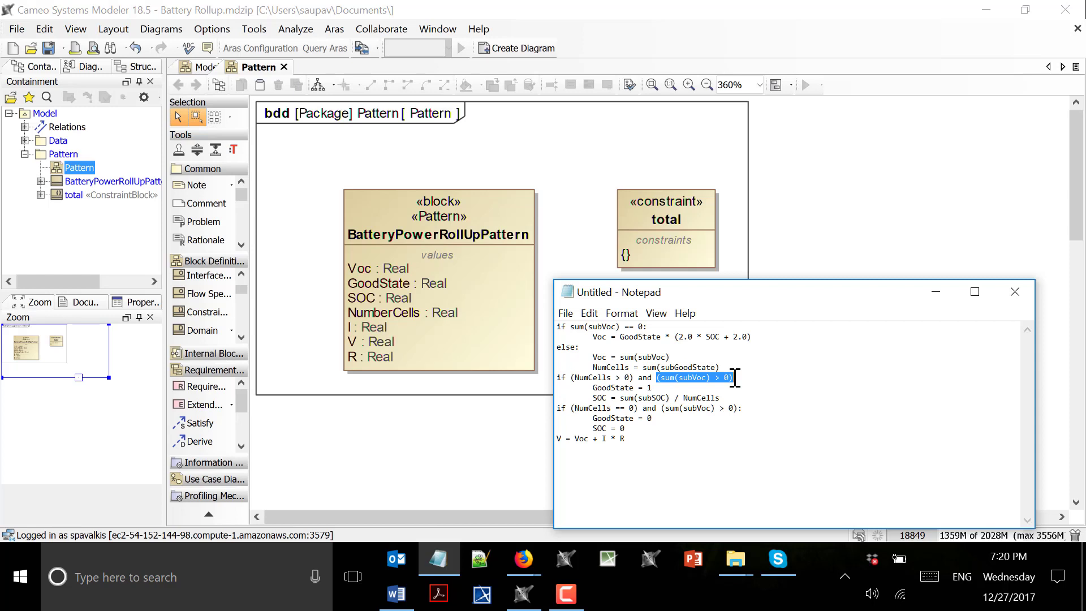
pyautogui.moveTo(570, 377)
pyautogui.mouseDown()
pyautogui.moveTo(665, 378)
pyautogui.moveTo(589, 388)
pyautogui.mouseUp()
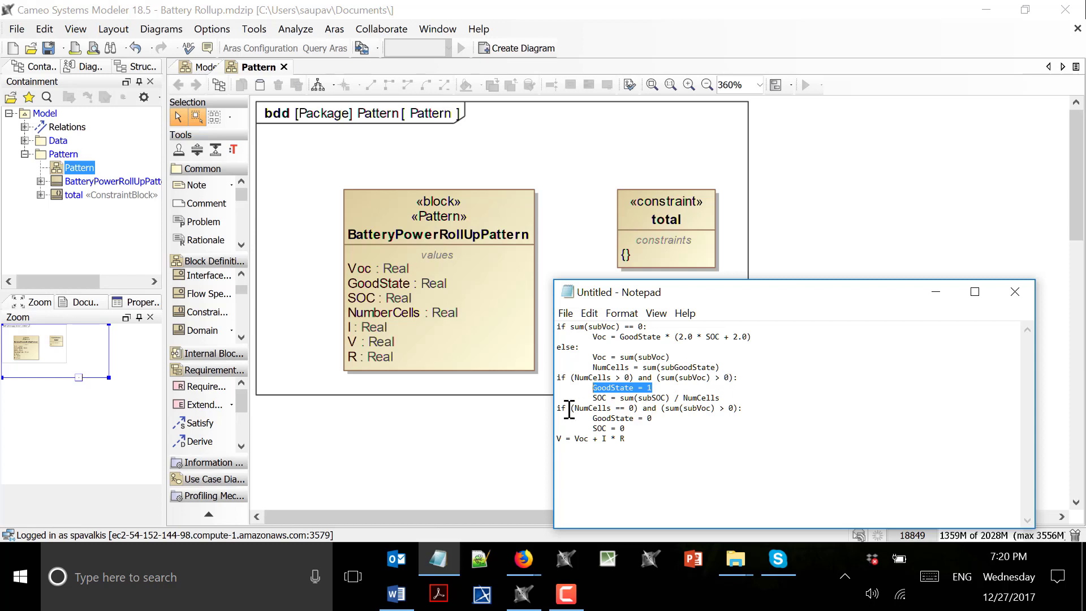
pyautogui.click(596, 396)
pyautogui.moveTo(596, 396); pyautogui.dragTo(714, 400)
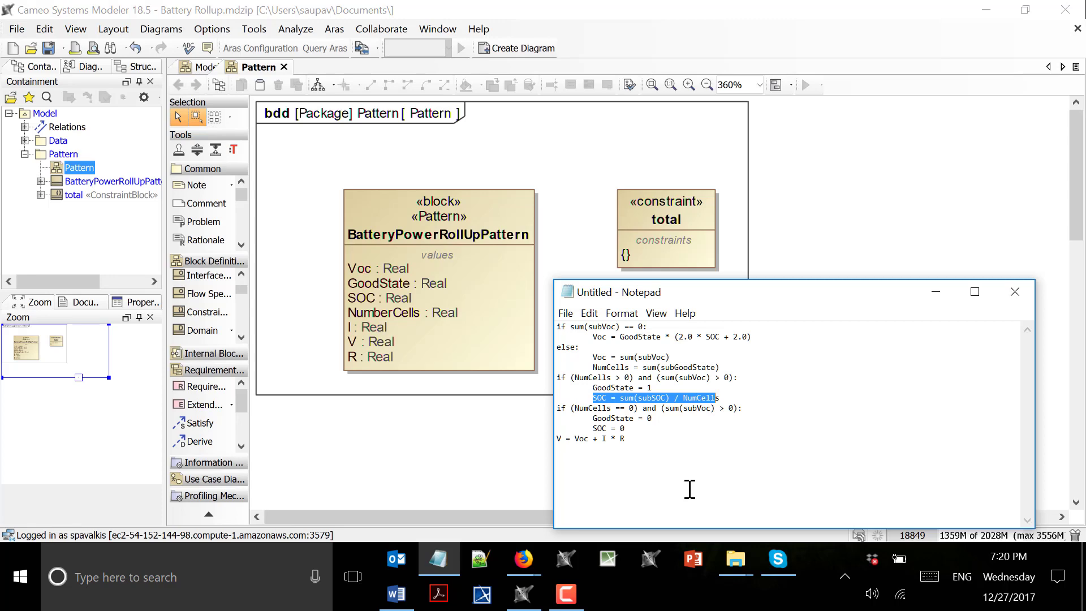
# - Switch to Word, review the battery roll-up code and the cell-level SOC and GoodState notes, and return to the Notepad script
pyautogui.click(396, 594)
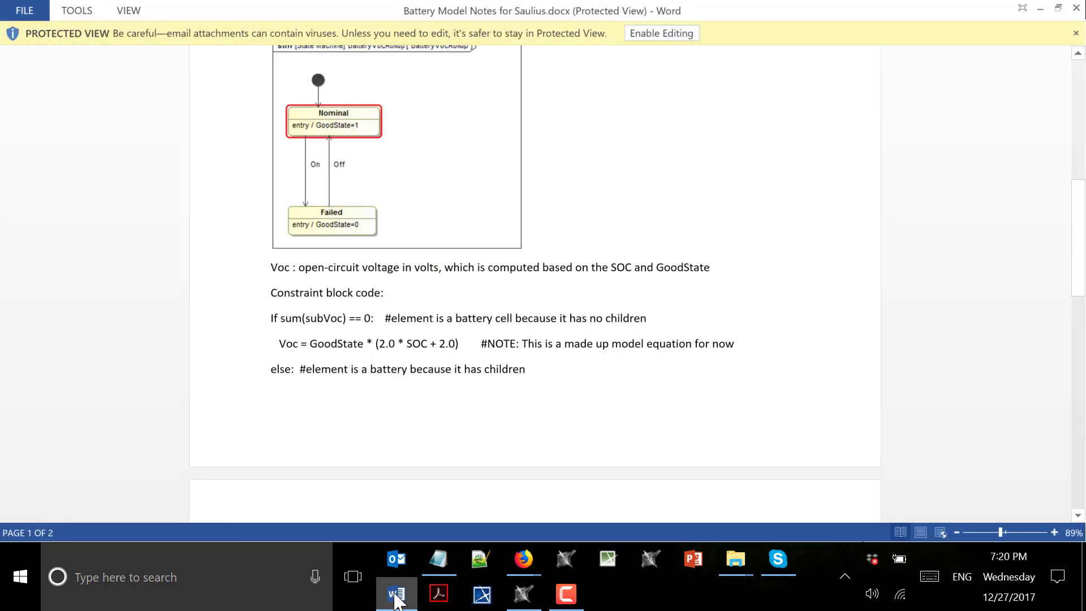
pyautogui.scroll(-5, 448, 460)
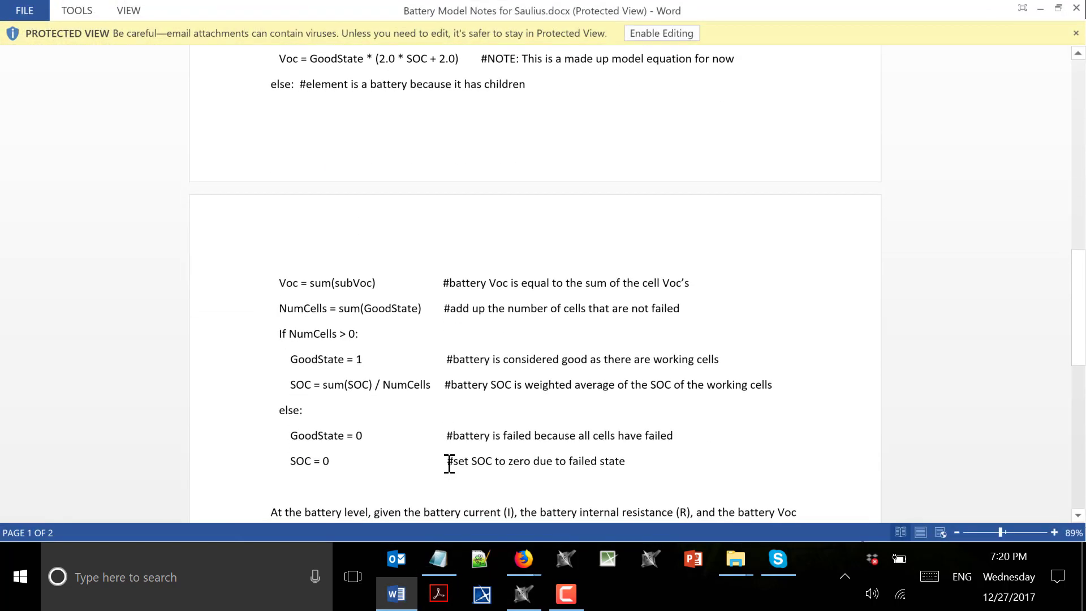
pyautogui.scroll(-1, 448, 460)
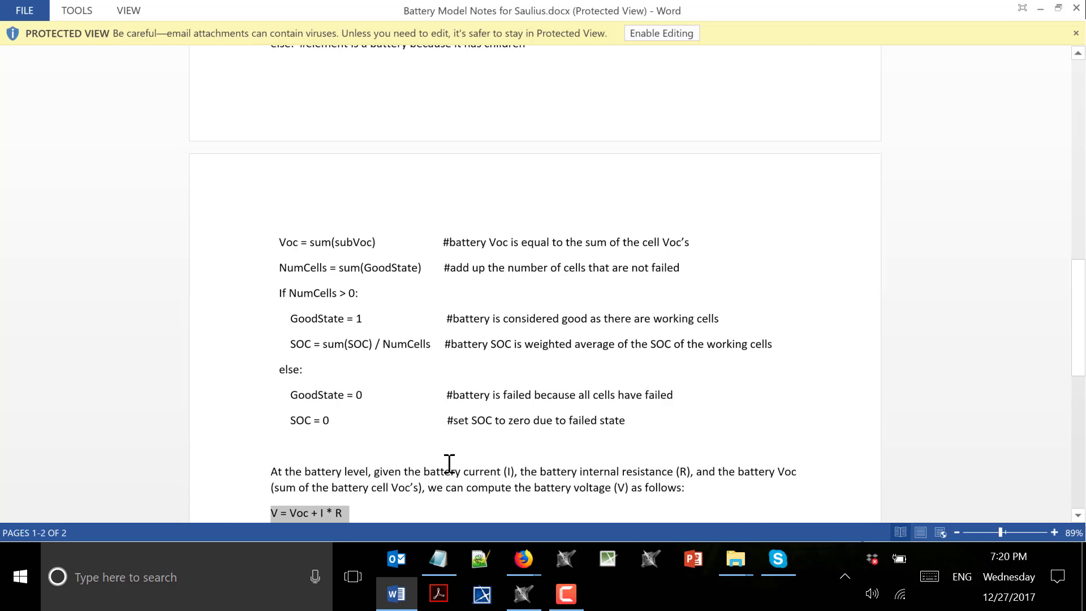
pyautogui.scroll(11, 448, 463)
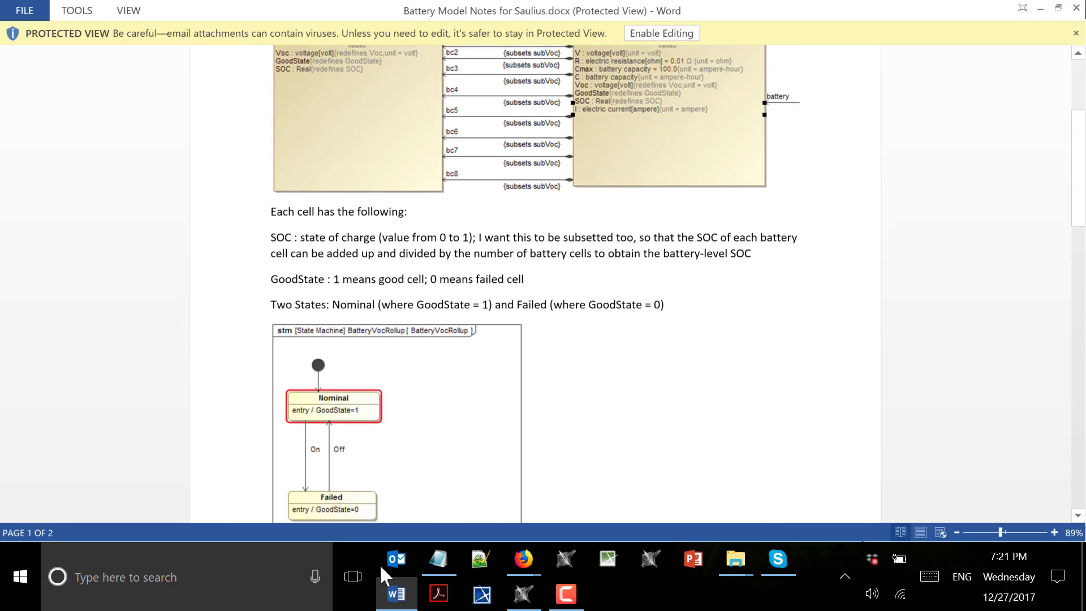
pyautogui.click(395, 591)
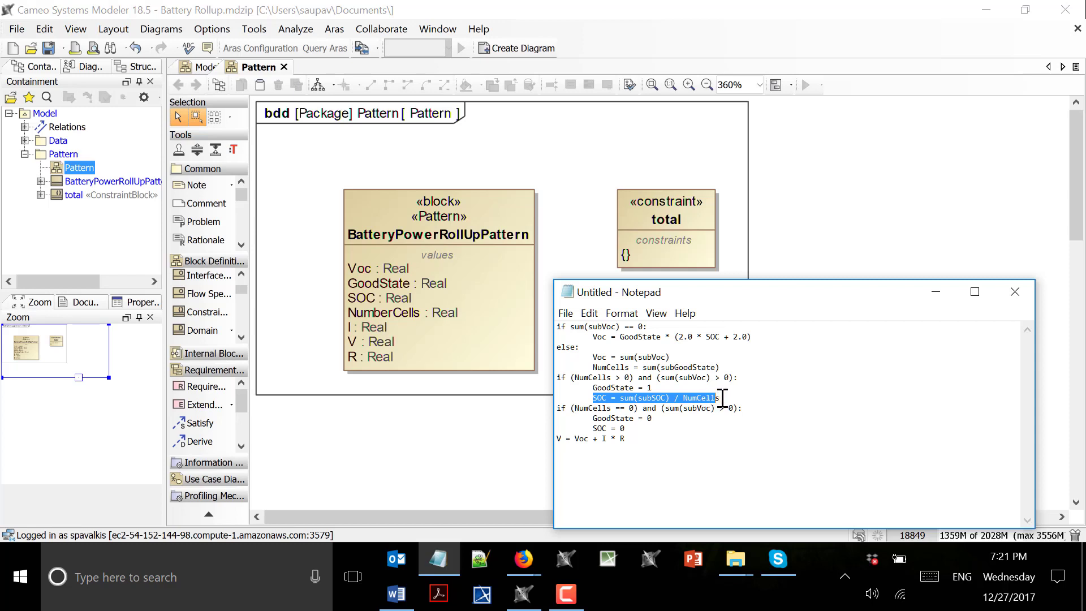
# - Examine the script's sum(subSOC) term, the failed-state assignments and the V = Voc + I * R equation
pyautogui.click(678, 396)
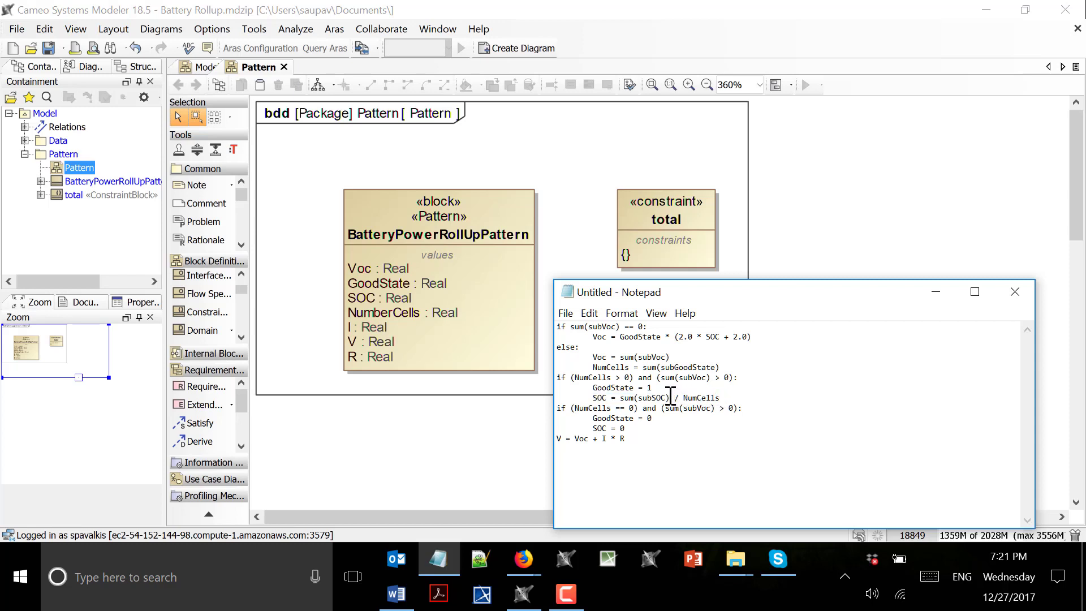
pyautogui.moveTo(670, 396); pyautogui.dragTo(620, 396)
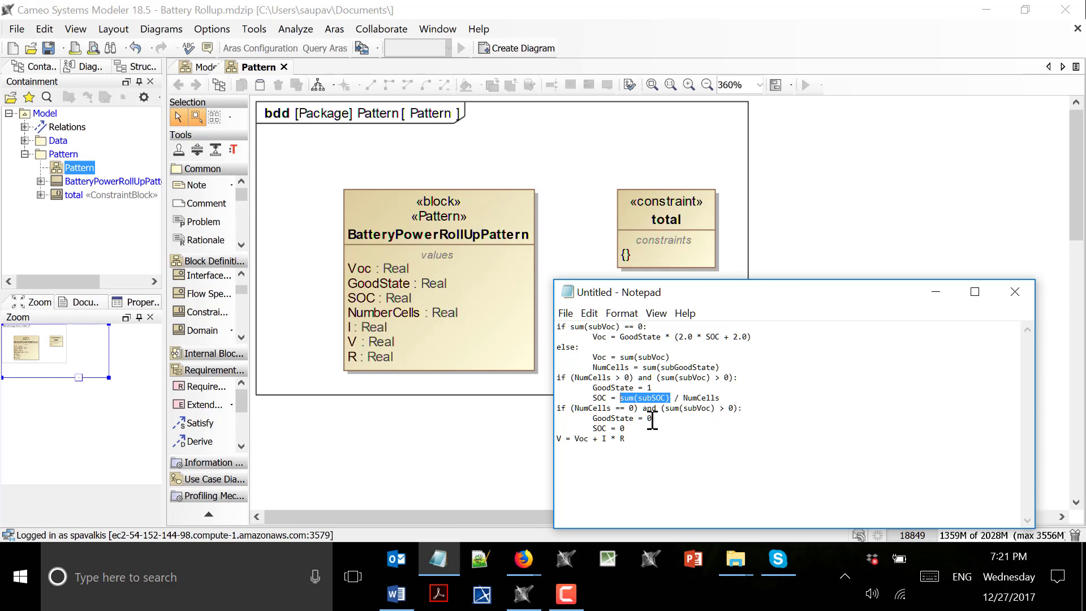
pyautogui.moveTo(652, 418); pyautogui.dragTo(531, 438)
pyautogui.click(636, 439)
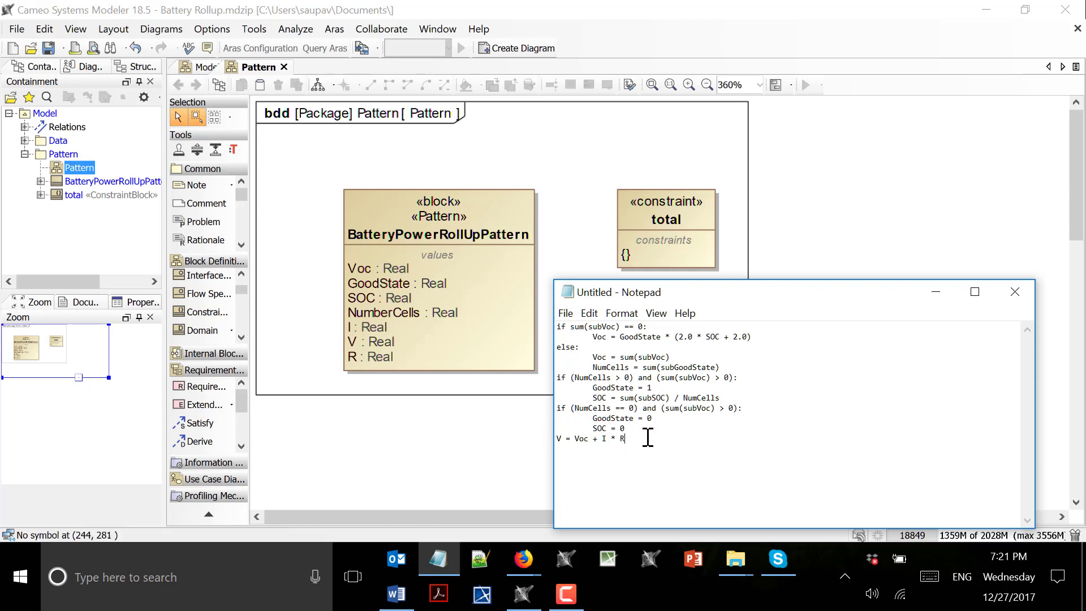
pyautogui.moveTo(636, 438); pyautogui.dragTo(521, 435)
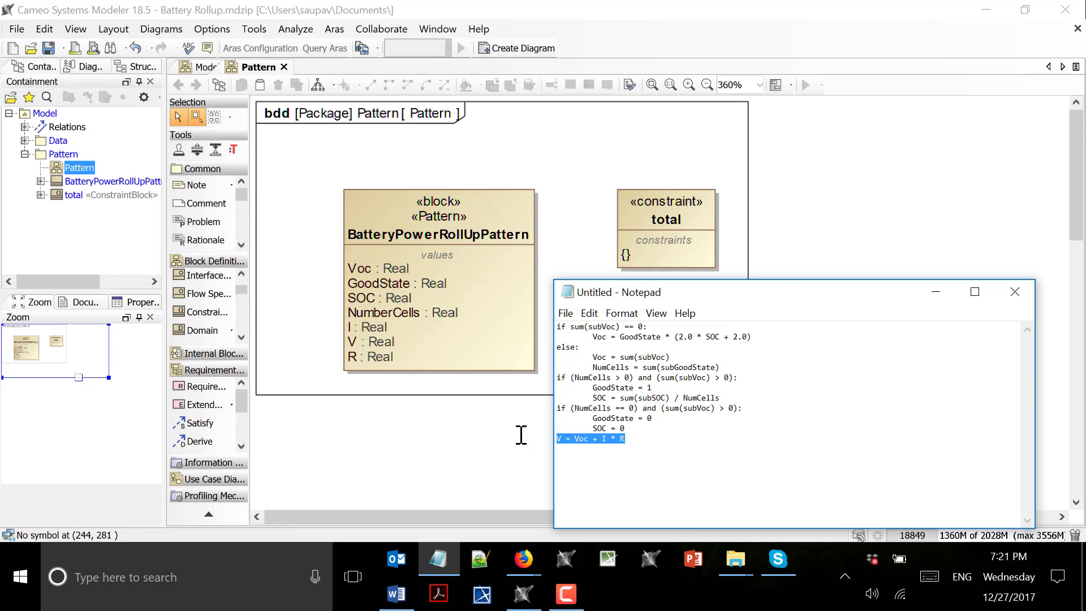
# - Switch to Word, read the battery voltage equation at the end of the notes, and return to the Notepad script
pyautogui.click(397, 594)
pyautogui.scroll(-11, 395, 447)
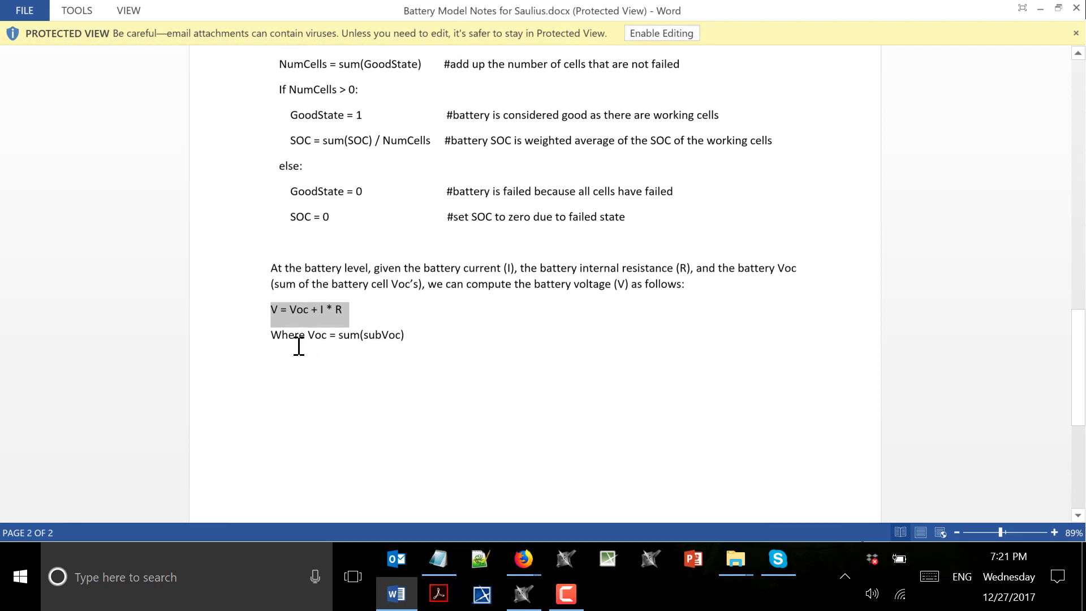
pyautogui.click(300, 346)
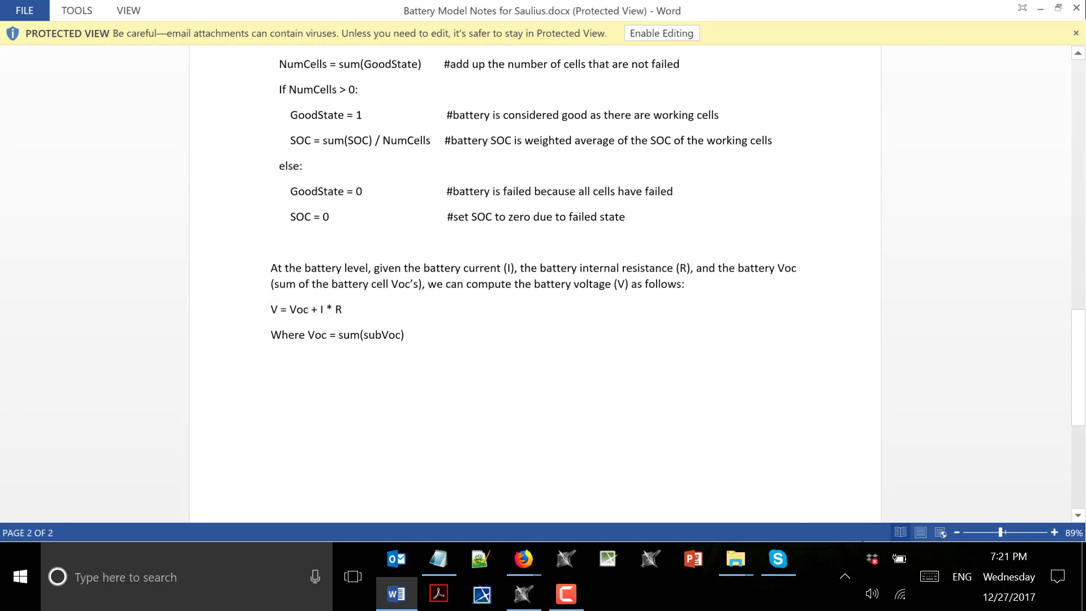
pyautogui.click(402, 600)
# - Compare the Voc term in the script's V equation with the sum(subVoc) assignment, and switch to the Word notes
pyautogui.click(587, 441)
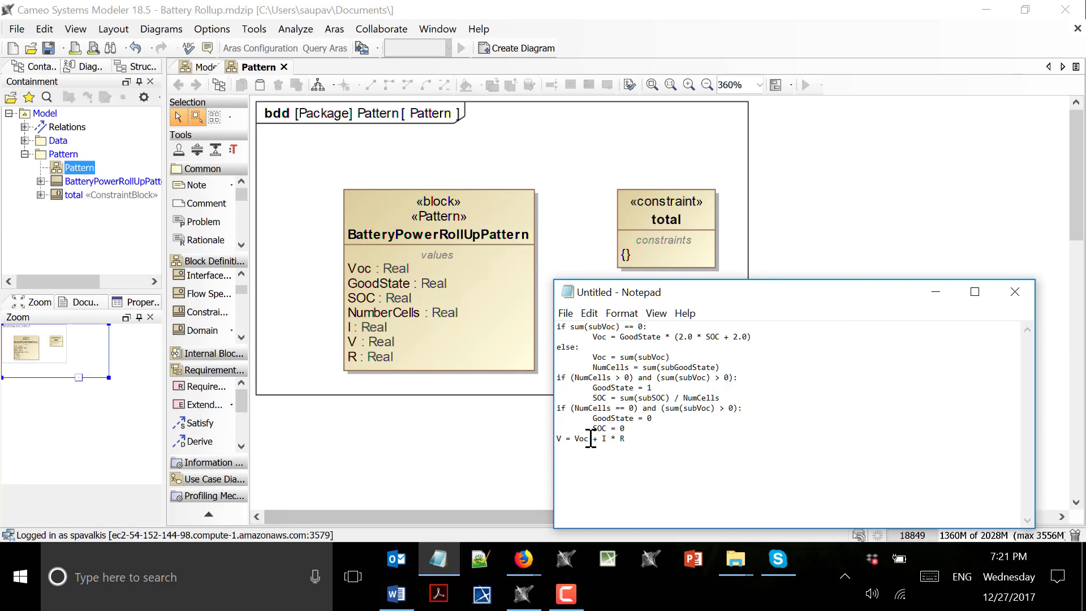
pyautogui.moveTo(590, 438); pyautogui.dragTo(575, 438)
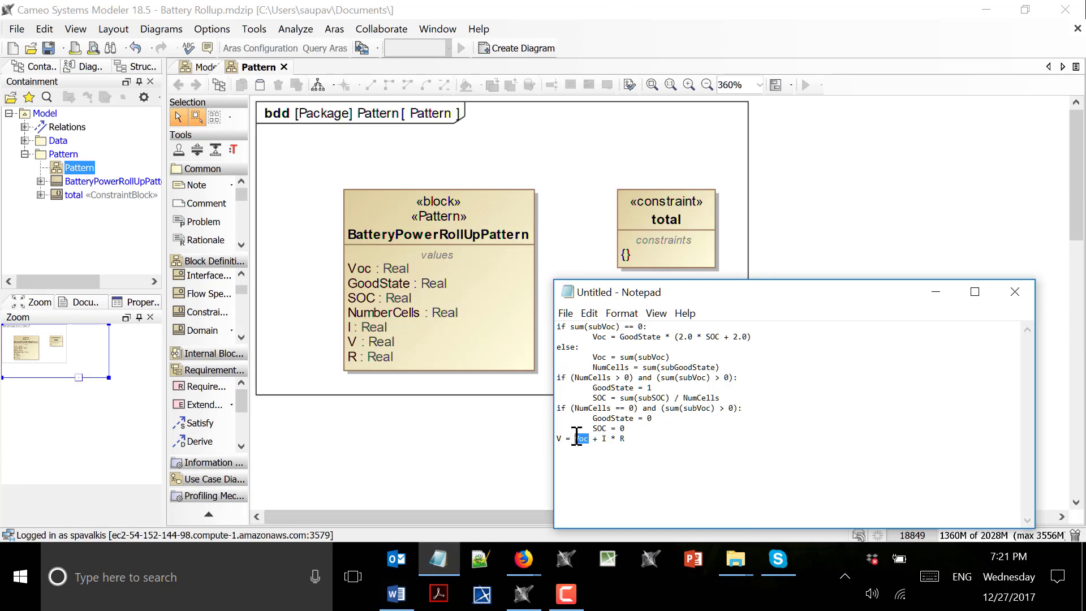
pyautogui.click(669, 356)
pyautogui.moveTo(671, 357); pyautogui.dragTo(638, 356)
pyautogui.click(626, 439)
pyautogui.click(408, 595)
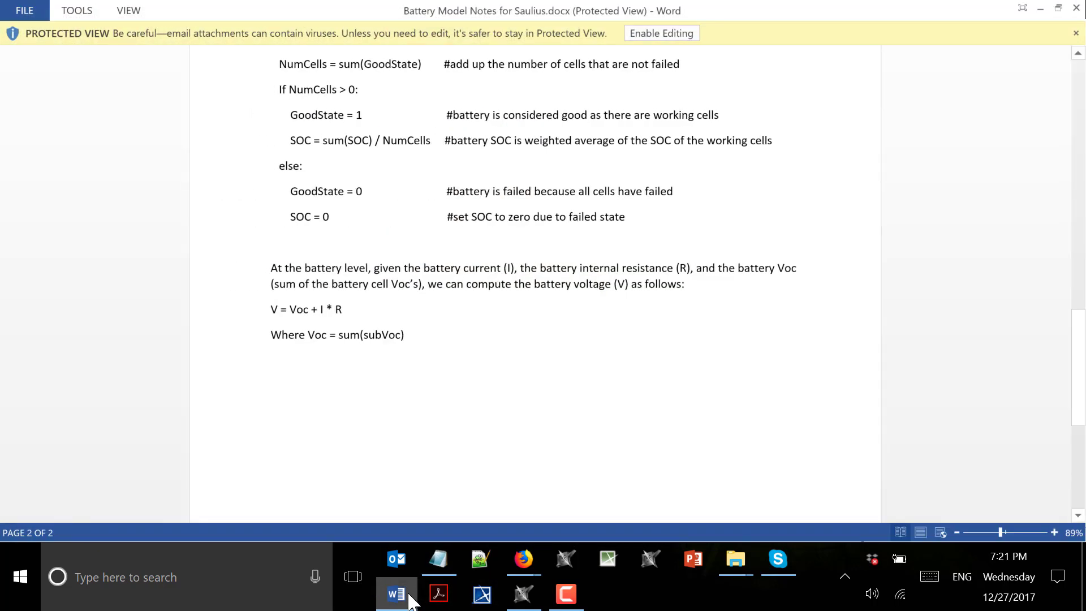
# - Return from the Word notes to the Notepad script and examine its V = Voc + I * R line
pyautogui.click(409, 595)
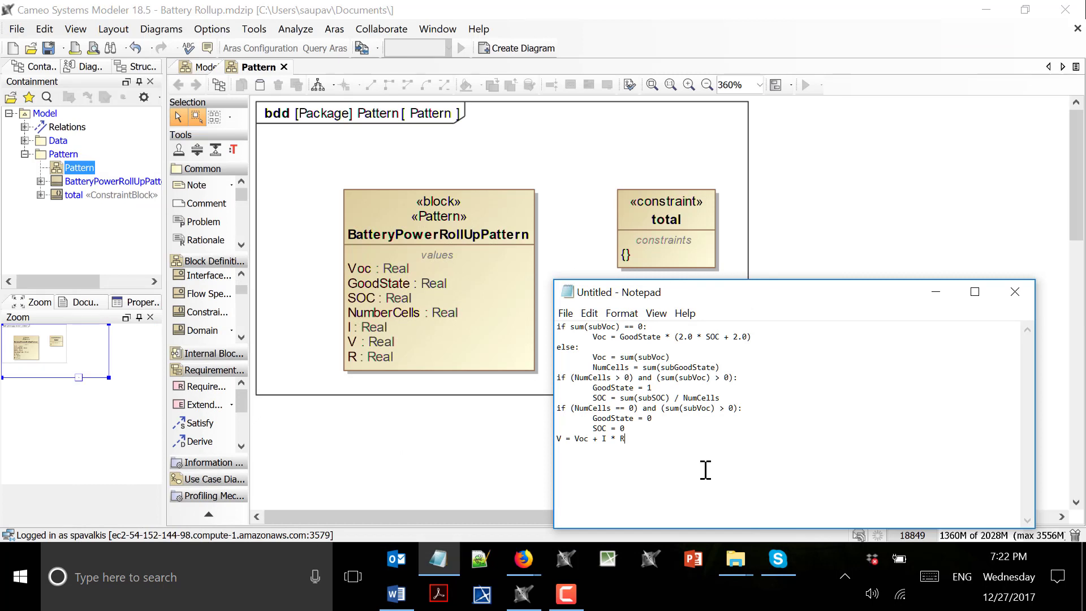
pyautogui.moveTo(626, 439); pyautogui.dragTo(554, 439)
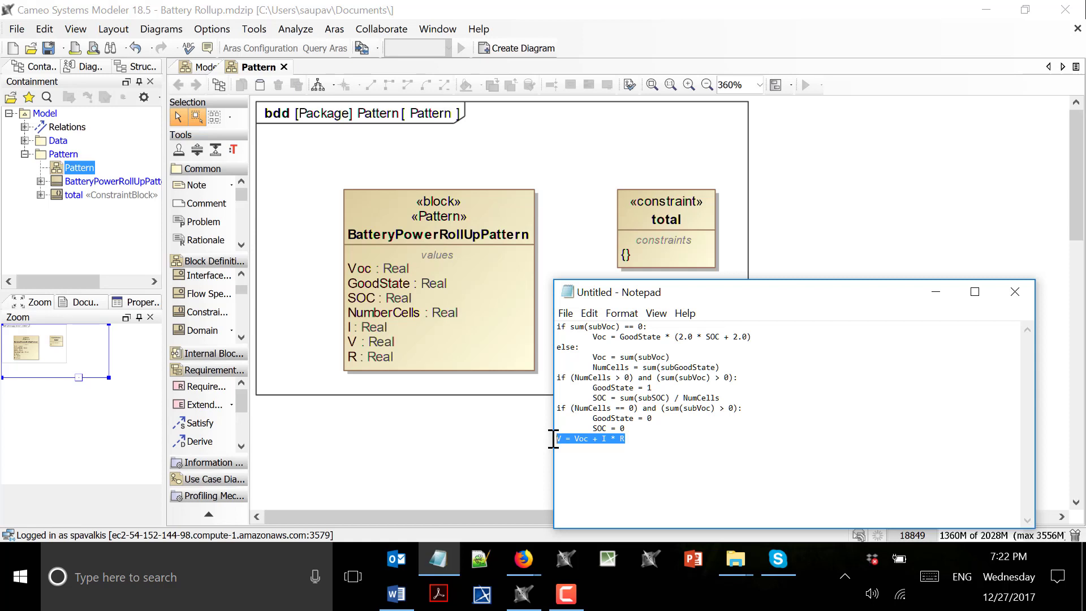
pyautogui.click(568, 439)
pyautogui.moveTo(631, 440); pyautogui.dragTo(556, 444)
pyautogui.click(584, 475)
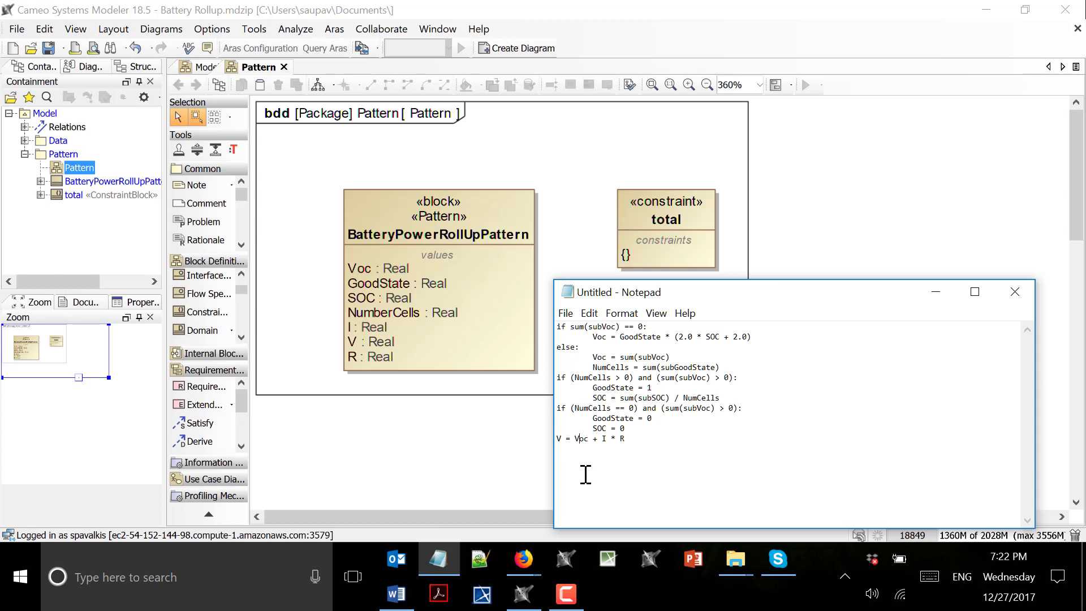
# - Copy the entire Notepad script into the specification body of the total block's constraint and set its language to Jython
pyautogui.hotkey('ctrl', 'a')
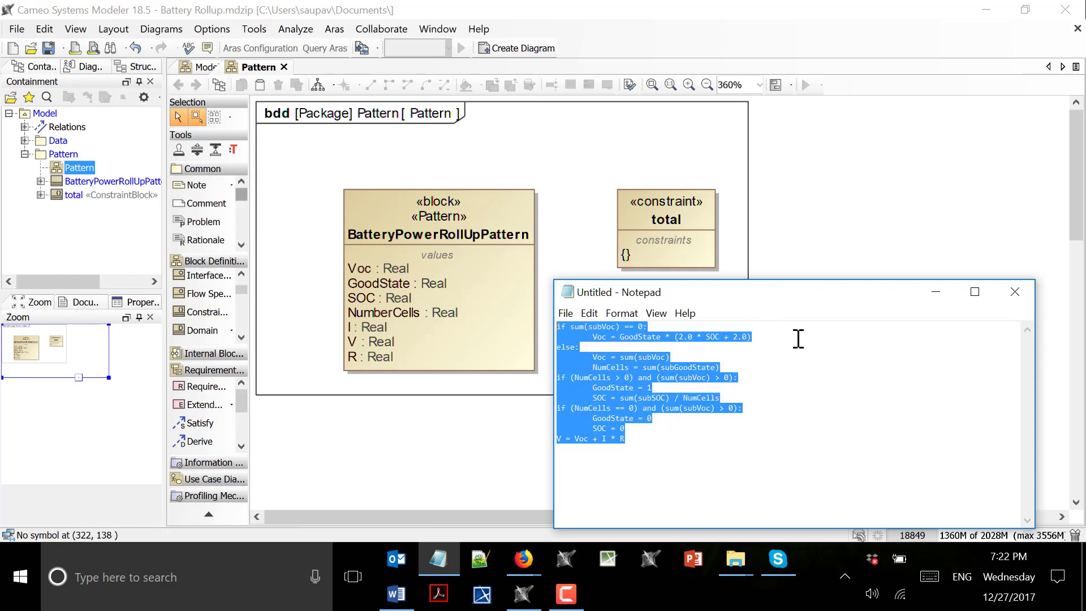
pyautogui.click(40, 195)
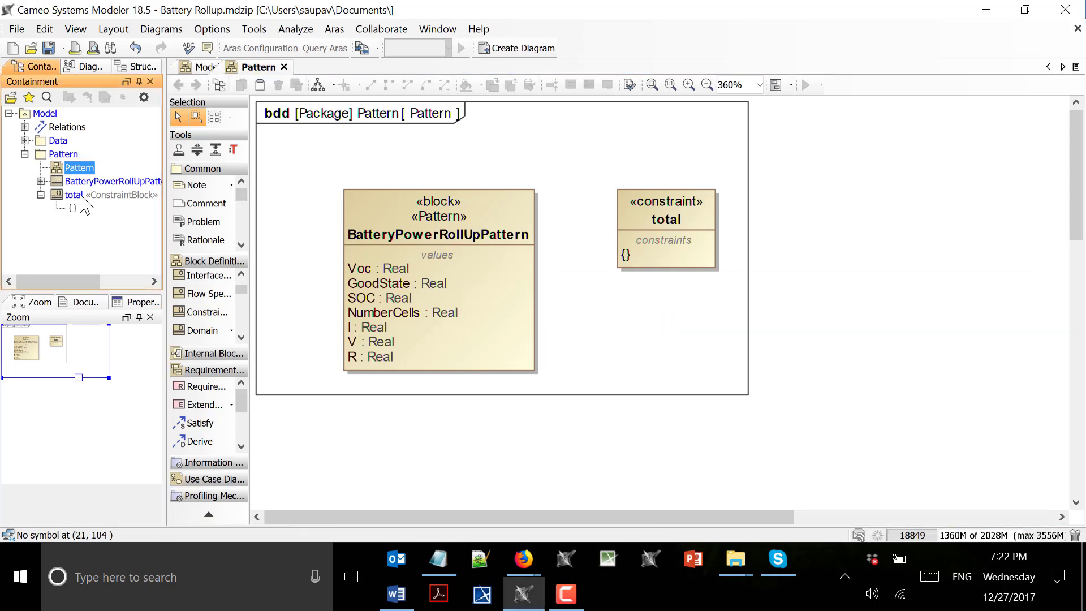
pyautogui.click(625, 256)
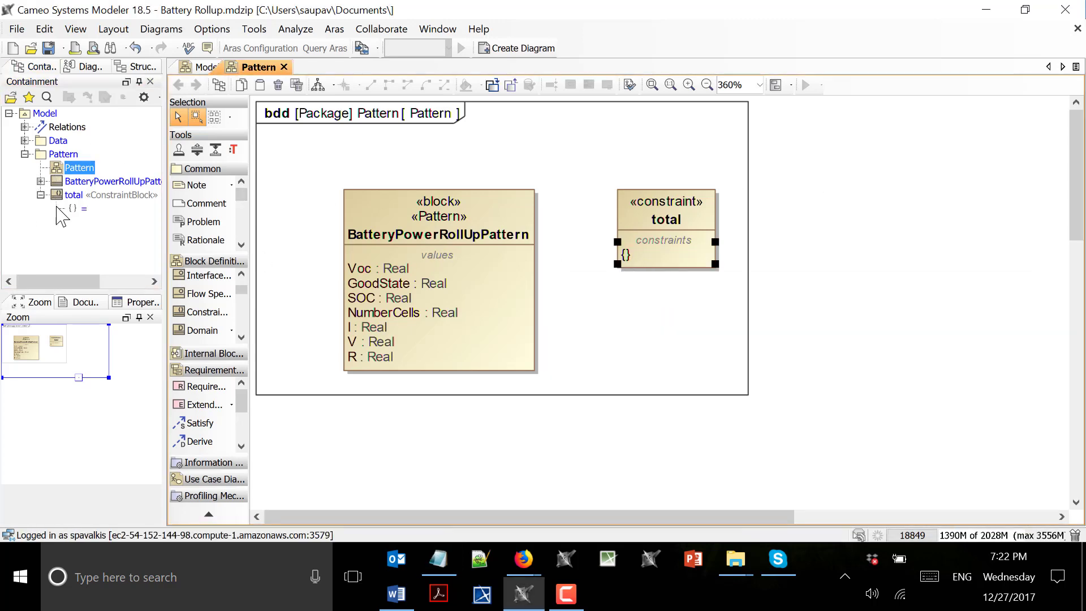
pyautogui.doubleClick(79, 210)
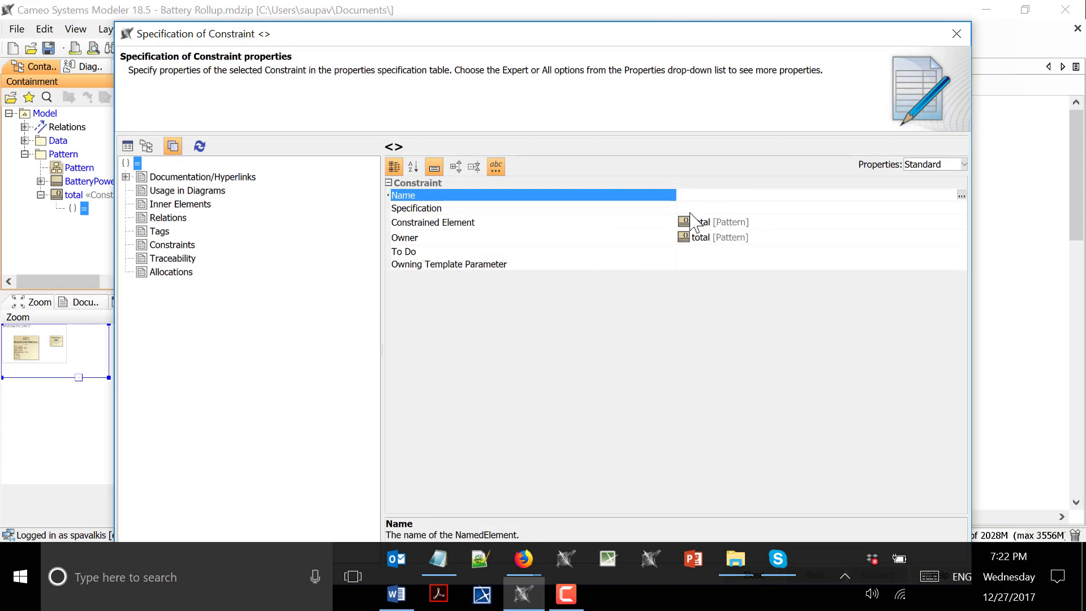
pyautogui.press('Down')
pyautogui.click(961, 209)
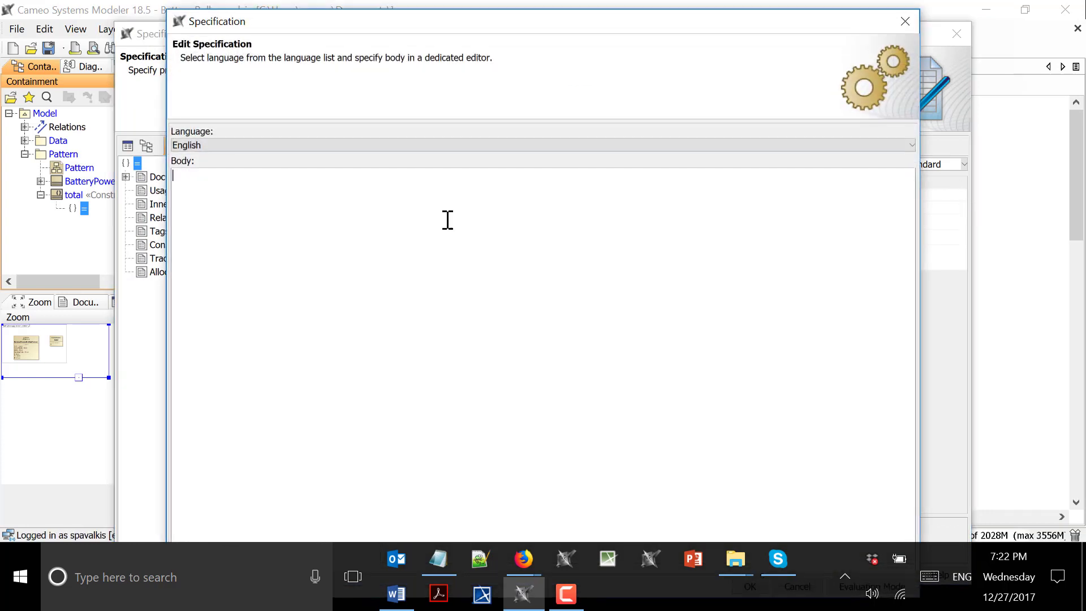
pyautogui.hotkey('ctrl', 'v')
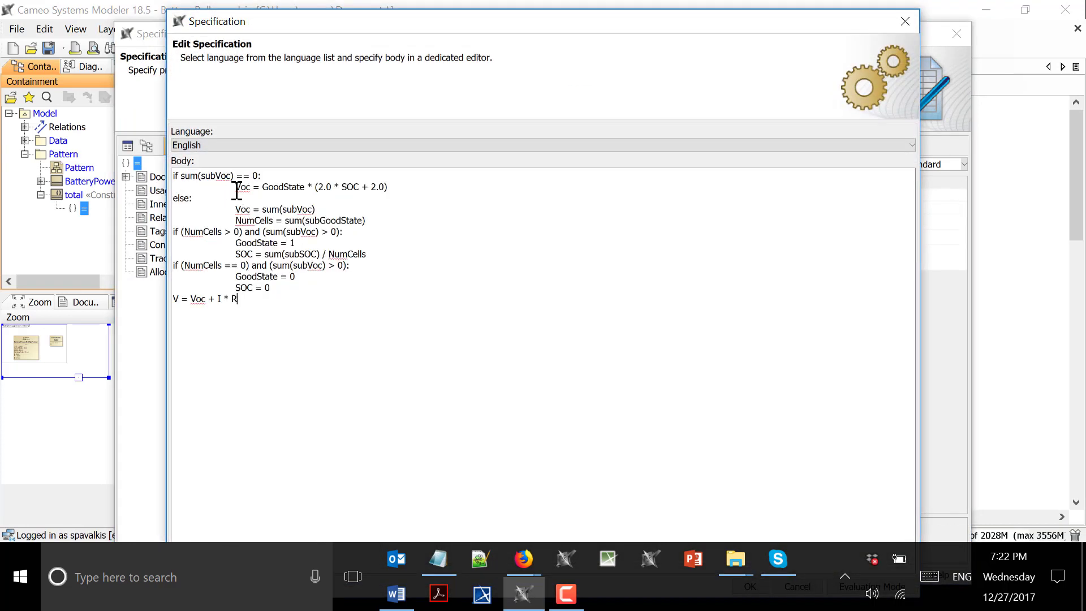
pyautogui.click(207, 148)
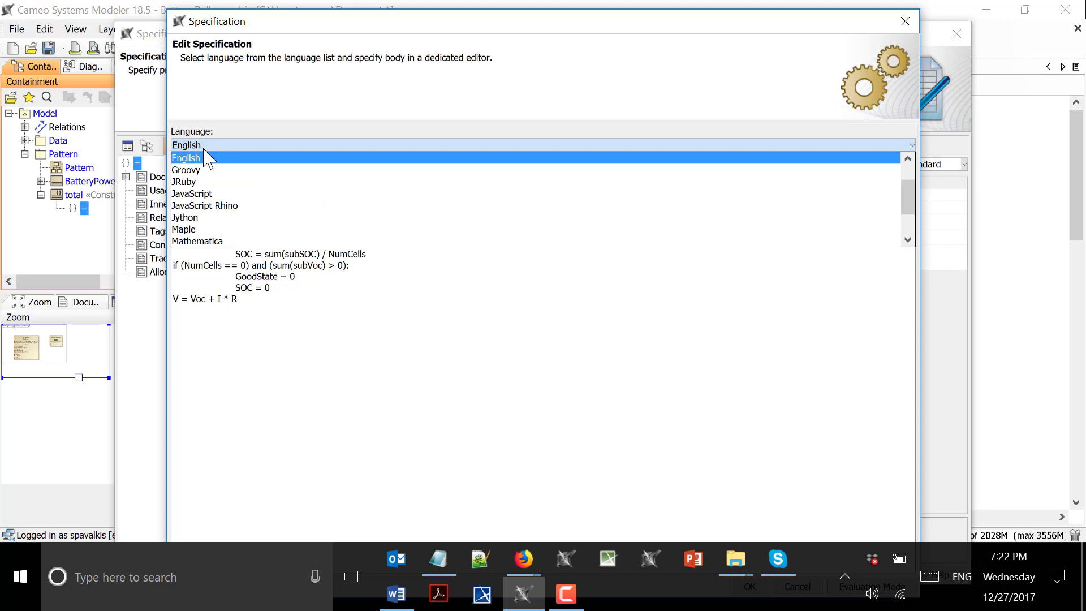
pyautogui.click(207, 218)
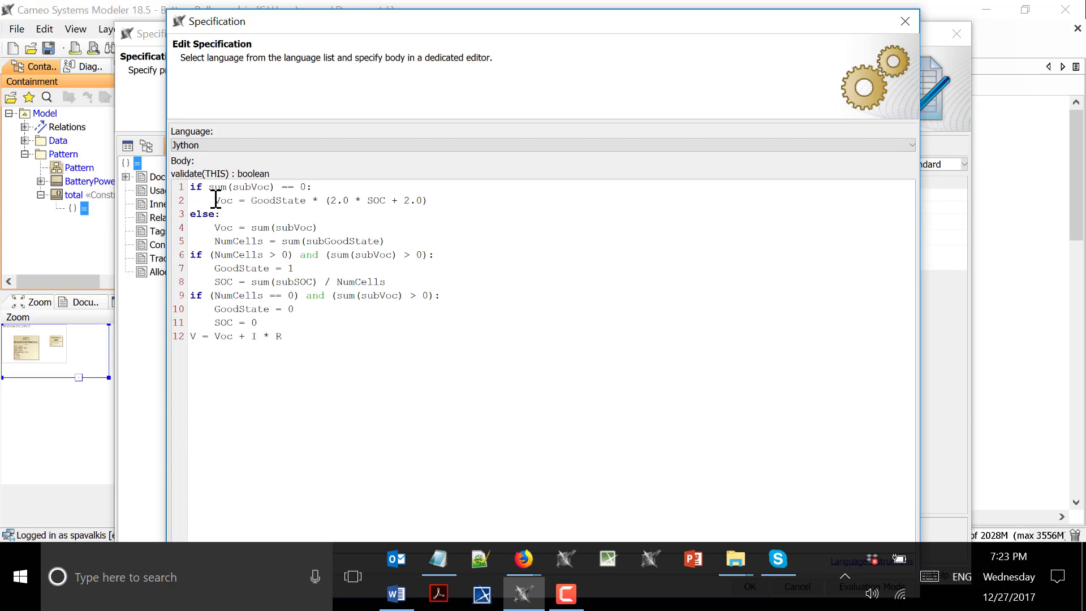
# - Review the languages available for the constraint specification, keeping Jython
pyautogui.click(192, 146)
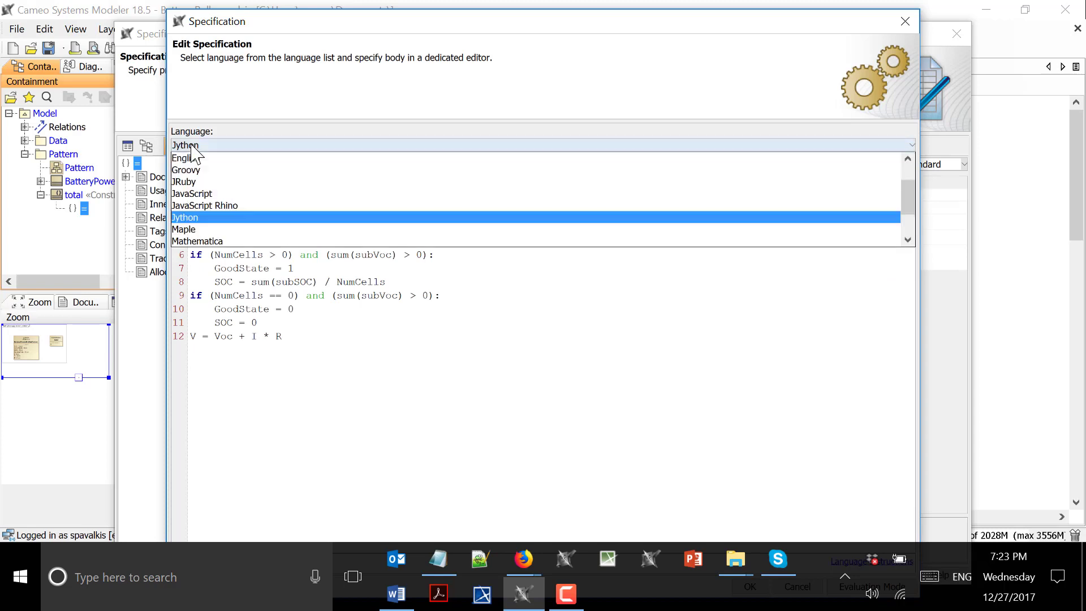
pyautogui.scroll(-2, 215, 186)
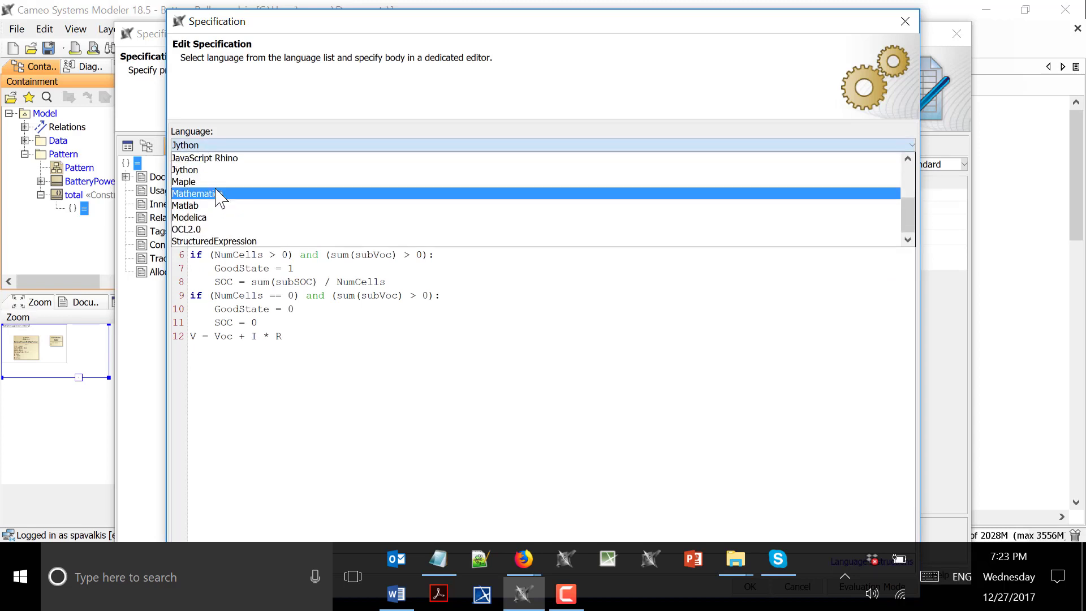
pyautogui.scroll(3, 207, 193)
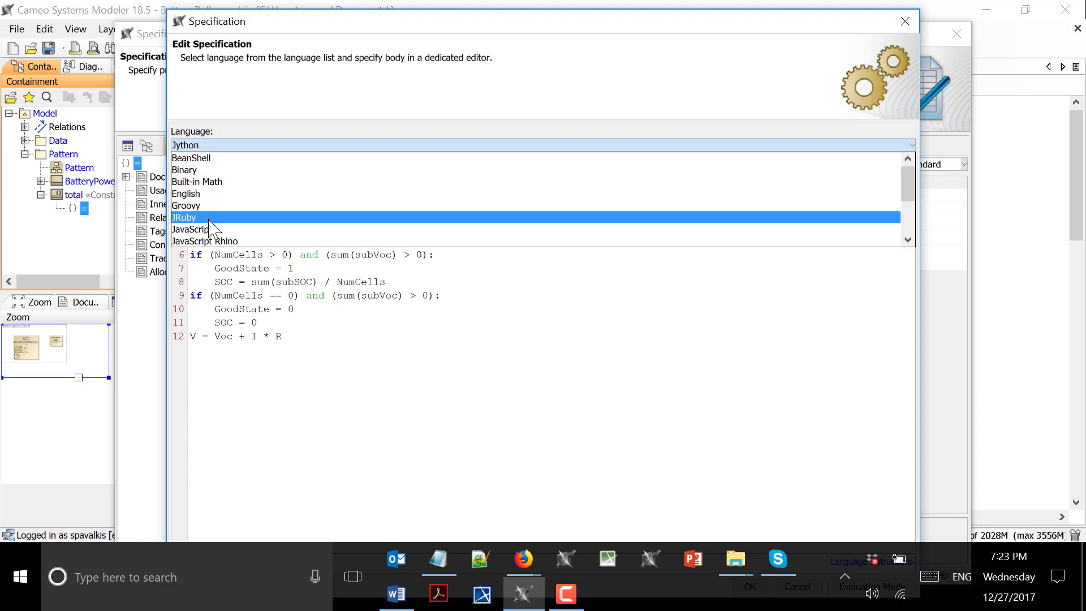
pyautogui.click(218, 146)
# - Remove and restore the indentation before Voc on line 2, and highlight the indentation on line 4
pyautogui.moveTo(214, 200); pyautogui.dragTo(175, 200)
pyautogui.click(212, 200)
pyautogui.press('BackSpace')
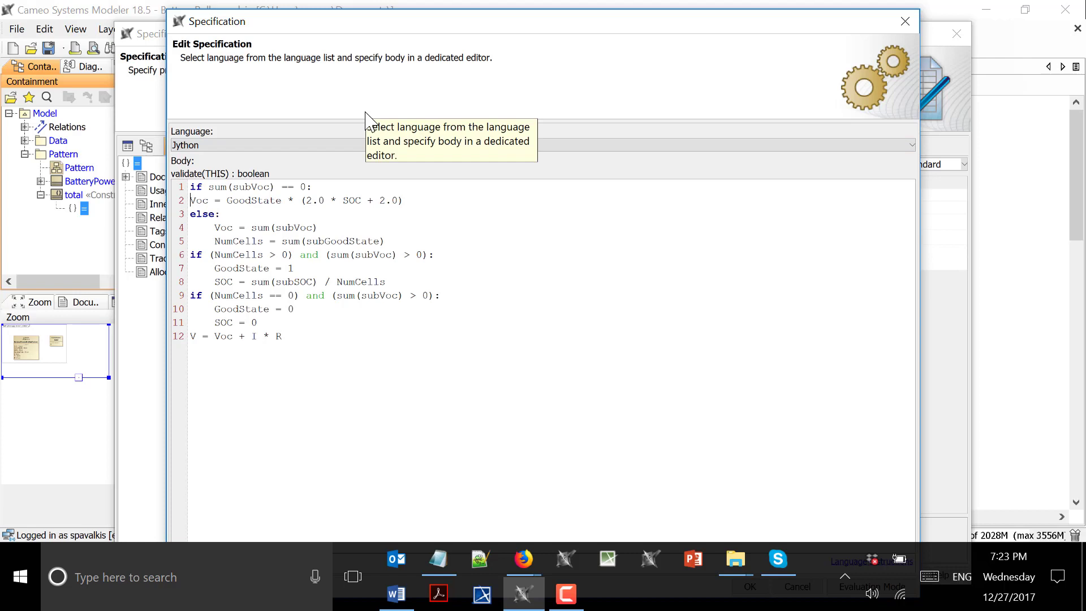
pyautogui.press('Tab')
pyautogui.press('Down')
pyautogui.press('Down')
pyautogui.hotkey('shift', 'Up')
pyautogui.hotkey('shift', 'End')
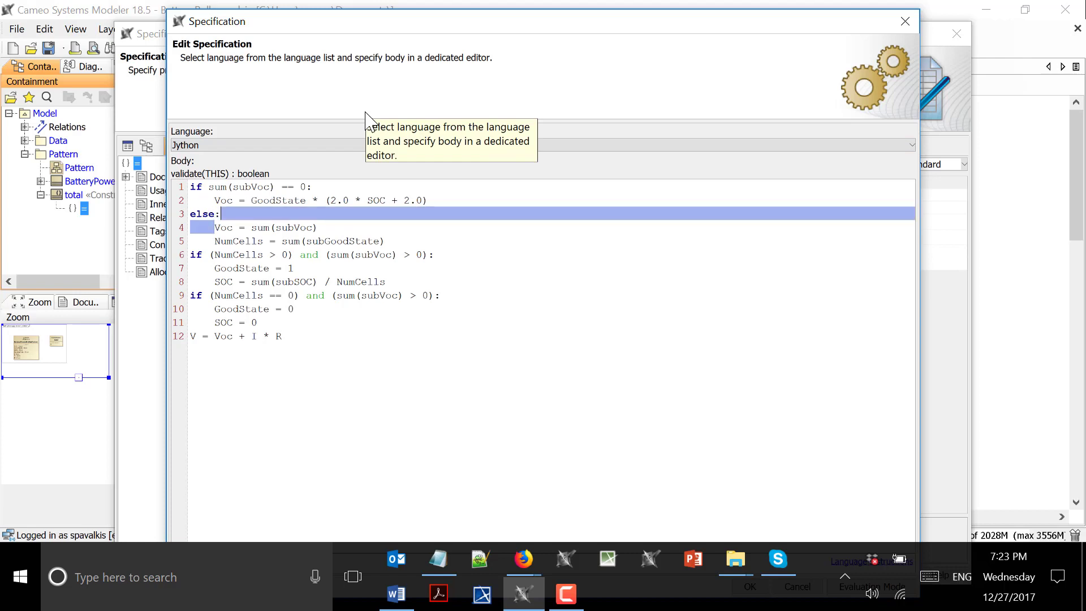
pyautogui.press('Right')
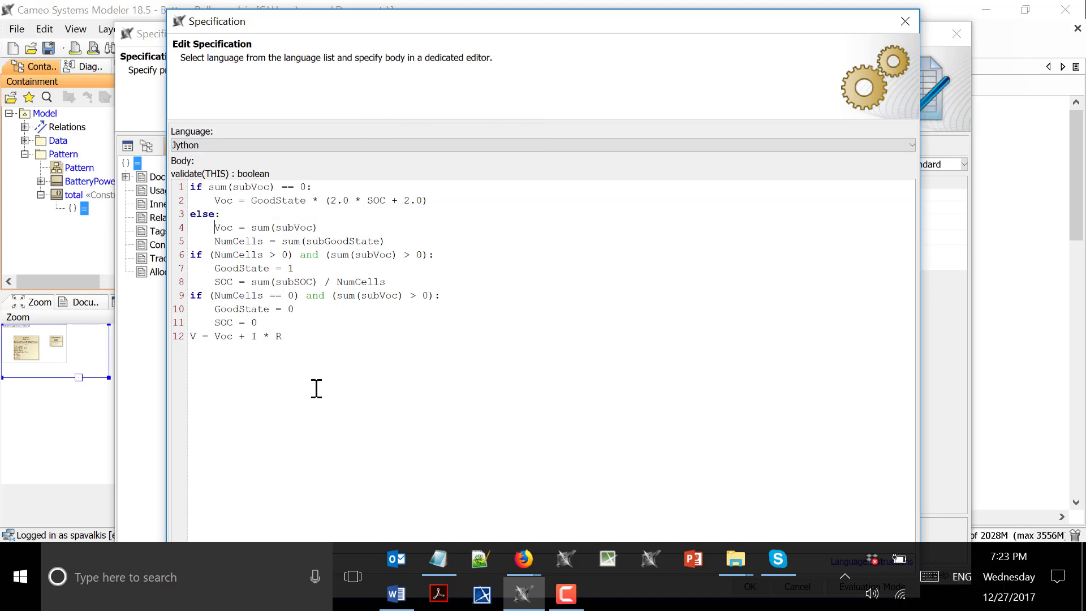
# - Accept the Jython script as the constraint's specification and close the constraint properties
pyautogui.click(289, 336)
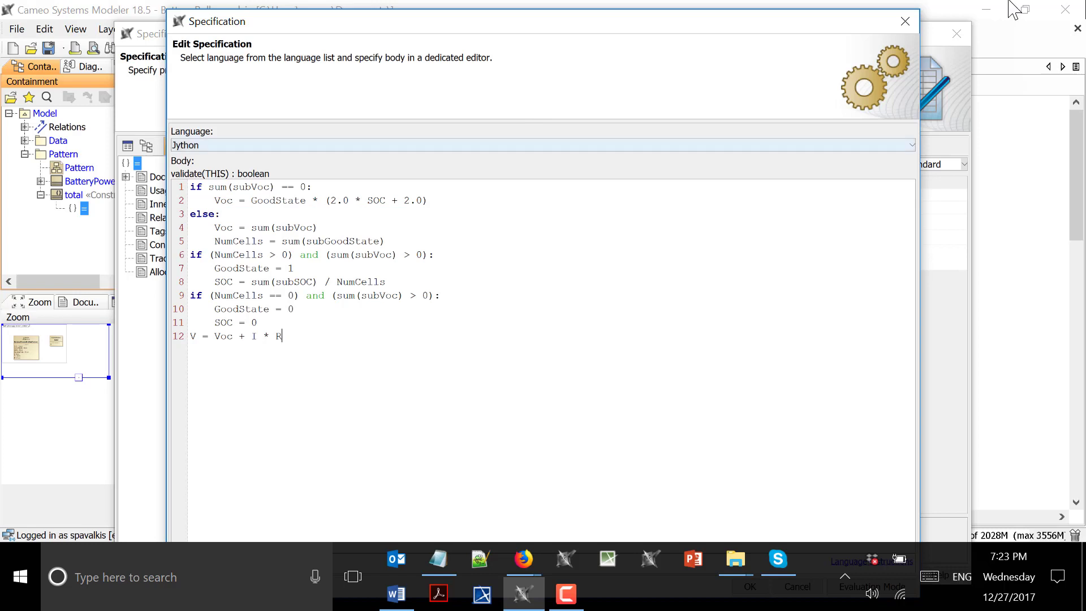
pyautogui.moveTo(880, 15); pyautogui.dragTo(862, 91)
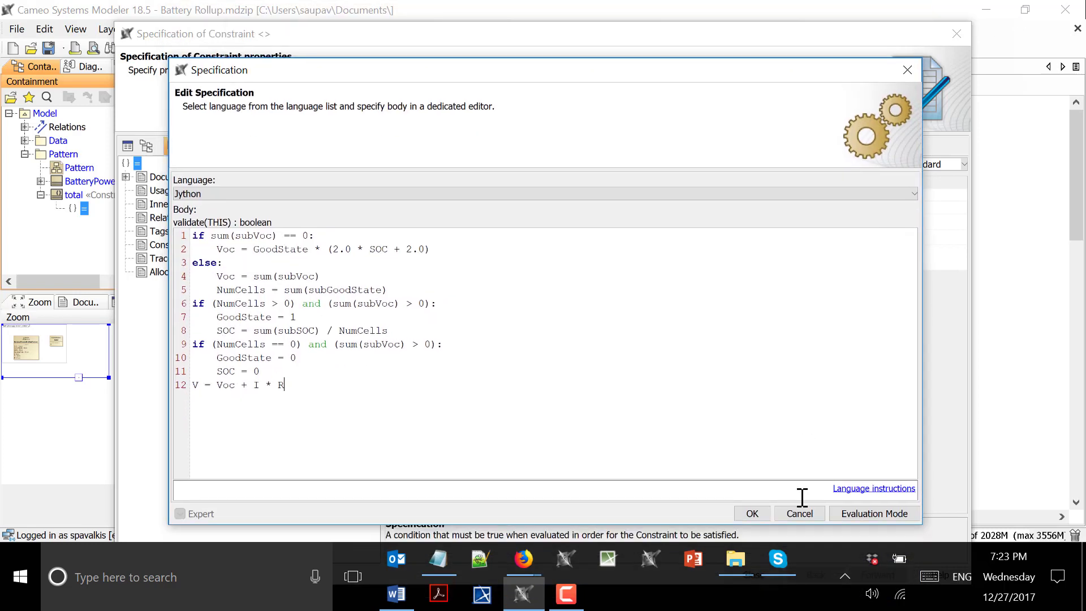
pyautogui.click(753, 512)
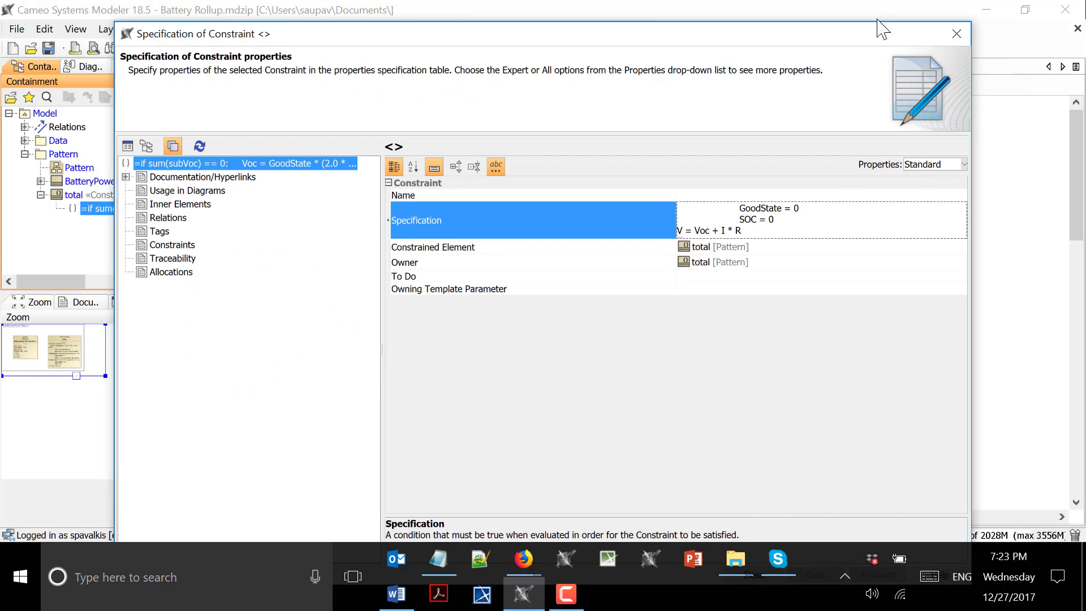
pyautogui.moveTo(875, 33)
pyautogui.mouseDown()
pyautogui.moveTo(865, 116)
pyautogui.moveTo(865, 40)
pyautogui.mouseUp()
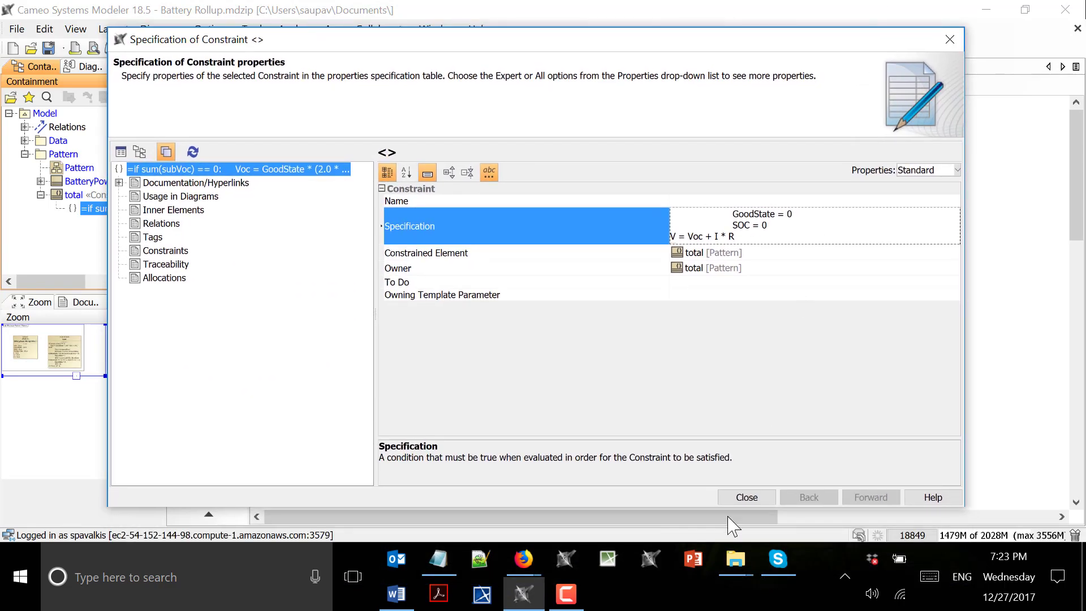
pyautogui.click(745, 497)
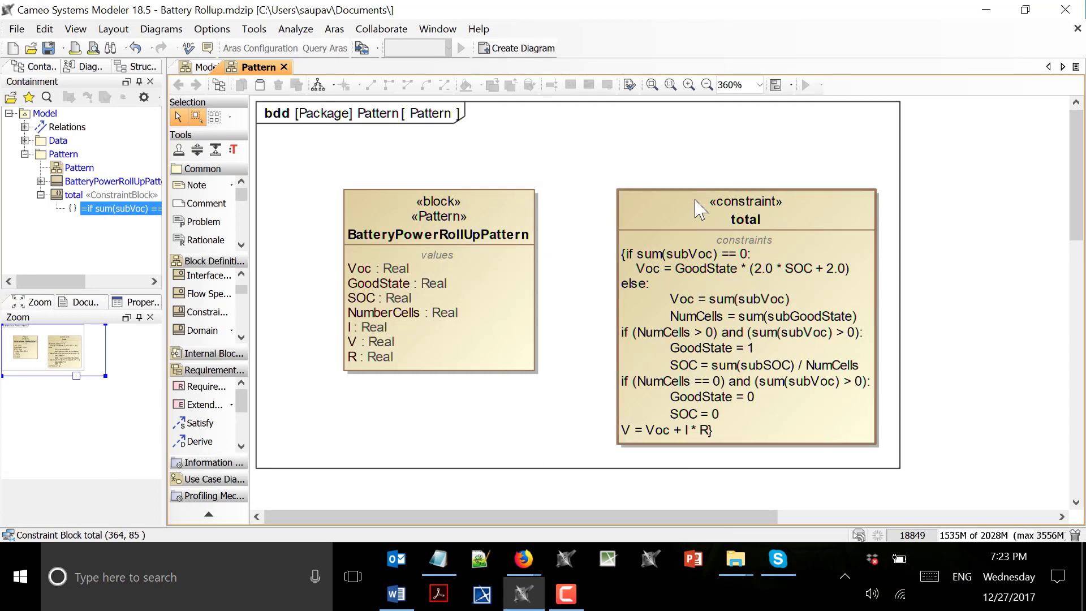
# - Create the total constraint block's parameters by parsing its script expression
pyautogui.click(735, 229)
pyautogui.scroll(-1, 735, 229)
pyautogui.click(888, 329)
pyautogui.click(946, 383)
pyautogui.scroll(-4, 945, 383)
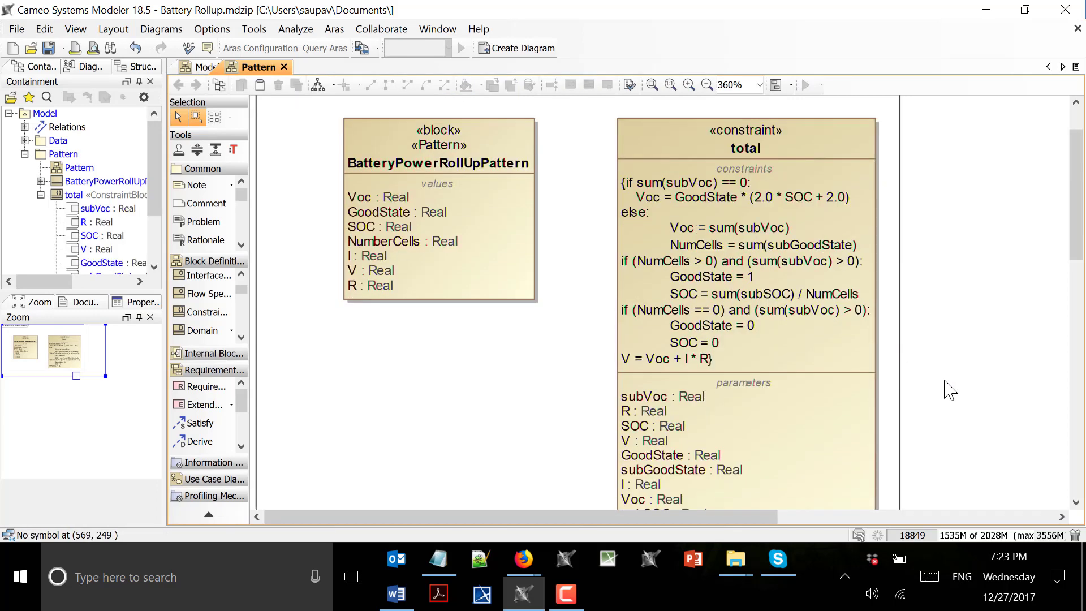
# - Examine the total block's parameter list against the variables used in its script
pyautogui.scroll(-2, 717, 385)
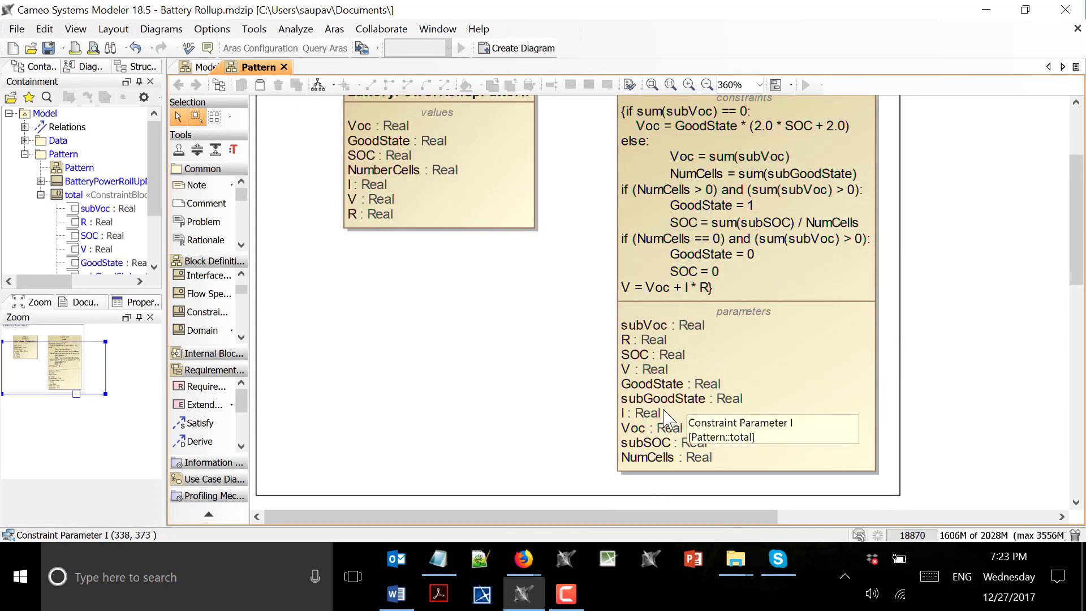
pyautogui.scroll(2, 775, 406)
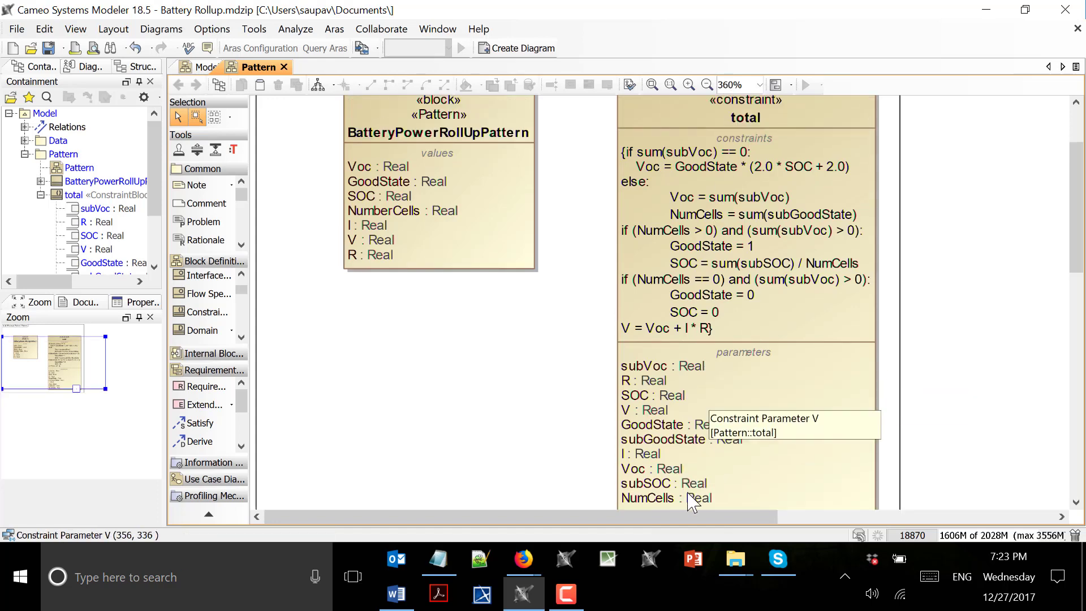
pyautogui.scroll(4, 695, 456)
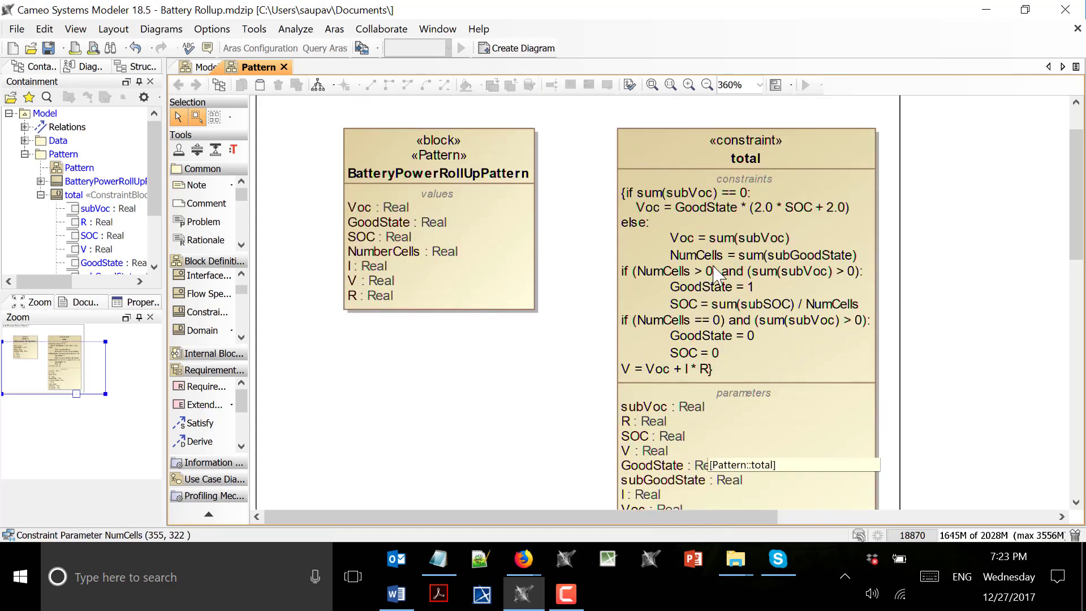
pyautogui.scroll(-2, 670, 452)
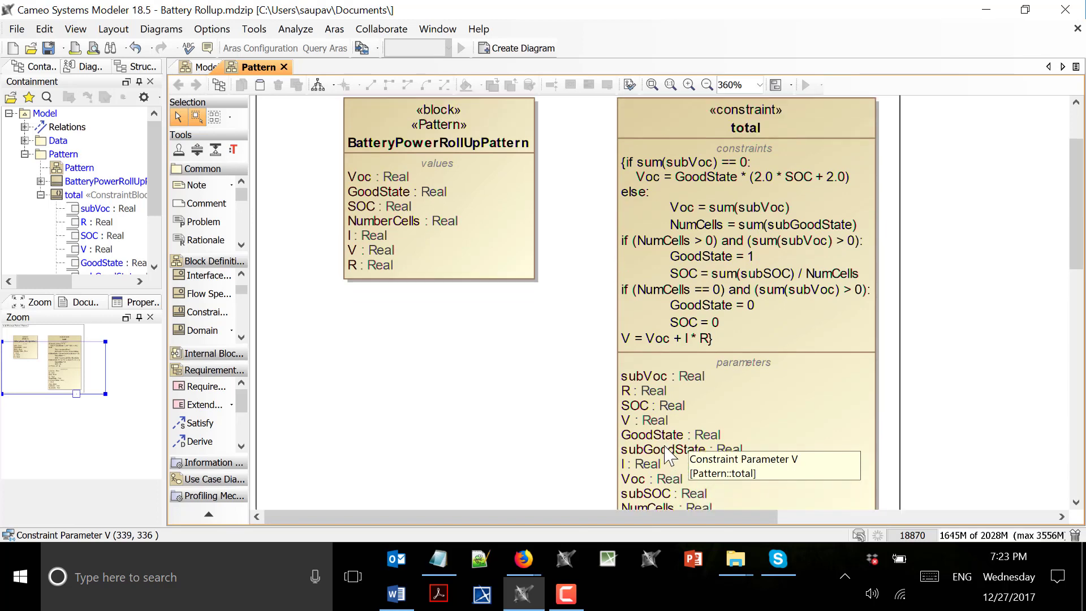
pyautogui.scroll(2, 671, 454)
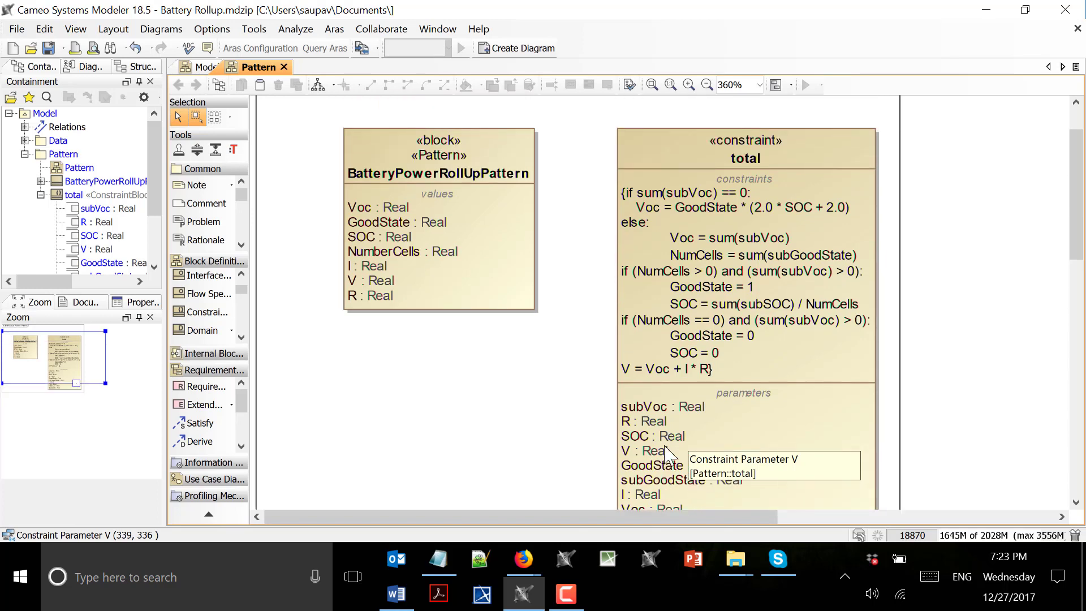
pyautogui.scroll(-2, 656, 328)
pyautogui.scroll(-2, 659, 333)
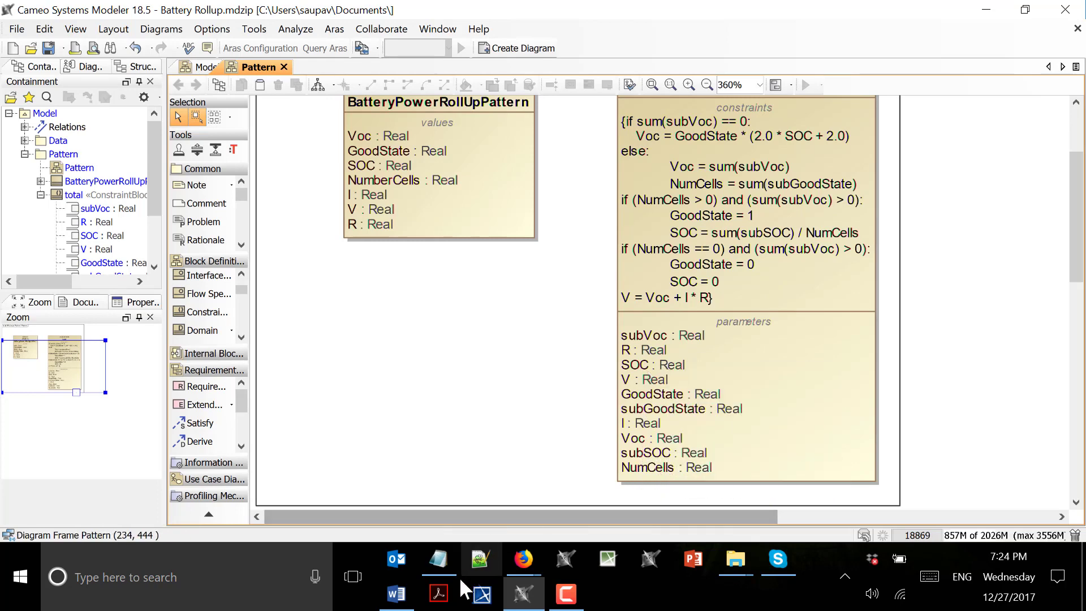
# - Switch to Word, check the battery voltage equation in the notes, and return to the Pattern diagram in Cameo
pyautogui.click(396, 593)
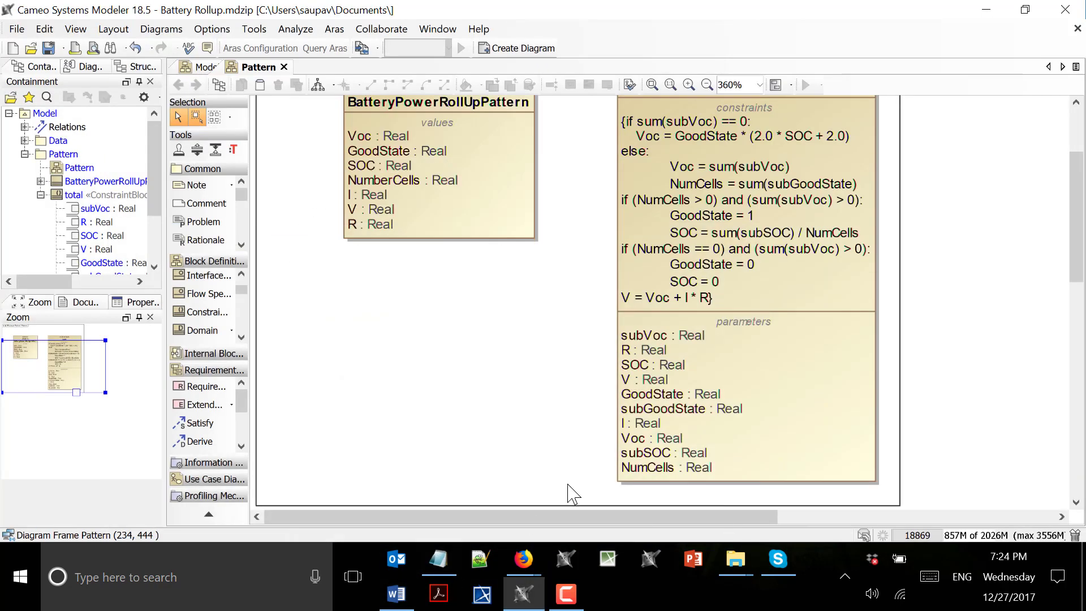
pyautogui.click(396, 594)
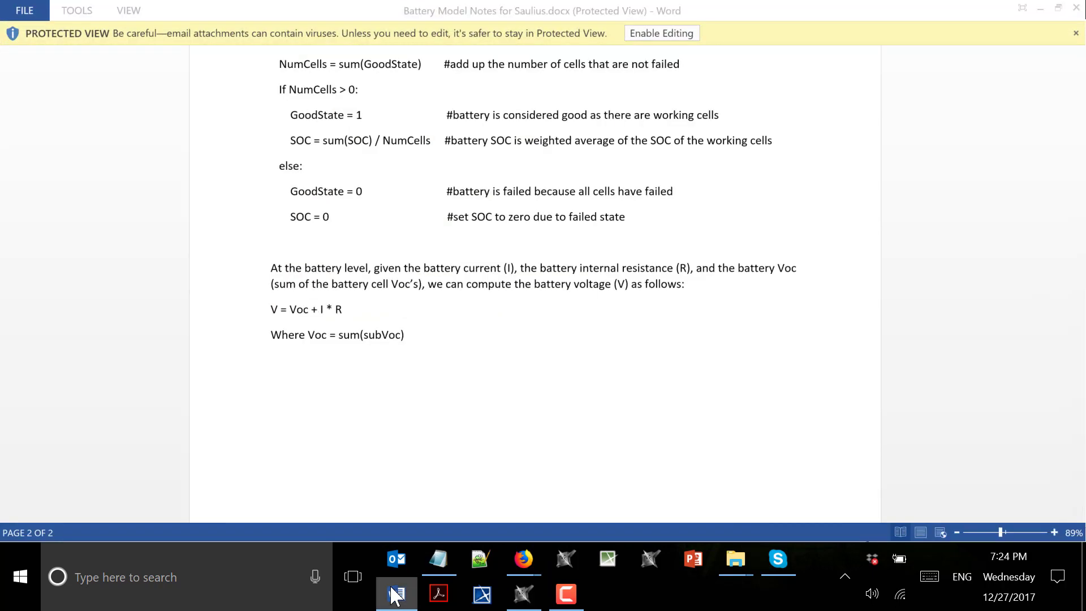
pyautogui.click(397, 594)
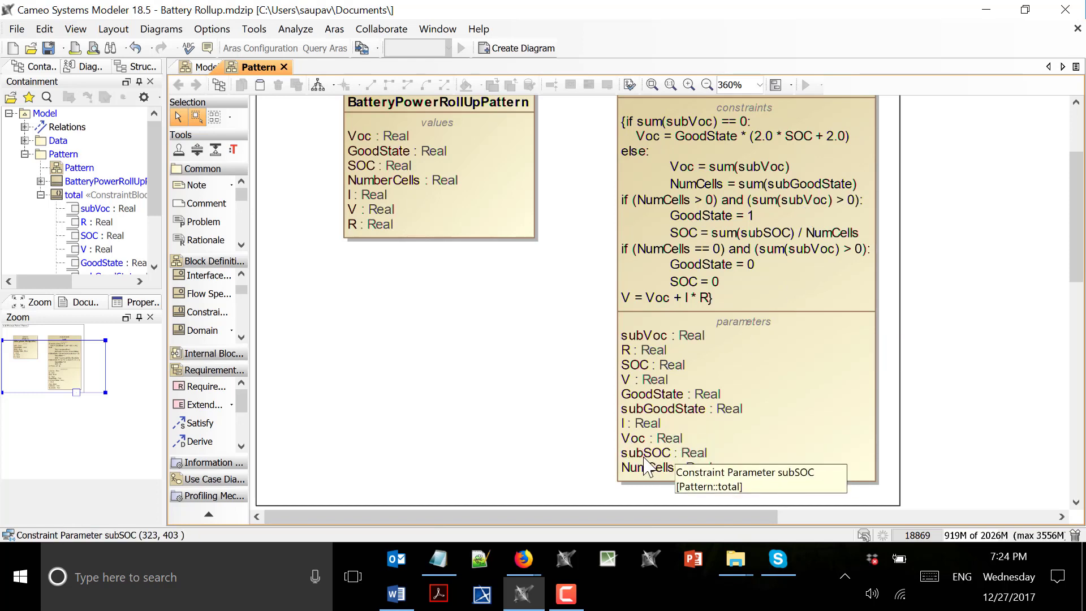
# - Draw a directed composition from the BatteryPowerRollUpPattern block to itself
pyautogui.scroll(3, 594, 431)
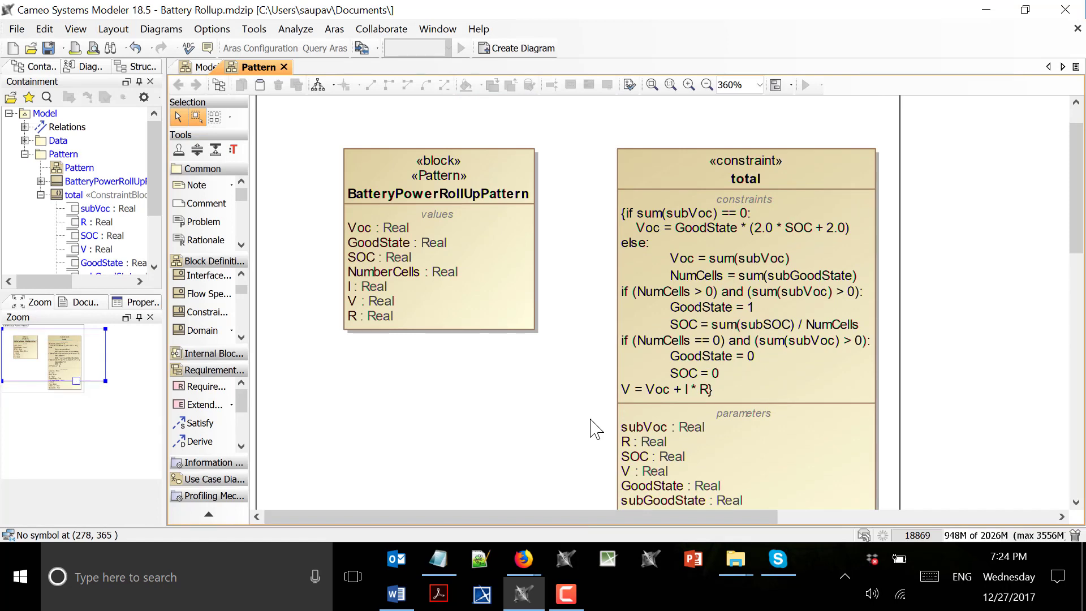
pyautogui.click(460, 164)
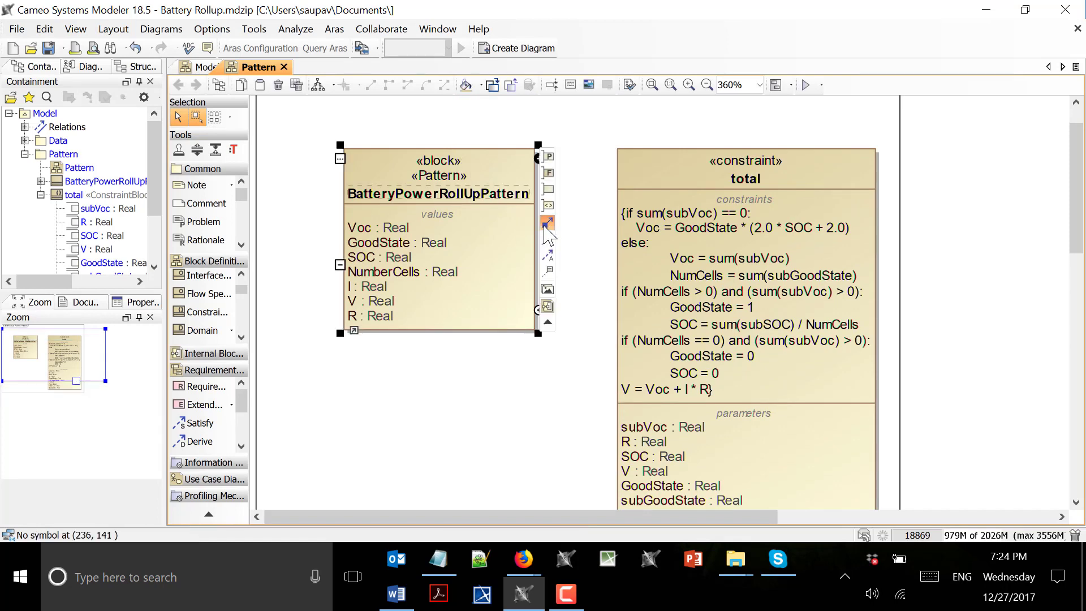
pyautogui.moveTo(547, 223); pyautogui.dragTo(477, 194)
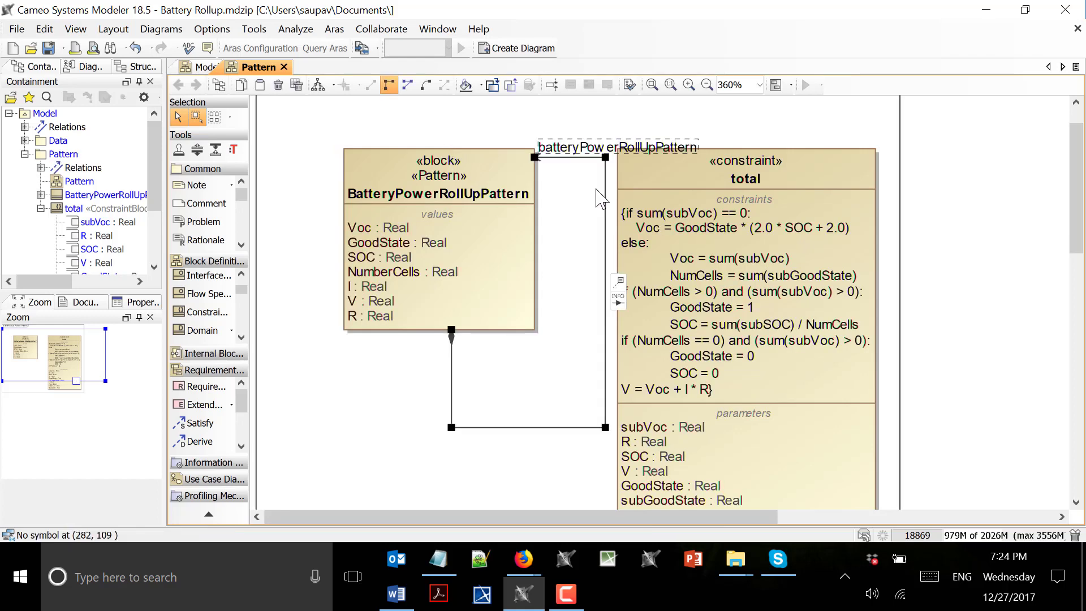
# - Reroute the BatteryPowerRollUpPattern self-composition so its loop runs from the block's lower edge around the left side to the upper edge
pyautogui.moveTo(563, 160); pyautogui.dragTo(443, 115)
pyautogui.moveTo(451, 391); pyautogui.dragTo(445, 392)
pyautogui.moveTo(603, 346); pyautogui.dragTo(276, 336)
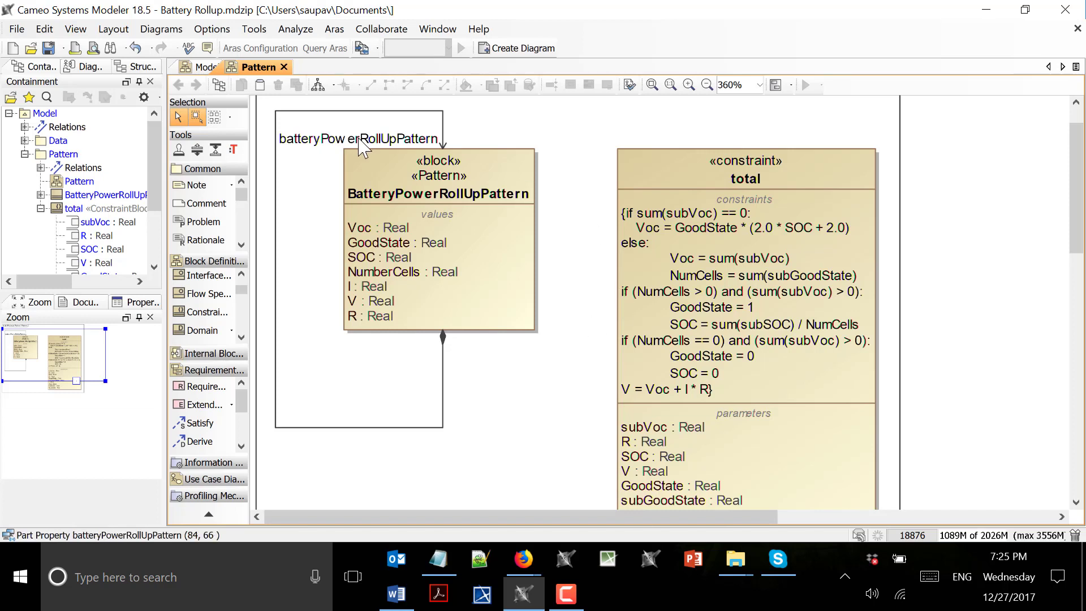
# - Rename the composition's part role to subPower and set its multiplicity to *
pyautogui.click(419, 141)
pyautogui.click(419, 142)
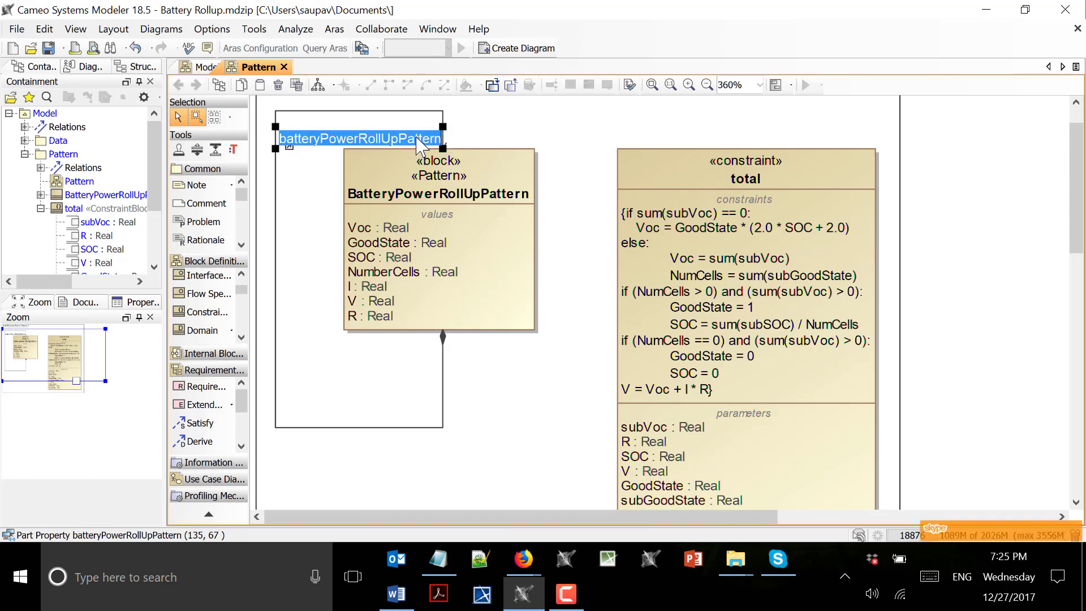
pyautogui.write('subP')
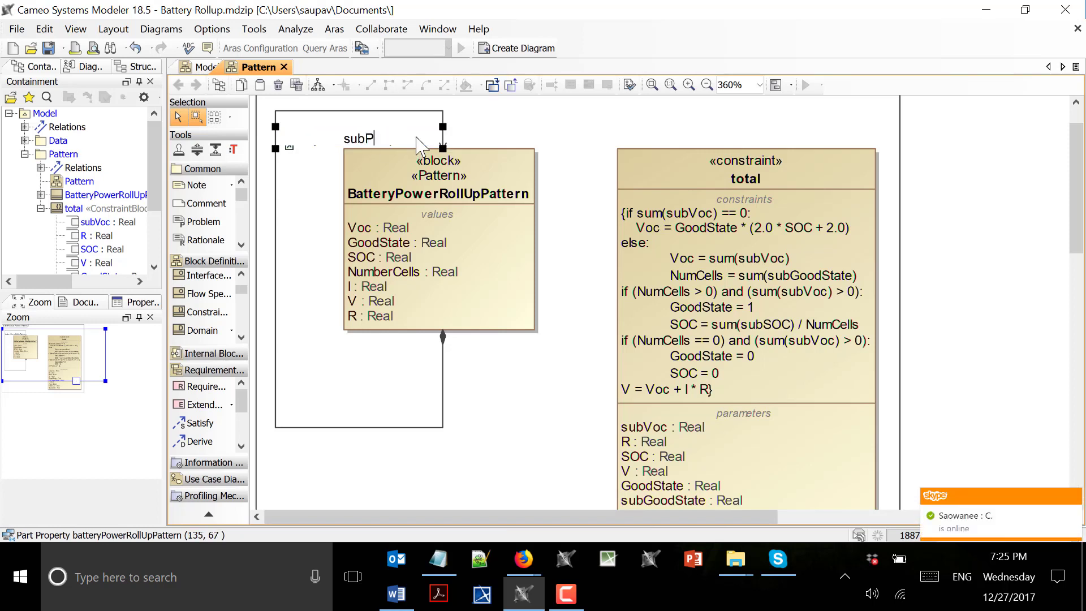
pyautogui.write('owerr')
pyautogui.press('BackSpace')
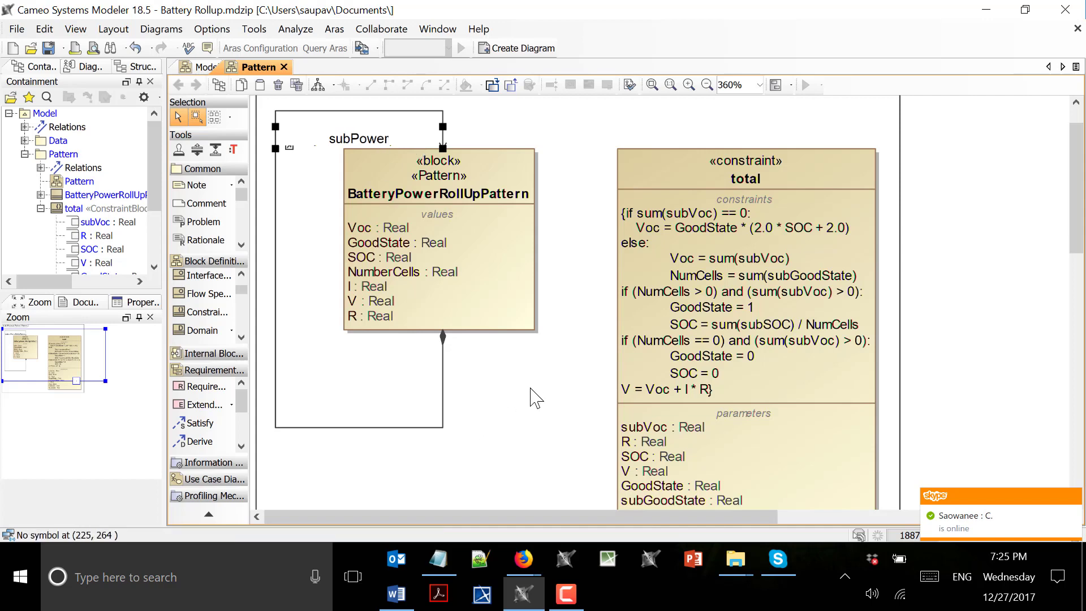
pyautogui.click(535, 397)
pyautogui.rightClick(446, 142)
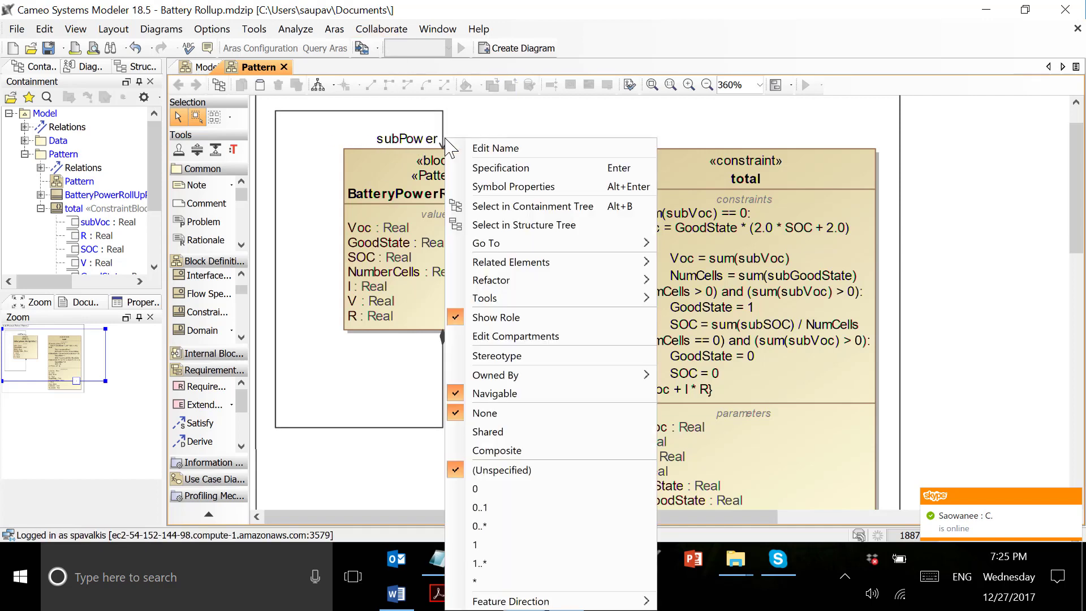
pyautogui.click(522, 582)
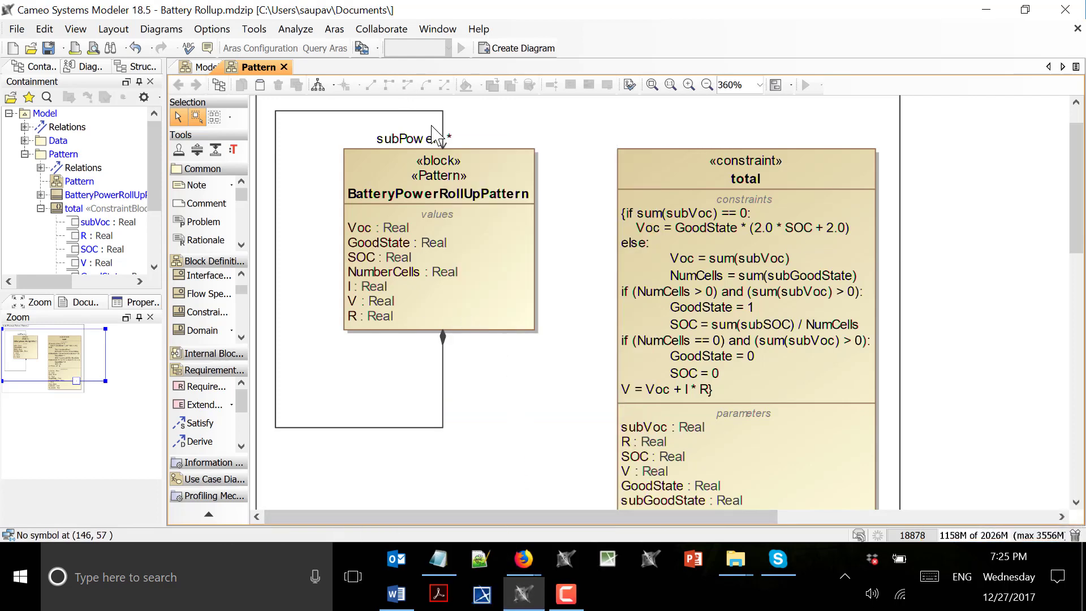
# - Show all properties in the association's specification and set Is Derived Union to true for the subPower role
pyautogui.doubleClick(444, 138)
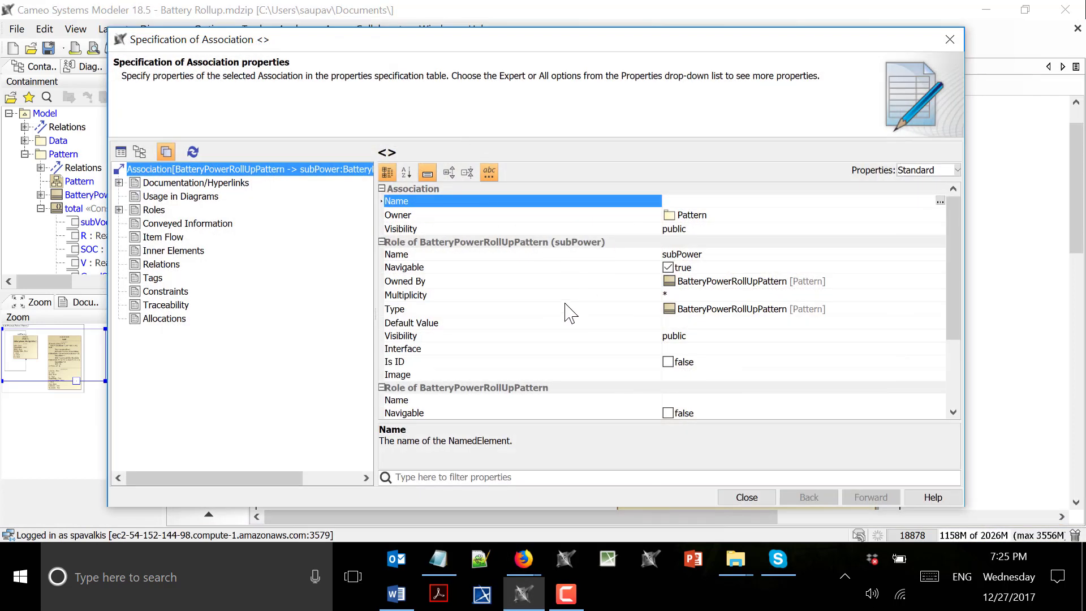
pyautogui.click(529, 479)
pyautogui.write('uni')
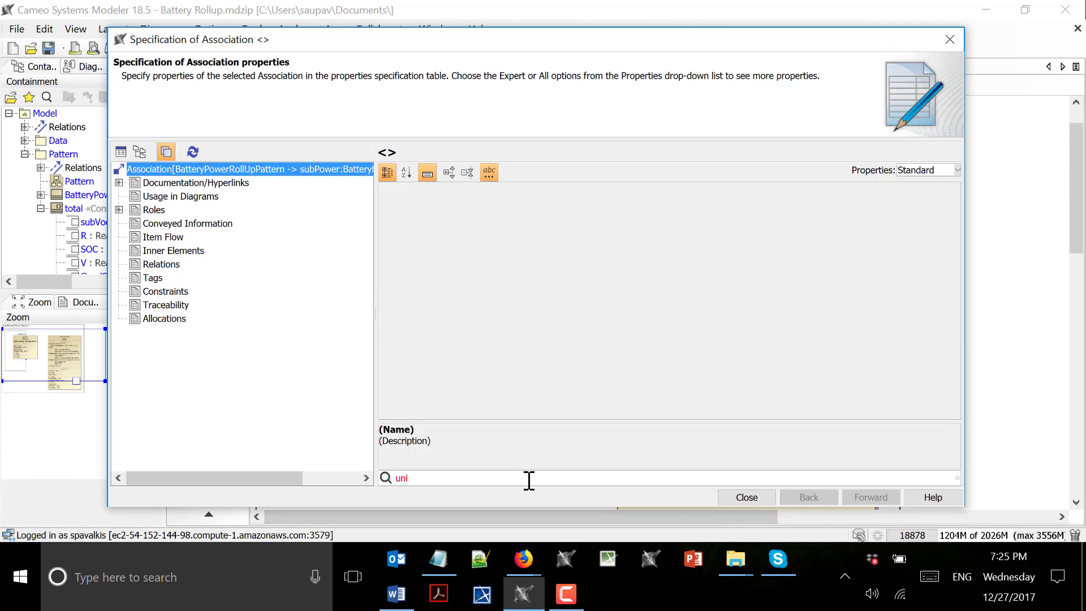
pyautogui.click(912, 175)
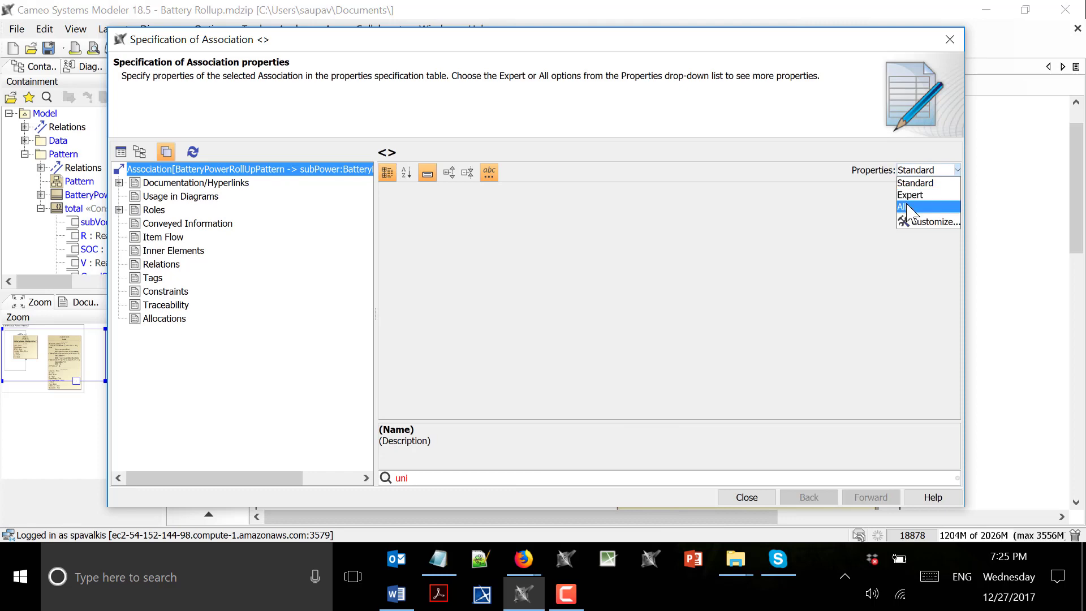
pyautogui.click(907, 207)
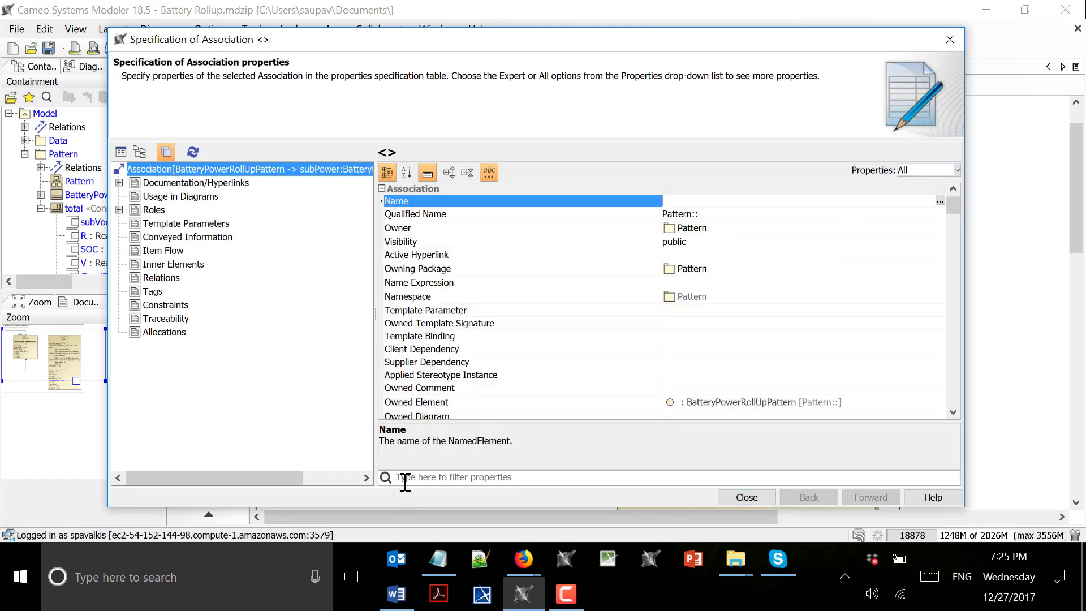
pyautogui.write('un')
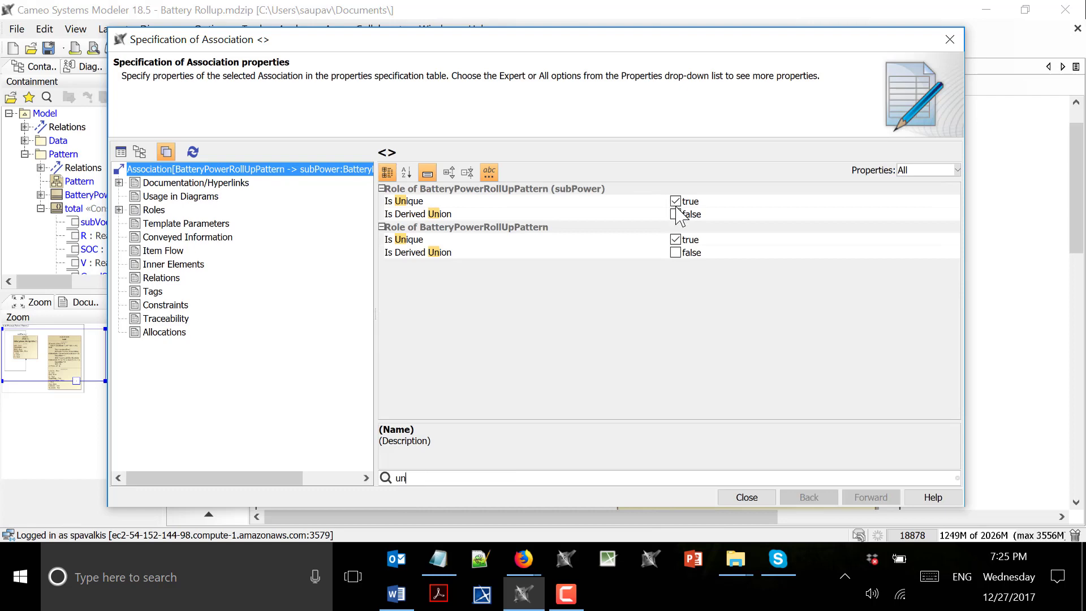
pyautogui.click(675, 215)
pyautogui.click(763, 498)
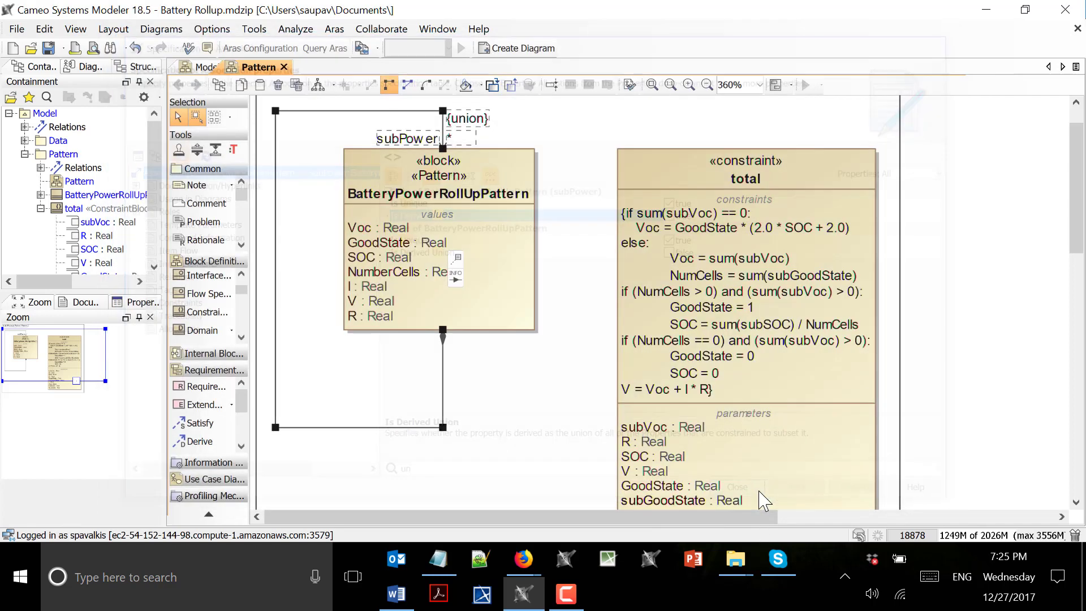
pyautogui.click(594, 192)
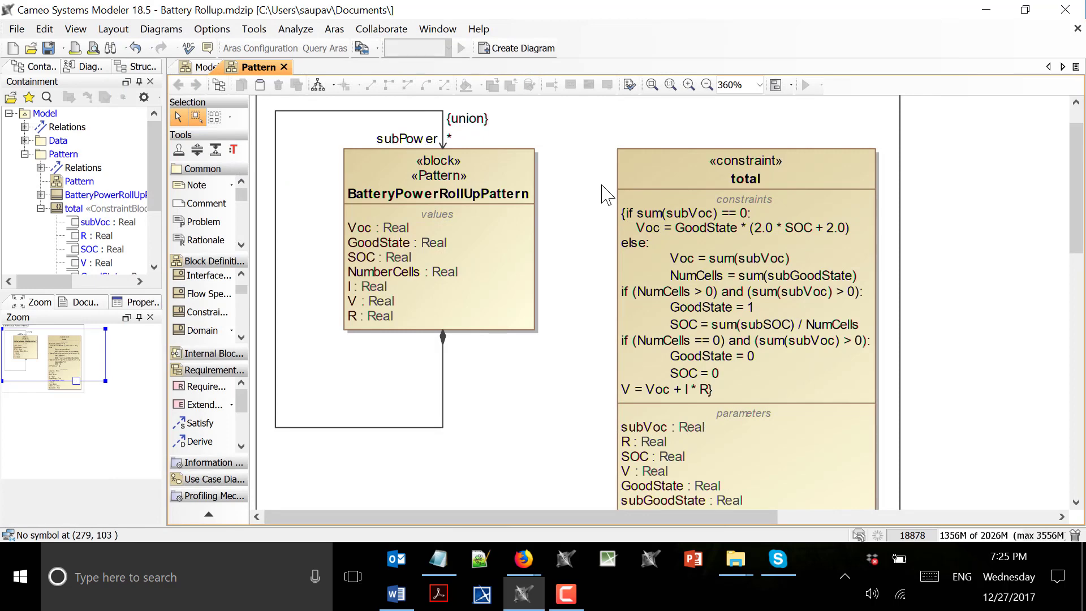
# - Locate the BatteryPowerRollUpPattern block in the containment tree and create a parametric diagram for it
pyautogui.scroll(2, 606, 195)
pyautogui.click(650, 172)
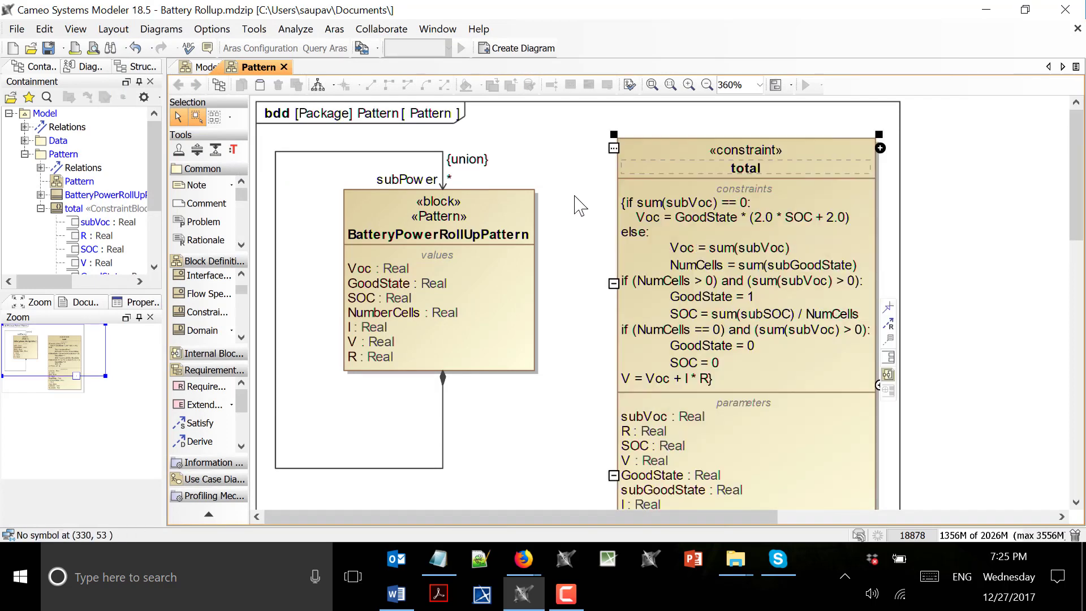
pyautogui.click(516, 209)
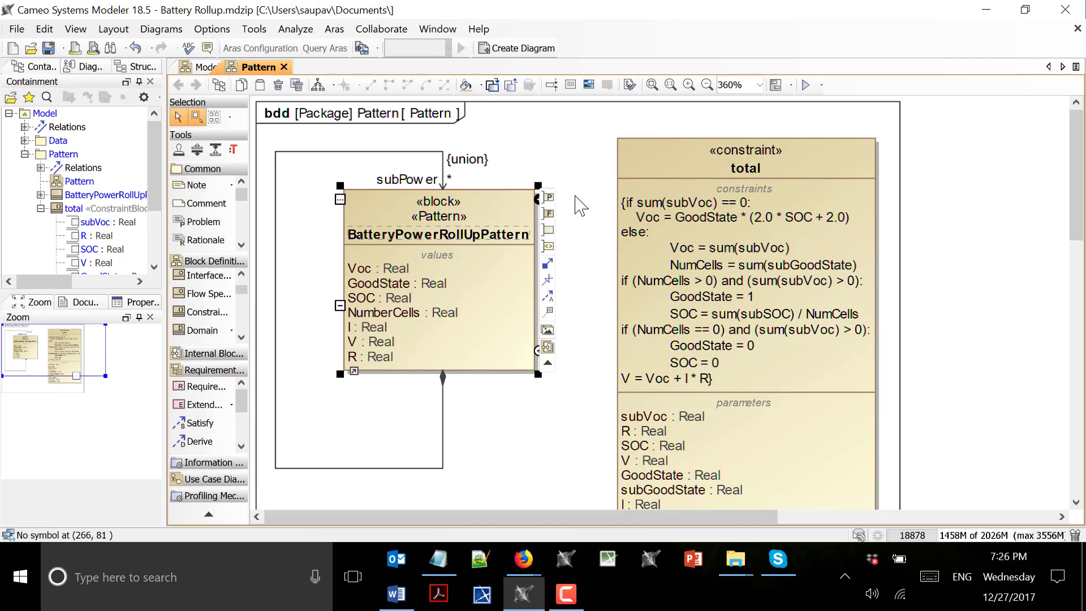
pyautogui.rightClick(490, 216)
pyautogui.click(566, 297)
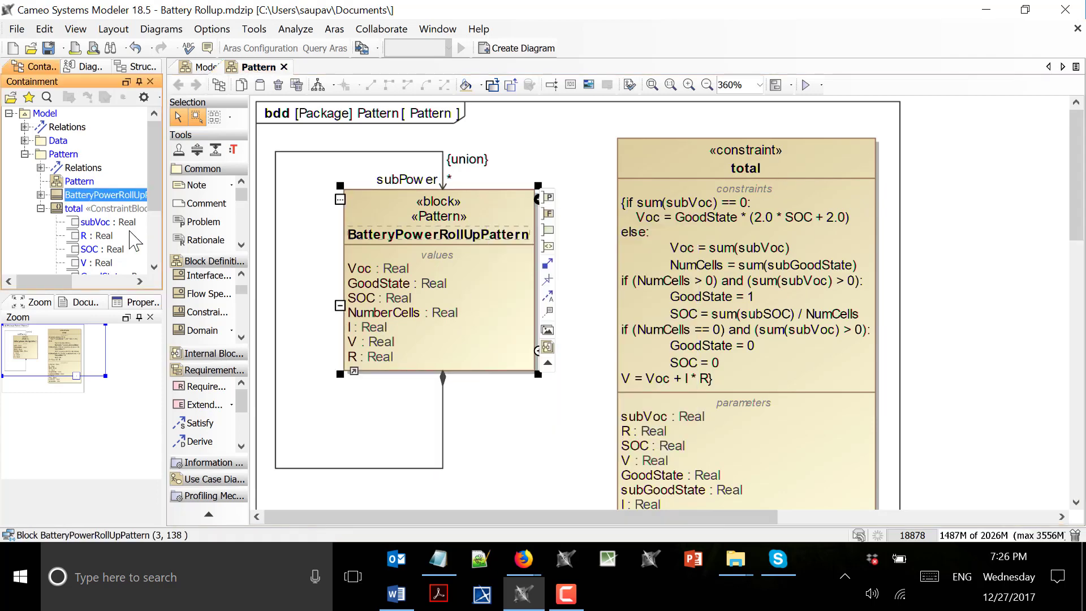
pyautogui.click(41, 195)
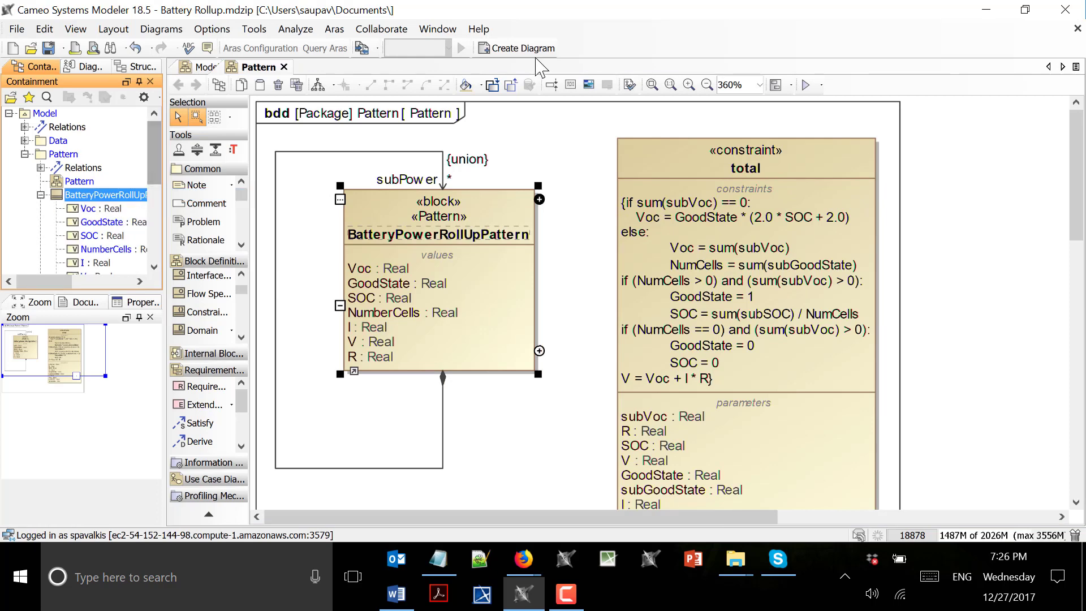
pyautogui.click(520, 49)
pyautogui.click(279, 274)
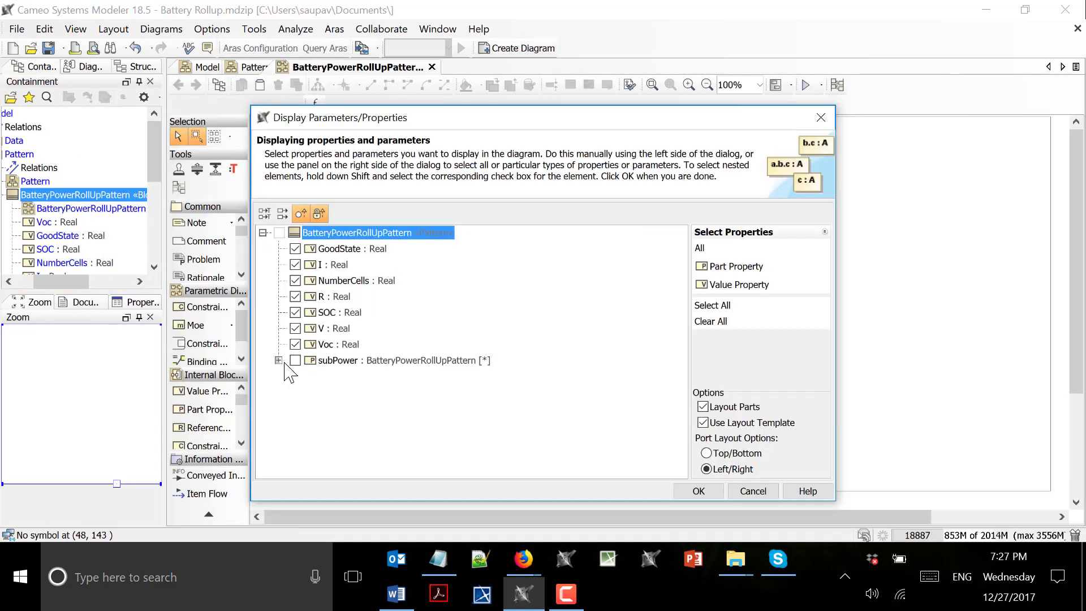
# - Display the block's seven value properties and the subPower part with its nested GoodState, SOC and Voc in the parametric diagram
pyautogui.click(278, 360)
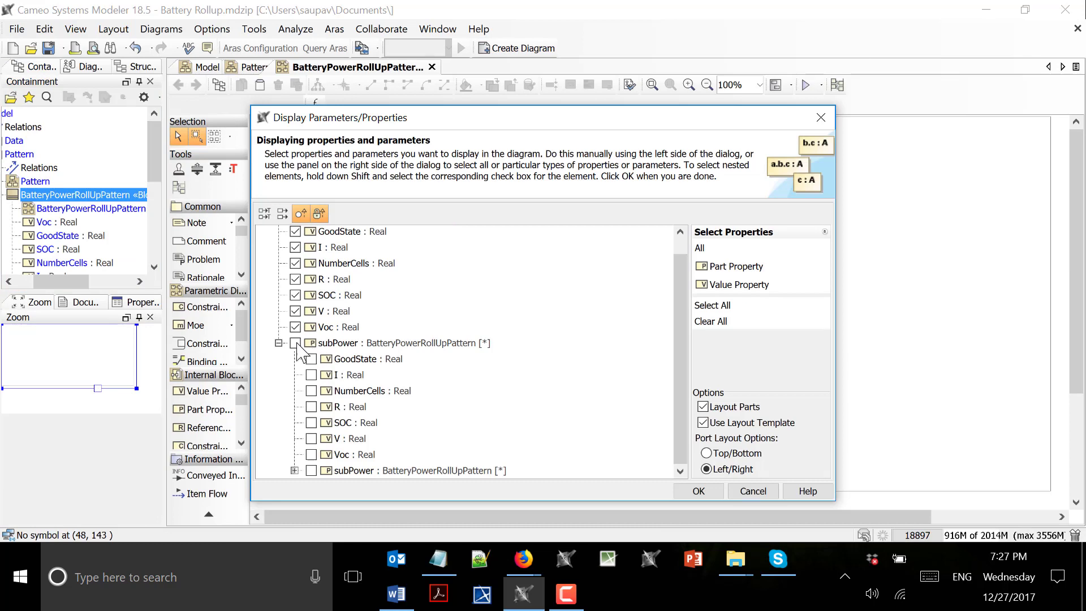
pyautogui.click(295, 343)
pyautogui.click(311, 360)
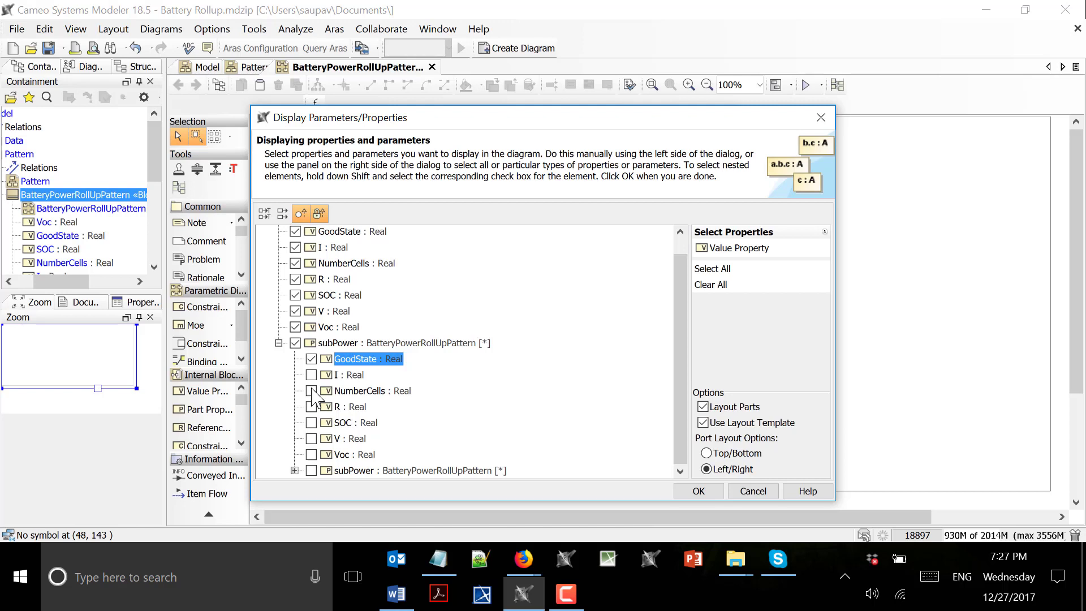
pyautogui.click(313, 456)
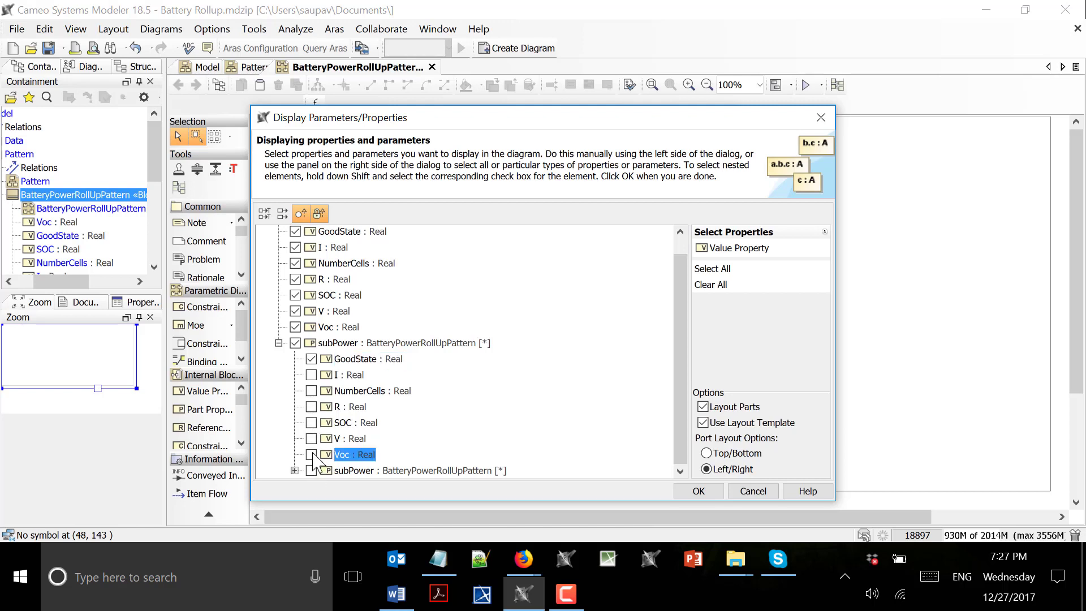
pyautogui.click(311, 424)
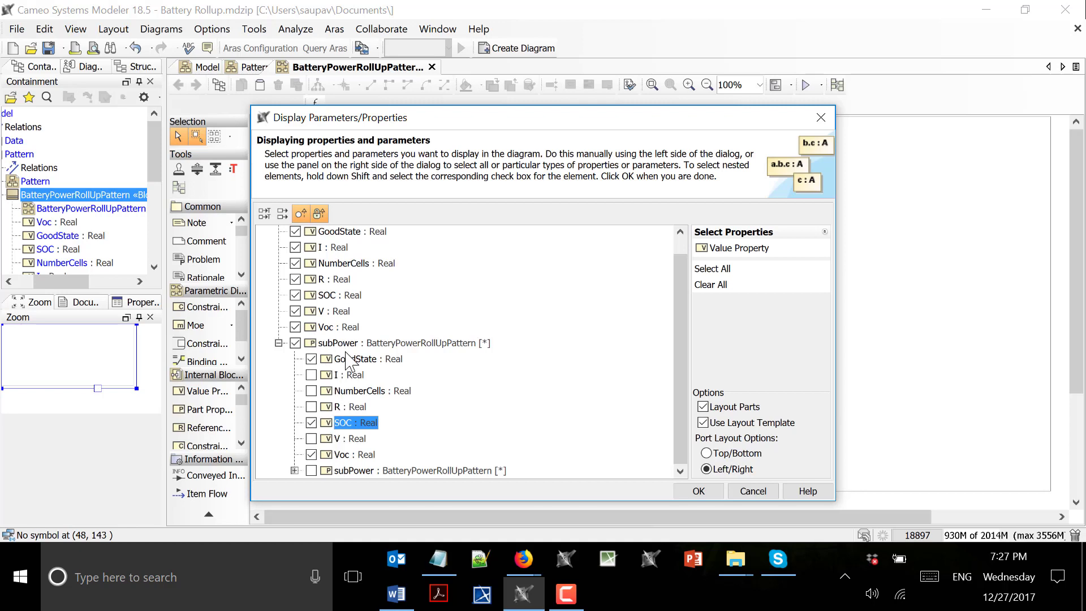
pyautogui.scroll(1, 354, 450)
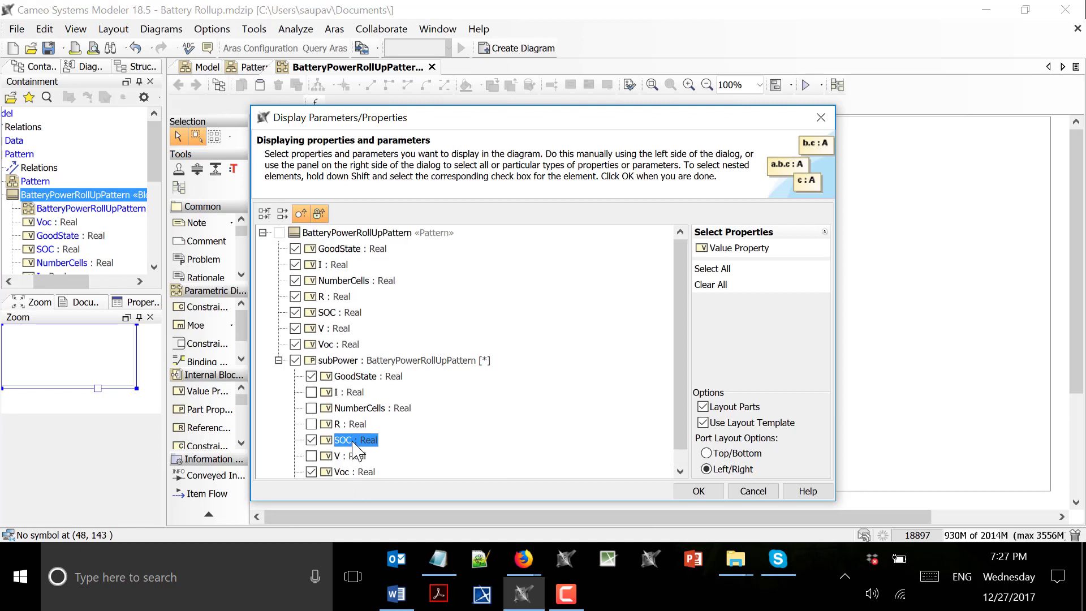
pyautogui.scroll(-1, 354, 450)
pyautogui.scroll(1, 338, 318)
pyautogui.scroll(-1, 363, 360)
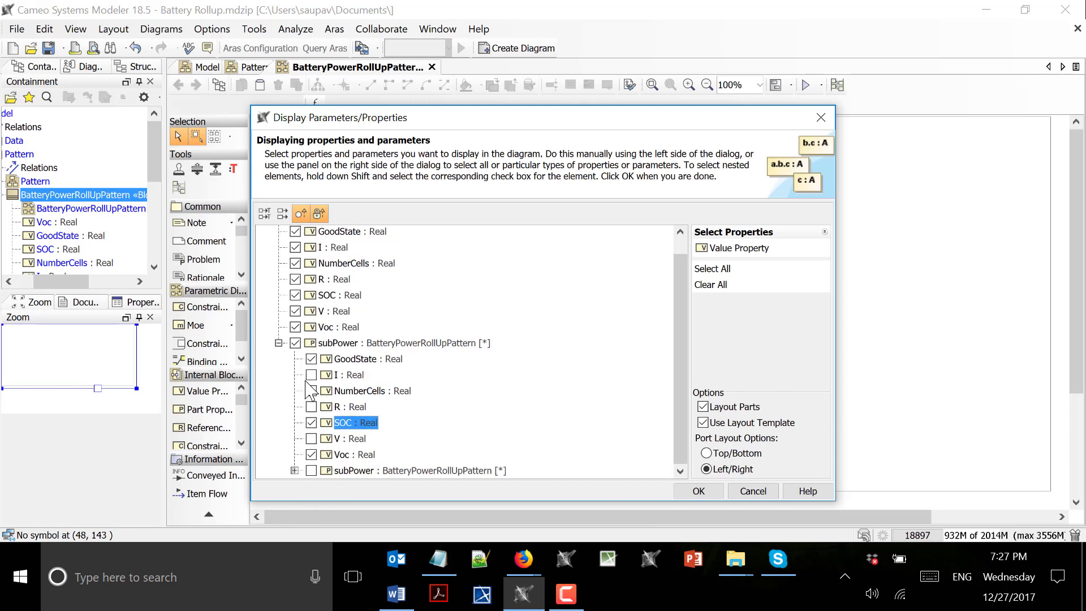
pyautogui.scroll(1, 310, 391)
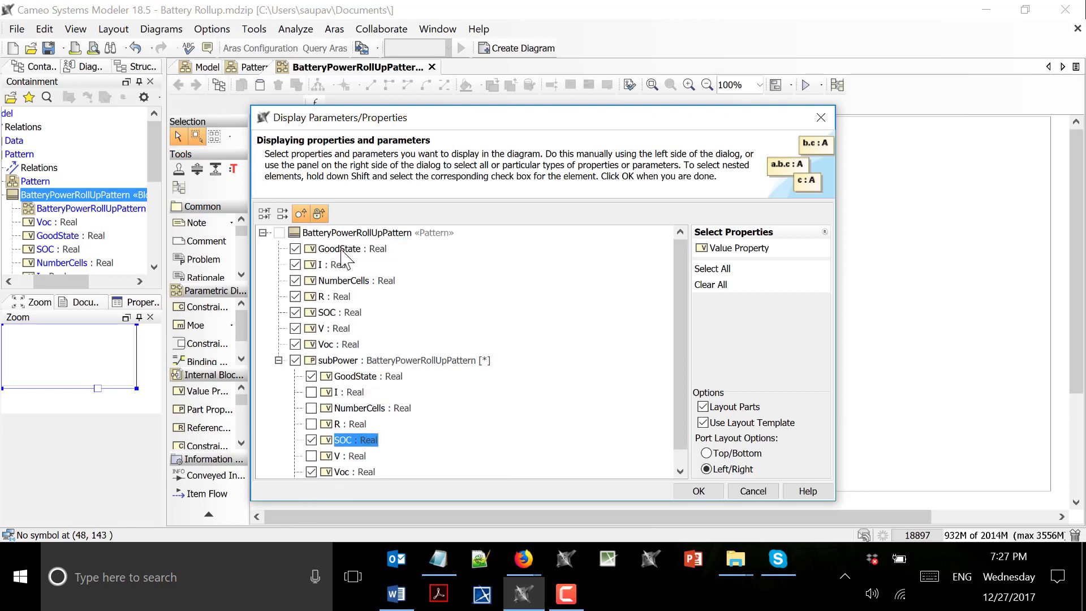
pyautogui.scroll(-1, 401, 328)
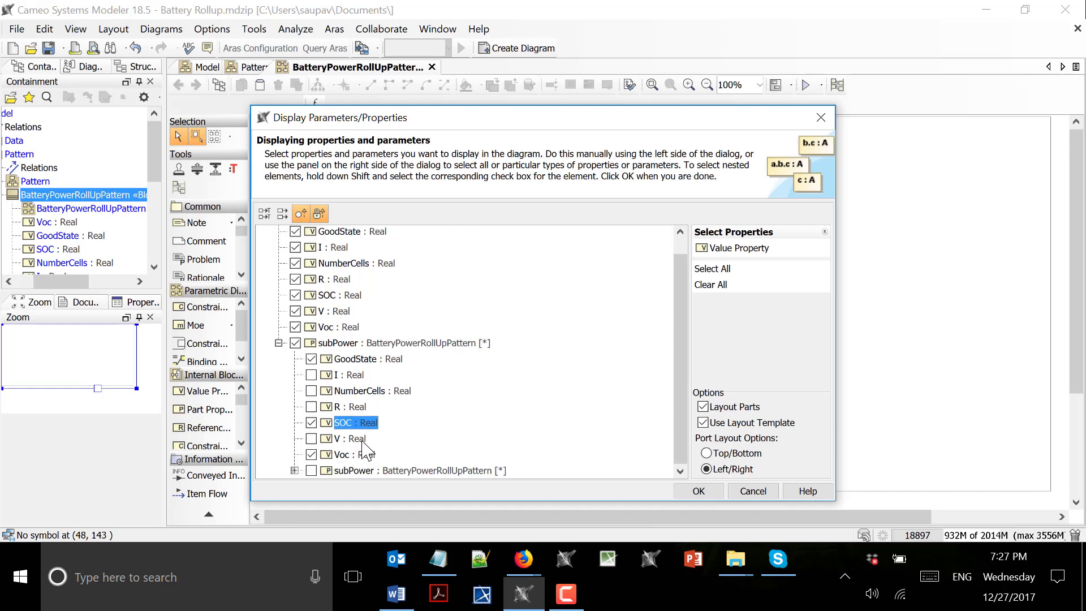
pyautogui.click(699, 492)
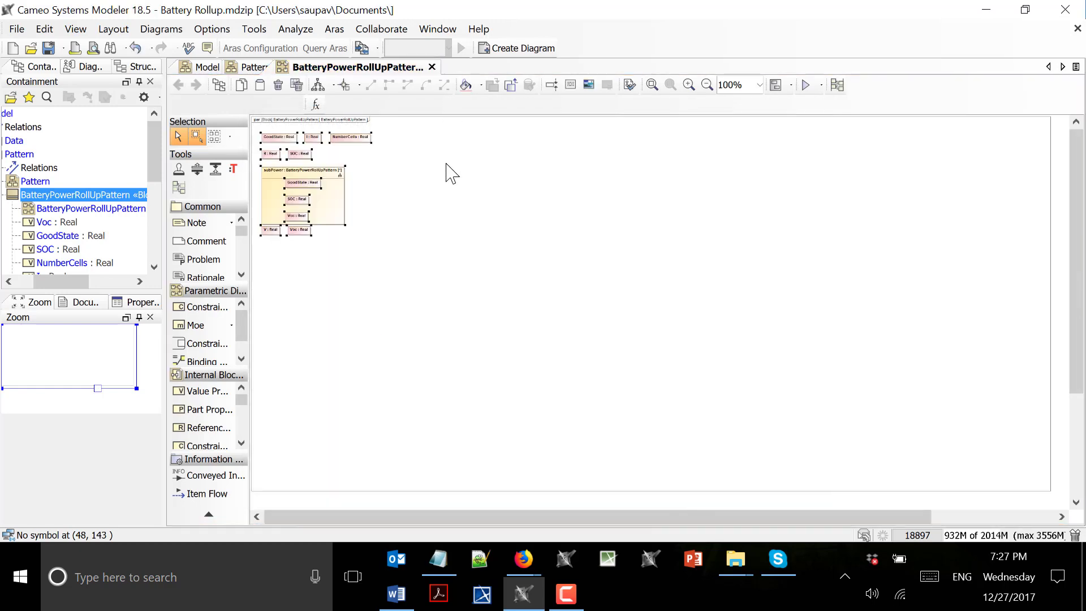
# - Shrink the parametric diagram's frame around its properties and nudge the subPower part slightly up and to the right
pyautogui.click(1027, 499)
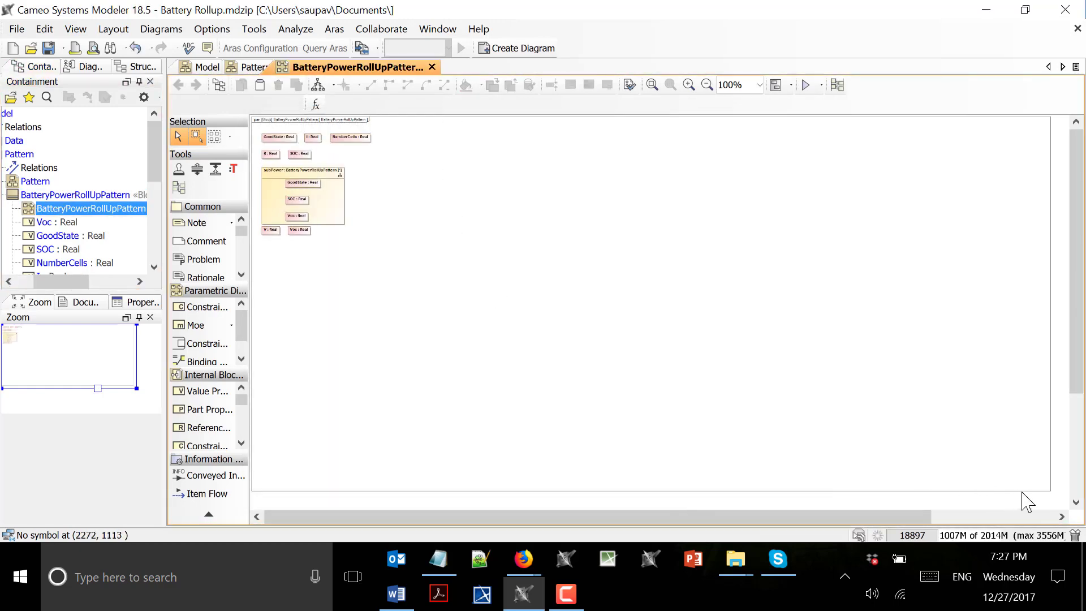
pyautogui.moveTo(1046, 492); pyautogui.dragTo(393, 242)
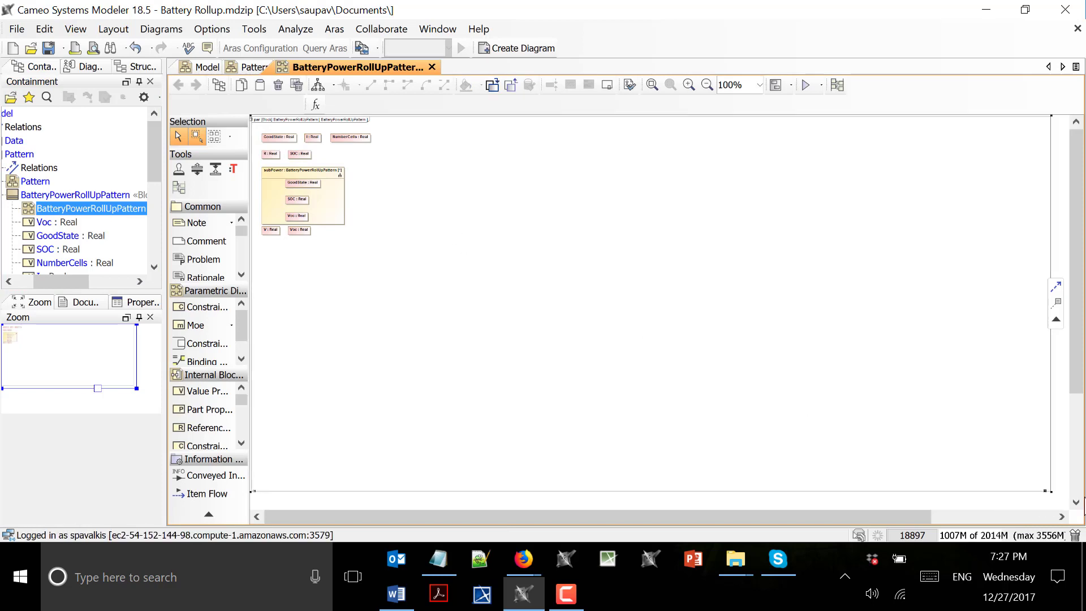
pyautogui.scroll(5, 363, 262)
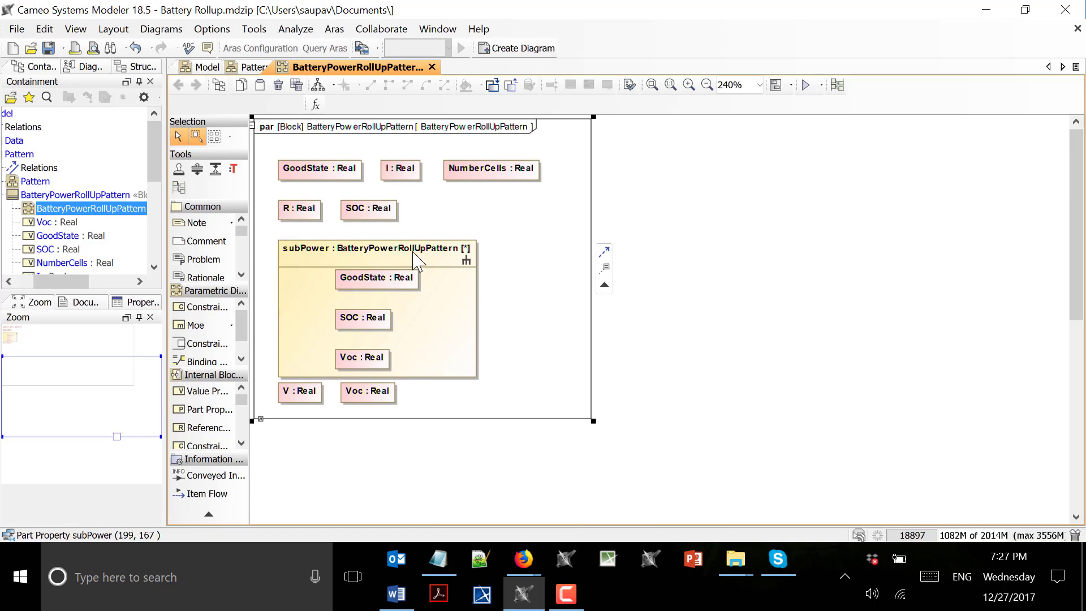
pyautogui.moveTo(410, 250); pyautogui.dragTo(416, 244)
pyautogui.click(705, 308)
# - Add the total constraint block to the parametric diagram beside the subPower part, with its parameters displayed along its left edge
pyautogui.scroll(-5, 68, 238)
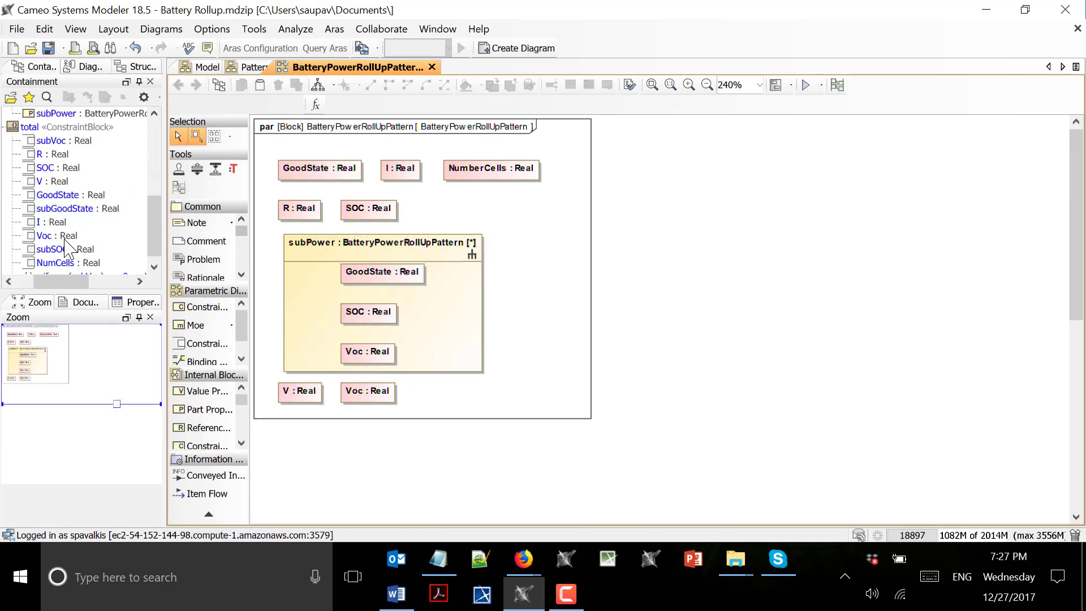
pyautogui.moveTo(19, 130); pyautogui.dragTo(537, 255)
pyautogui.click(707, 310)
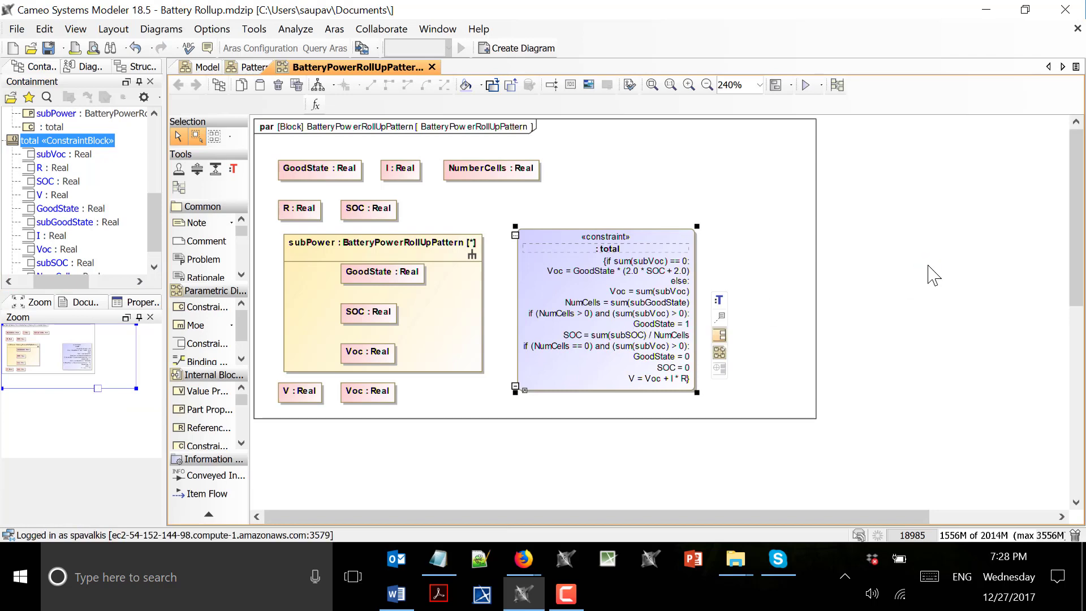
pyautogui.click(927, 266)
pyautogui.moveTo(553, 239); pyautogui.dragTo(559, 222)
pyautogui.click(847, 211)
# - Move the total constraint's I, V and R parameters from its left edge to its lower edge
pyautogui.moveTo(529, 348); pyautogui.dragTo(574, 417)
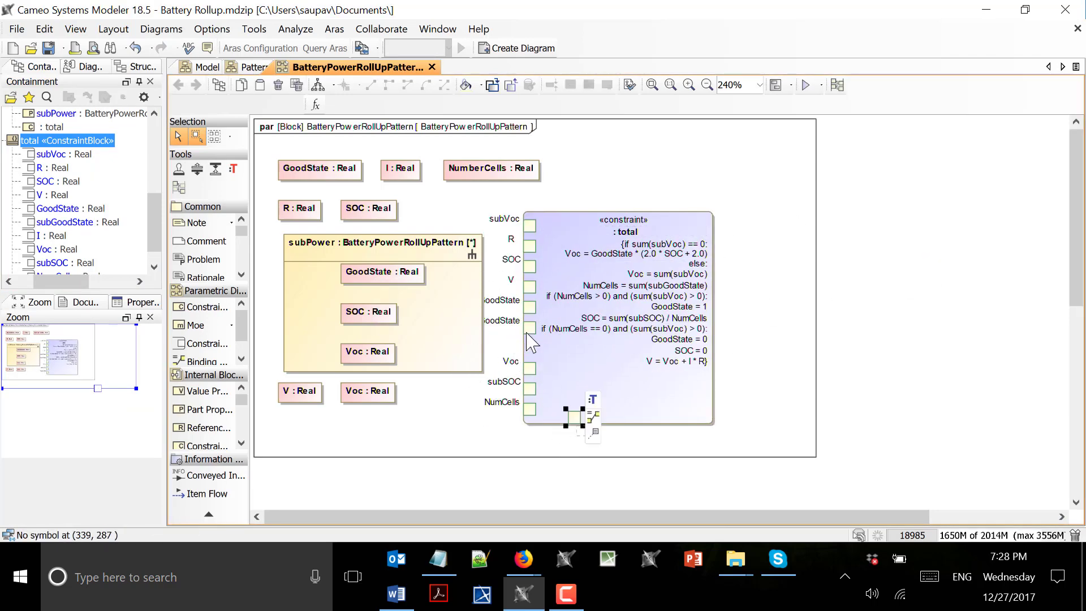
pyautogui.moveTo(533, 287); pyautogui.dragTo(617, 421)
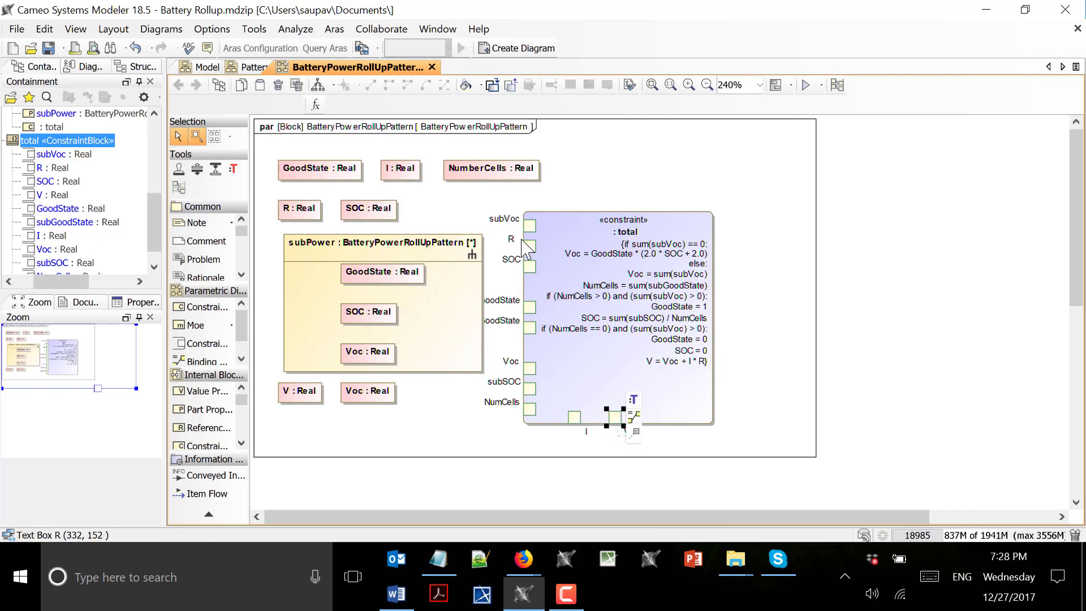
pyautogui.moveTo(529, 246); pyautogui.dragTo(661, 466)
# - Place the V, I and R value properties below the total constraint and bind each to its matching parameter
pyautogui.moveTo(302, 395); pyautogui.dragTo(560, 485)
pyautogui.click(591, 478)
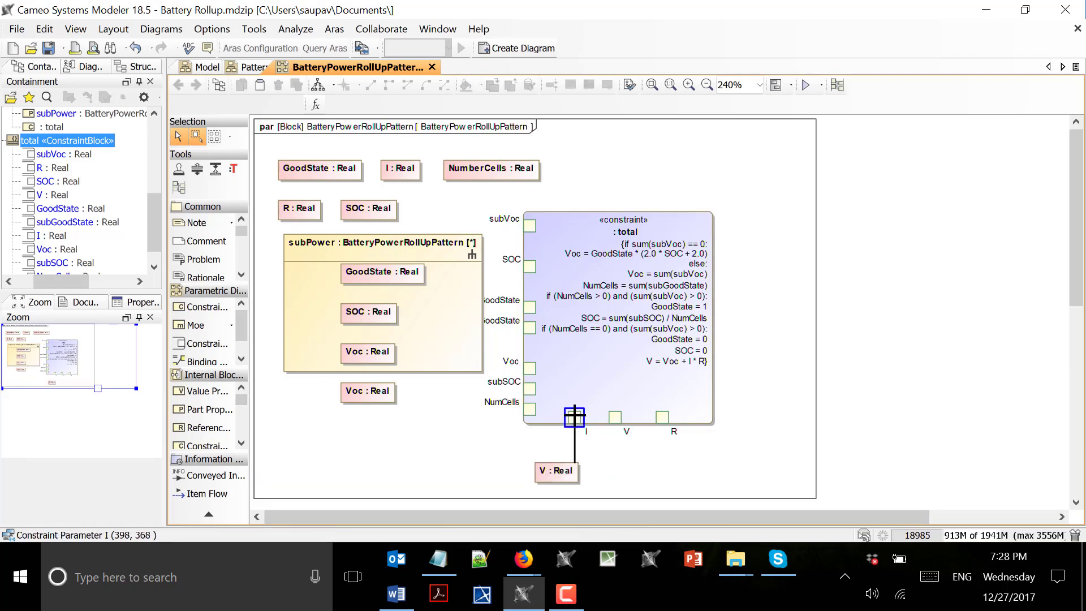
pyautogui.click(624, 420)
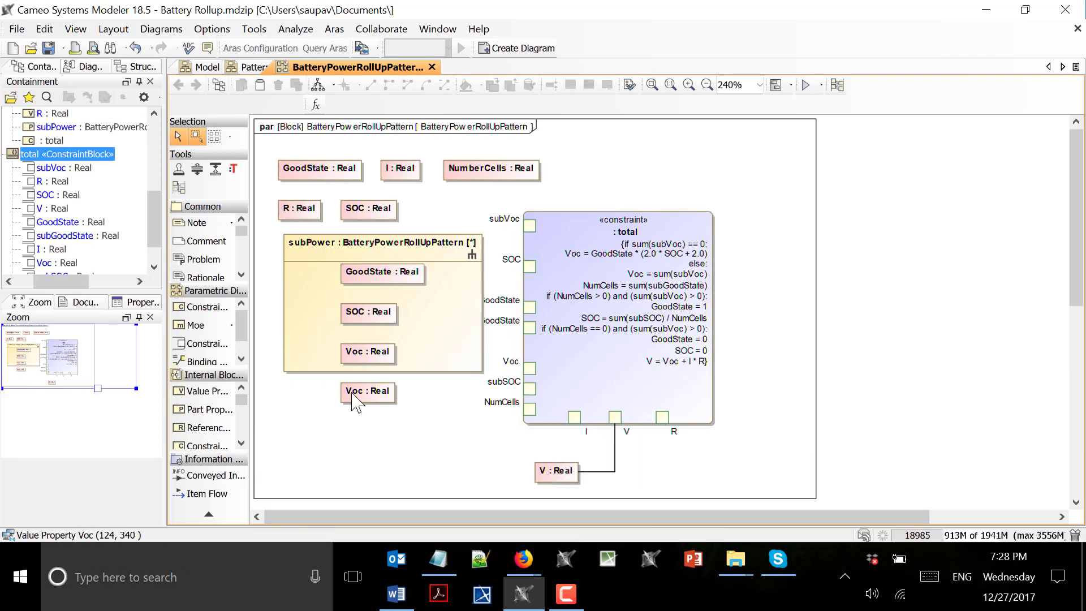
pyautogui.moveTo(410, 170); pyautogui.dragTo(574, 418)
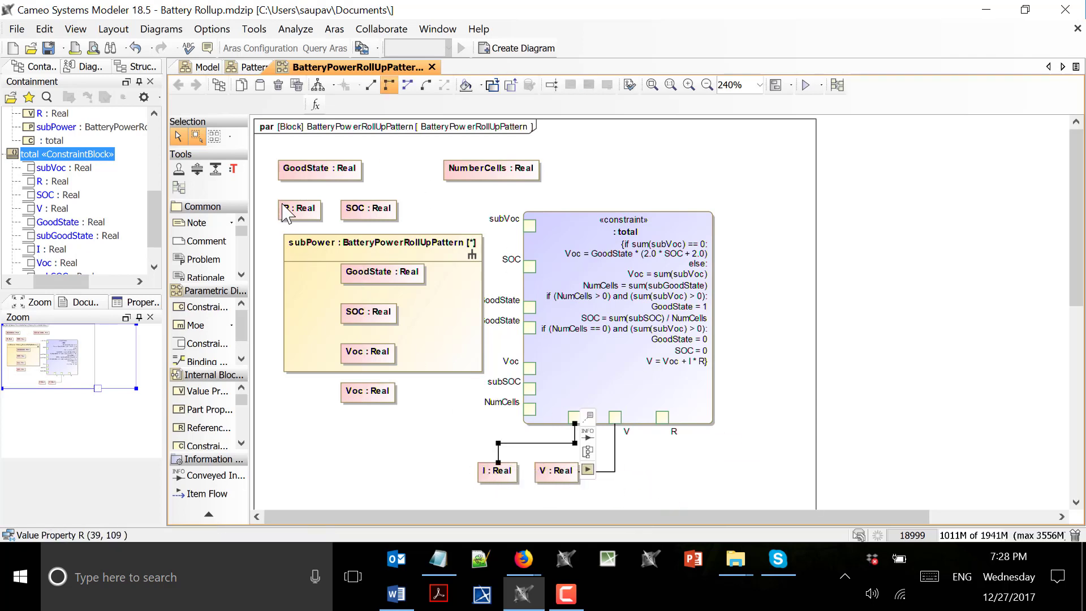
pyautogui.moveTo(290, 208)
pyautogui.mouseDown()
pyautogui.moveTo(664, 475)
pyautogui.moveTo(673, 441)
pyautogui.moveTo(662, 417)
pyautogui.mouseUp()
# - Shift the subPower part left to widen the gap between it and the total constraint
pyautogui.moveTo(461, 335); pyautogui.dragTo(425, 302)
pyautogui.click(409, 417)
pyautogui.click(430, 403)
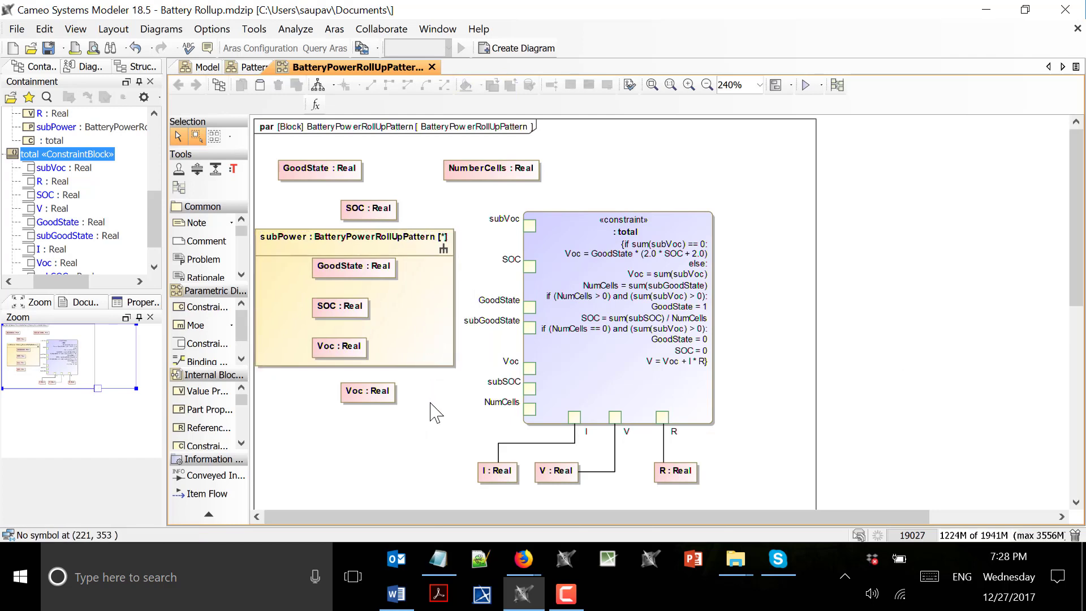
# - Move total's GoodState parameter to its right edge and shift subGoodState, subSOC and Voc up along its left edge
pyautogui.click(369, 264)
pyautogui.click(405, 272)
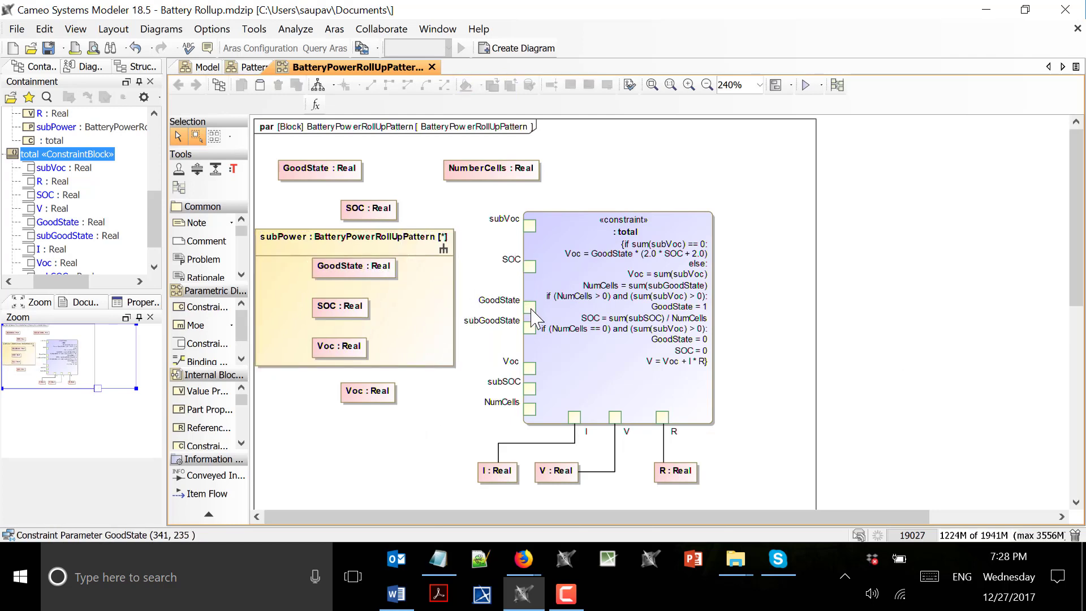
pyautogui.moveTo(531, 328); pyautogui.dragTo(727, 286)
pyautogui.click(953, 280)
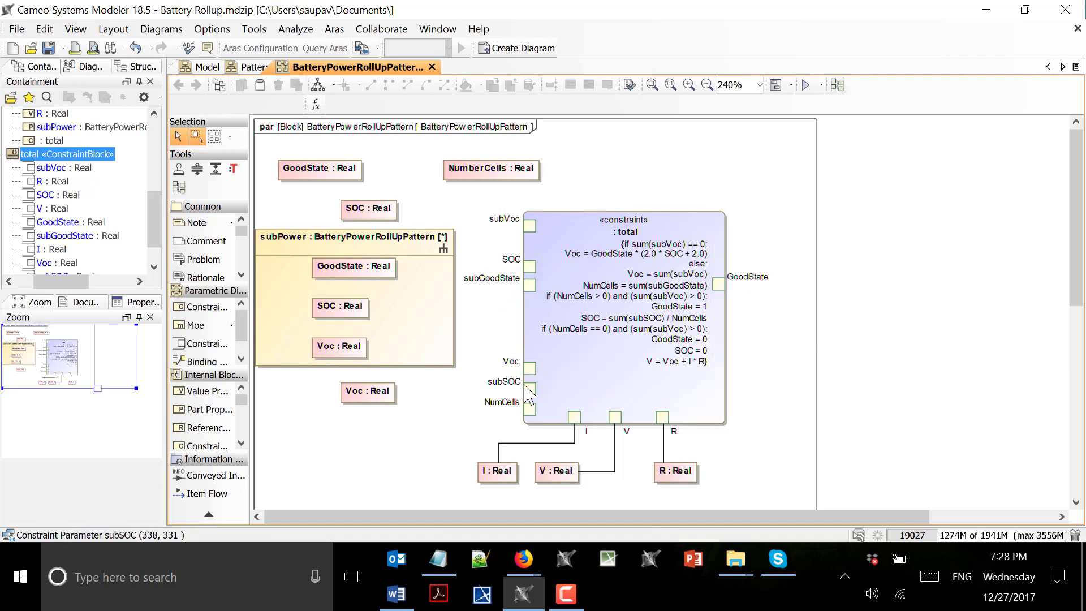
pyautogui.moveTo(528, 390); pyautogui.dragTo(529, 312)
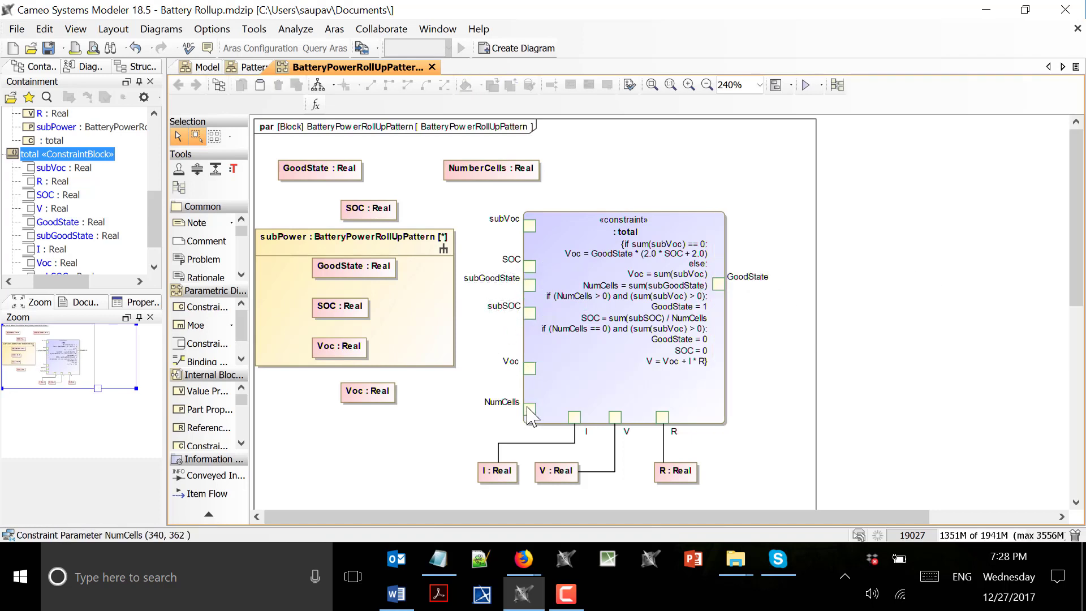
pyautogui.moveTo(531, 373); pyautogui.dragTo(530, 341)
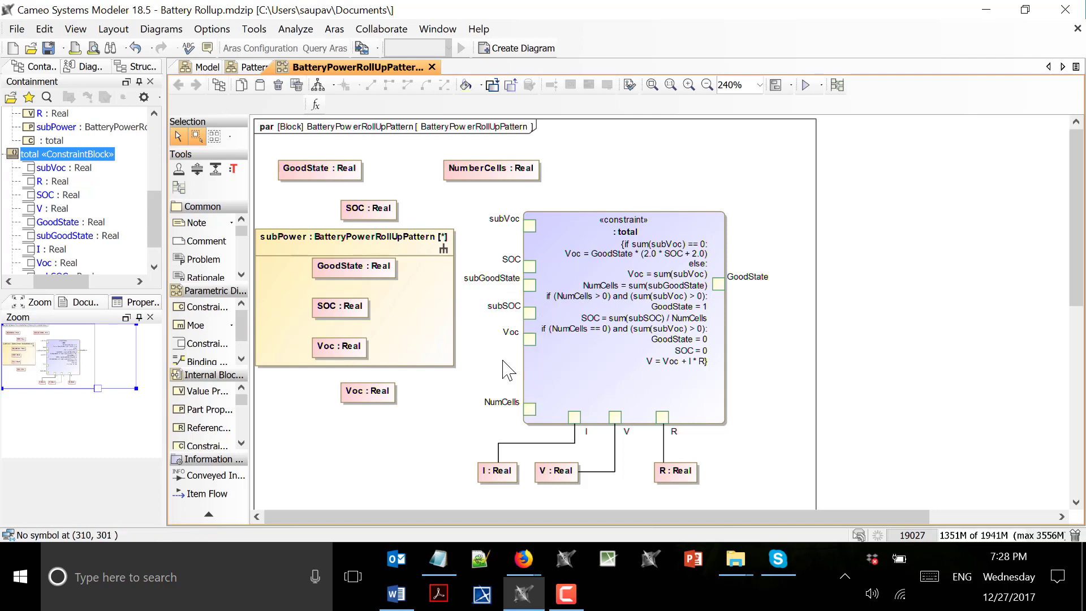
# - Bind subPower's Voc, SOC and GoodState to total's Voc, subSOC and subGoodState parameters, and move total's SOC parameter to its right edge
pyautogui.click(355, 350)
pyautogui.moveTo(379, 339); pyautogui.dragTo(530, 340)
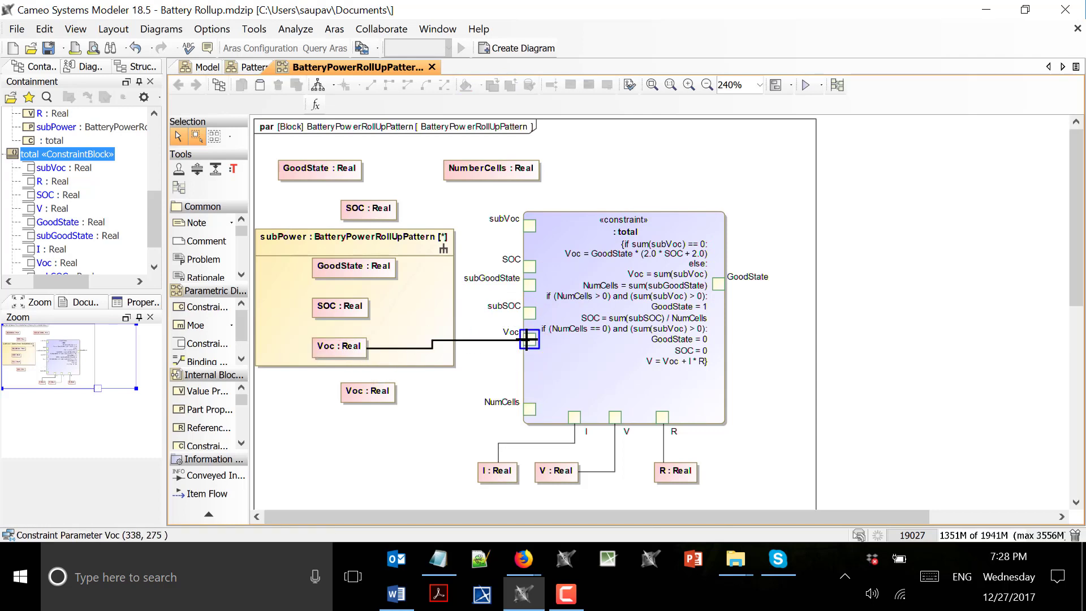
pyautogui.click(360, 314)
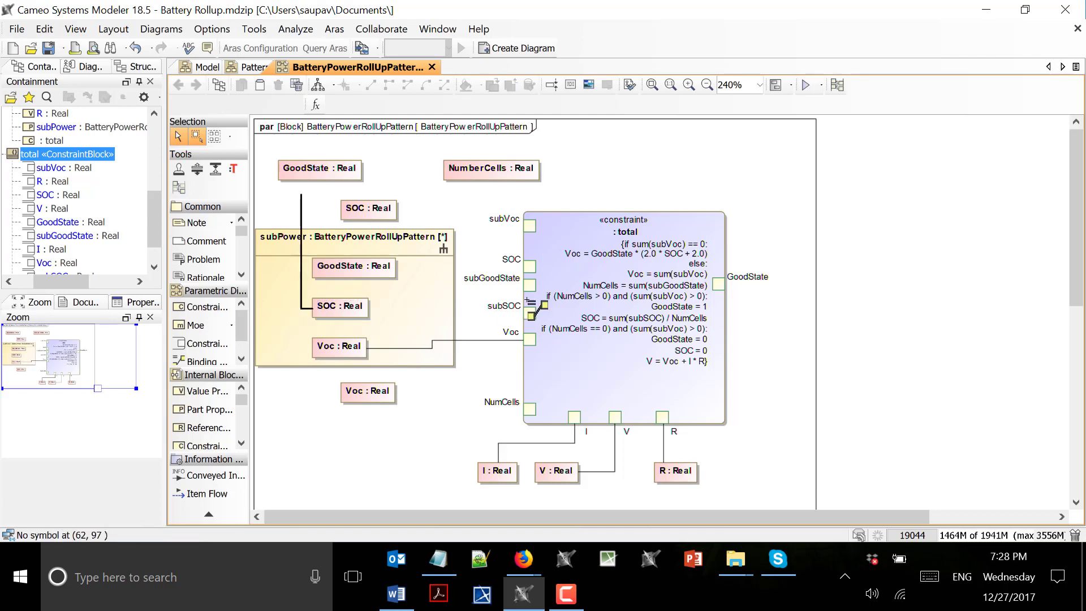
pyautogui.moveTo(379, 300); pyautogui.dragTo(530, 312)
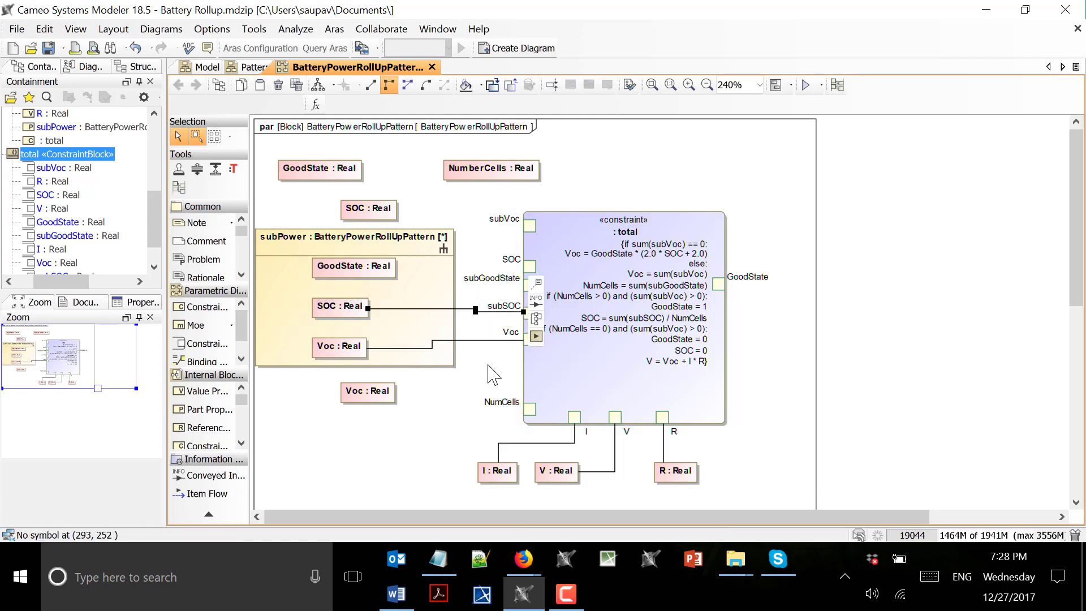
pyautogui.click(360, 272)
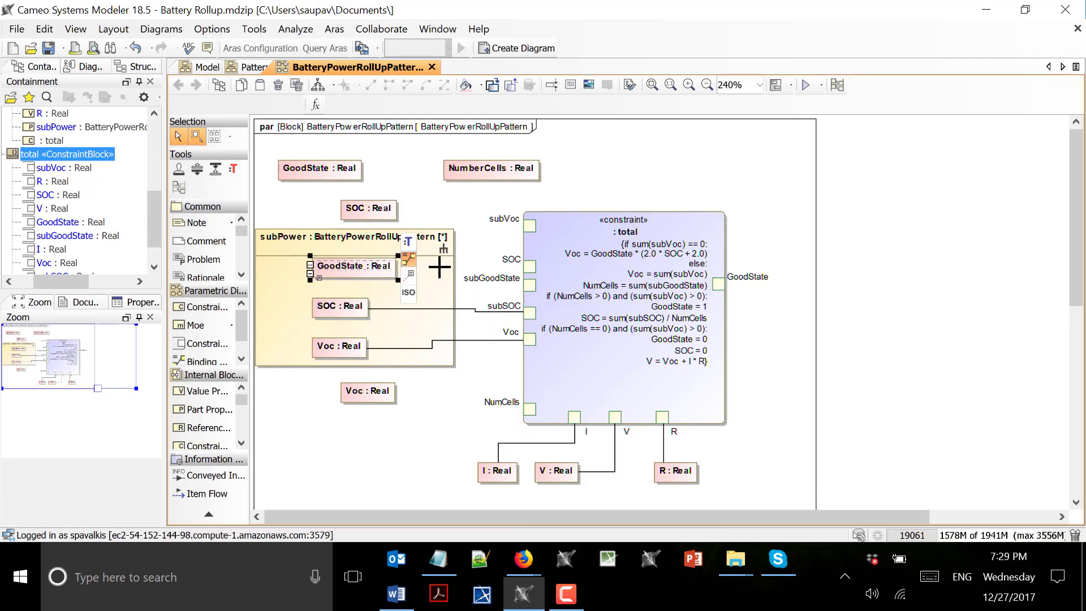
pyautogui.moveTo(408, 260); pyautogui.dragTo(800, 317)
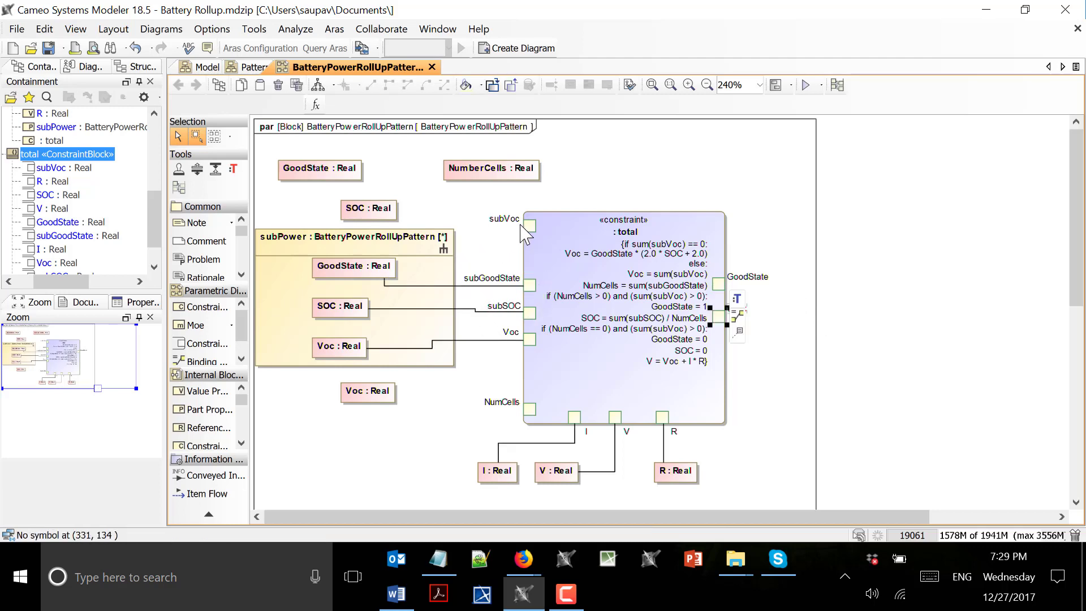
# - Move total's subVoc parameter below Voc on the left edge and reattach subPower's Voc binding to subVoc
pyautogui.click(516, 340)
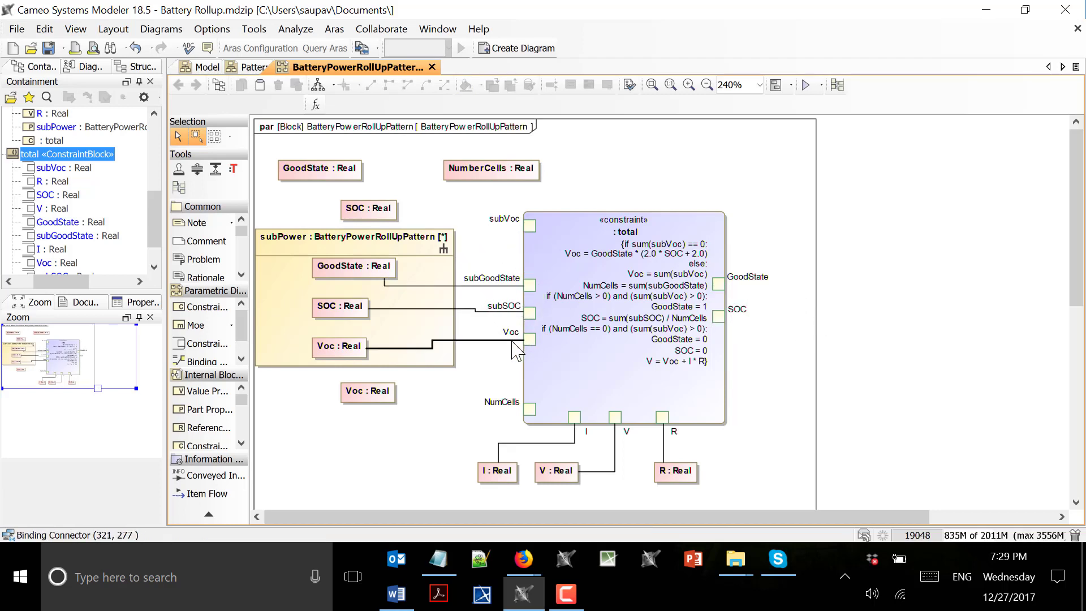
pyautogui.click(528, 244)
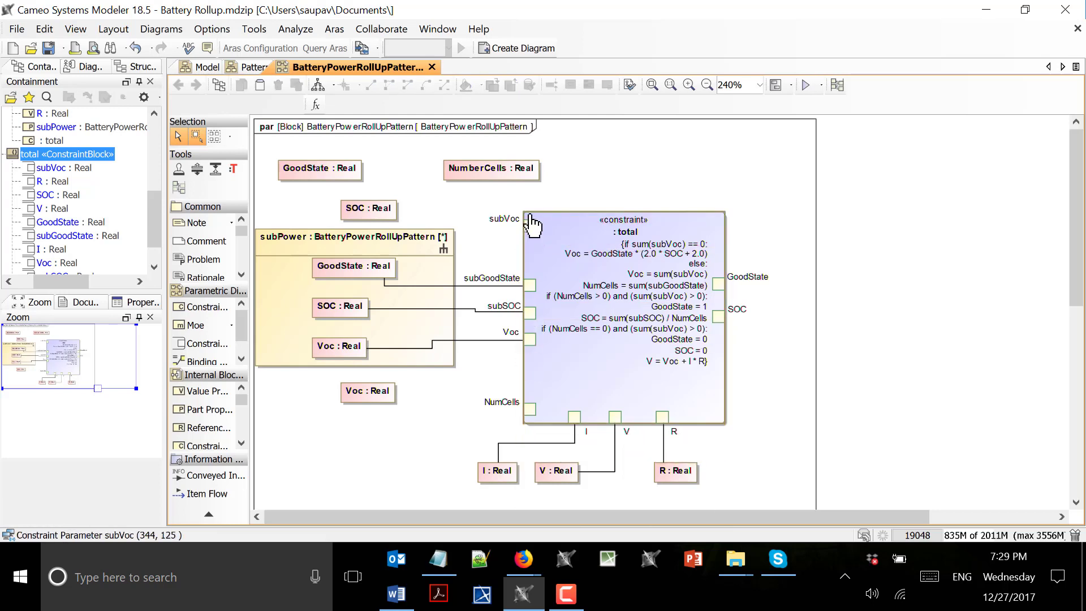
pyautogui.moveTo(530, 226); pyautogui.dragTo(526, 355)
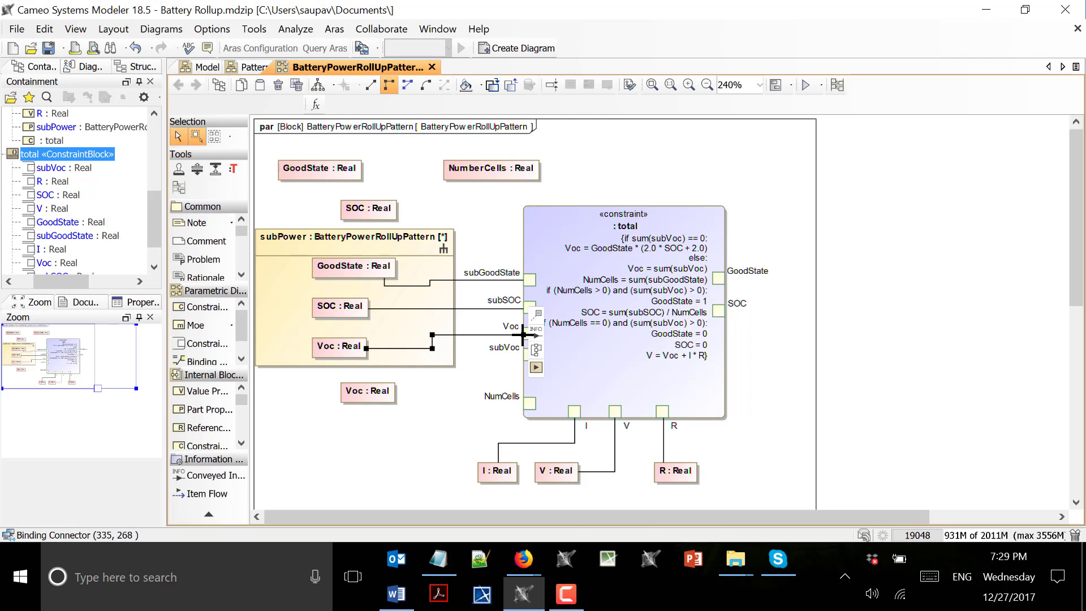
pyautogui.click(530, 354)
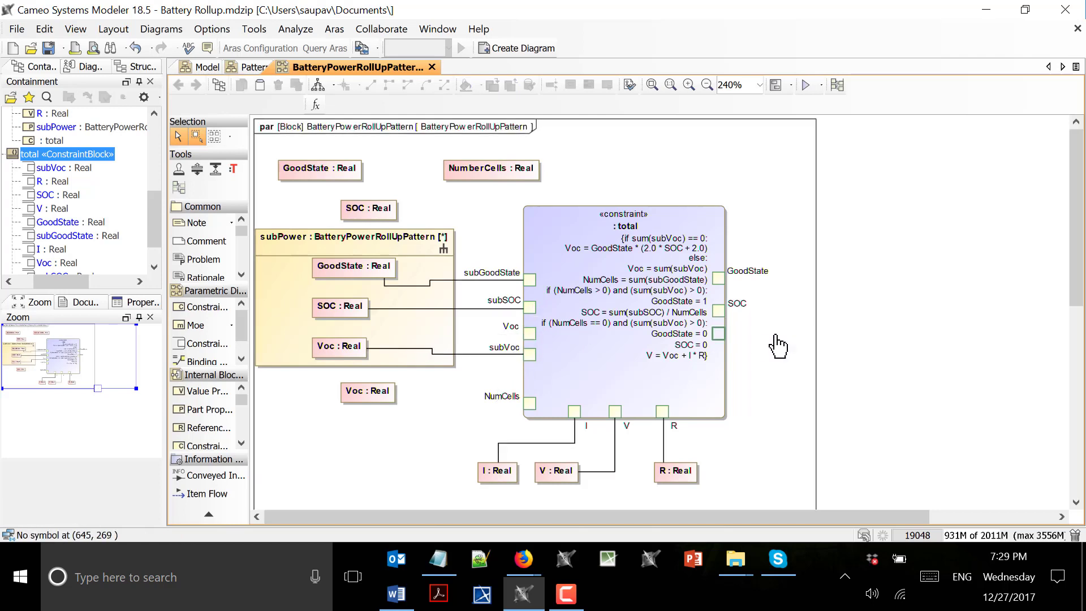
# - Move total's Voc parameter to its right edge, place the block's Voc property to its right, and bind the two
pyautogui.moveTo(373, 396); pyautogui.dragTo(851, 346)
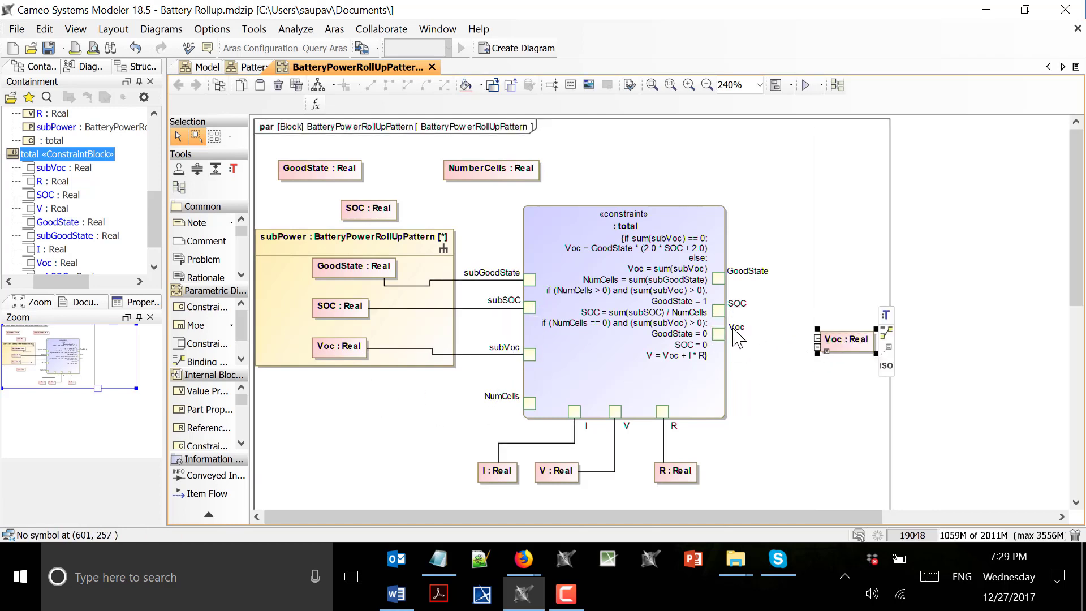
pyautogui.click(720, 335)
pyautogui.click(739, 334)
pyautogui.click(838, 340)
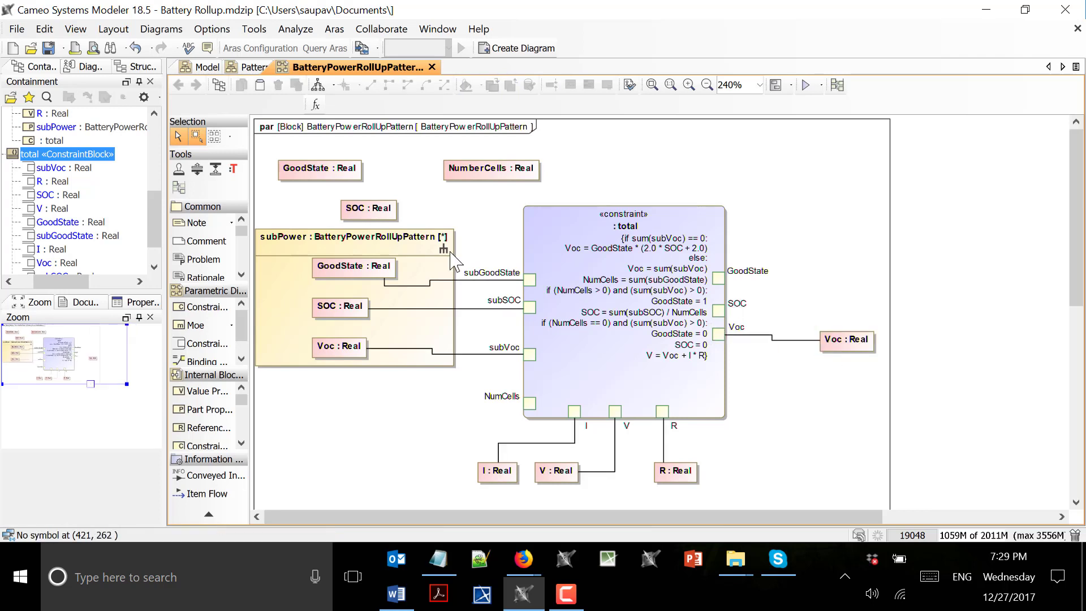
# - Place the block's SOC property above Voc on the right of total and bind it to the SOC parameter
pyautogui.moveTo(848, 347); pyautogui.dragTo(850, 314)
pyautogui.click(720, 312)
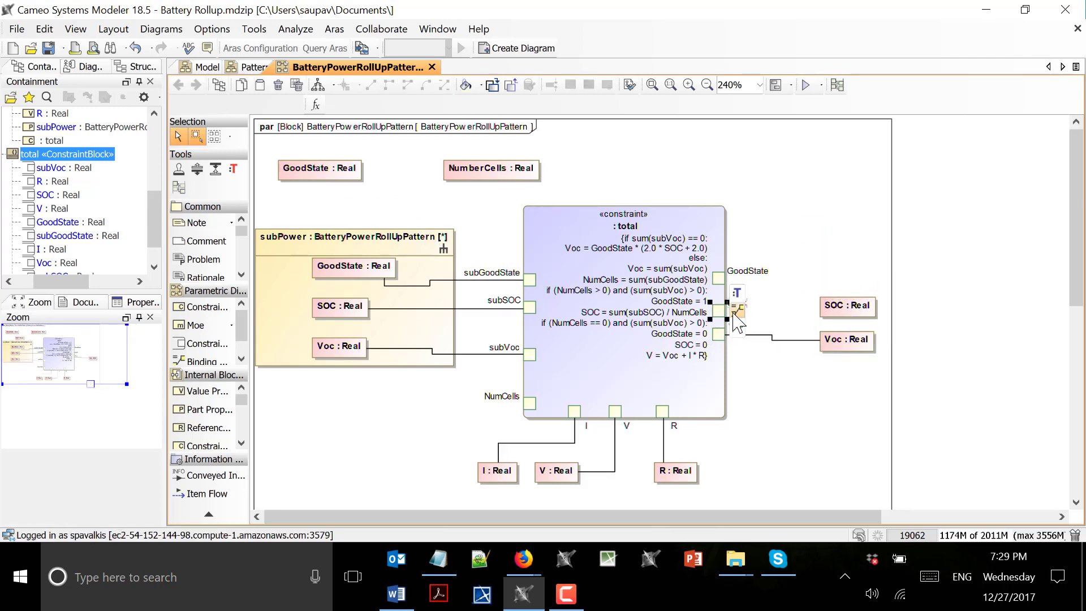
pyautogui.click(739, 311)
pyautogui.click(837, 308)
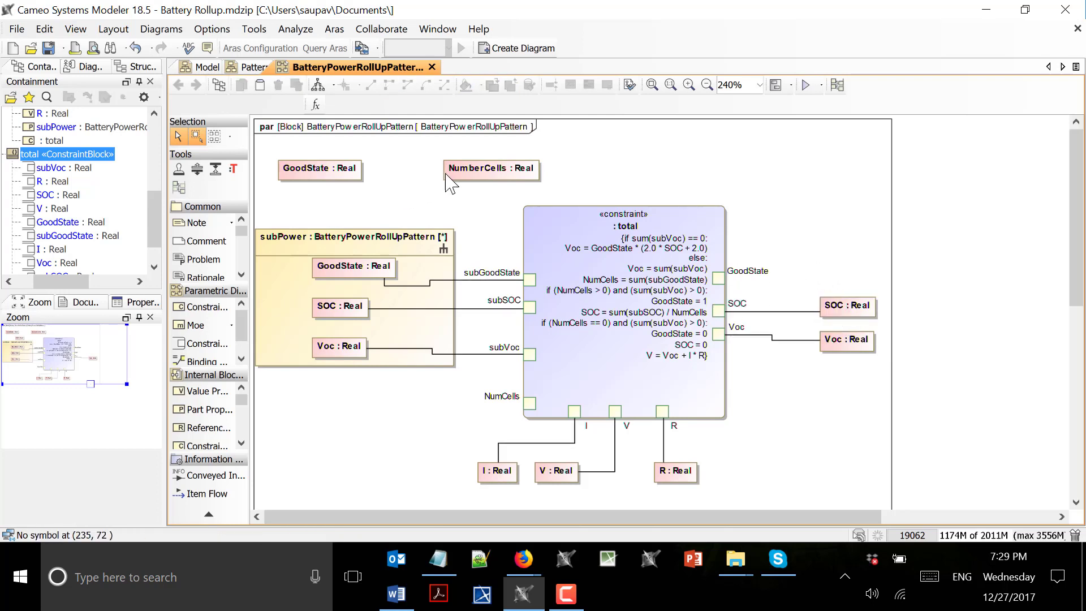
# - Place the NumberCells property below Voc, move the NumCells parameter to total's right edge, and bind the two
pyautogui.moveTo(545, 195); pyautogui.dragTo(868, 392)
pyautogui.click(879, 177)
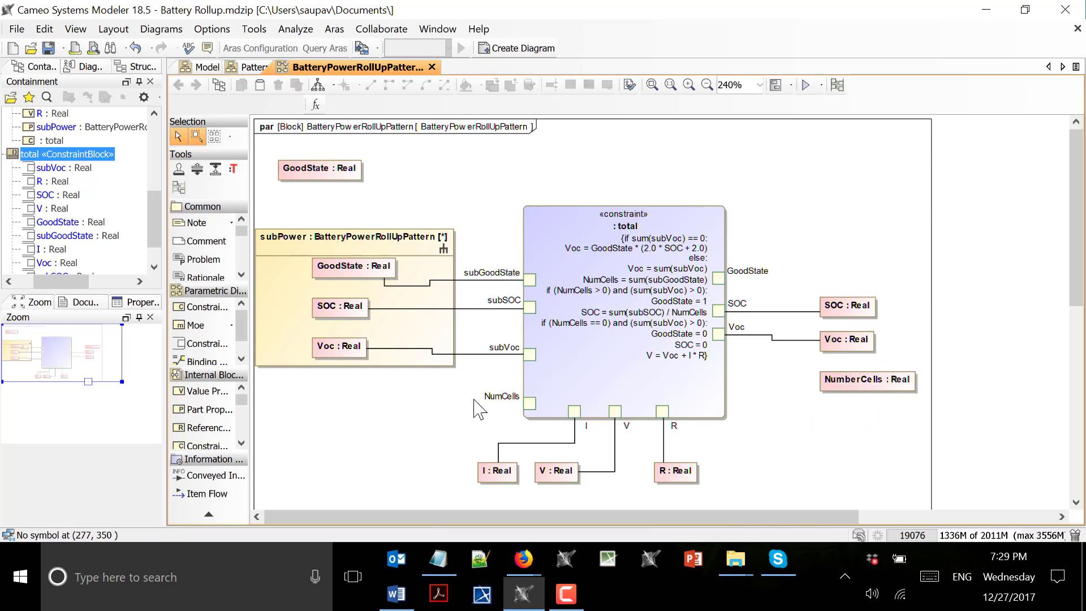
pyautogui.moveTo(530, 402); pyautogui.dragTo(823, 387)
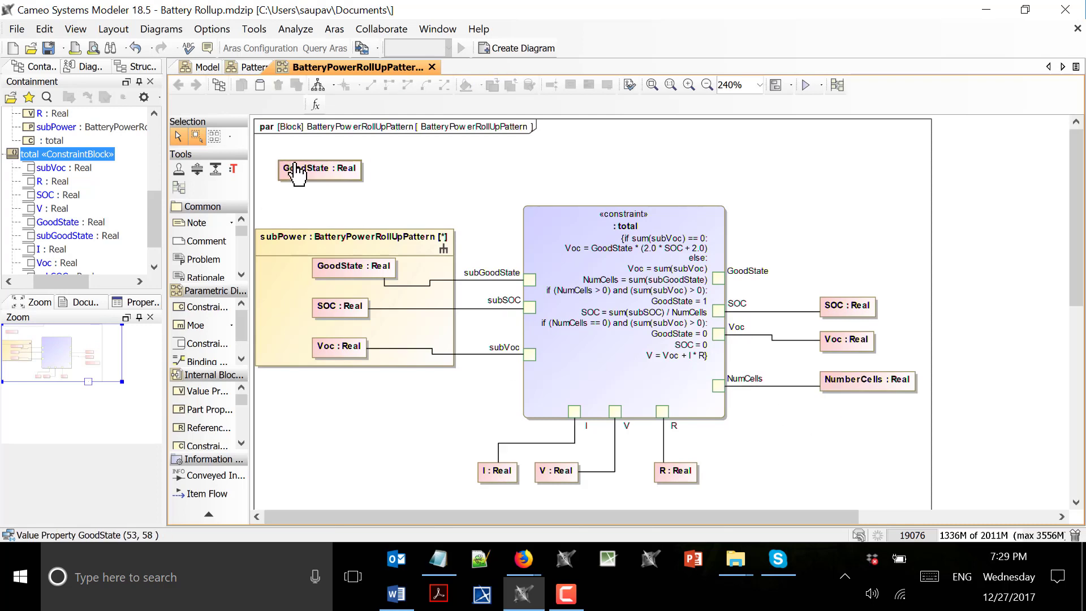
# - Place the block's GoodState property above SOC, raise total's GoodState parameter along its right edge, and bind the two
pyautogui.moveTo(291, 164); pyautogui.dragTo(828, 247)
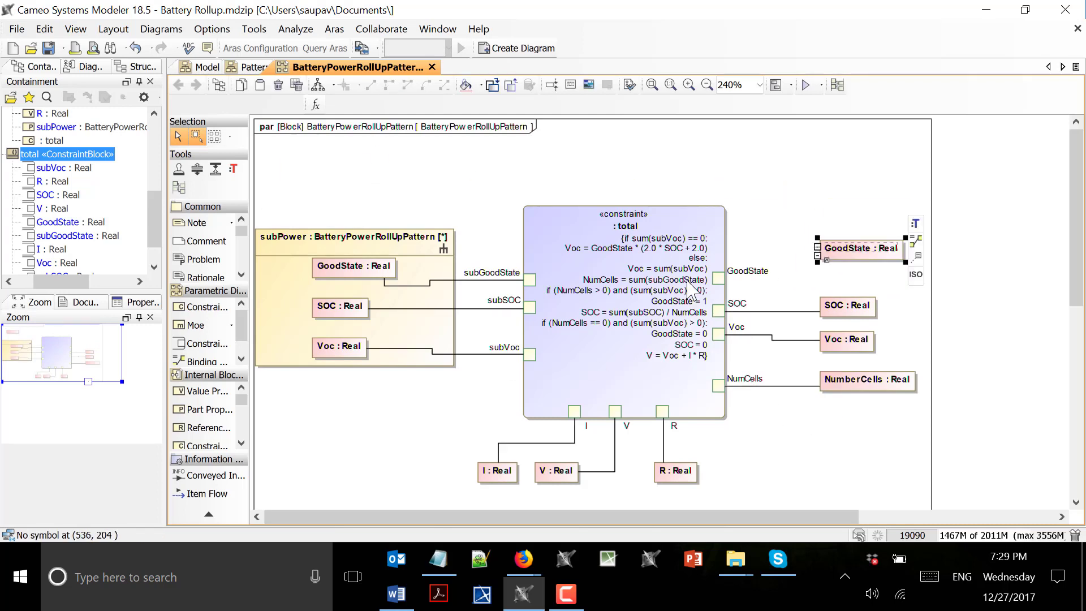
pyautogui.moveTo(718, 276); pyautogui.dragTo(720, 253)
pyautogui.click(730, 245)
pyautogui.click(720, 258)
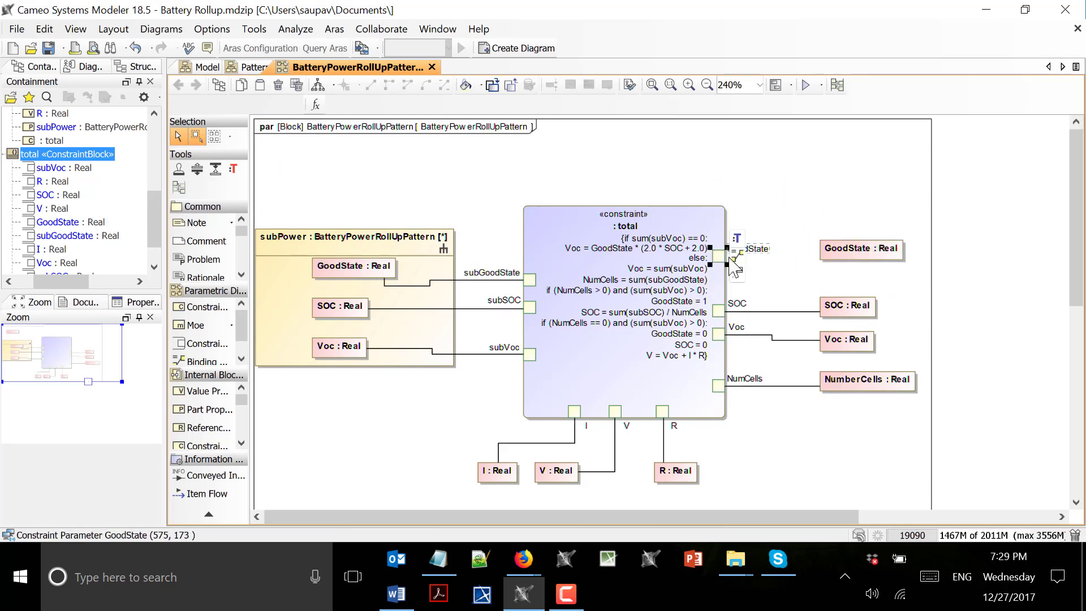
pyautogui.click(738, 256)
pyautogui.click(834, 249)
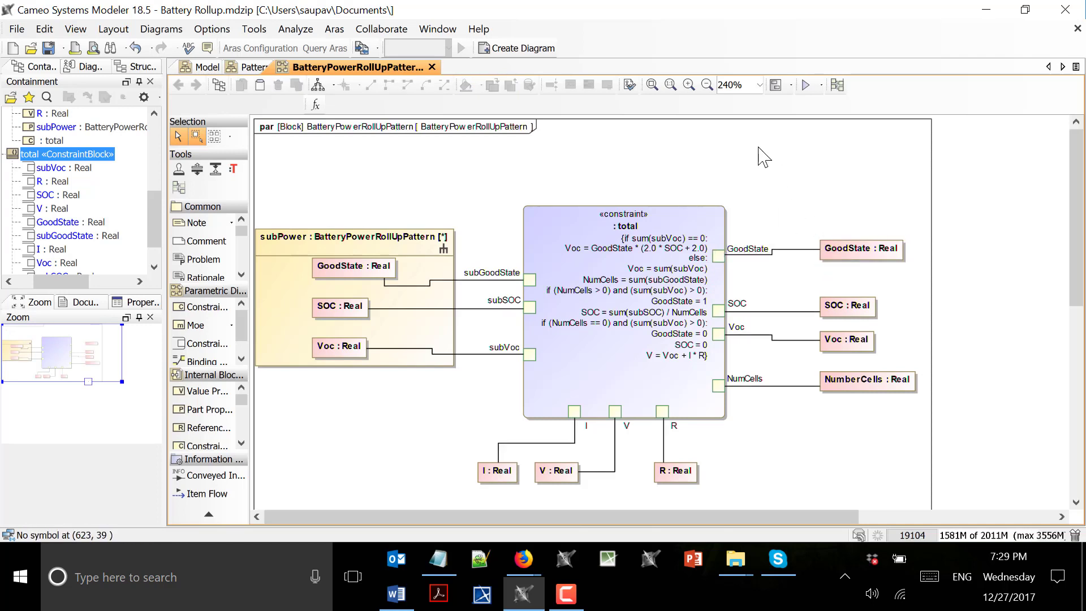
# - Switch the subGoodState parameter's specification to Standard properties and set its multiplicity to *
pyautogui.scroll(-1, 760, 168)
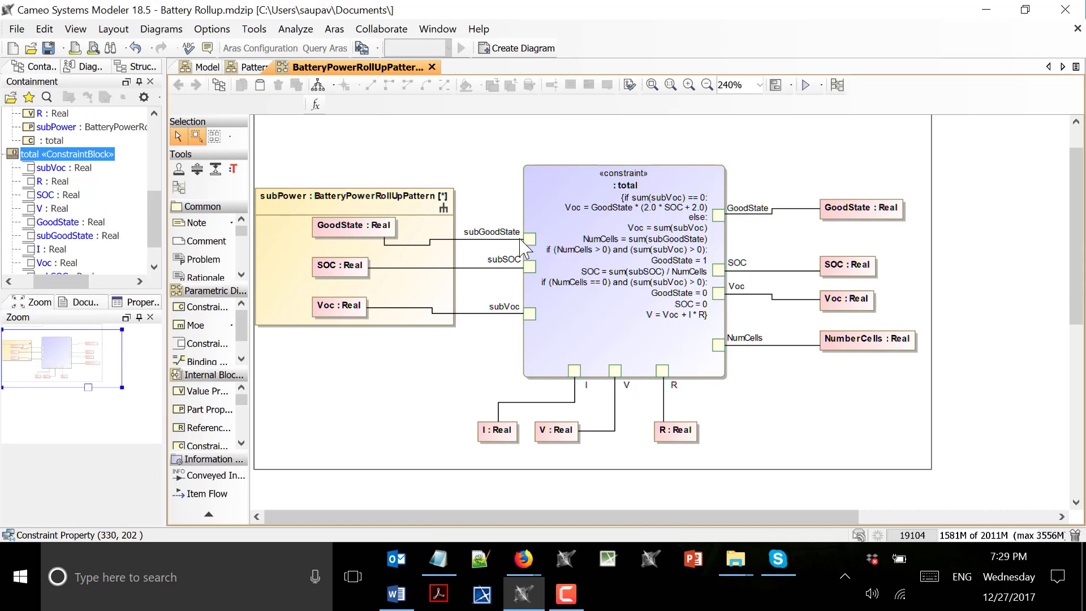
pyautogui.click(529, 241)
pyautogui.doubleClick(529, 240)
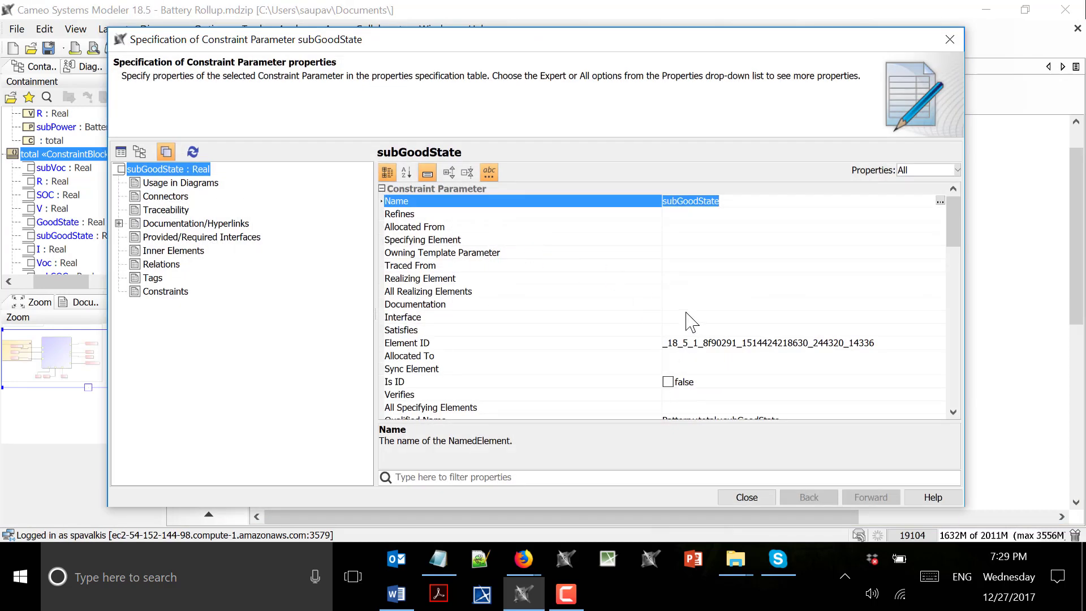
pyautogui.click(905, 171)
pyautogui.click(913, 184)
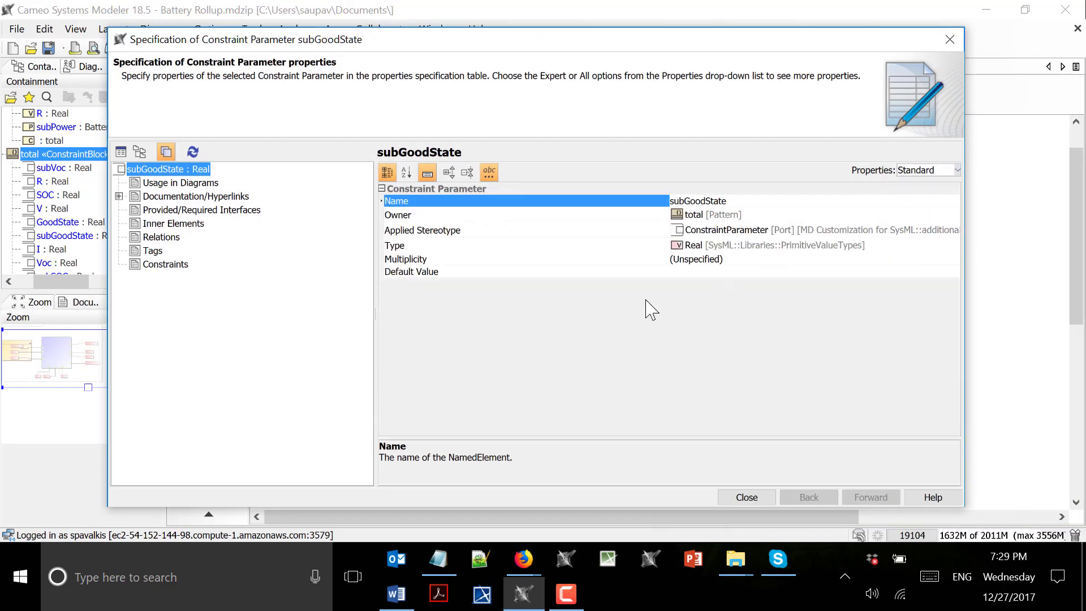
pyautogui.click(684, 261)
pyautogui.click(685, 261)
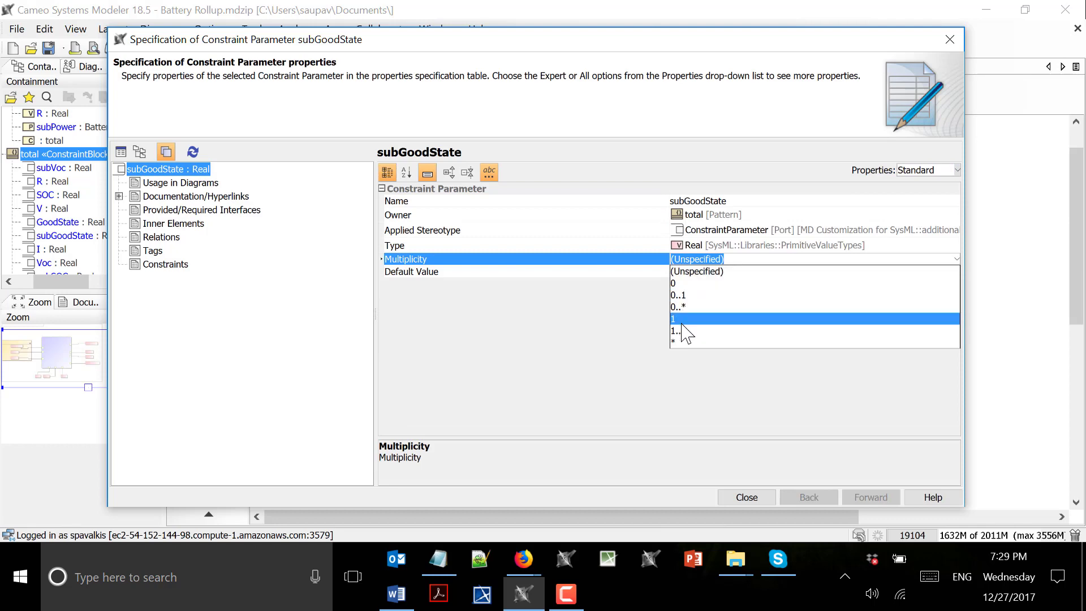
pyautogui.click(685, 342)
pyautogui.click(747, 497)
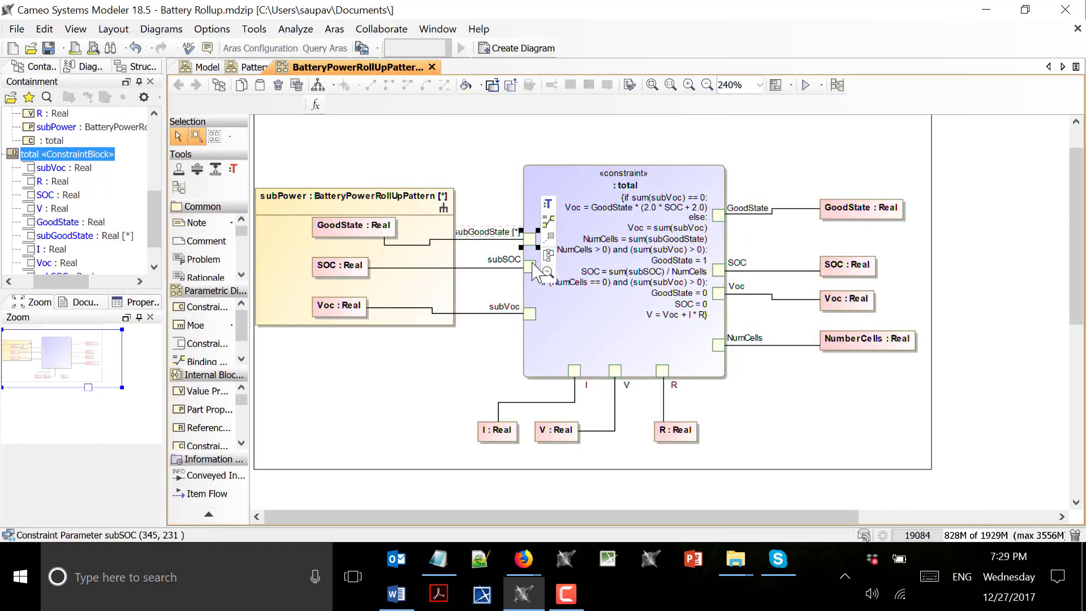
# - Set the subSOC constraint parameter's multiplicity to *
pyautogui.doubleClick(529, 266)
pyautogui.click(714, 261)
pyautogui.click(714, 261)
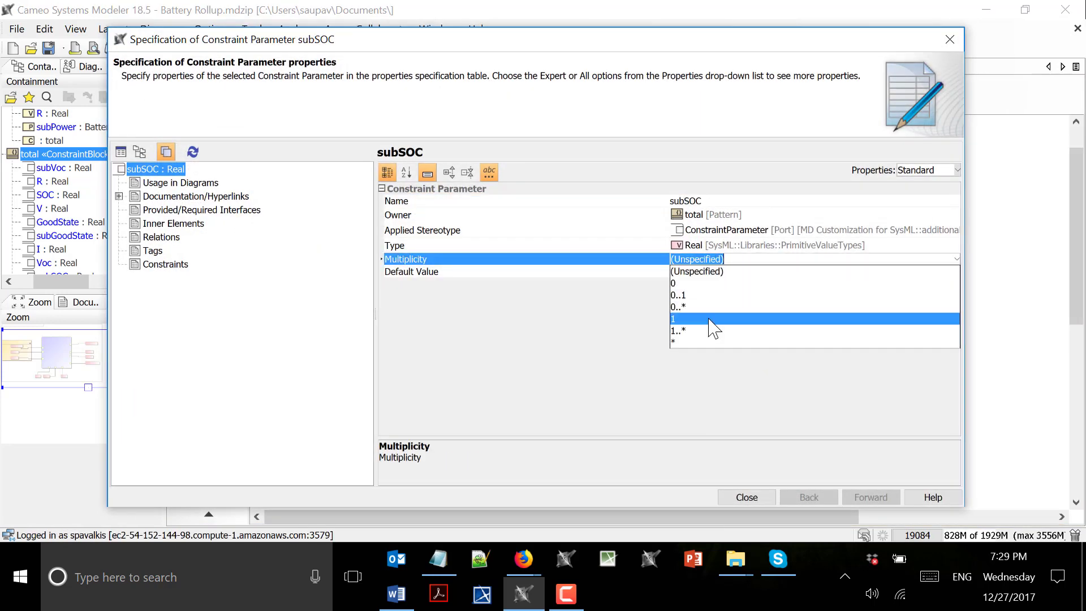
pyautogui.click(696, 343)
pyautogui.click(736, 499)
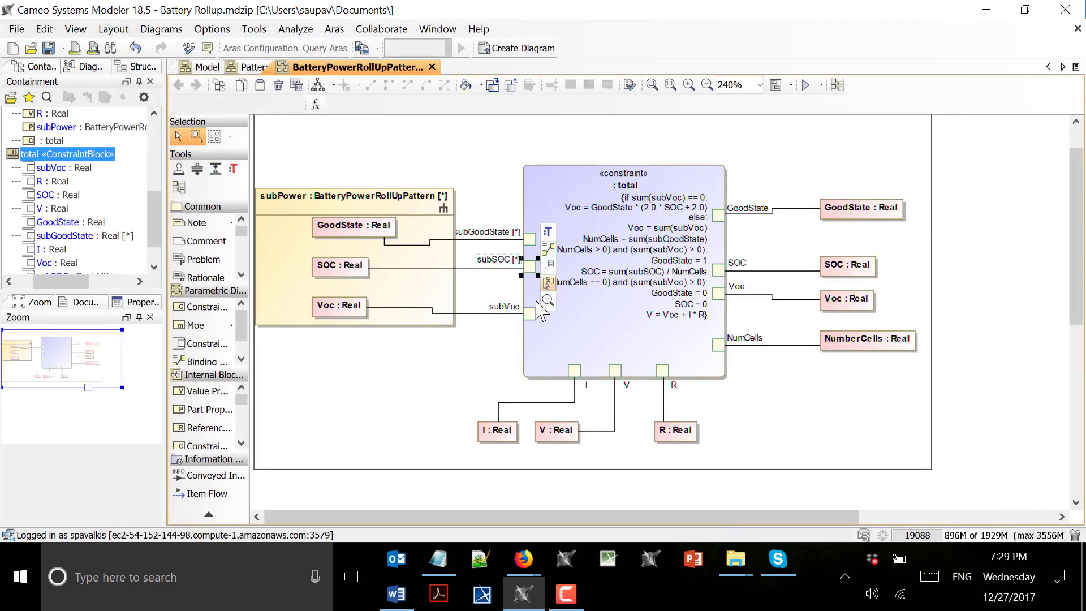
# - Set the subVoc constraint parameter's multiplicity to *
pyautogui.doubleClick(530, 313)
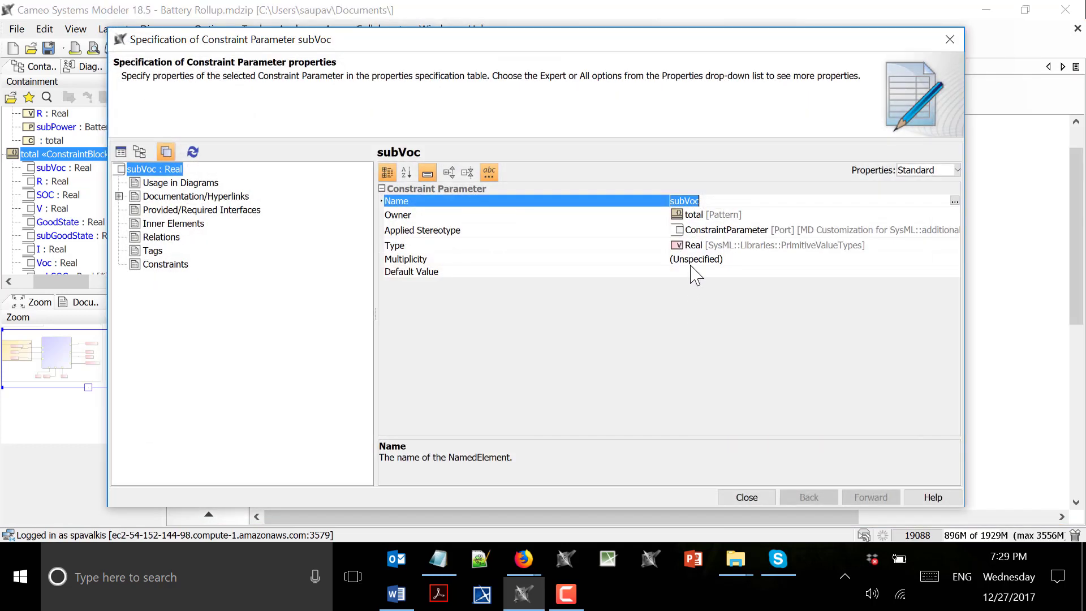
pyautogui.click(690, 260)
pyautogui.click(690, 260)
pyautogui.click(695, 344)
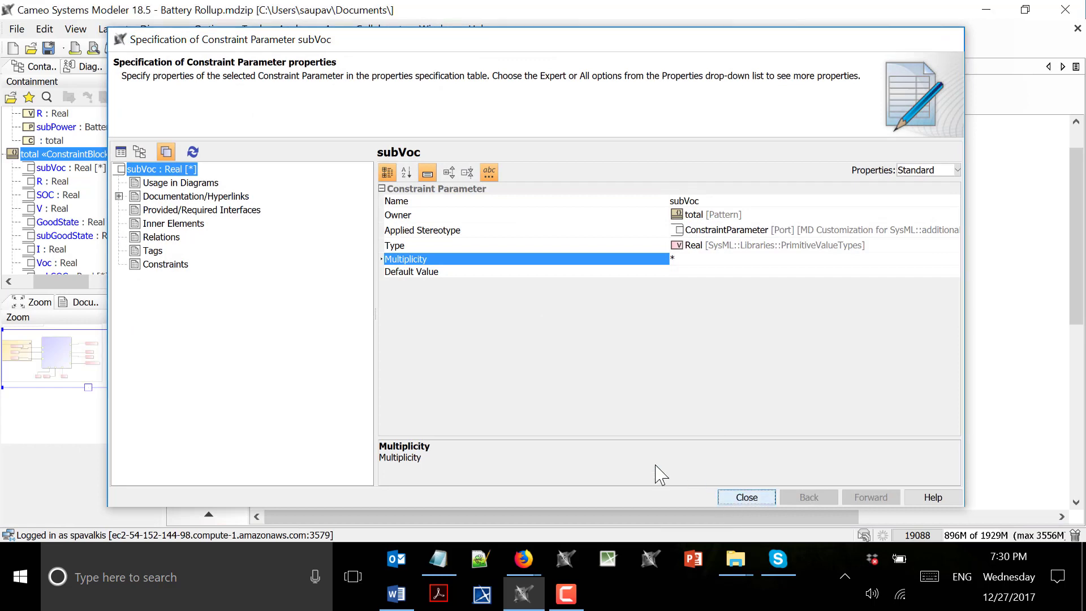
# - Save the project, and save it again as Battery Rollup in the Desktop folder
pyautogui.click(745, 498)
pyautogui.click(49, 48)
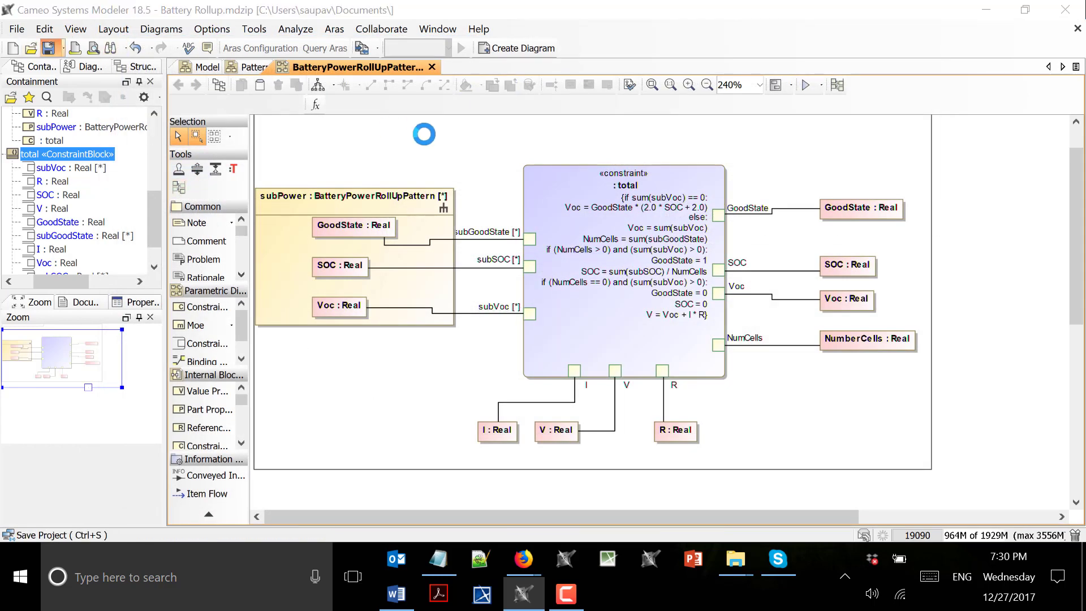
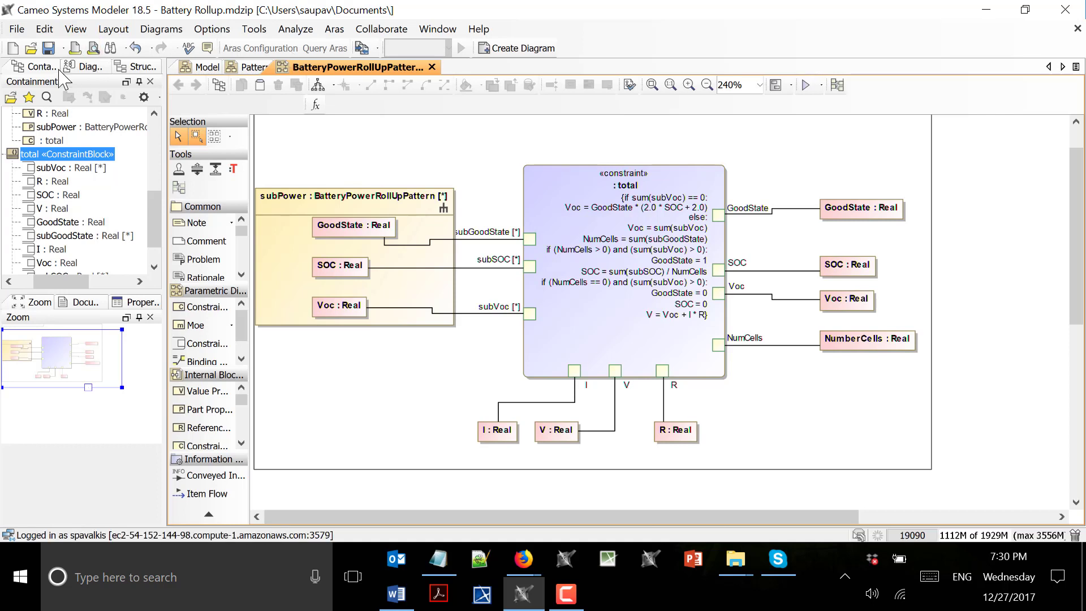
pyautogui.click(17, 31)
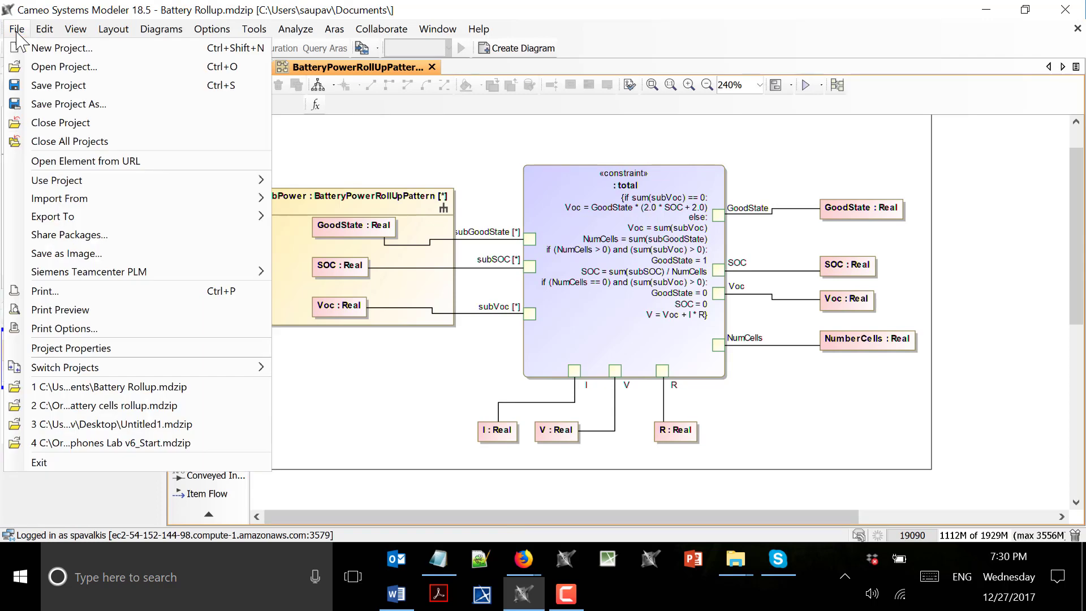
pyautogui.click(65, 103)
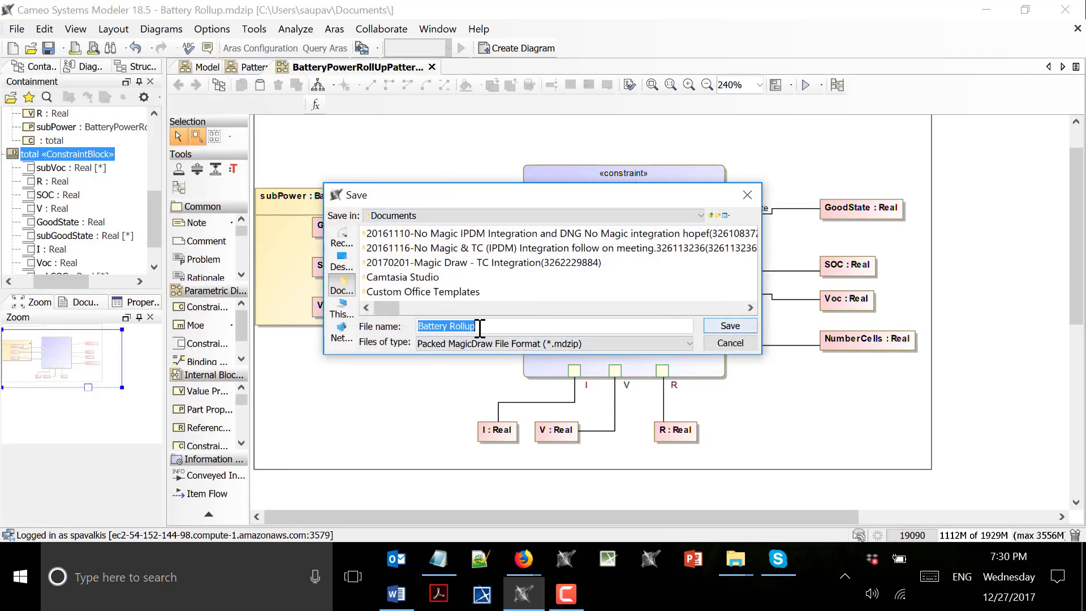
pyautogui.click(341, 261)
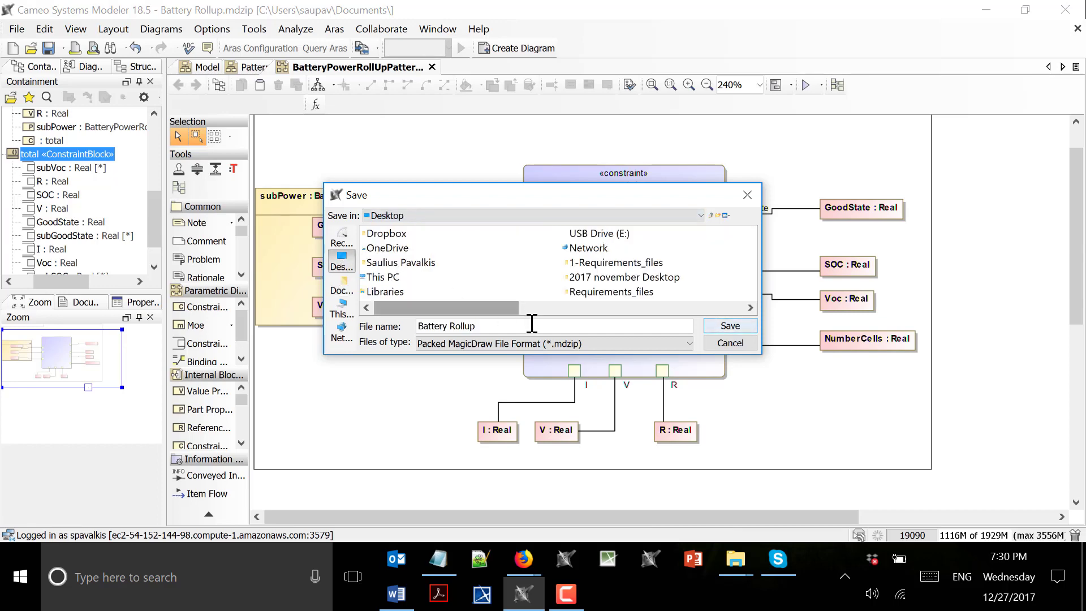
pyautogui.click(733, 341)
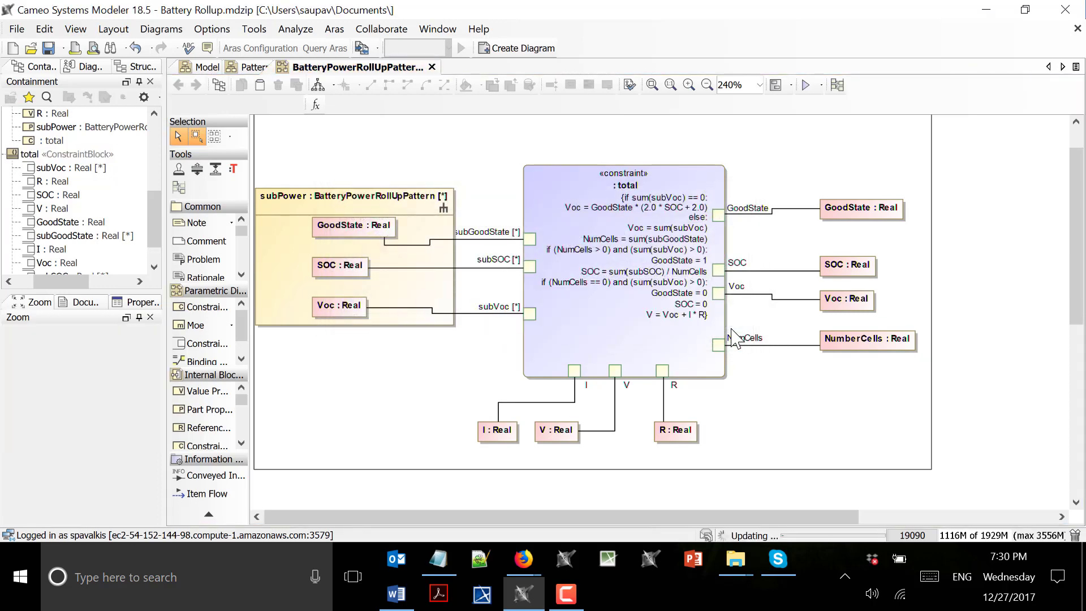
# - Switch to the Model diagram and move the Battery block down, closer to the Battery Cell block
pyautogui.click(248, 67)
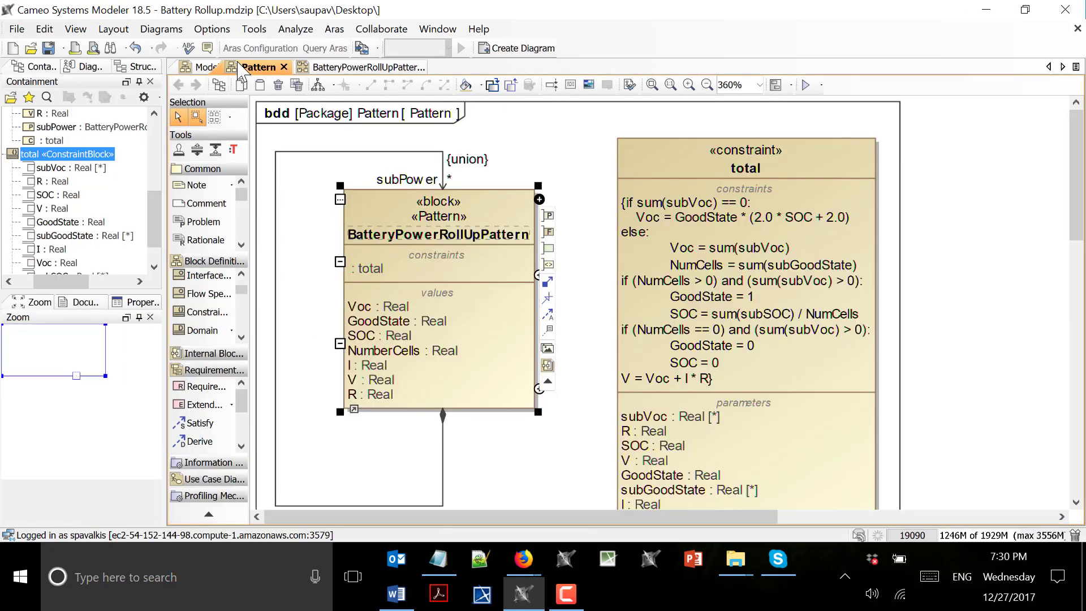
pyautogui.click(202, 67)
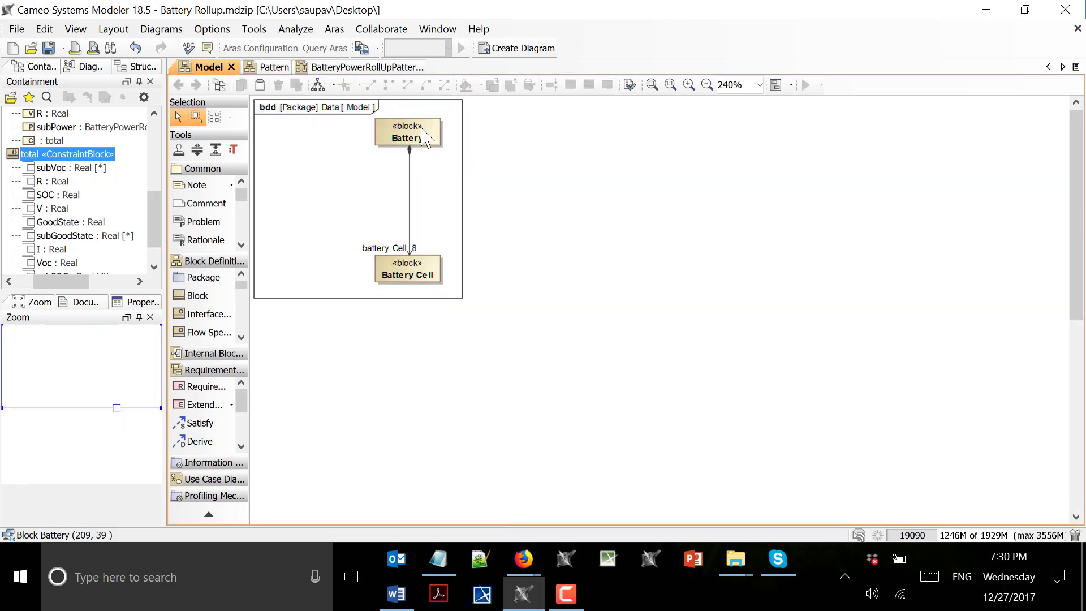
pyautogui.moveTo(423, 136); pyautogui.dragTo(423, 176)
# - Apply BatteryPowerRollUpPattern recursively from the Battery block, setting subsetted properties and creating and redefining value properties
pyautogui.rightClick(397, 158)
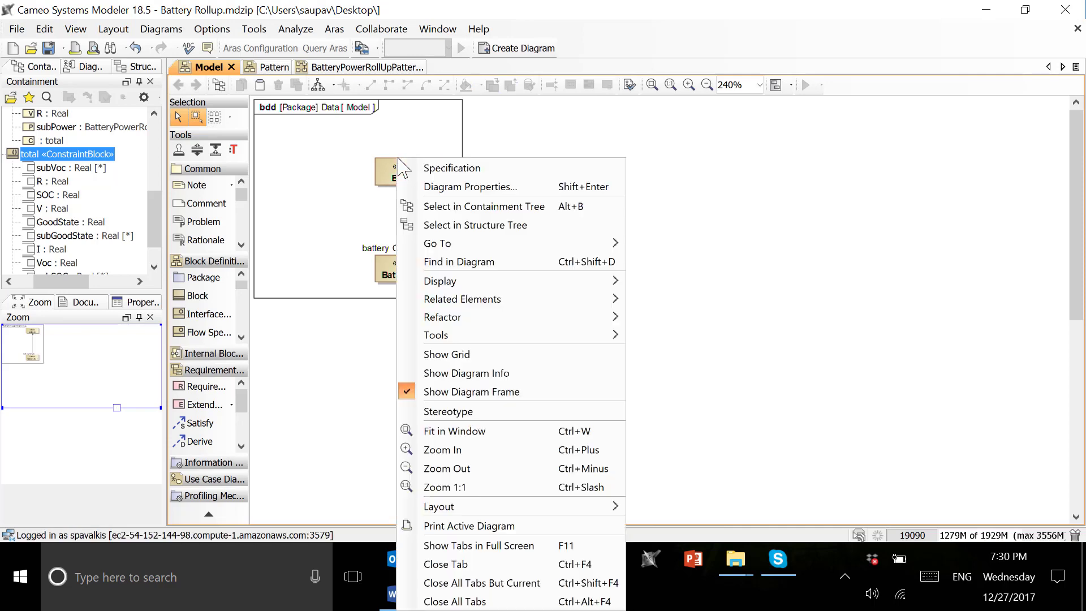
pyautogui.click(390, 170)
pyautogui.click(412, 174)
pyautogui.rightClick(406, 170)
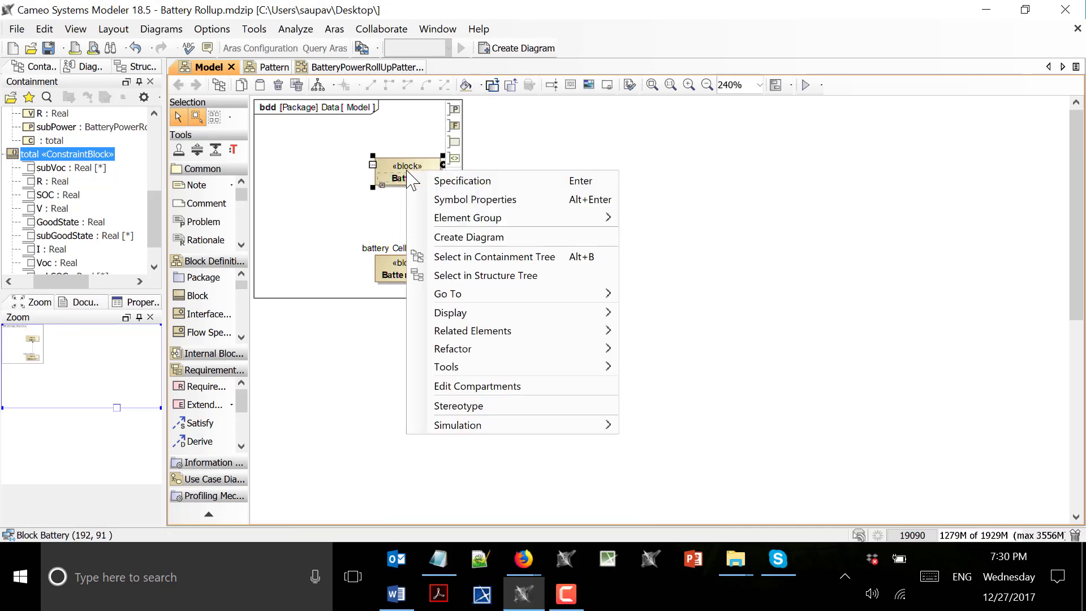
pyautogui.moveTo(483, 369)
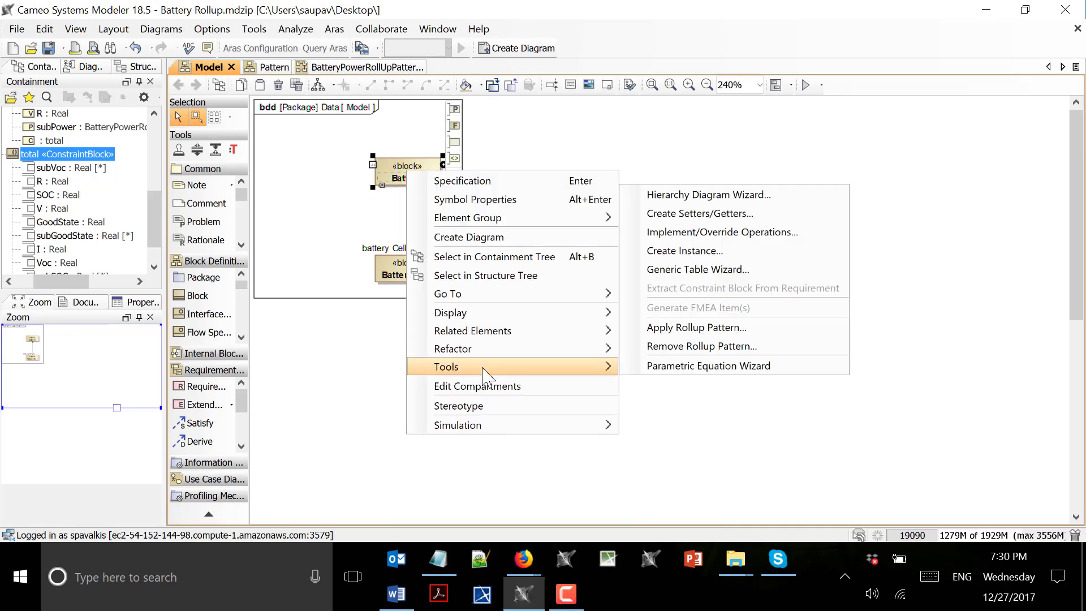
pyautogui.click(697, 329)
pyautogui.click(607, 325)
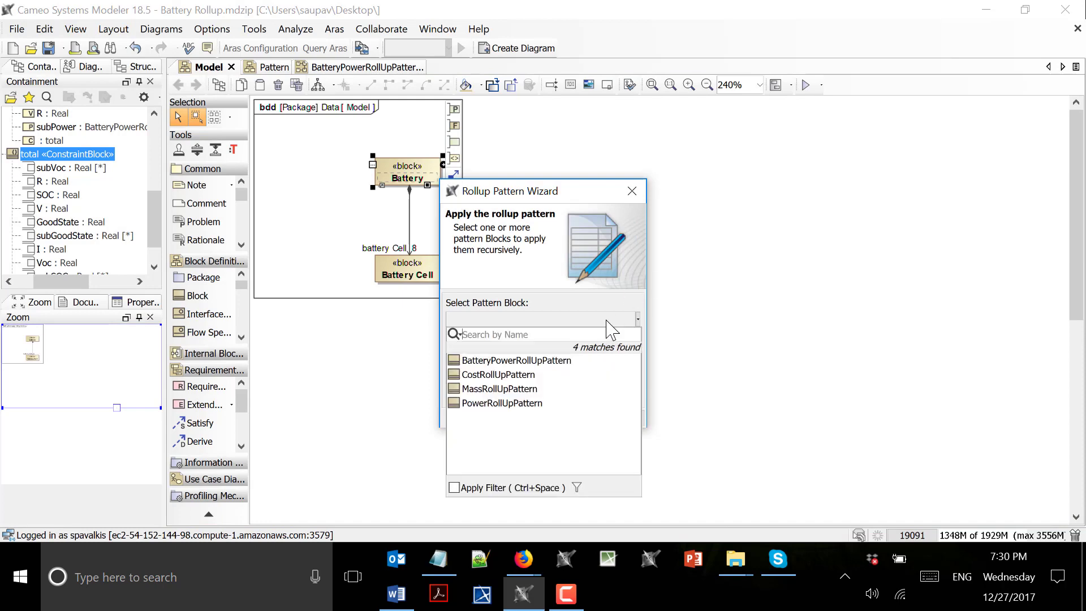
pyautogui.click(519, 362)
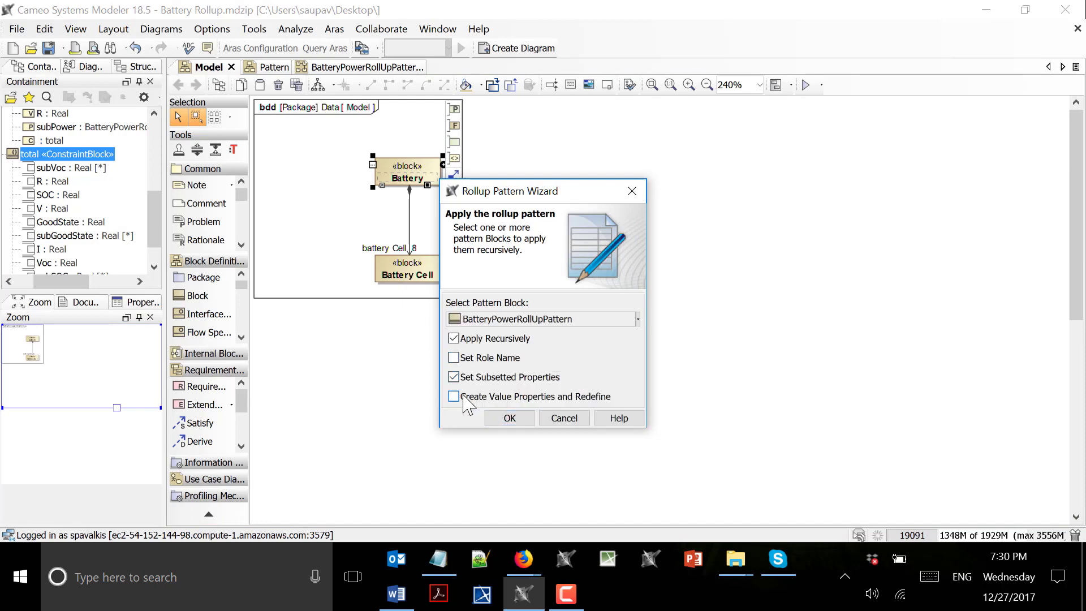
pyautogui.click(492, 418)
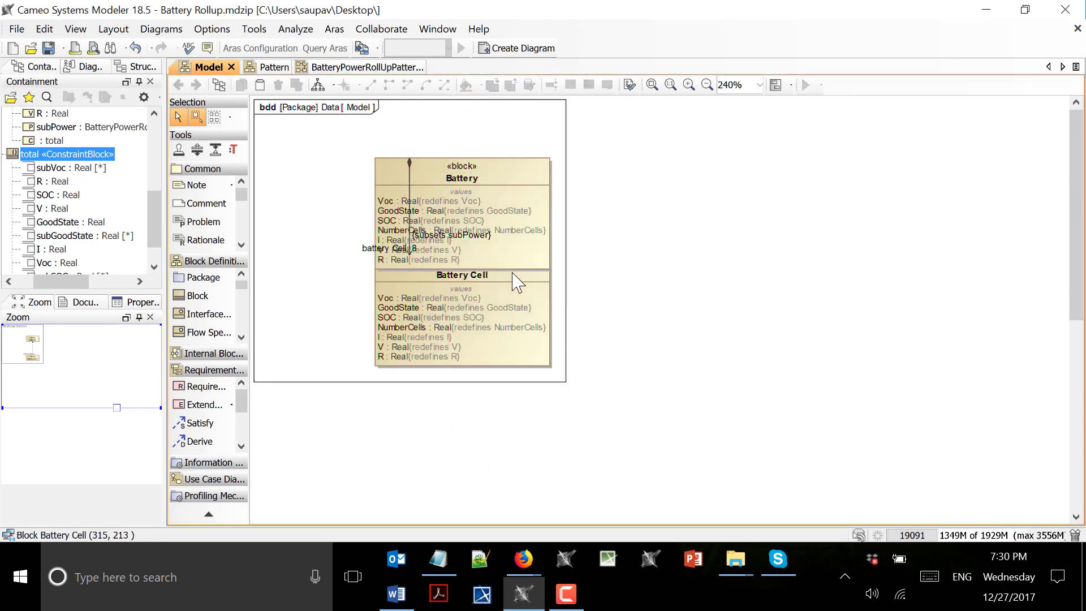
# - Move the Battery Cell block clear below Battery and shift the composition line between them to the blocks' centre
pyautogui.moveTo(517, 281); pyautogui.dragTo(517, 371)
pyautogui.click(516, 358)
pyautogui.click(855, 263)
pyautogui.click(742, 296)
pyautogui.click(718, 339)
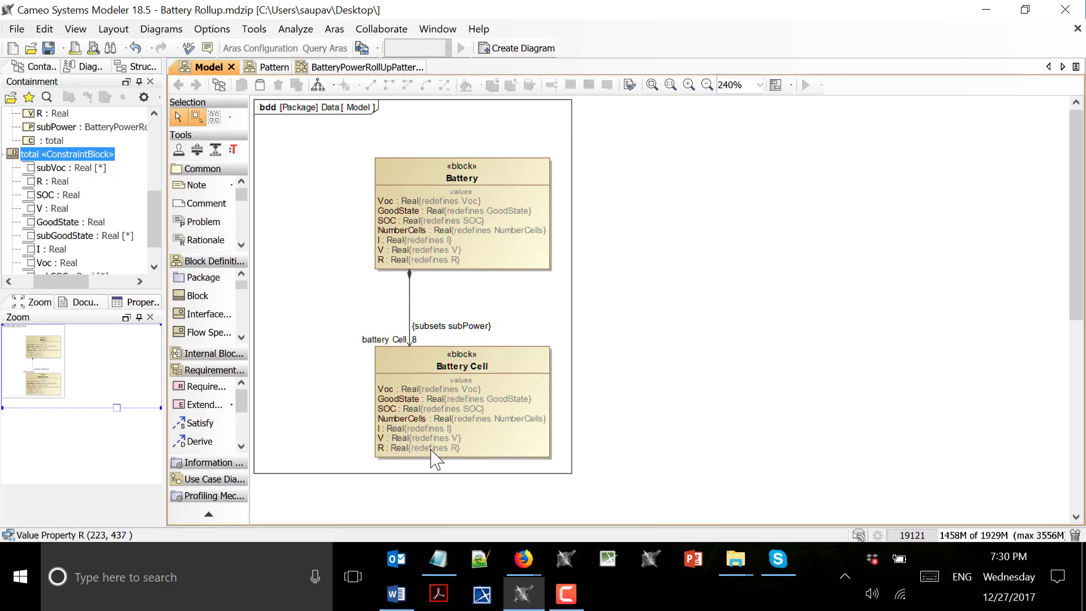
pyautogui.moveTo(409, 284); pyautogui.dragTo(465, 308)
pyautogui.click(741, 270)
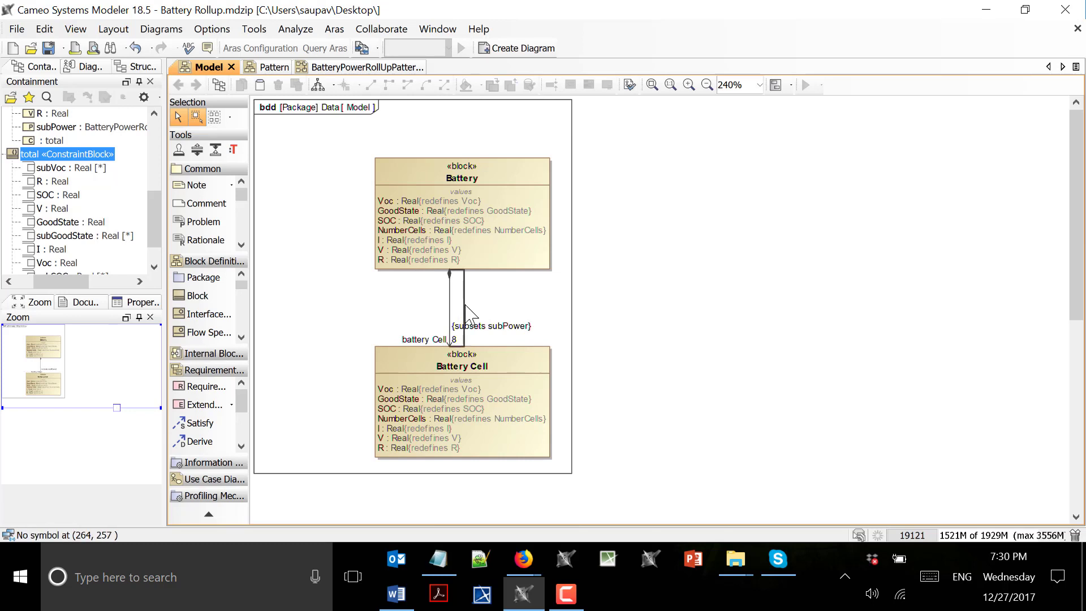
pyautogui.click(711, 306)
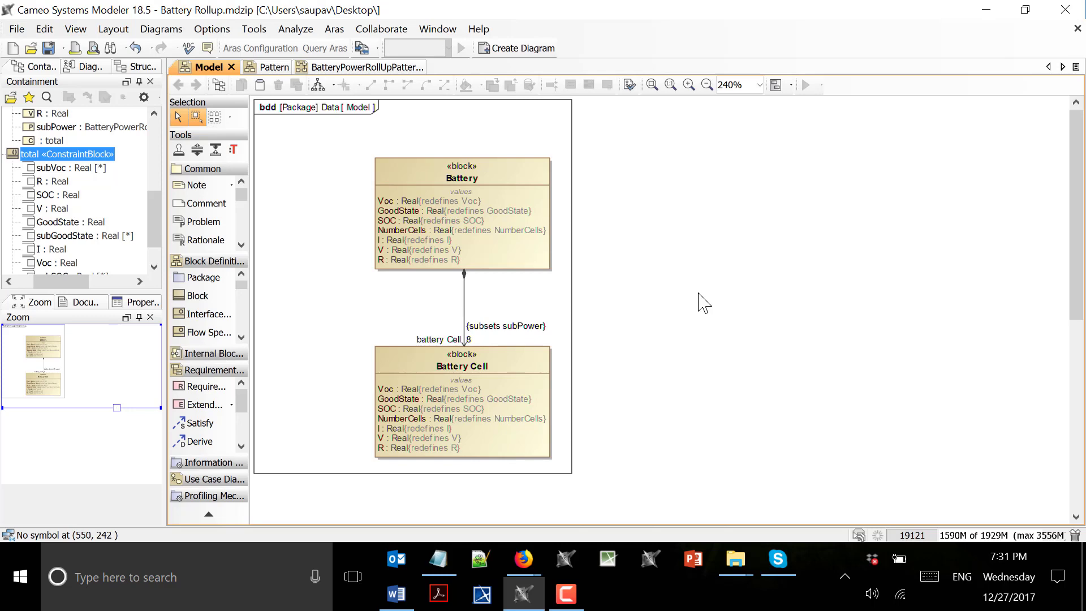
# - Run a simulation of the Battery block and dock the Simulation window beside the diagram
pyautogui.click(535, 172)
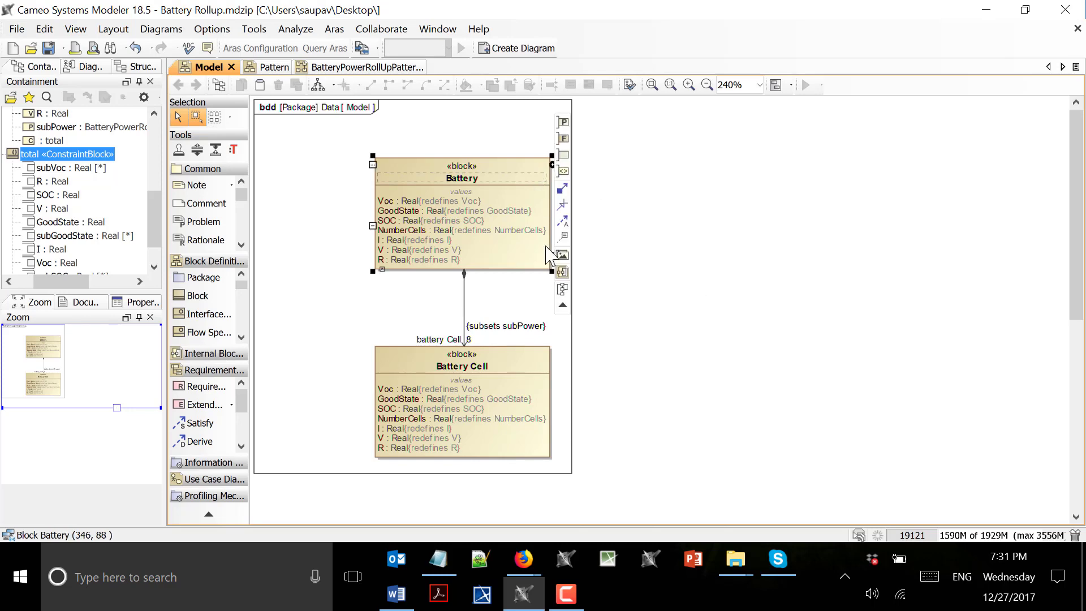
pyautogui.rightClick(534, 168)
pyautogui.moveTo(588, 425)
pyautogui.click(812, 422)
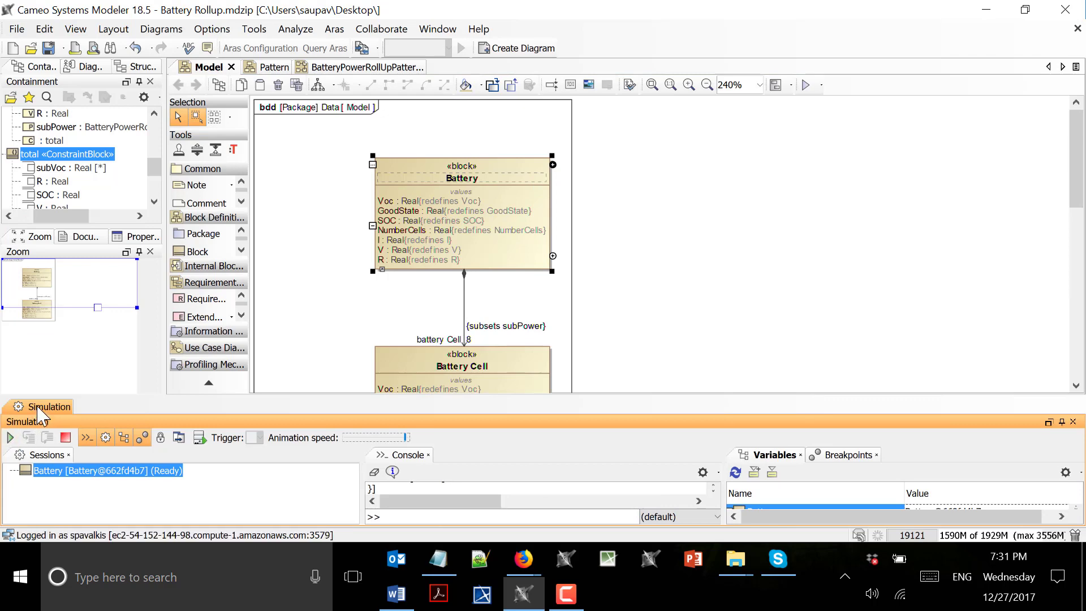
pyautogui.moveTo(39, 415); pyautogui.dragTo(764, 249)
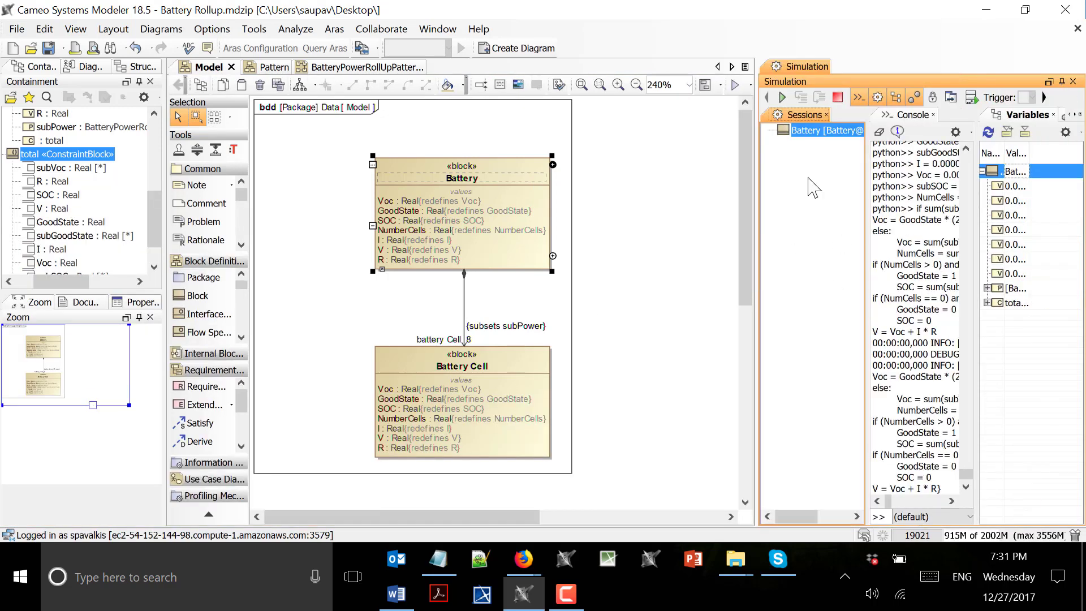
# - Show only the simulation's variables, hiding sessions, console and breakpoints, and expand the battery Cell property with full names readable
pyautogui.click(897, 97)
pyautogui.click(878, 97)
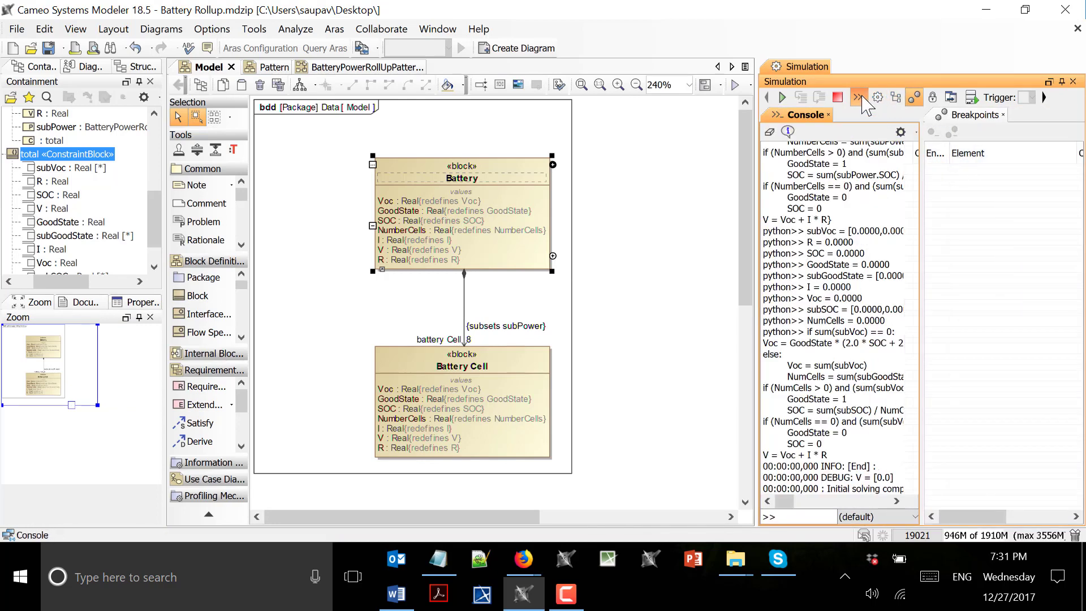
pyautogui.click(915, 98)
pyautogui.click(915, 97)
pyautogui.click(877, 97)
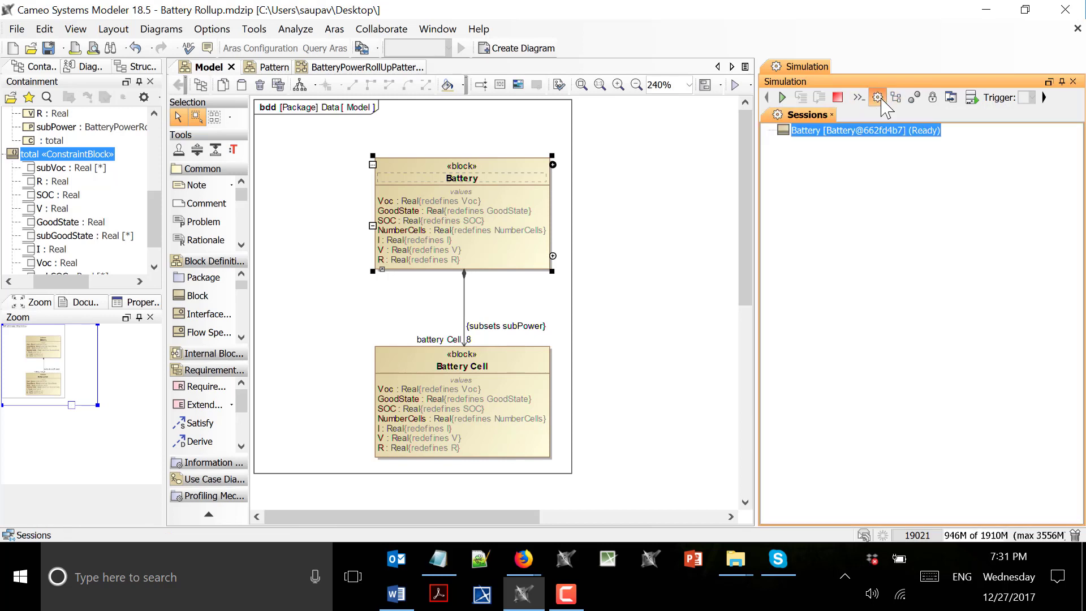
pyautogui.click(879, 98)
pyautogui.click(896, 97)
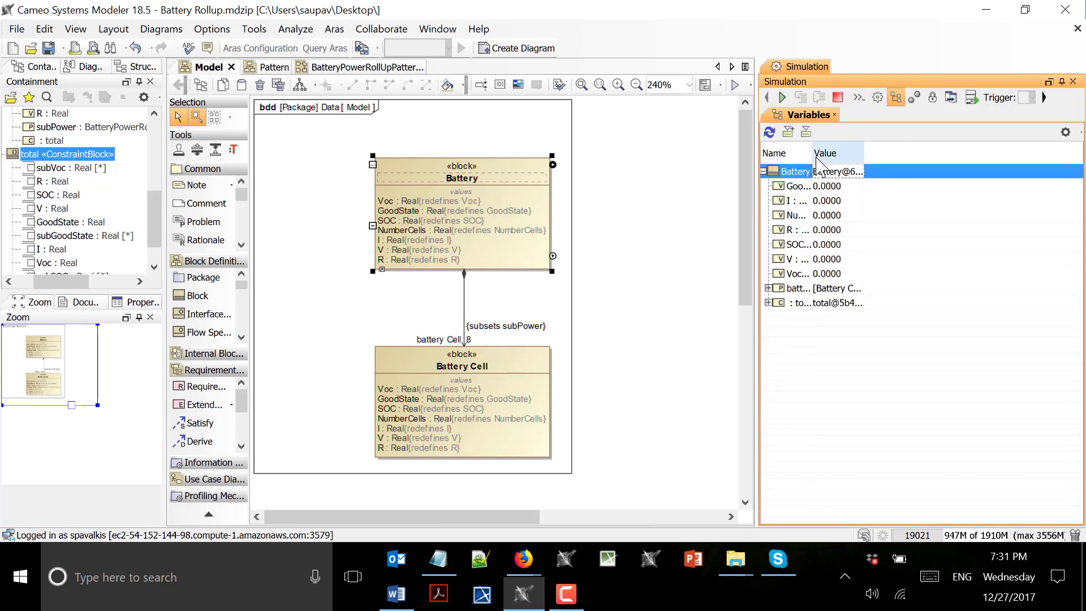
pyautogui.moveTo(812, 152); pyautogui.dragTo(943, 153)
pyautogui.doubleClick(780, 288)
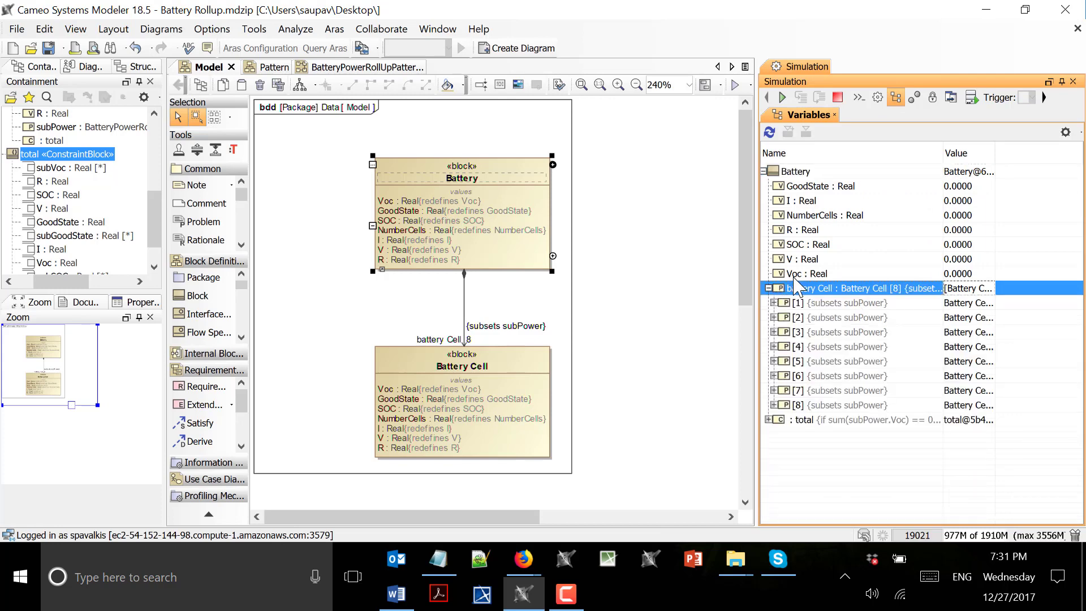
# - Review the simulation's console output, widening the Simulation window for it, and hide the console again
pyautogui.click(858, 97)
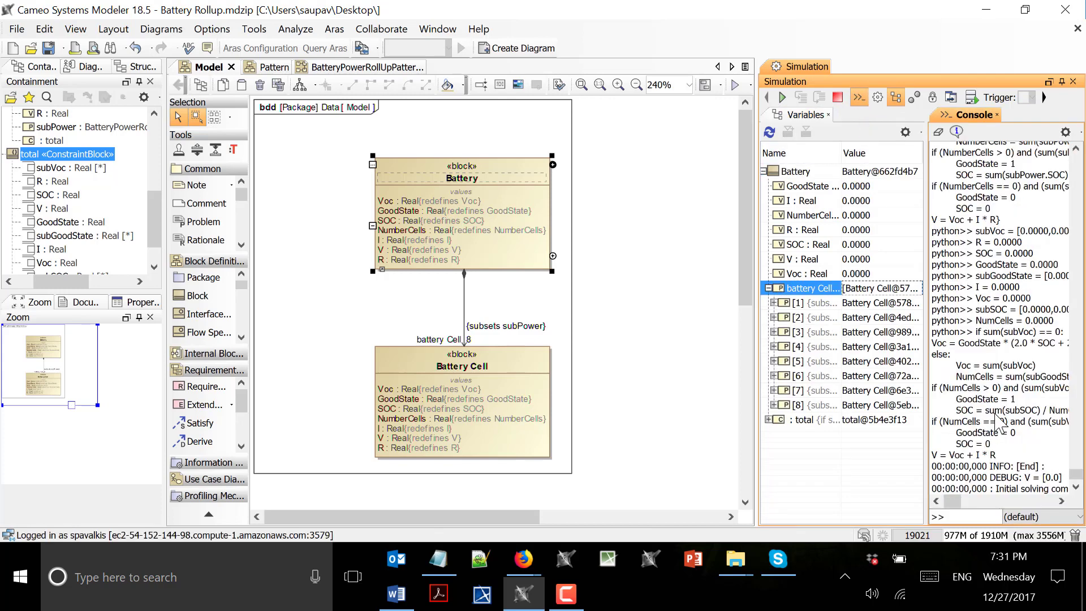
pyautogui.moveTo(768, 482); pyautogui.dragTo(699, 473)
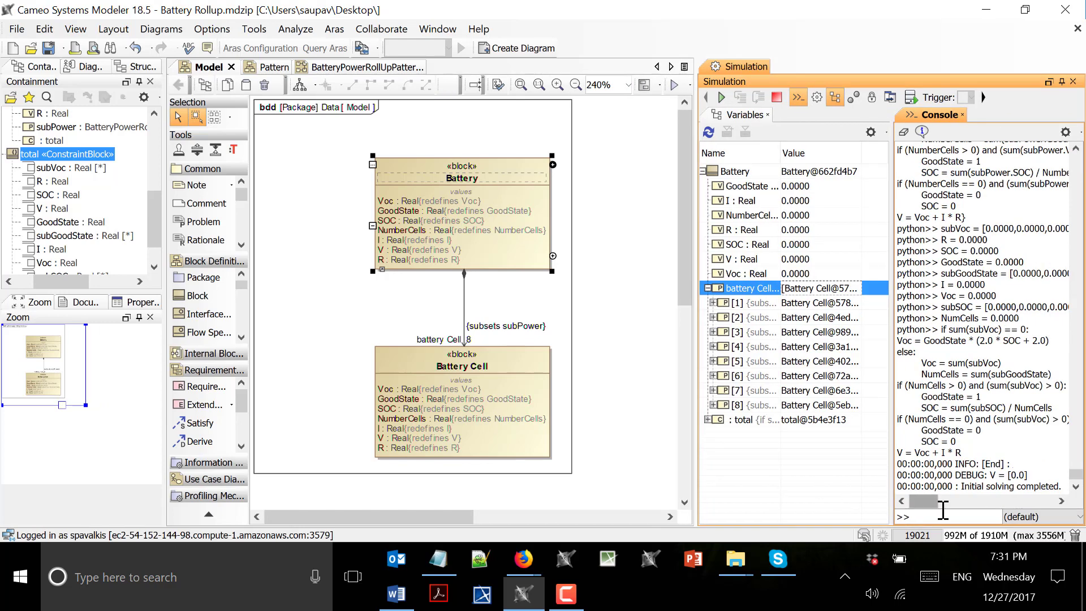
pyautogui.moveTo(924, 503); pyautogui.dragTo(907, 481)
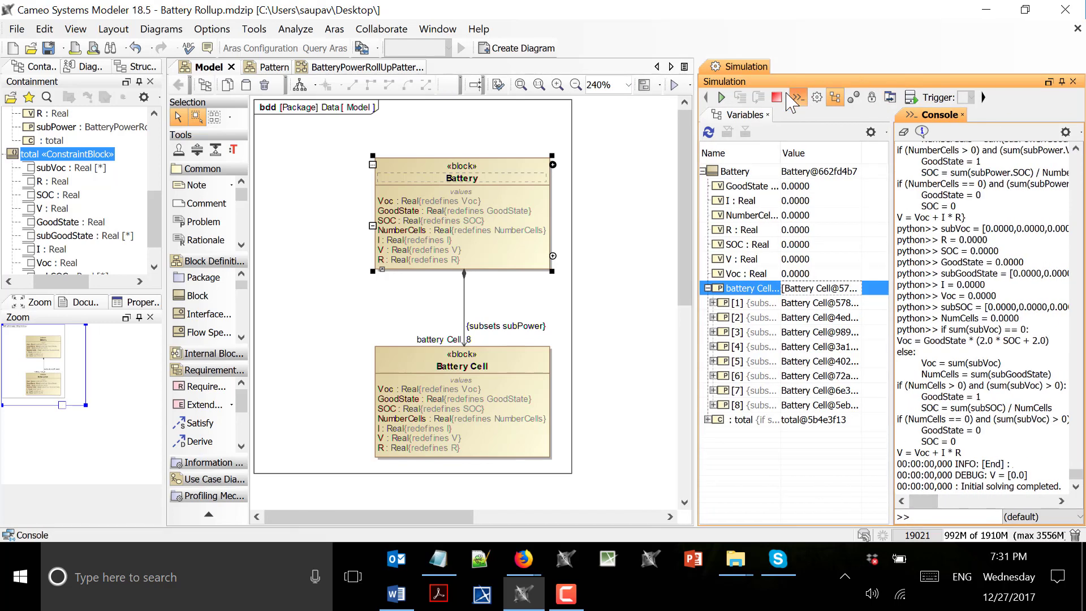
pyautogui.click(797, 98)
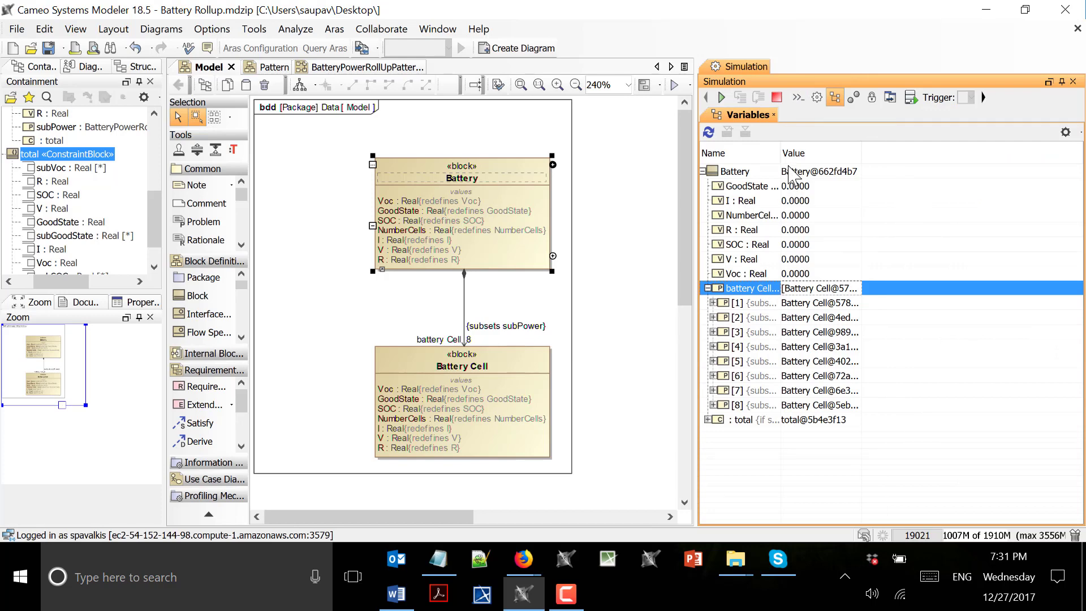
# - Expand battery Cell instance [1] in the simulation variables and set its GoodState to 1
pyautogui.moveTo(781, 153); pyautogui.dragTo(854, 152)
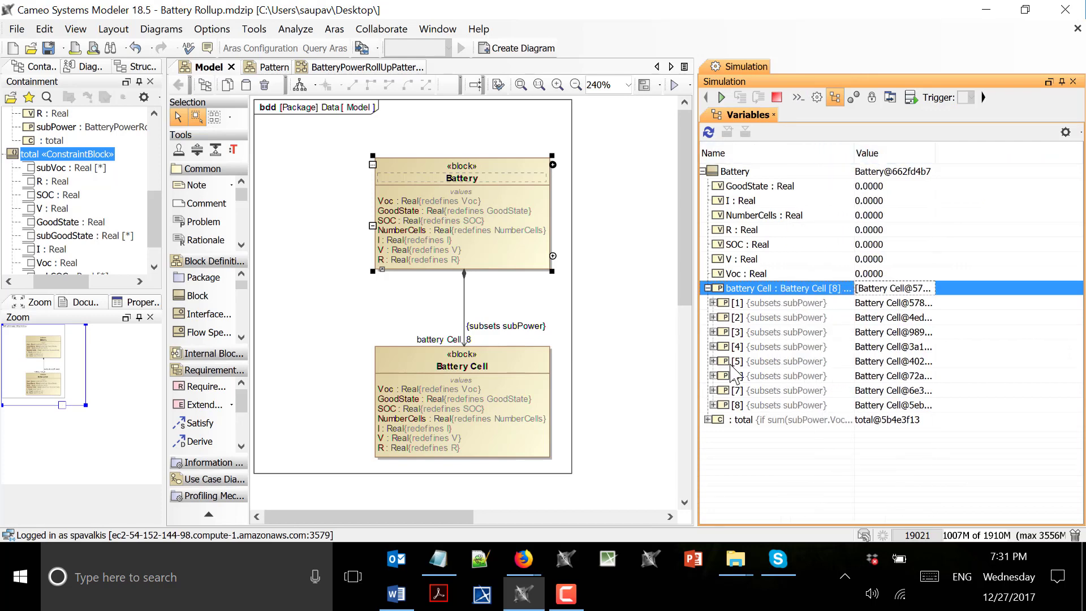
pyautogui.click(714, 303)
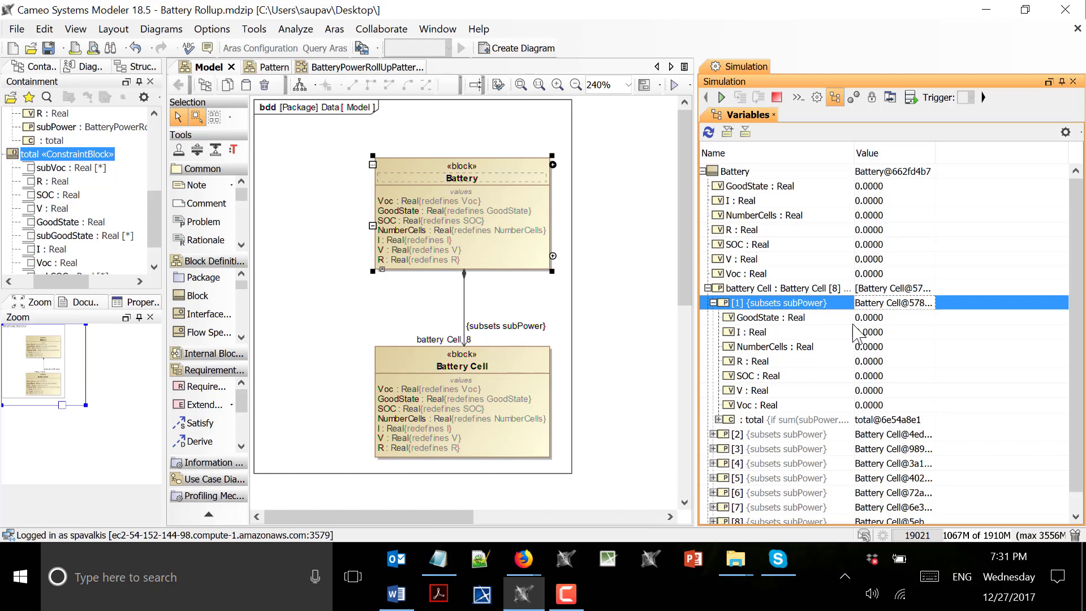
pyautogui.click(861, 318)
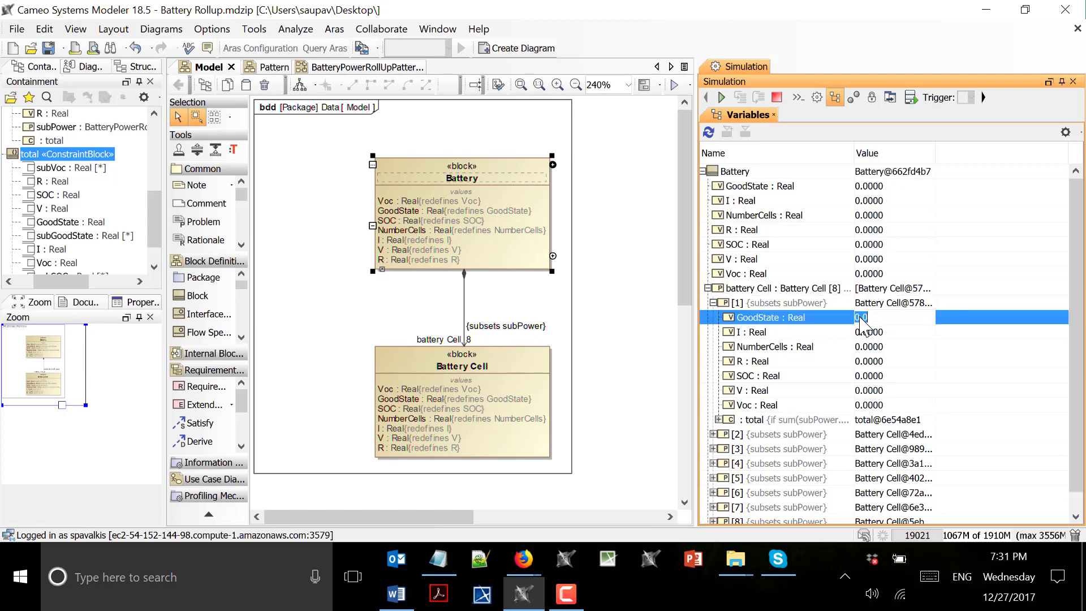
pyautogui.write('1')
pyautogui.click(767, 276)
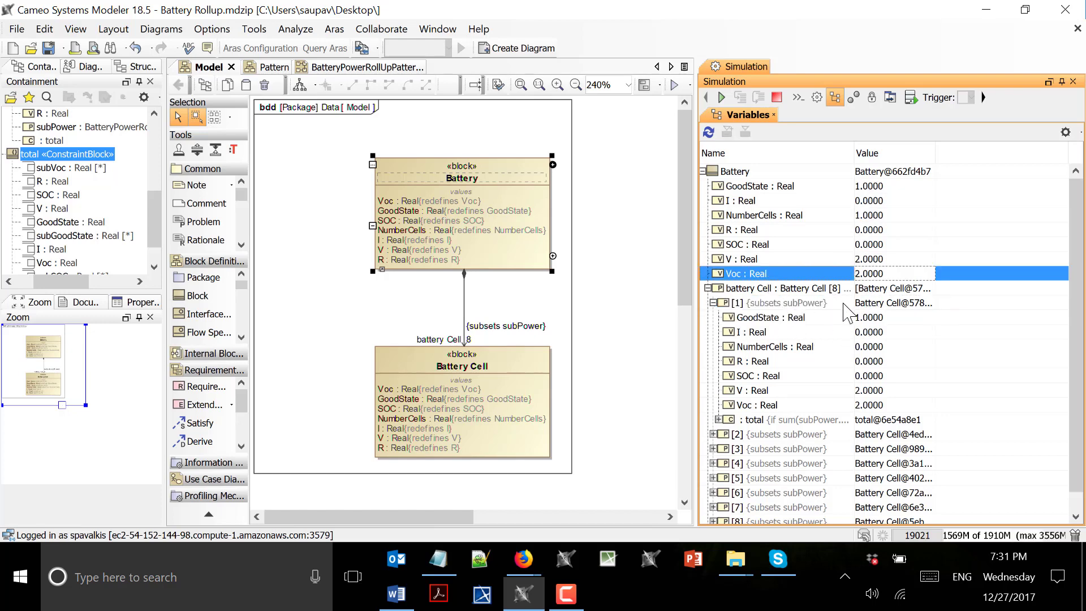
# - Examine the total constraint's equations in the Pattern diagram alongside the simulated battery values
pyautogui.click(312, 69)
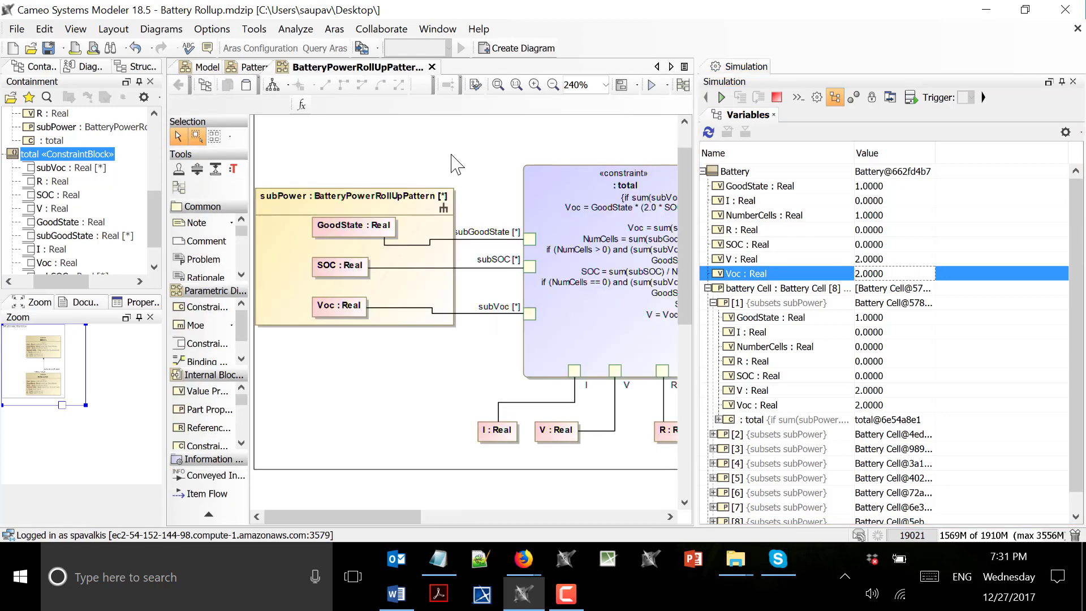
pyautogui.click(252, 67)
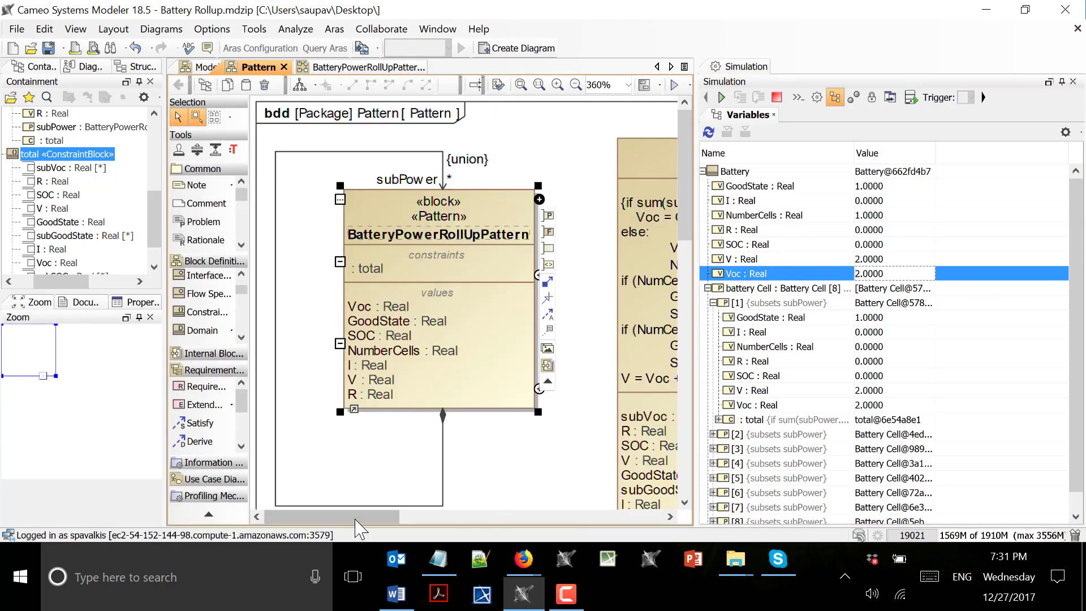
pyautogui.moveTo(355, 516); pyautogui.dragTo(428, 517)
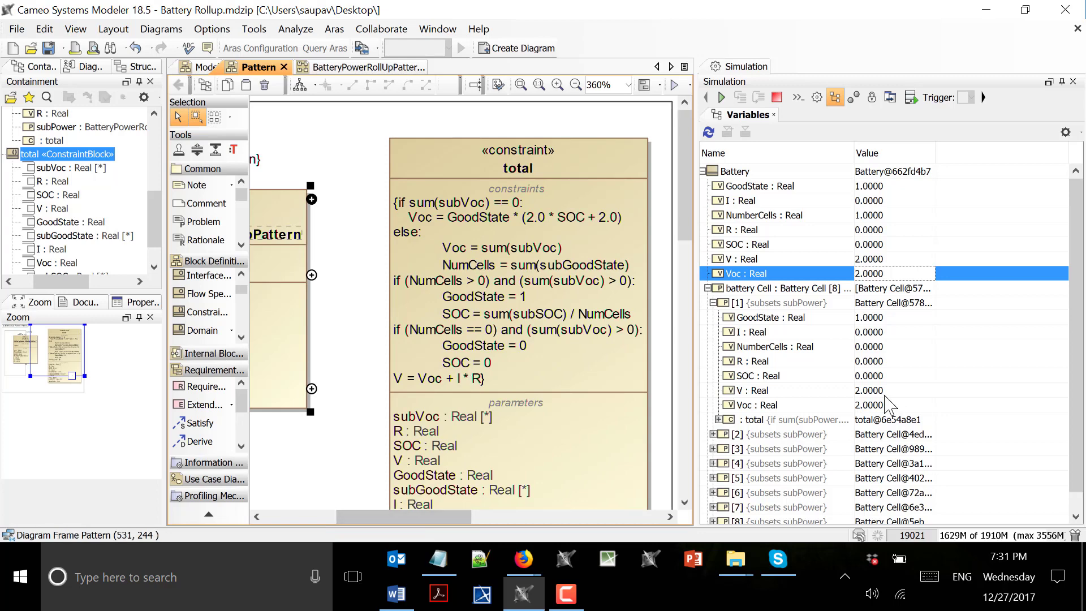
# - Expand battery Cell instance [2] in the simulation variables and set its GoodState to 1
pyautogui.click(713, 434)
pyautogui.click(858, 449)
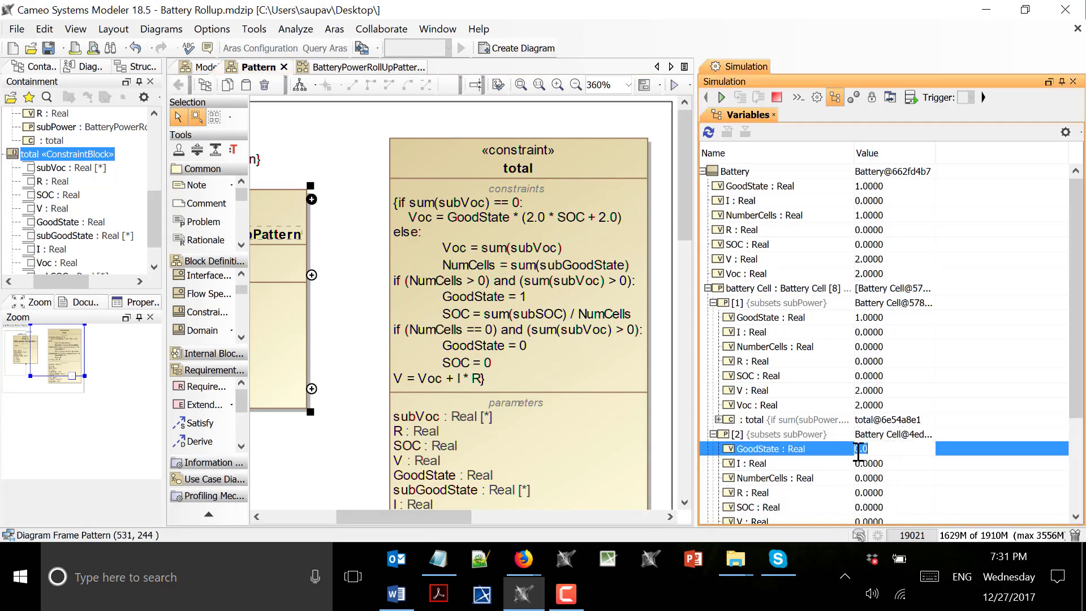
pyautogui.write('1')
pyautogui.click(817, 393)
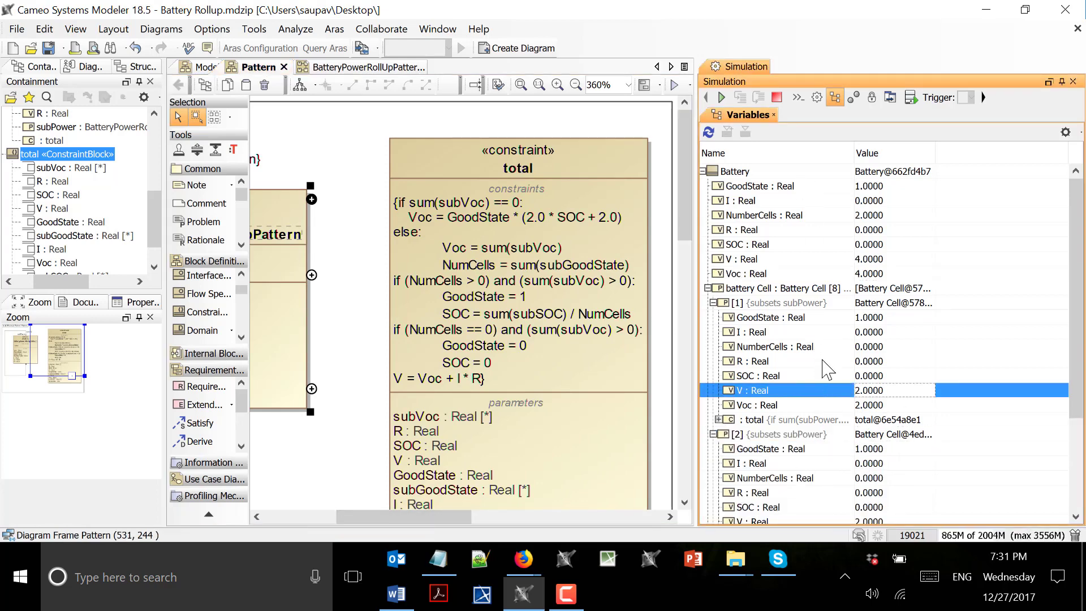
# - Set the SOC of battery Cell instance [2] to 2
pyautogui.scroll(-3, 806, 452)
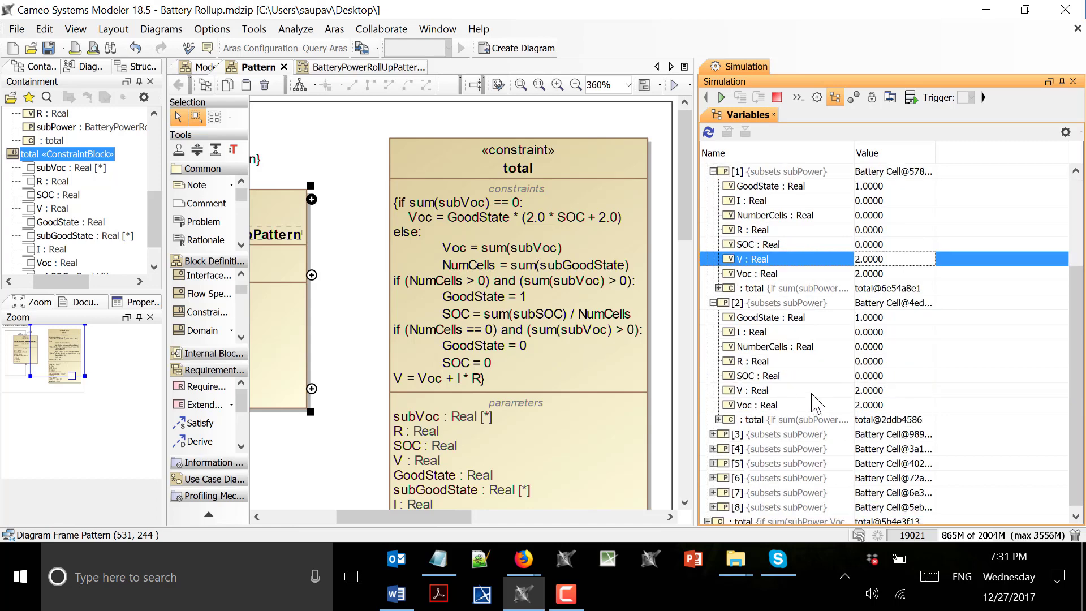
pyautogui.click(860, 376)
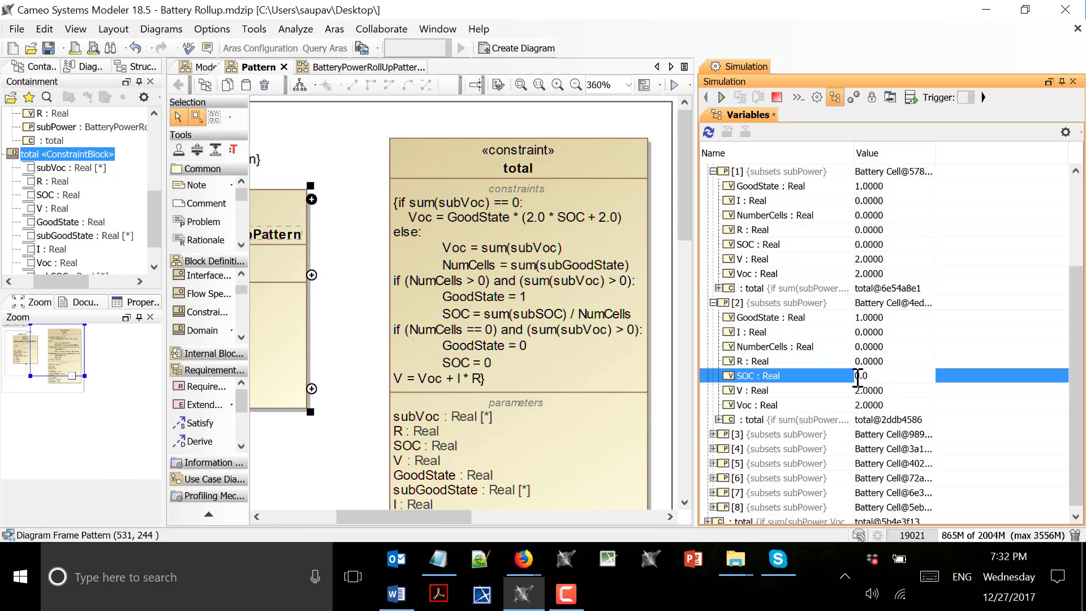
pyautogui.write('2')
pyautogui.click(806, 320)
# - Set the SOC of battery Cell instance [1] to 1 and review the rolled-up battery values
pyautogui.scroll(3, 806, 325)
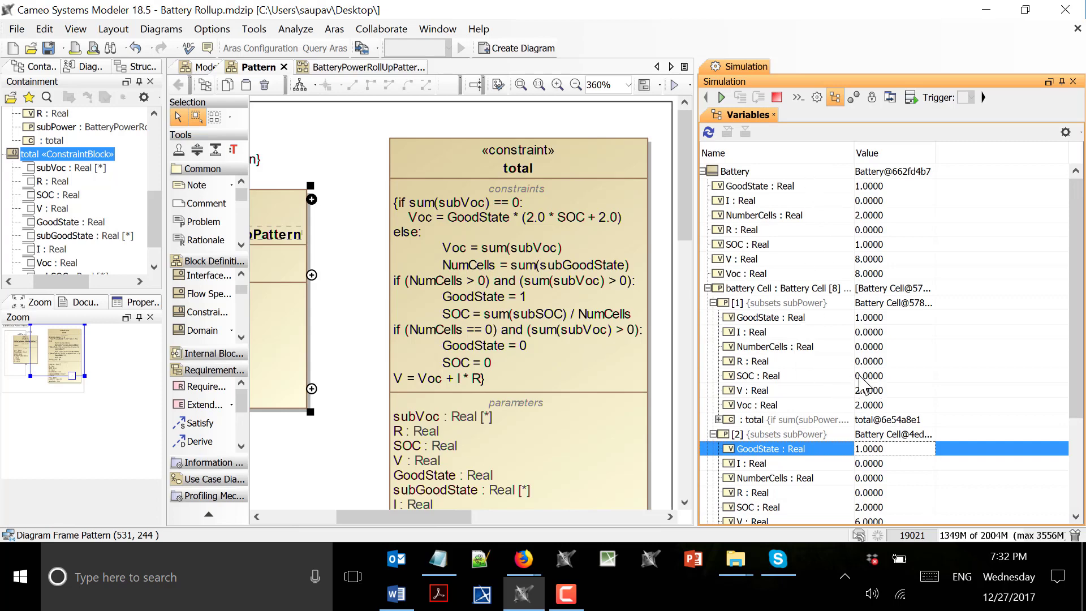
pyautogui.click(860, 377)
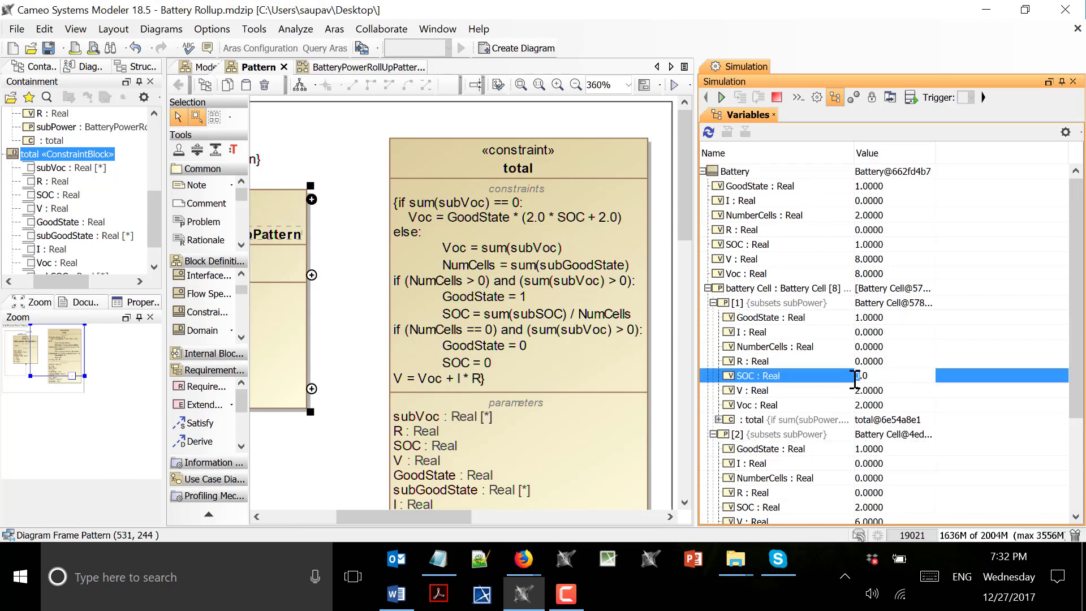
pyautogui.write('1')
pyautogui.click(812, 336)
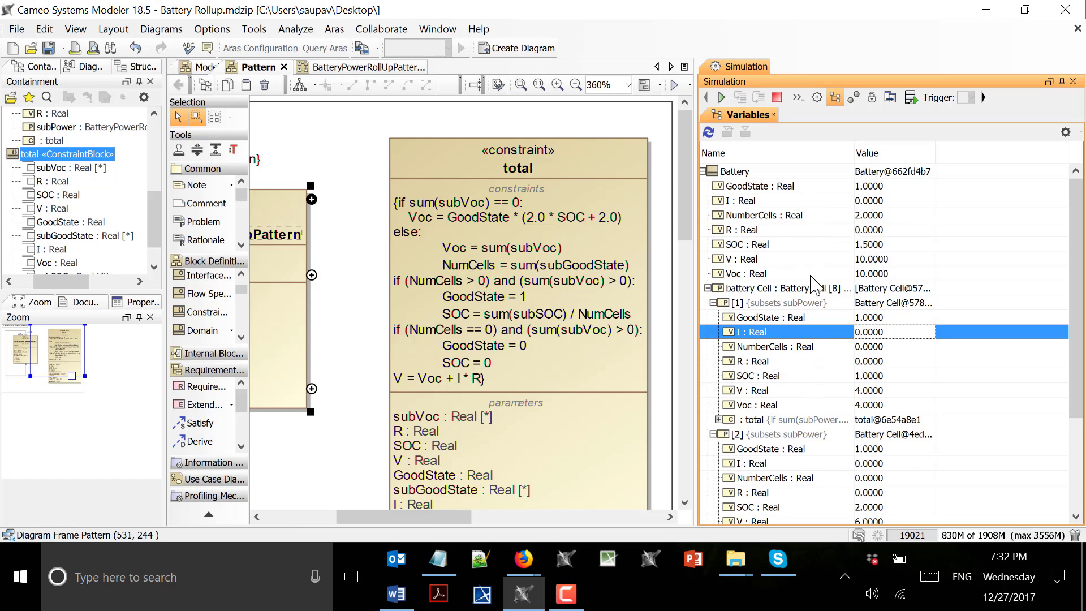
pyautogui.scroll(-1, 818, 275)
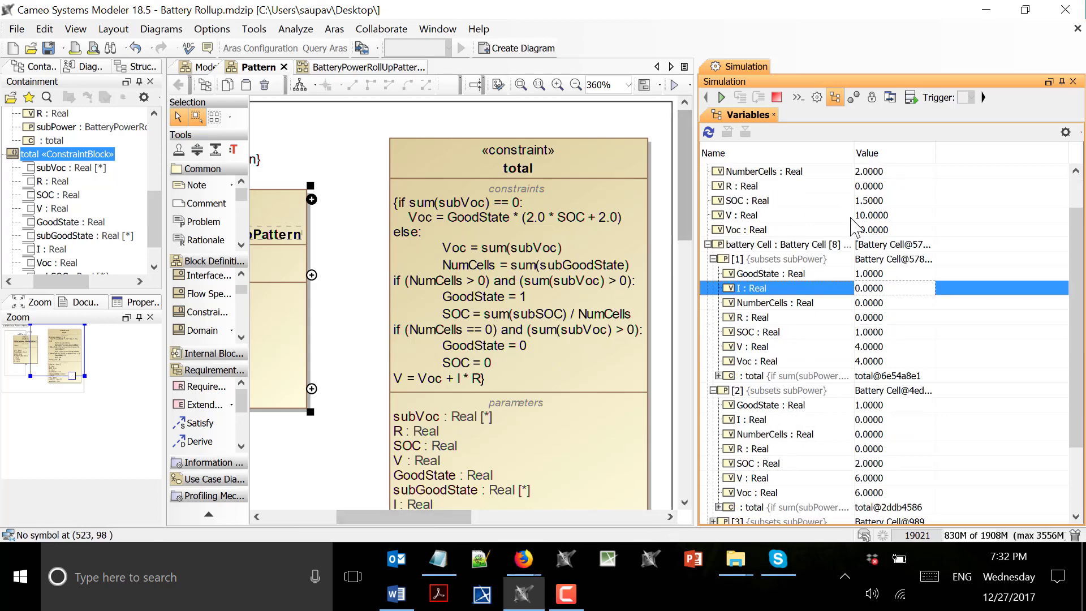
pyautogui.scroll(2, 848, 226)
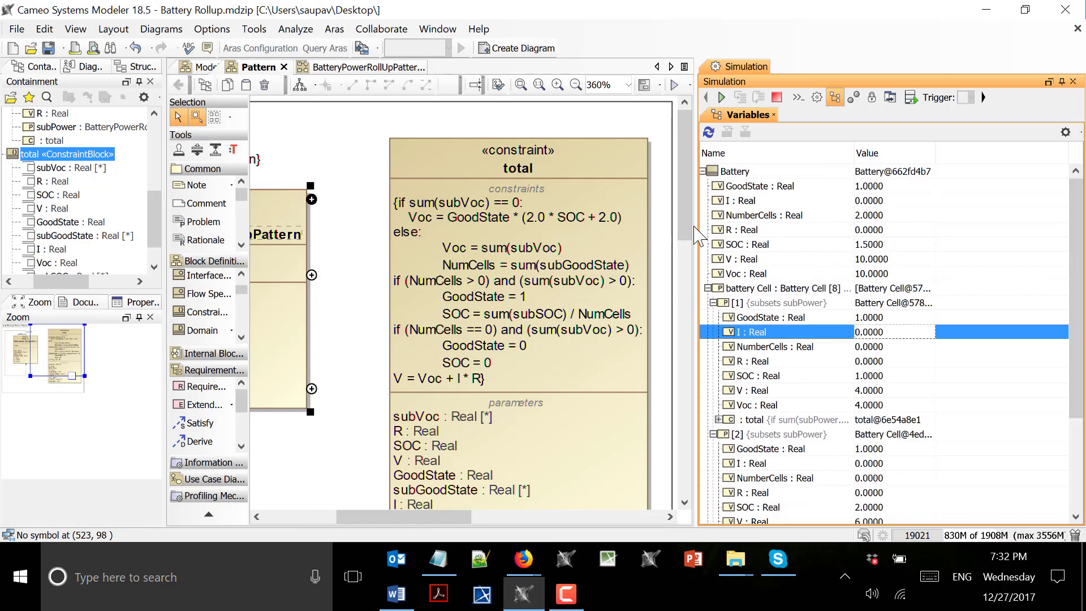
# - Switch to the battery model notes in Word, examine the cell's state machine description, and return to Cameo Systems Modeler
pyautogui.click(396, 592)
pyautogui.scroll(5, 375, 296)
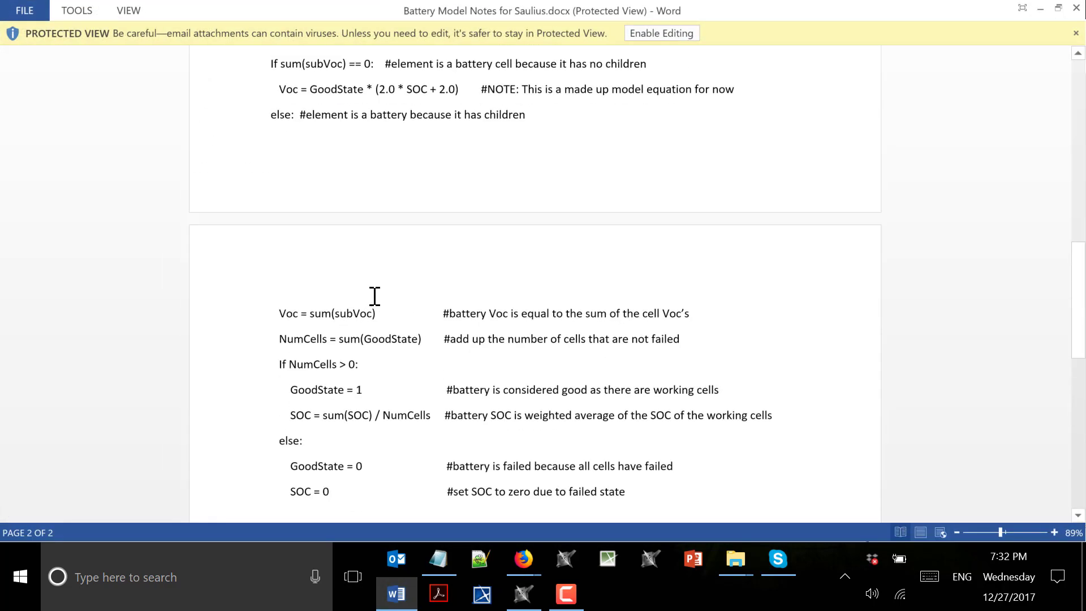
pyautogui.scroll(8, 379, 296)
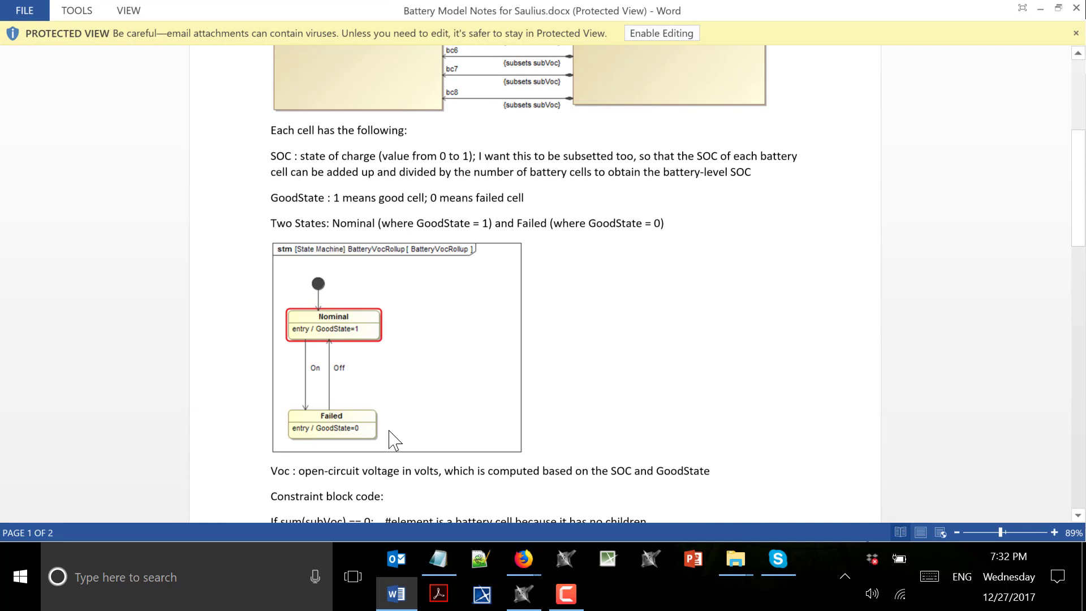
pyautogui.scroll(3, 339, 456)
pyautogui.scroll(-2, 310, 393)
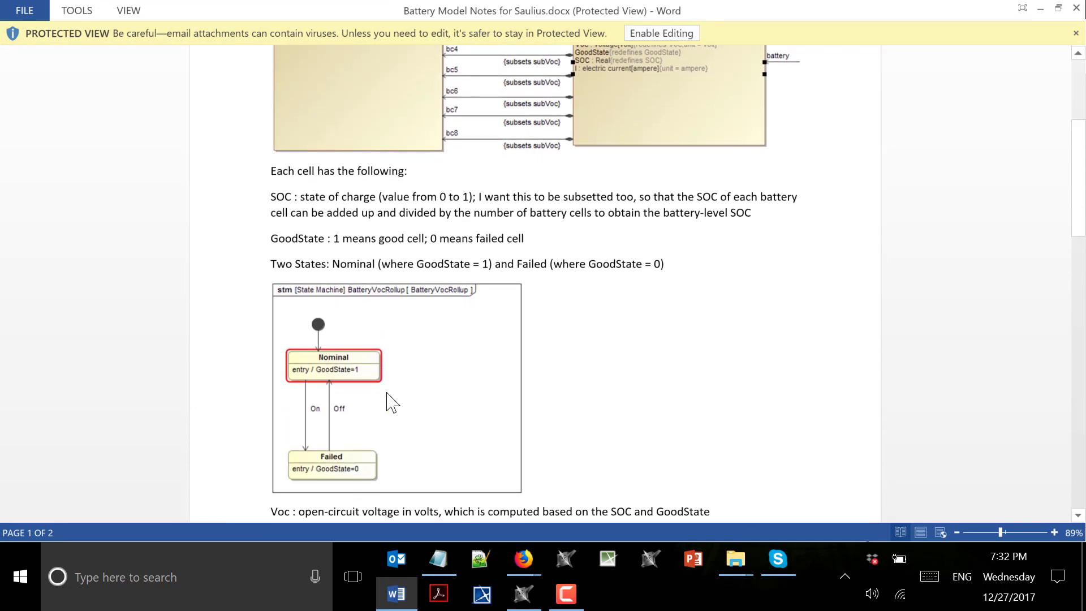
pyautogui.click(521, 600)
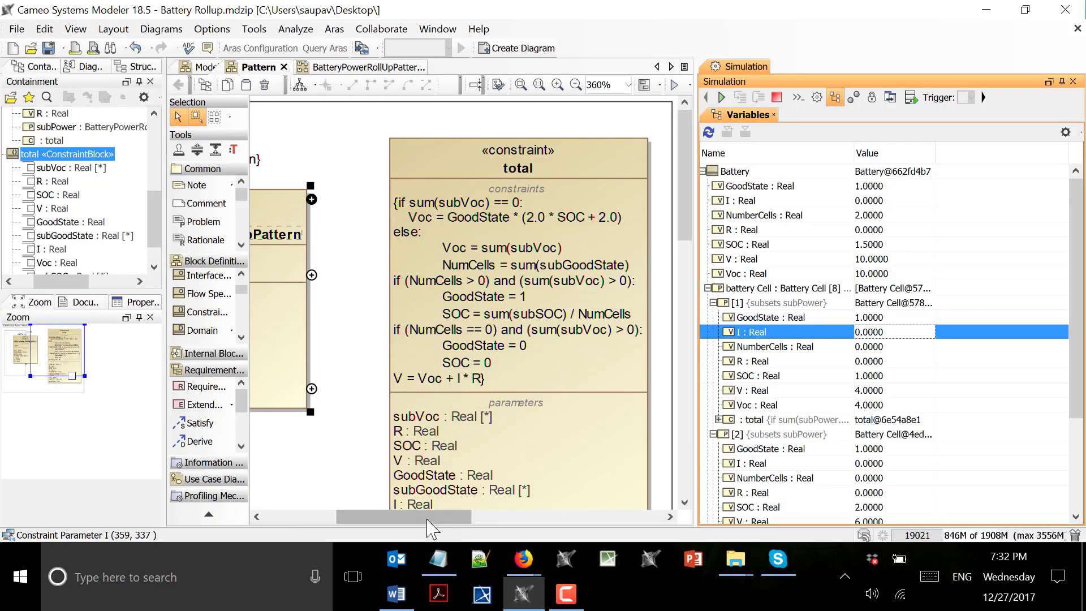
# - Terminate the running simulation and close the Simulation window
pyautogui.moveTo(433, 519); pyautogui.dragTo(352, 517)
pyautogui.click(777, 98)
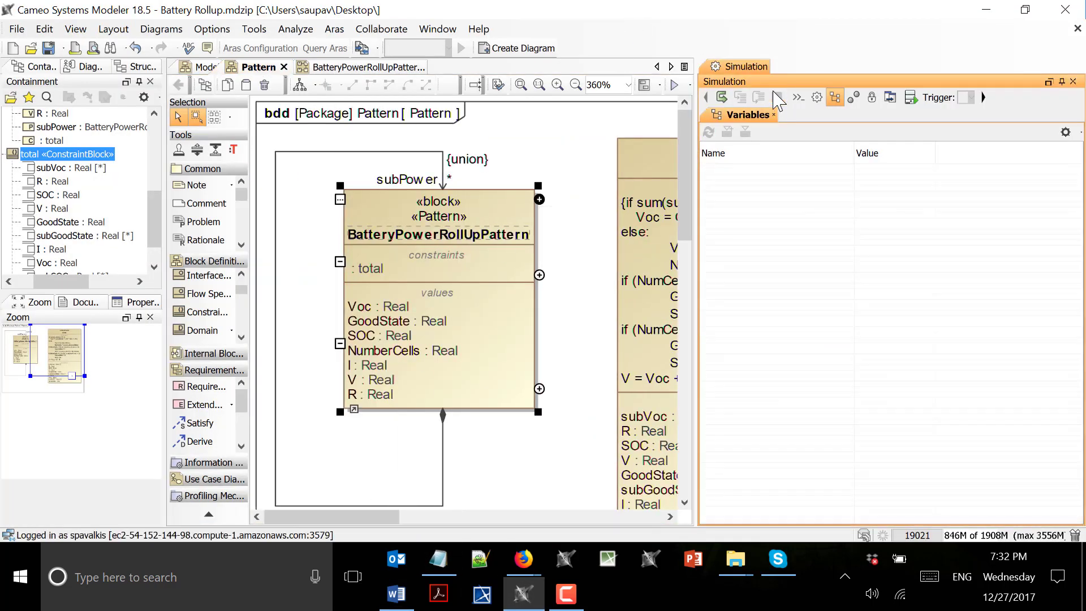
pyautogui.click(1073, 81)
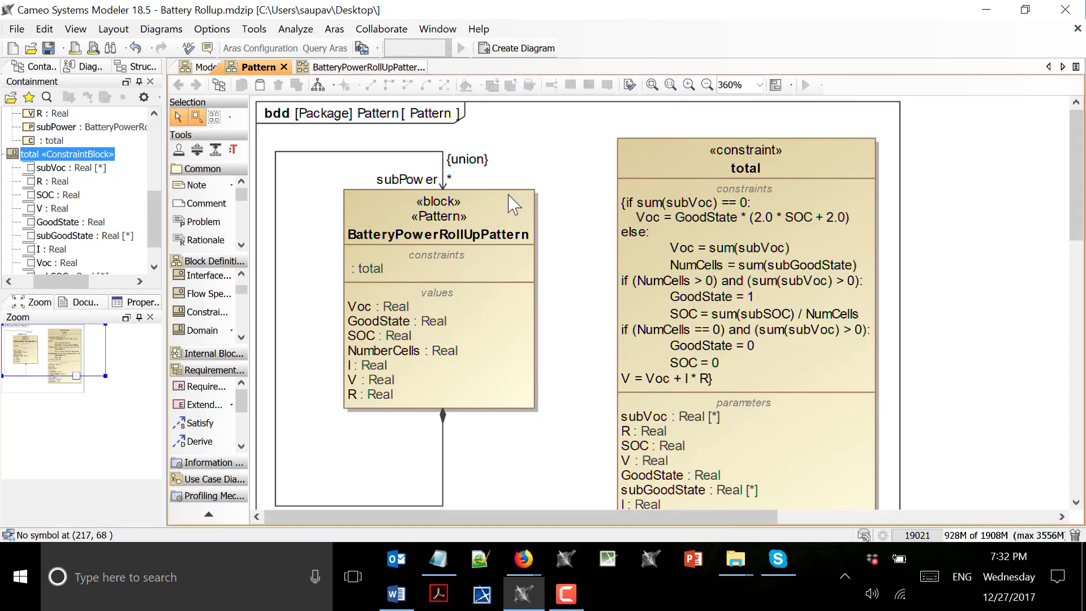
# - Create a state machine diagram for the BatteryPowerRollUpPattern block
pyautogui.rightClick(501, 216)
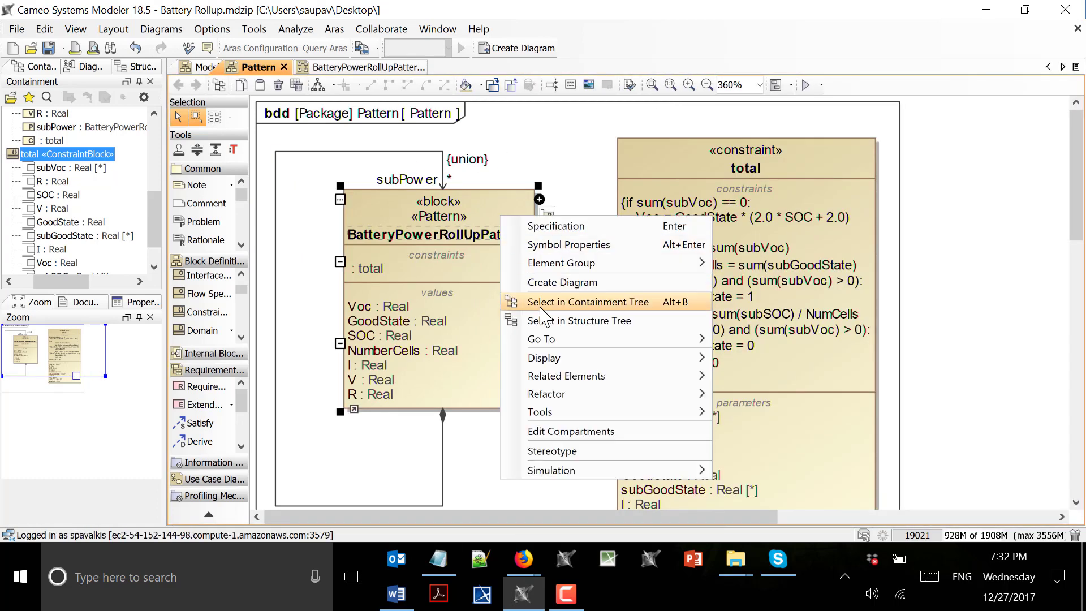
pyautogui.click(577, 283)
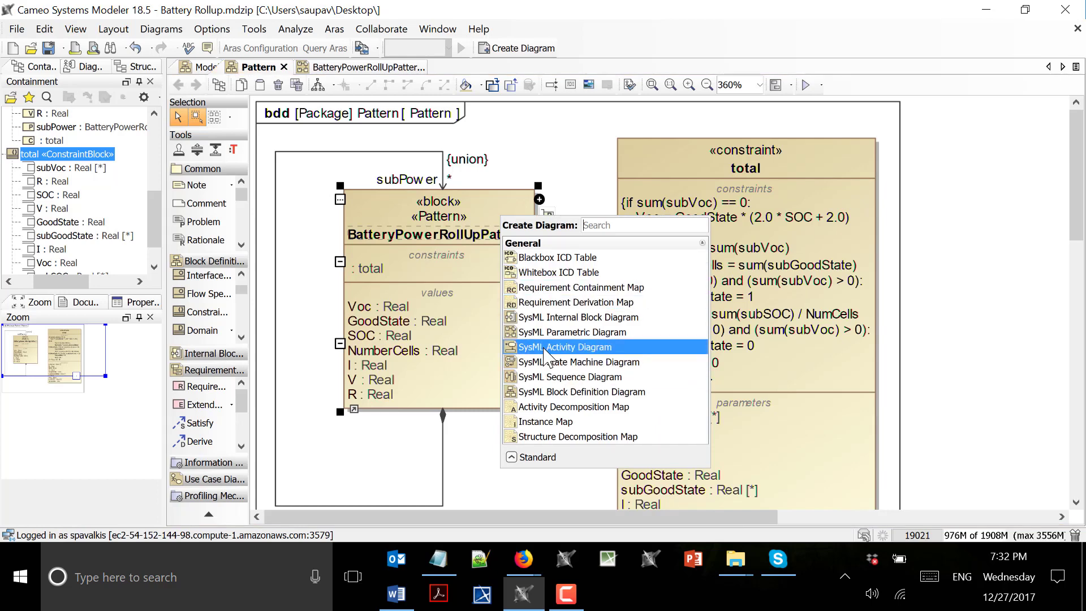
pyautogui.press('Escape')
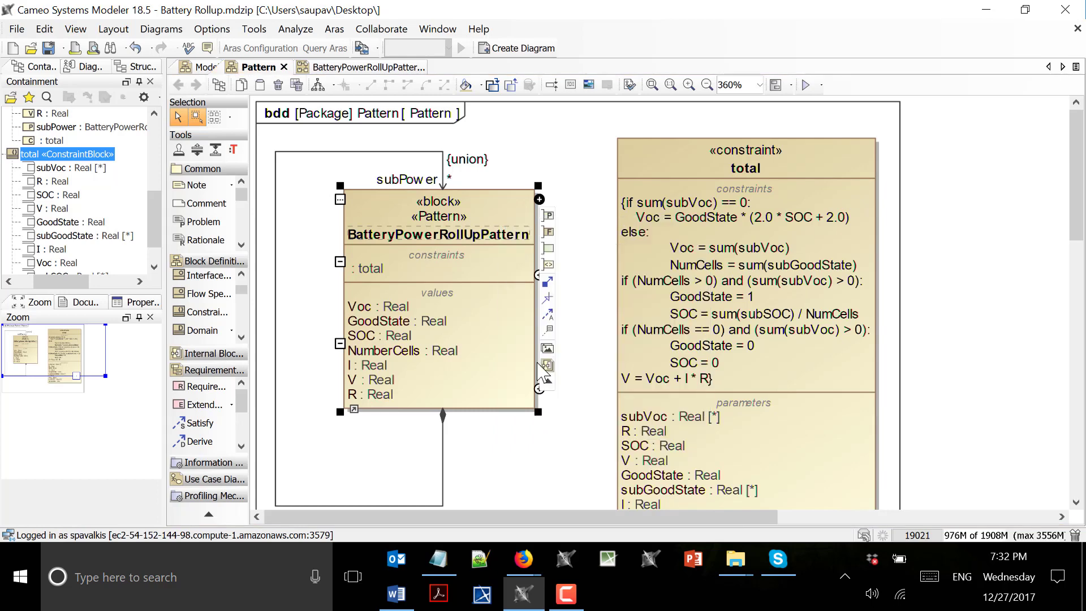
pyautogui.click(538, 363)
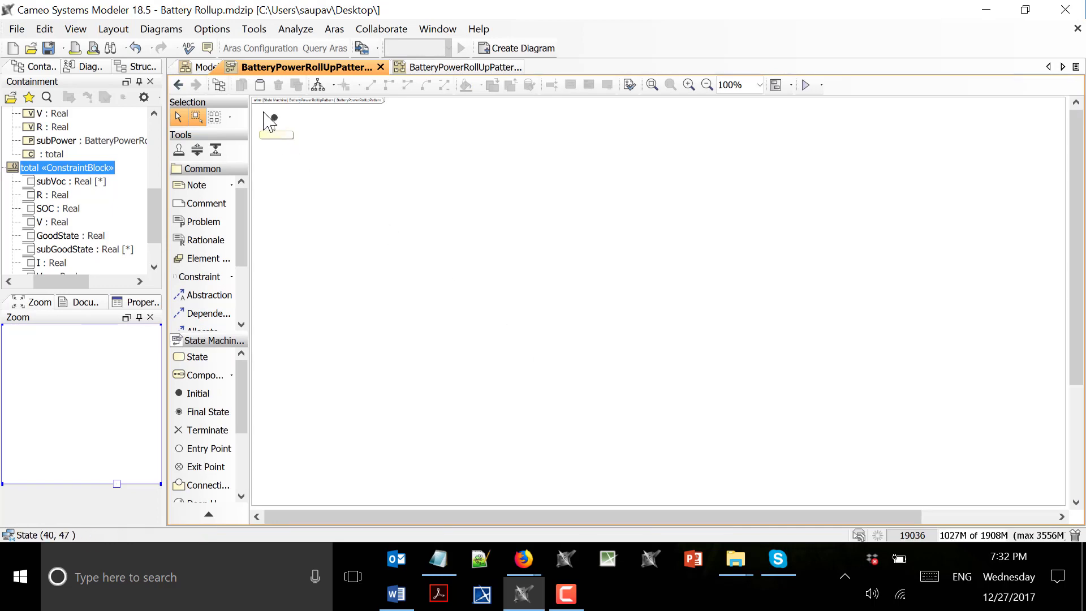
# - Check the state names in the Word notes, shrink the state machine's diagram frame to its contents, and name the first state Normal
pyautogui.click(399, 598)
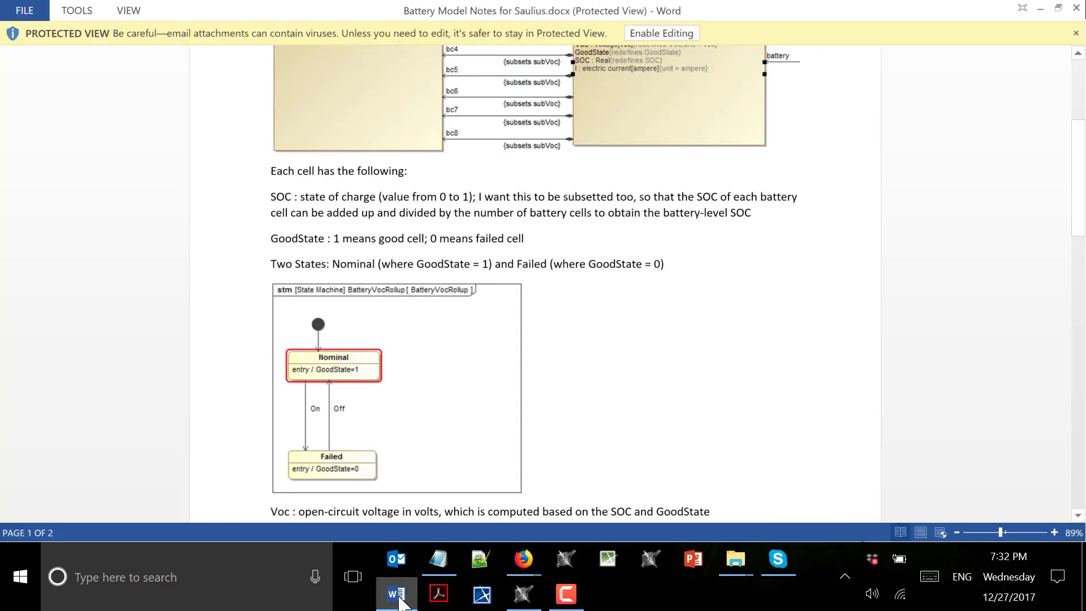
pyautogui.click(399, 598)
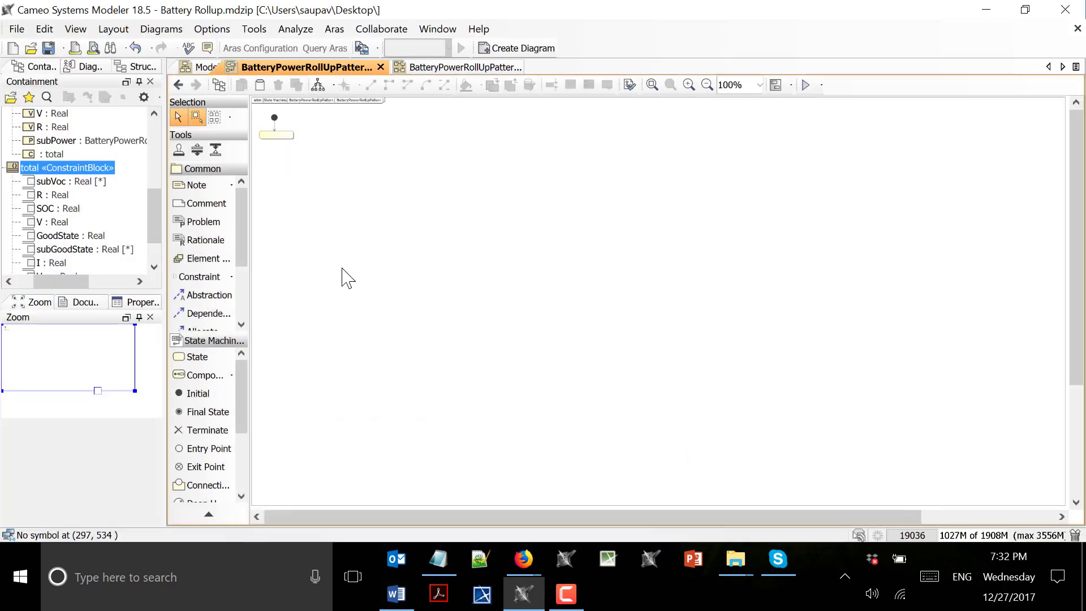
pyautogui.doubleClick(1061, 506)
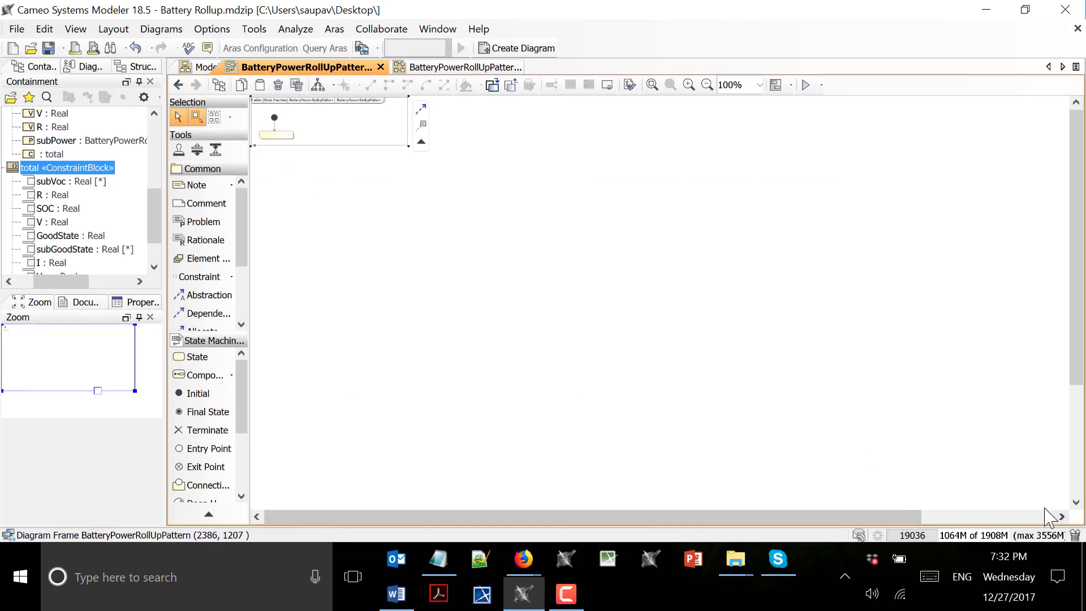
pyautogui.scroll(6, 371, 239)
pyautogui.scroll(3, 399, 340)
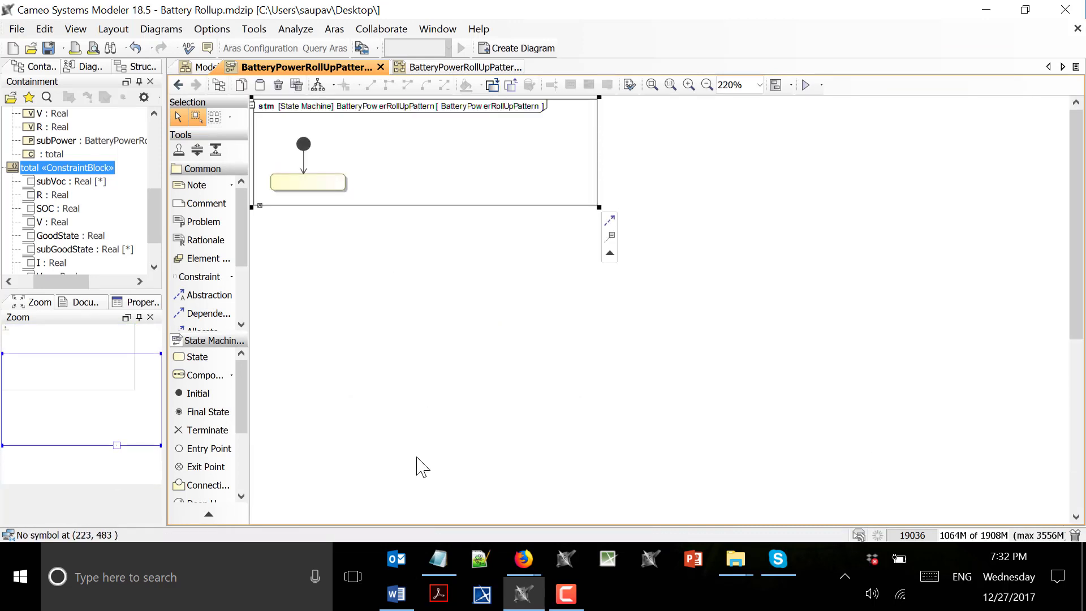
pyautogui.click(314, 176)
pyautogui.write('Normal')
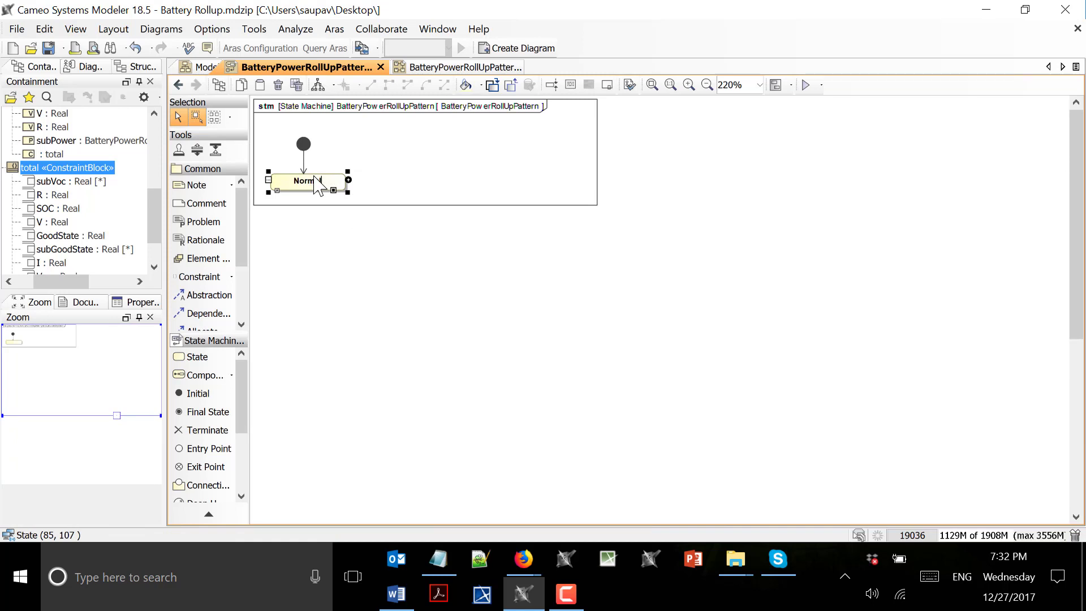
pyautogui.click(323, 212)
# - Add a transition from the Normal state to a new state below it and name that state Failed
pyautogui.click(332, 189)
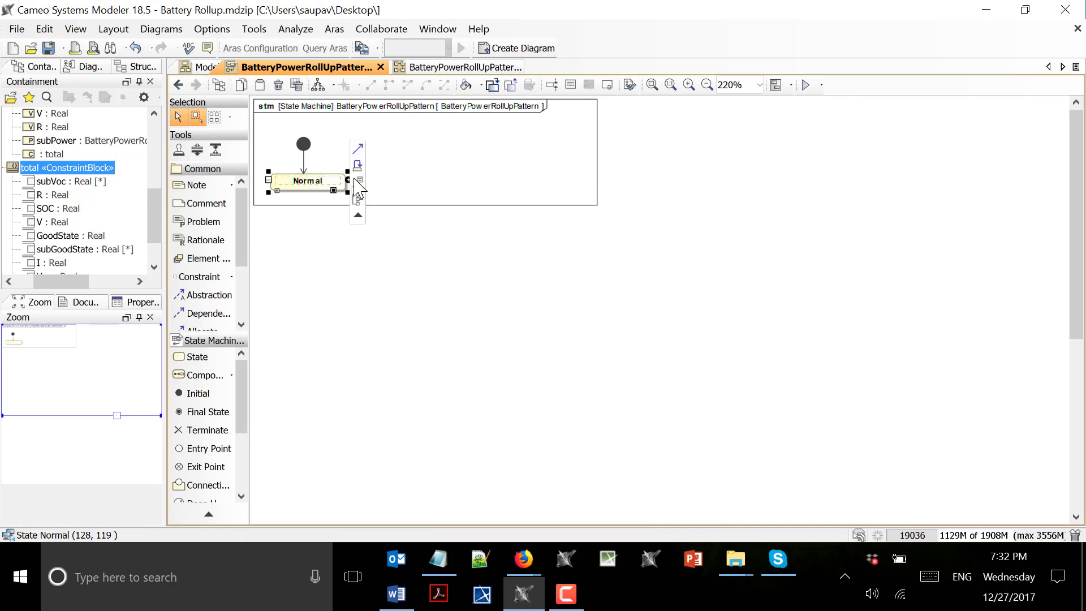
pyautogui.click(358, 150)
pyautogui.click(326, 249)
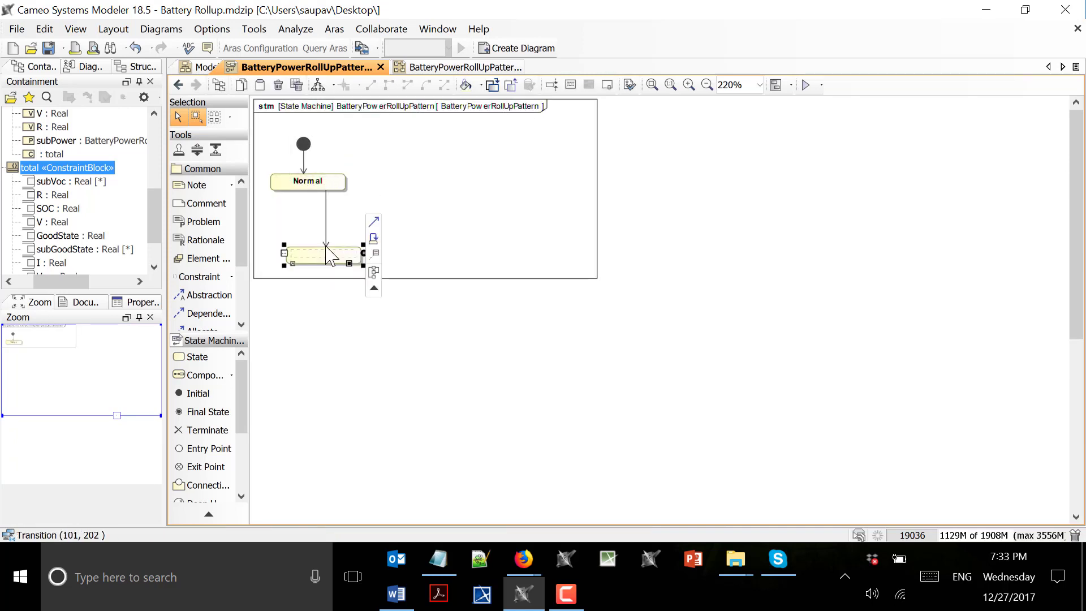
pyautogui.write('Failed')
pyautogui.click(352, 345)
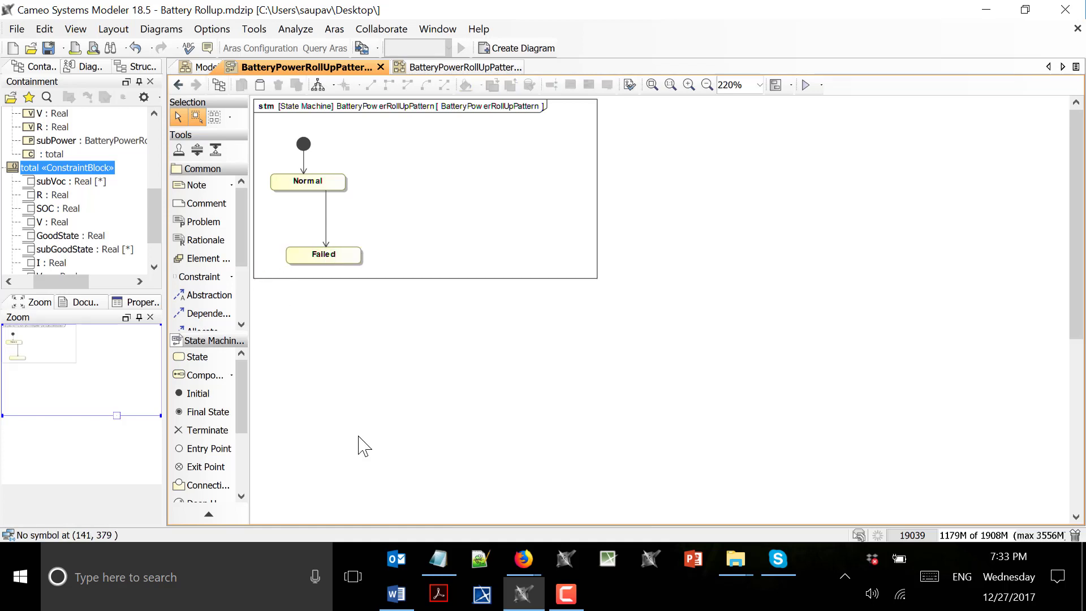
# - Correct the spelling of the lower state's name to Failed
pyautogui.click(338, 261)
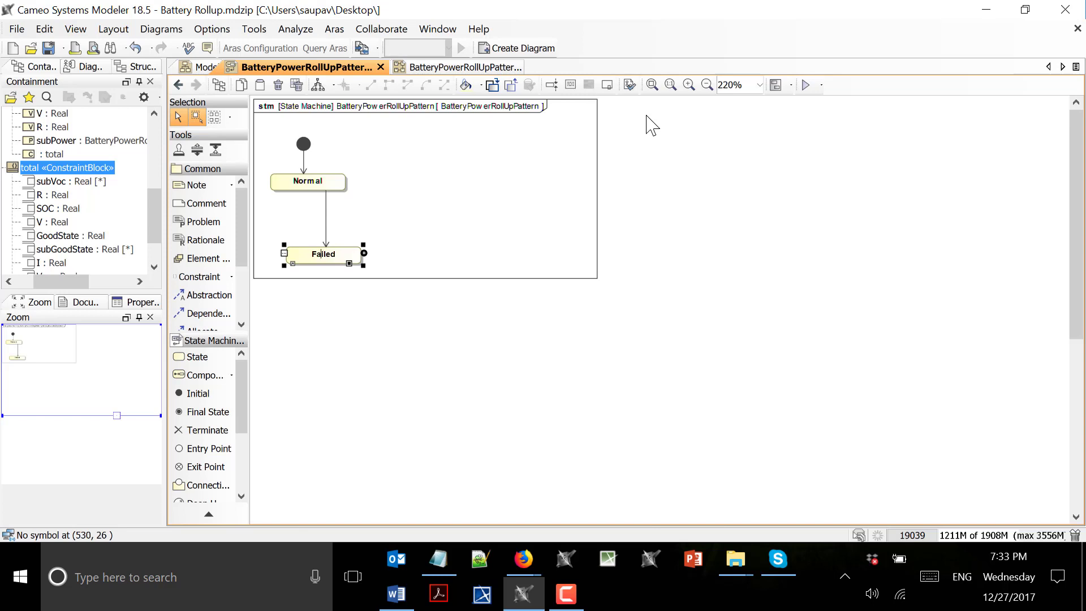
pyautogui.write('l')
pyautogui.keyDown('ctrl'); pyautogui.scroll(1, 477, 345); pyautogui.keyUp('ctrl')
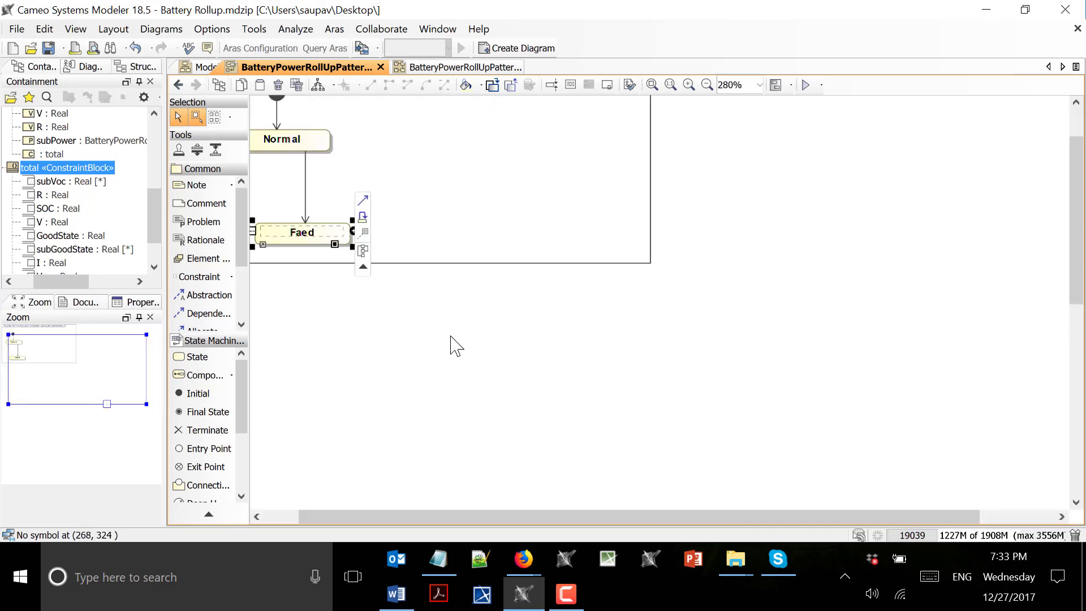
pyautogui.keyDown('ctrl'); pyautogui.scroll(1, 346, 267); pyautogui.keyUp('ctrl')
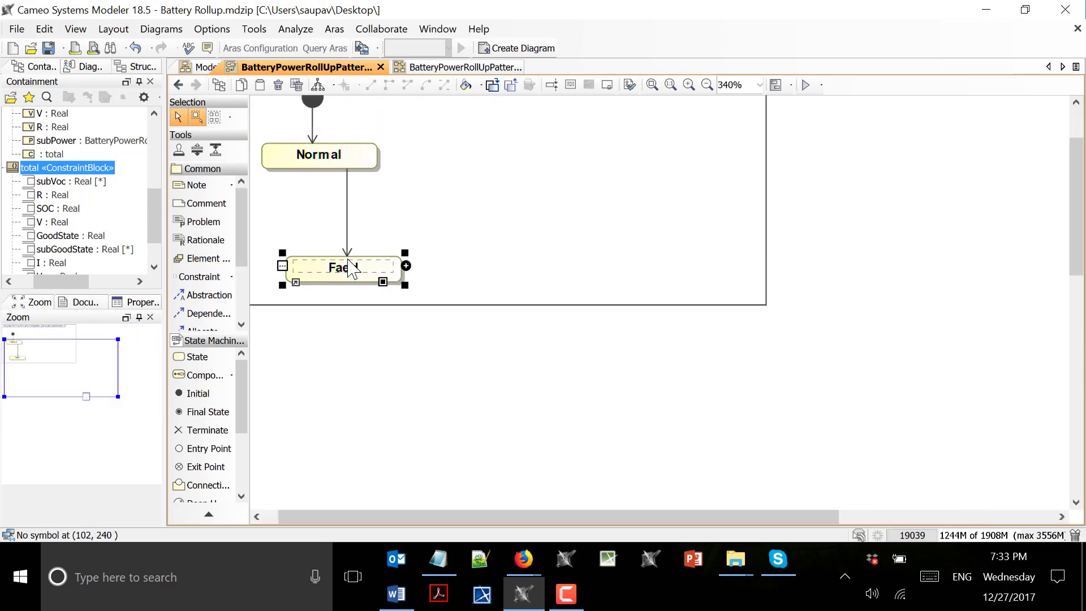
pyautogui.scroll(3, 346, 310)
pyautogui.moveTo(350, 351); pyautogui.dragTo(344, 343)
pyautogui.click(342, 334)
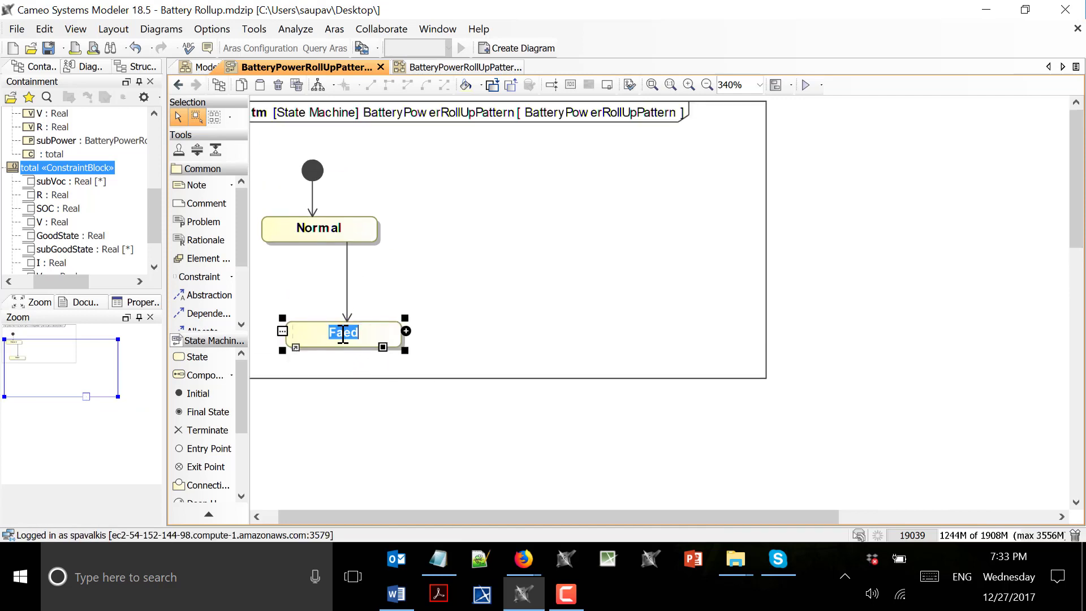
pyautogui.click(342, 334)
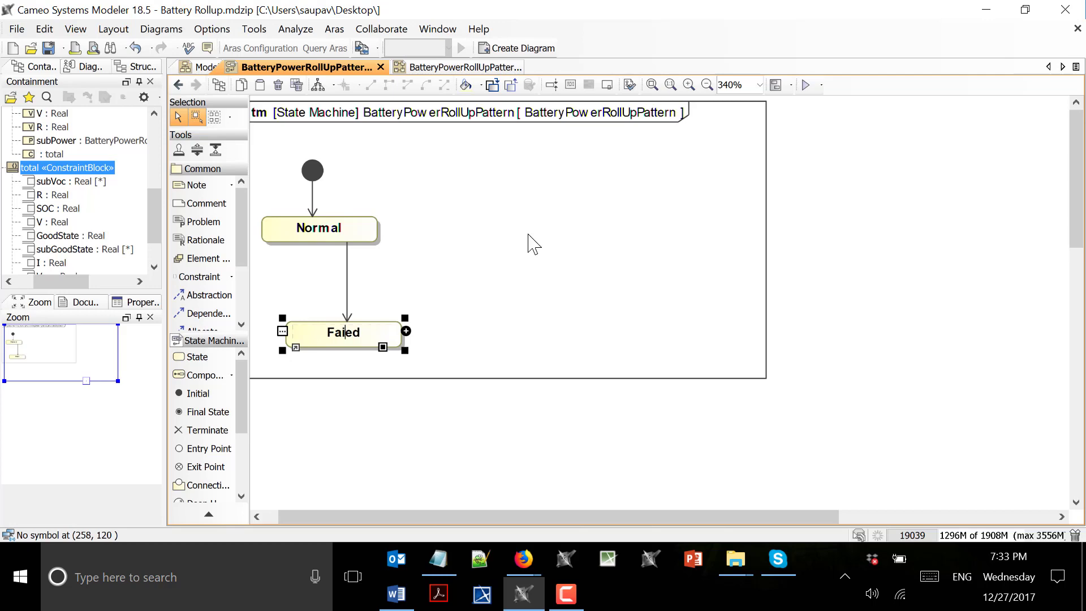
pyautogui.write('l')
pyautogui.click(473, 412)
# - Check the transitions and entry actions in the Word notes' state machine, and return to the state machine diagram in Cameo Systems Modeler
pyautogui.click(396, 594)
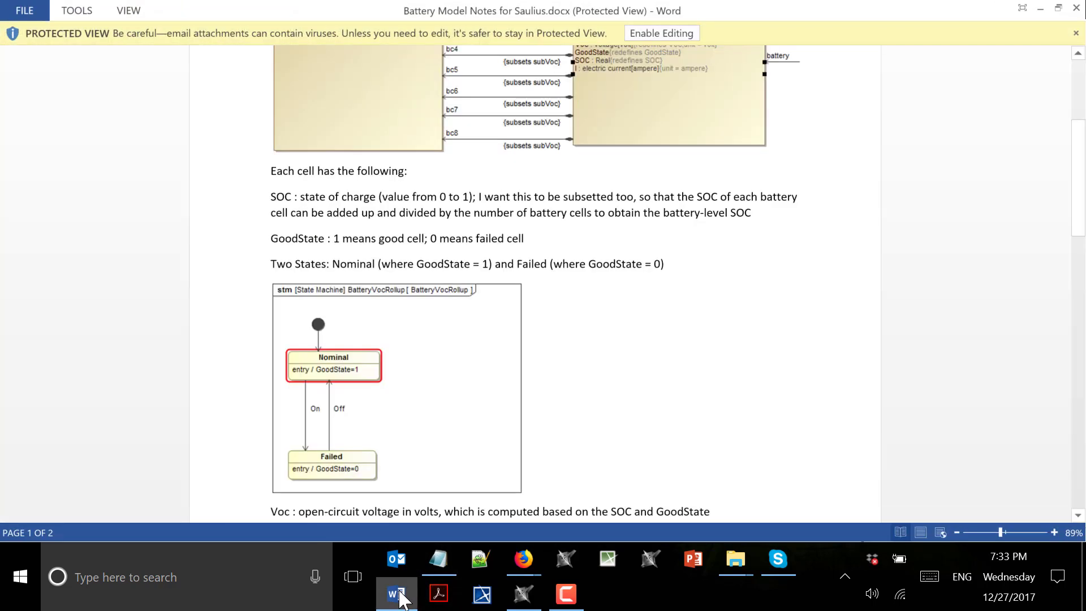
pyautogui.scroll(-3, 433, 407)
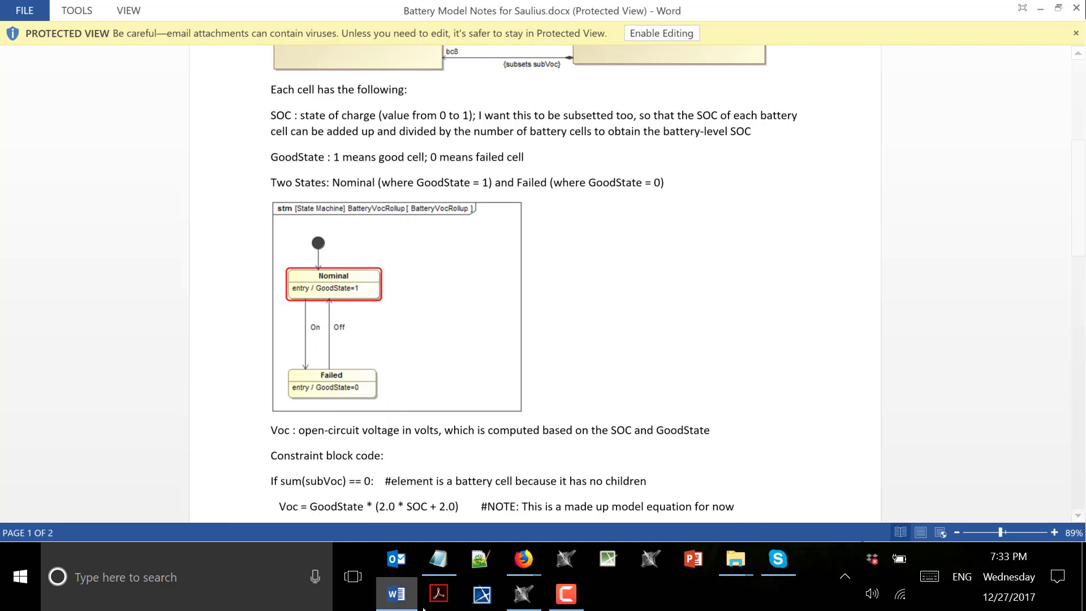
pyautogui.click(523, 594)
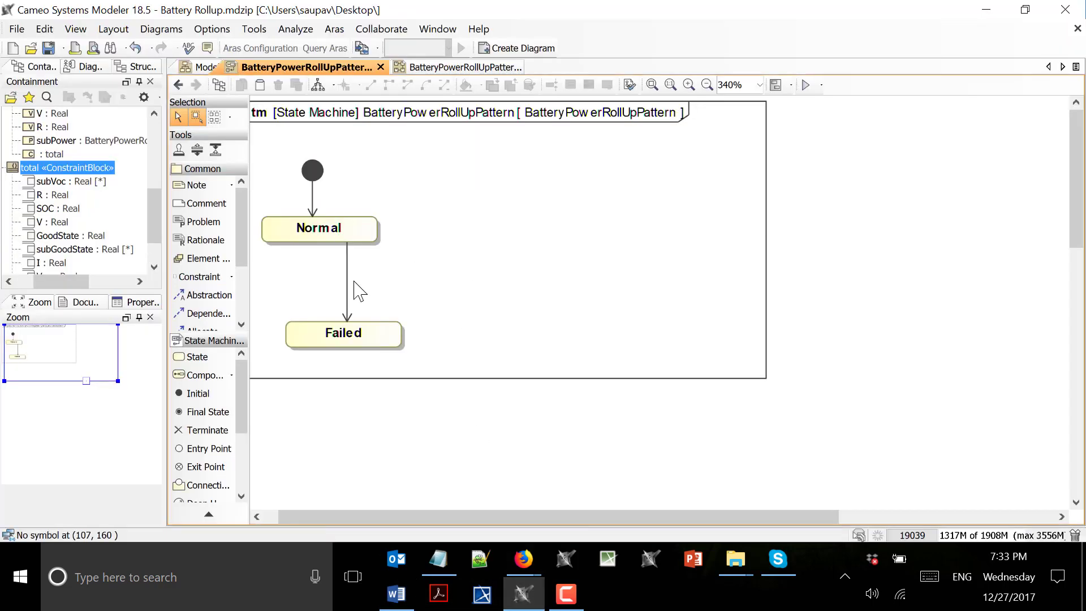
# - Recheck the transition names in the Word notes and name the transition from Normal to Failed "on"
pyautogui.click(537, 605)
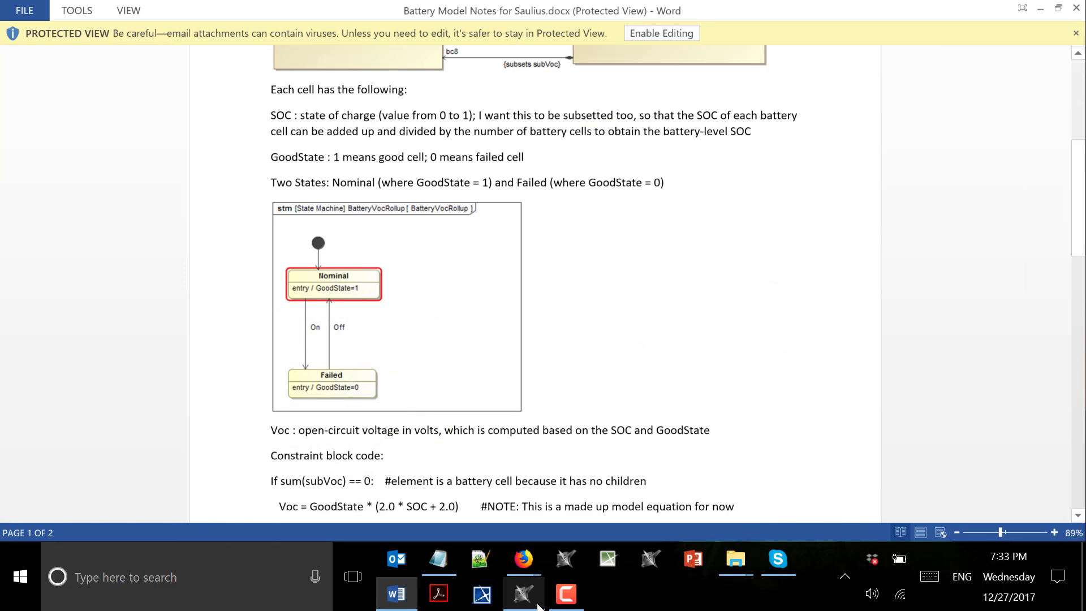
pyautogui.click(537, 603)
pyautogui.click(347, 285)
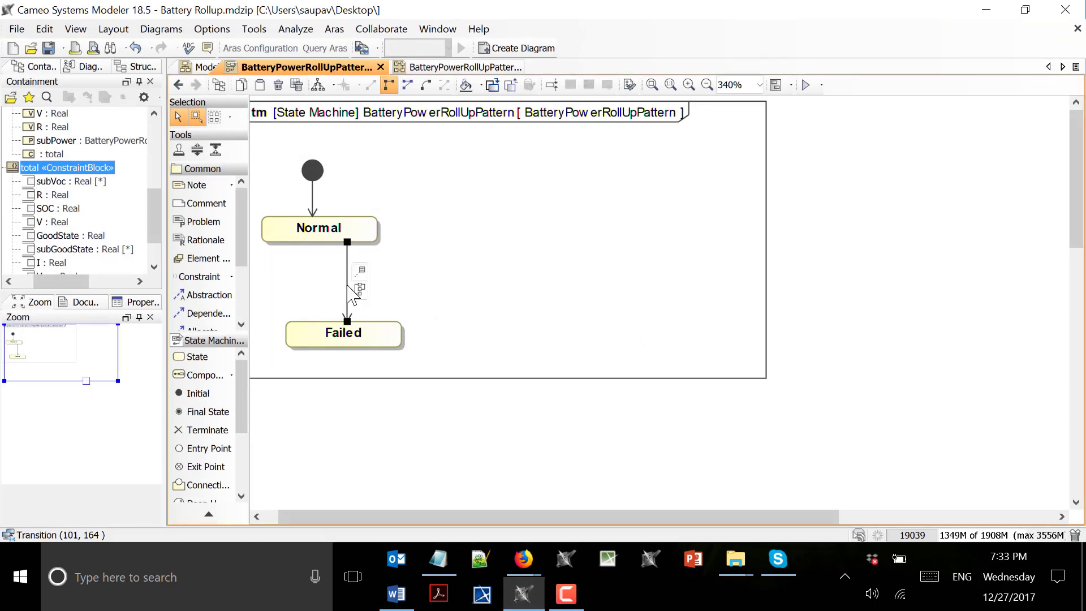
pyautogui.write('on')
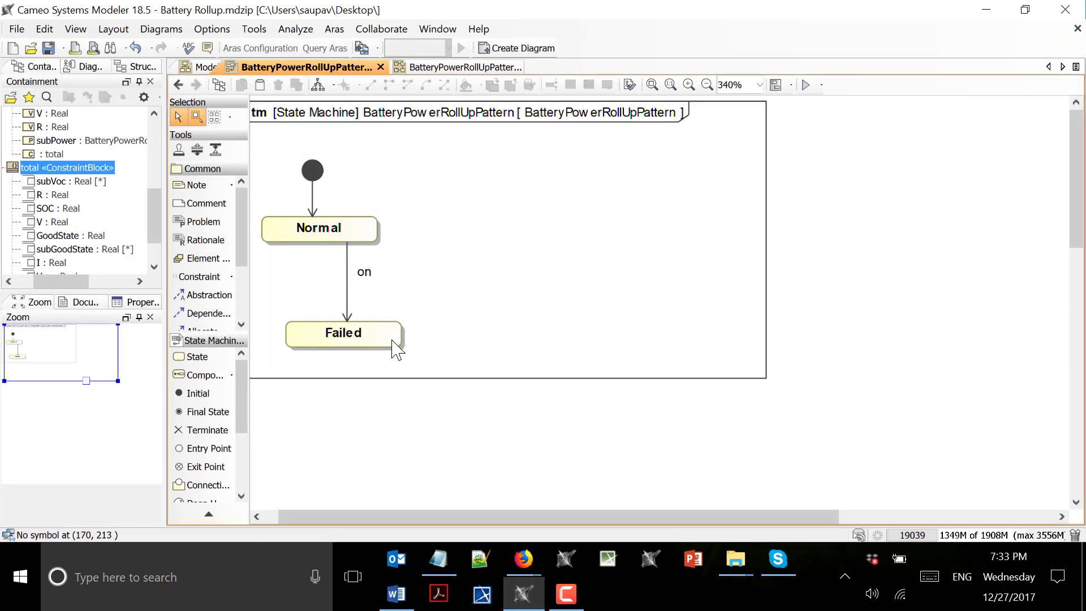
# - Add a return transition from the Failed state to the Normal state and name it "off"
pyautogui.click(396, 335)
pyautogui.click(413, 301)
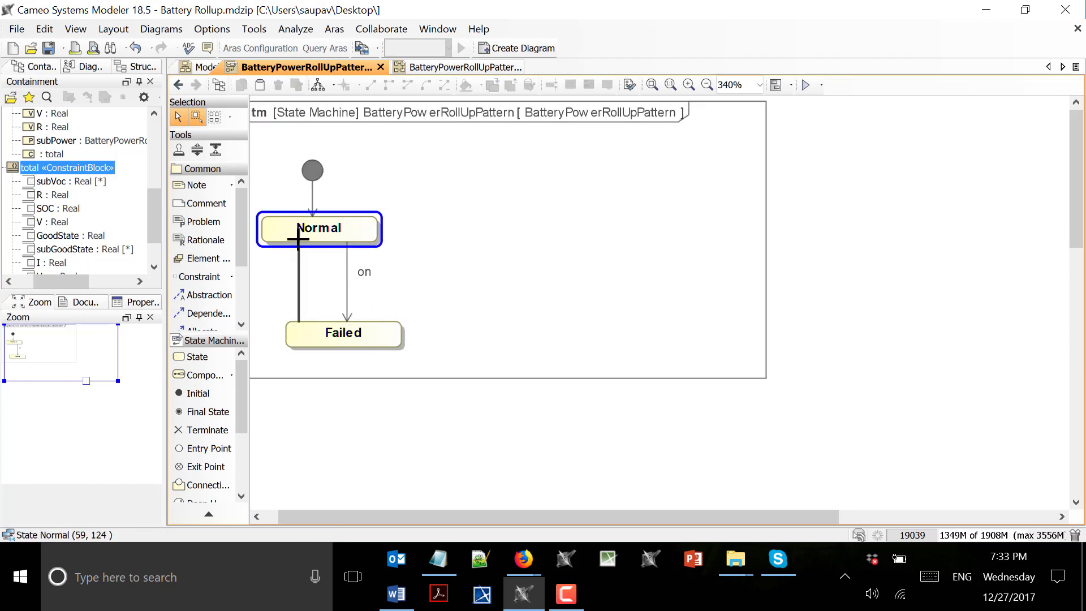
pyautogui.click(298, 236)
pyautogui.write('off')
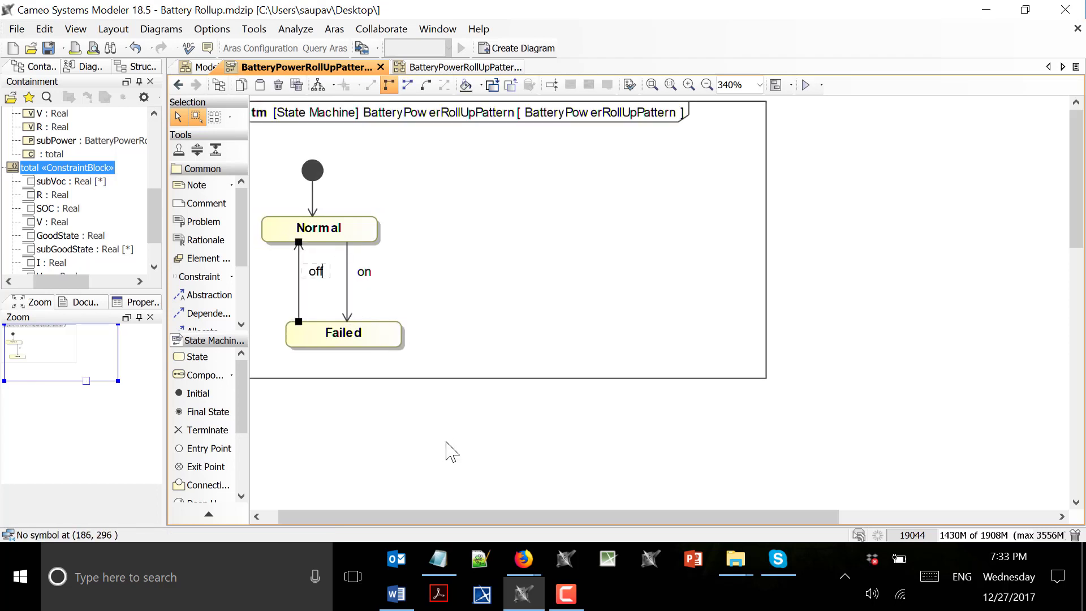
pyautogui.click(447, 449)
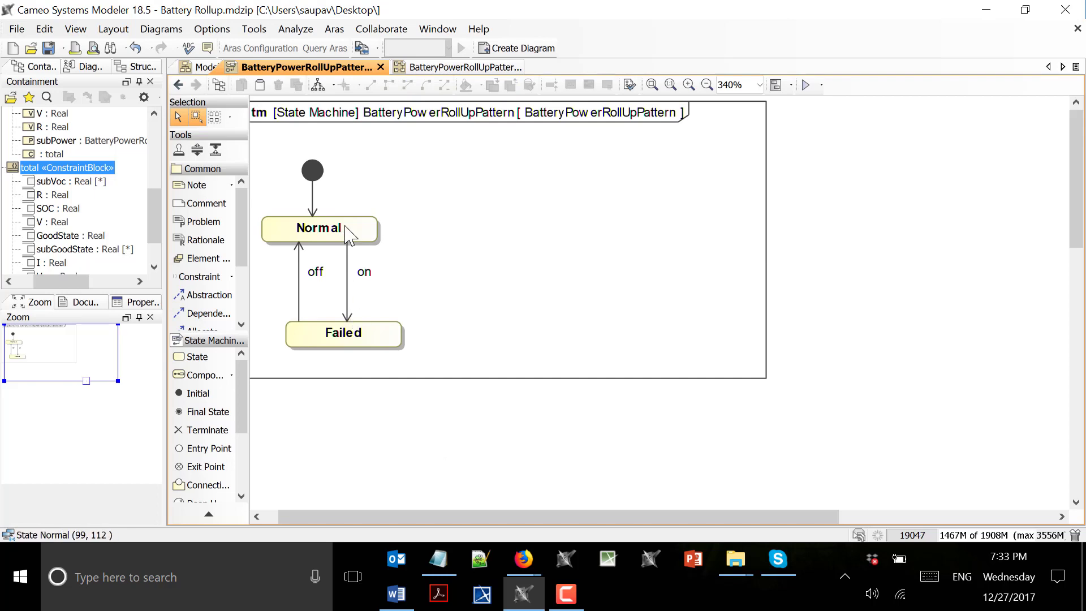
# - Give the Normal state an OpaqueBehavior entry action with the body GoodState=1;
pyautogui.moveTo(368, 517); pyautogui.dragTo(354, 517)
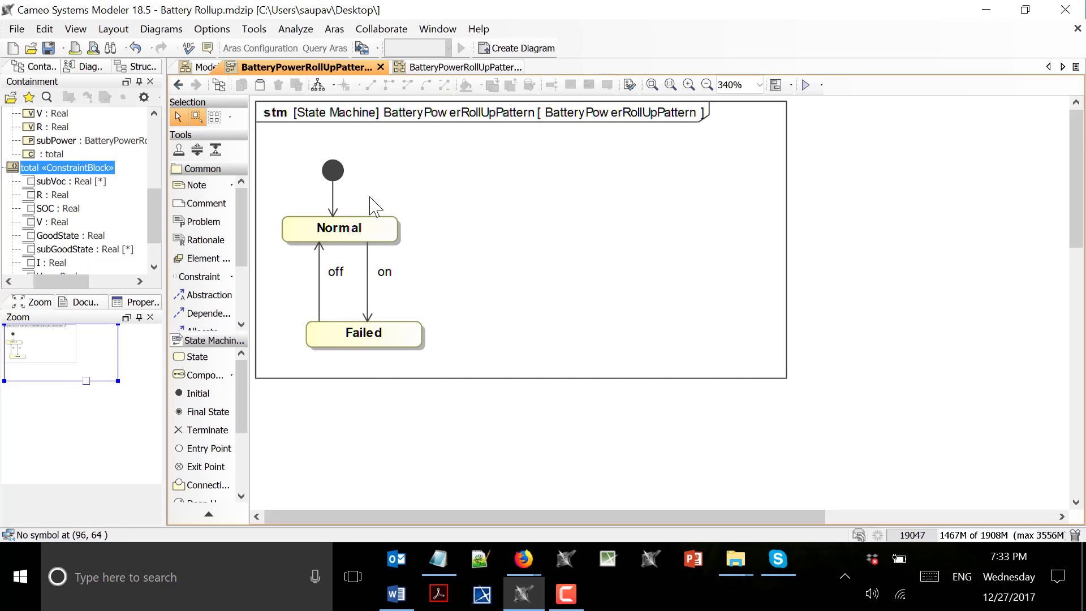
pyautogui.doubleClick(384, 231)
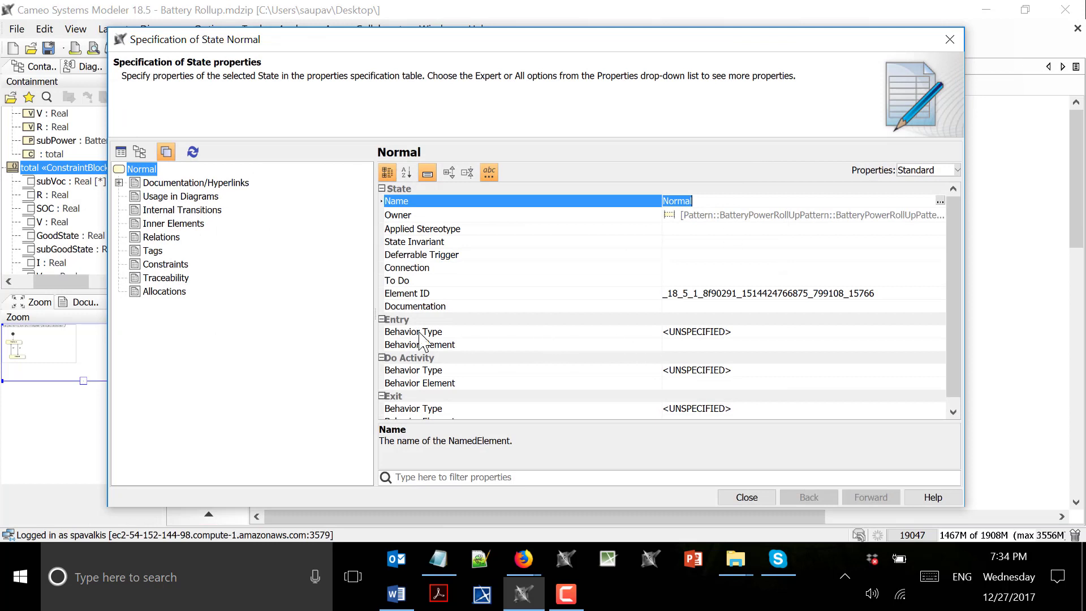
pyautogui.click(676, 332)
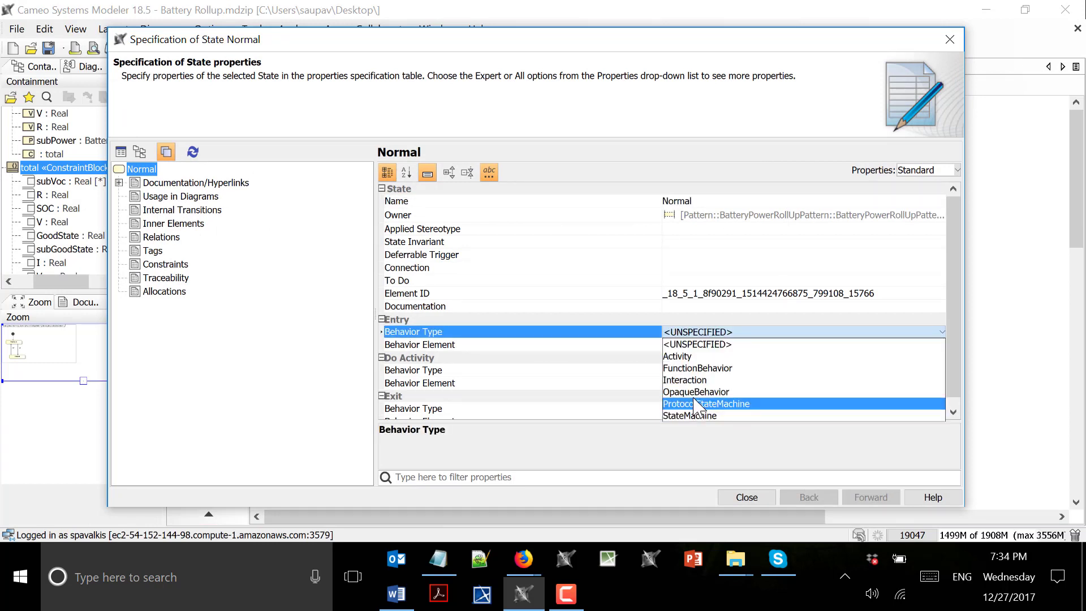
pyautogui.click(702, 393)
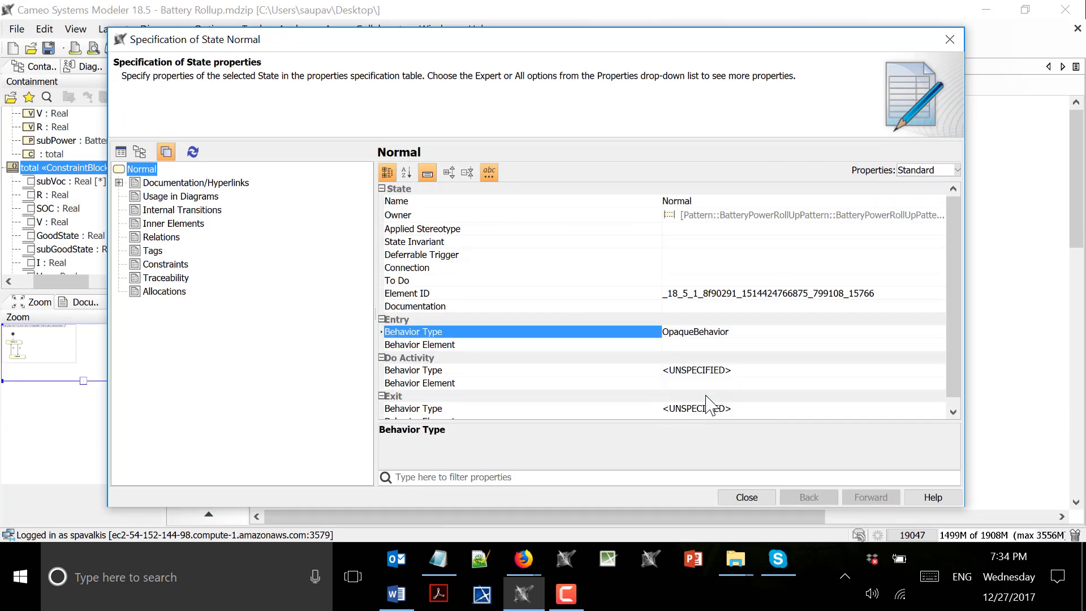
pyautogui.click(692, 368)
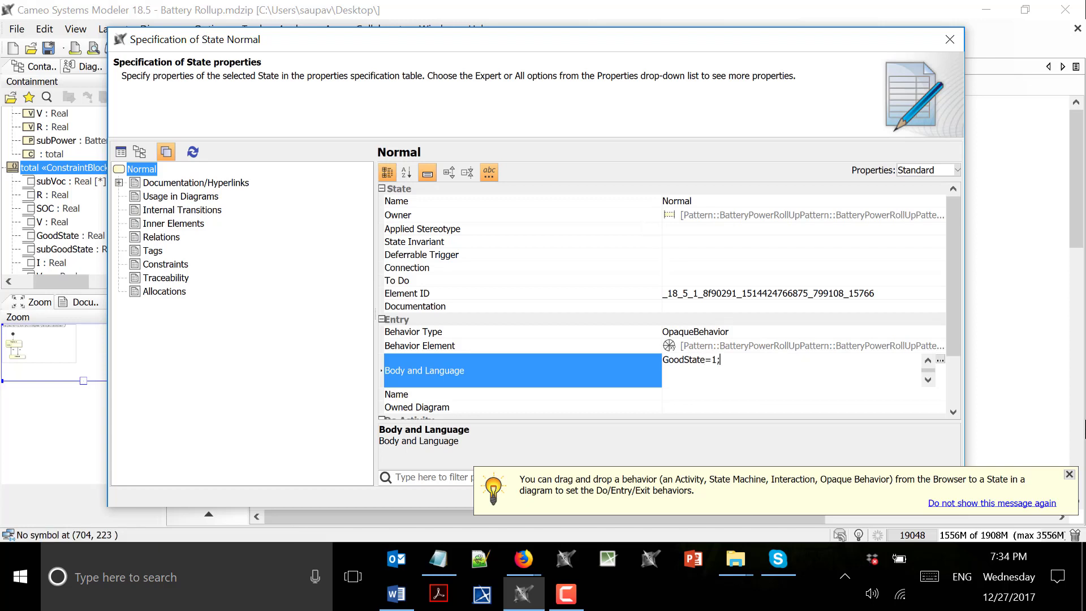
pyautogui.click(1069, 474)
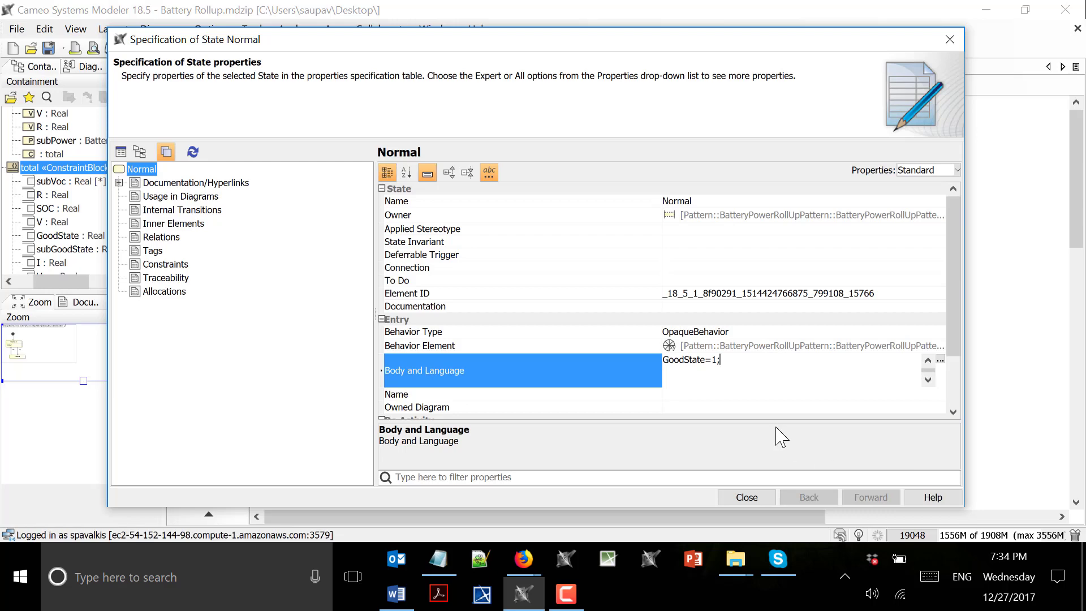
pyautogui.click(755, 501)
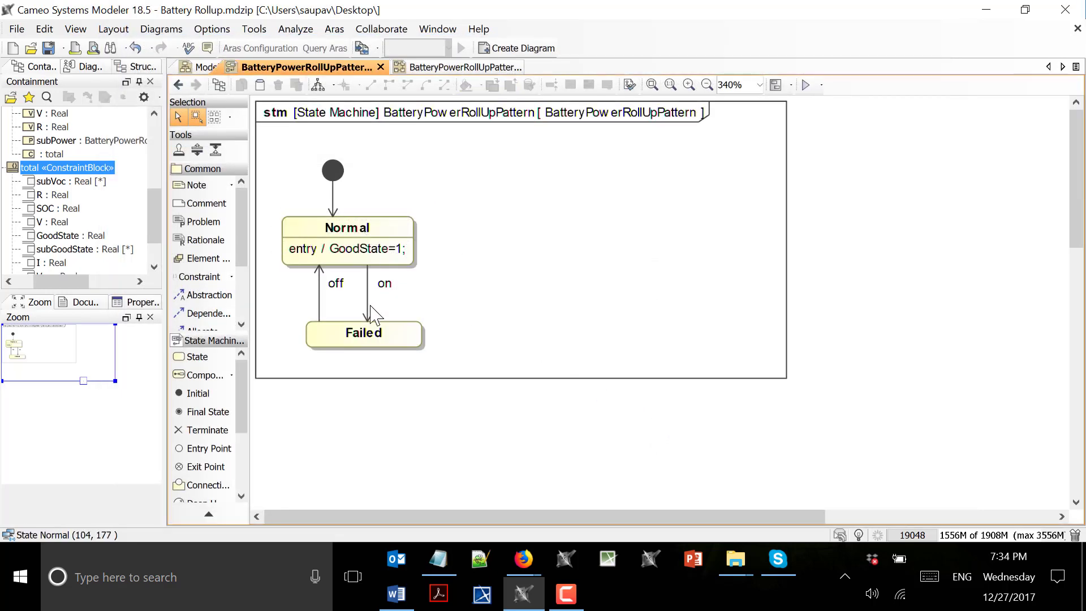
# - Give the Failed state an OpaqueBehavior entry action with the body GoodState=0;
pyautogui.click(371, 334)
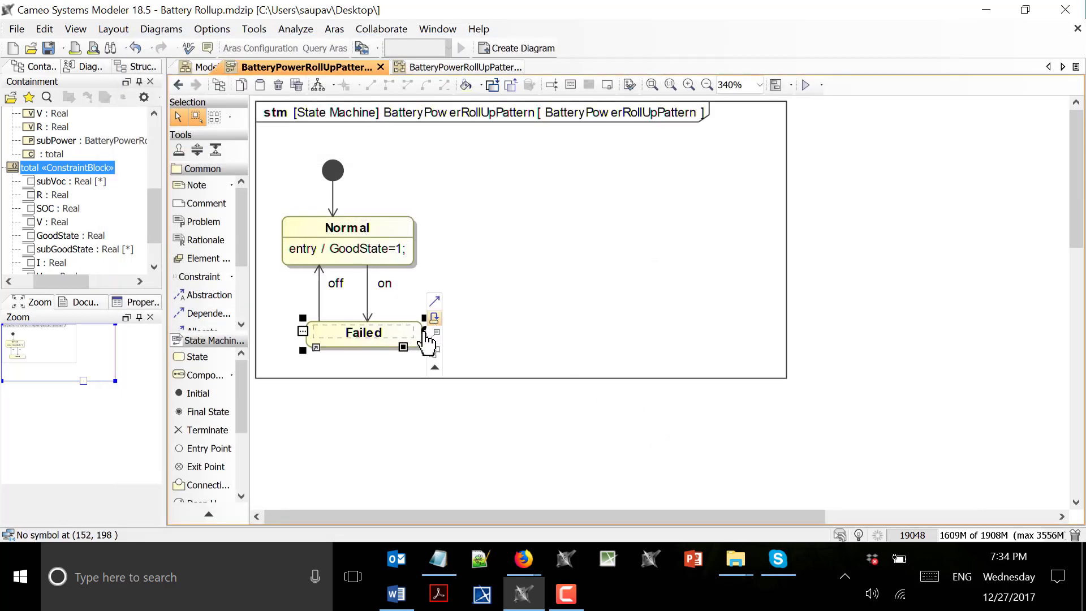
pyautogui.doubleClick(418, 342)
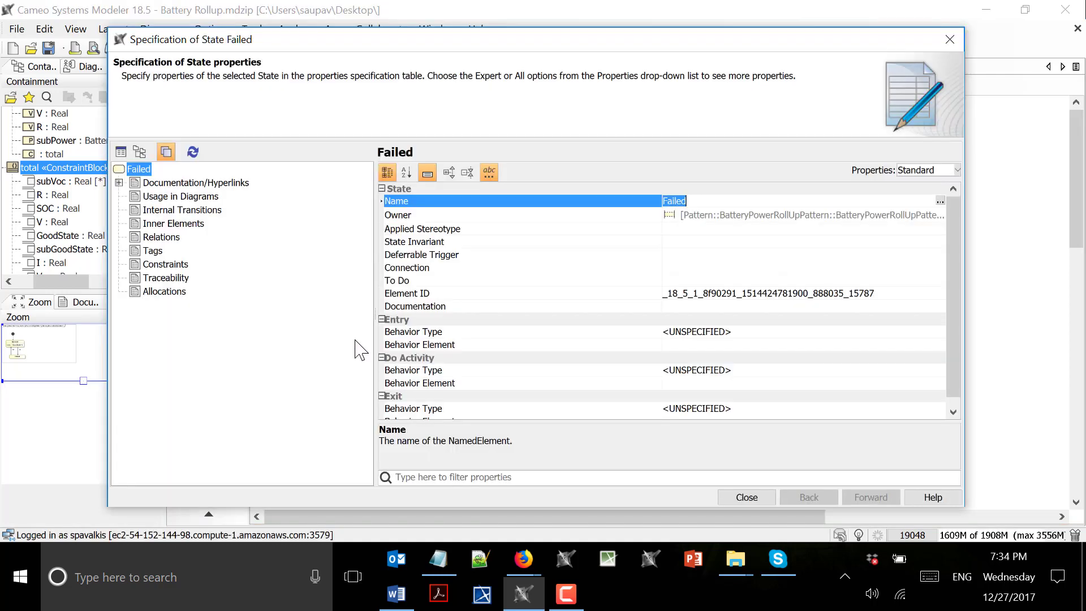
pyautogui.click(758, 331)
pyautogui.click(508, 332)
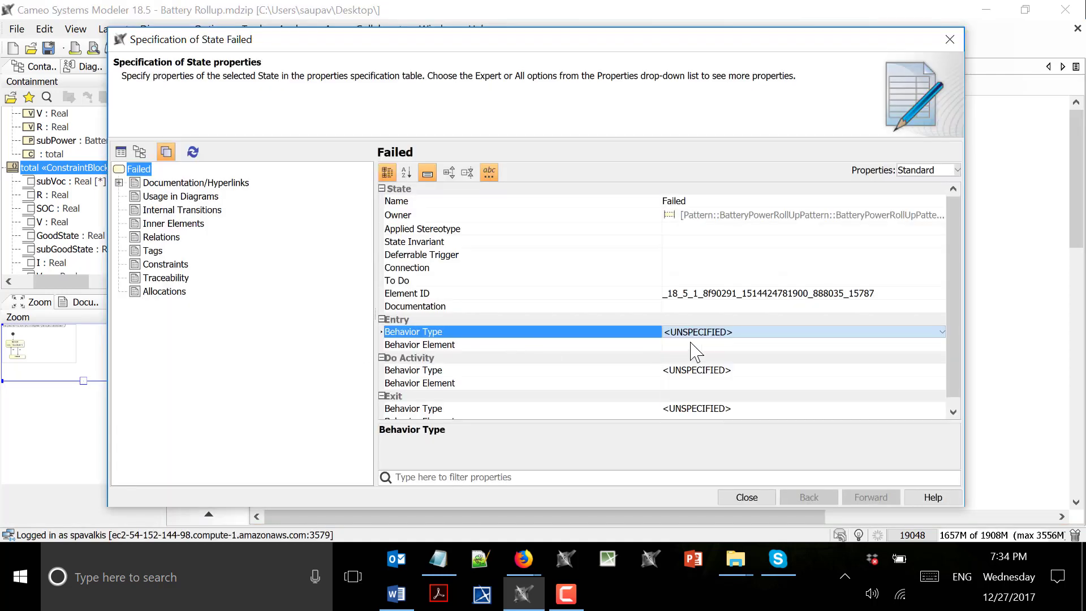
pyautogui.click(707, 334)
pyautogui.click(700, 392)
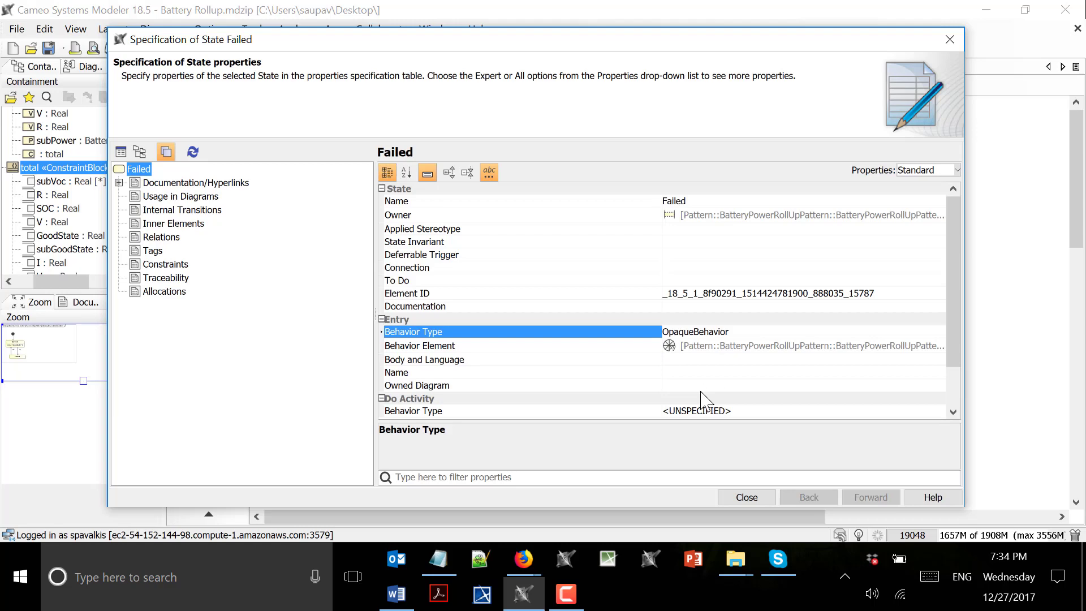
pyautogui.click(729, 360)
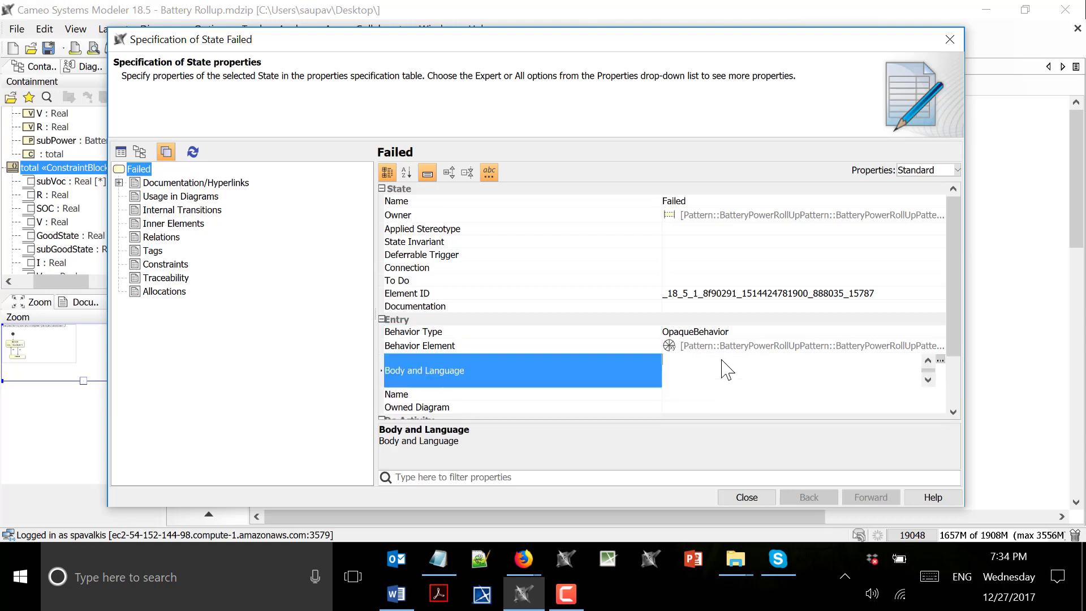
pyautogui.click(940, 361)
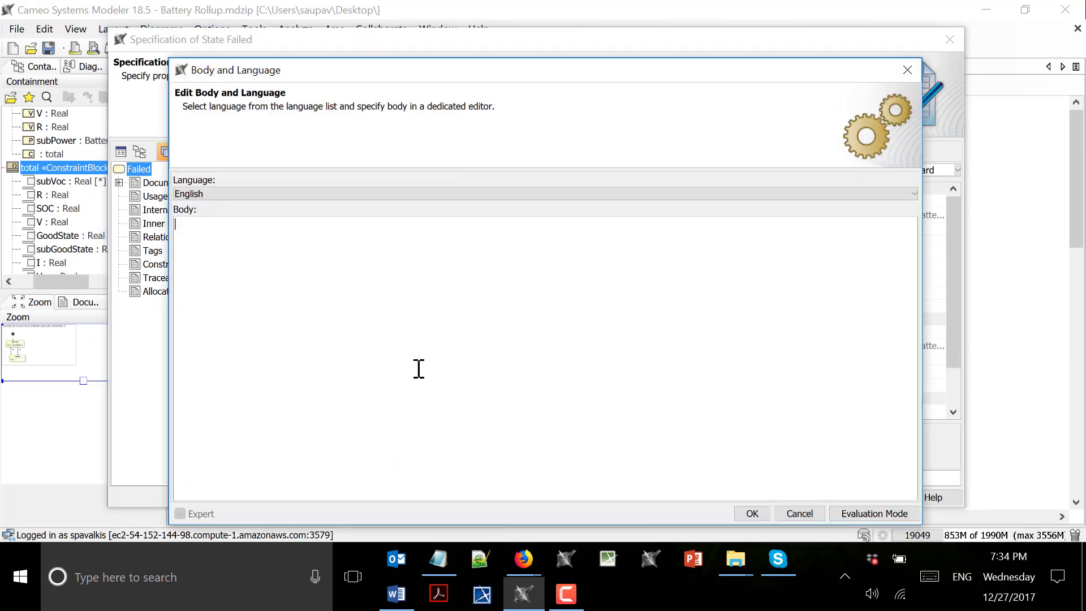
pyautogui.click(906, 71)
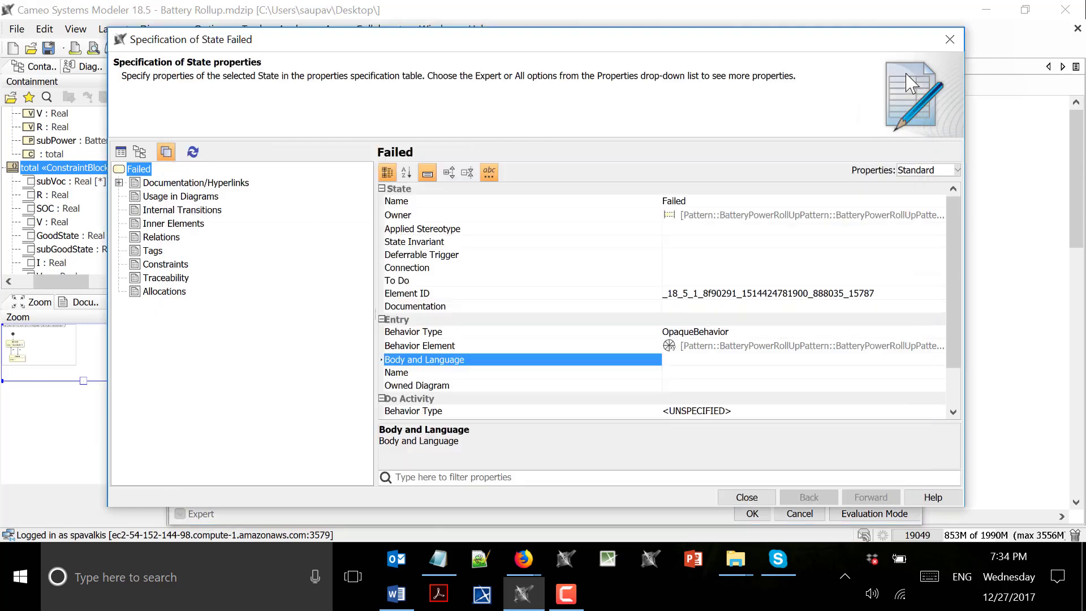
pyautogui.click(680, 364)
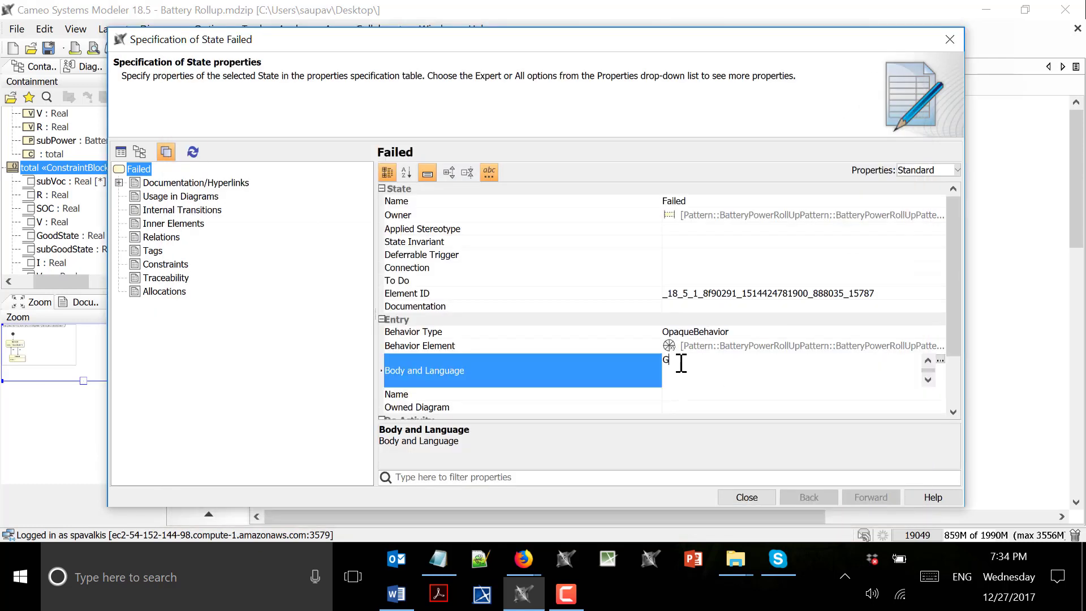
pyautogui.write('GoodState=0;')
pyautogui.click(746, 498)
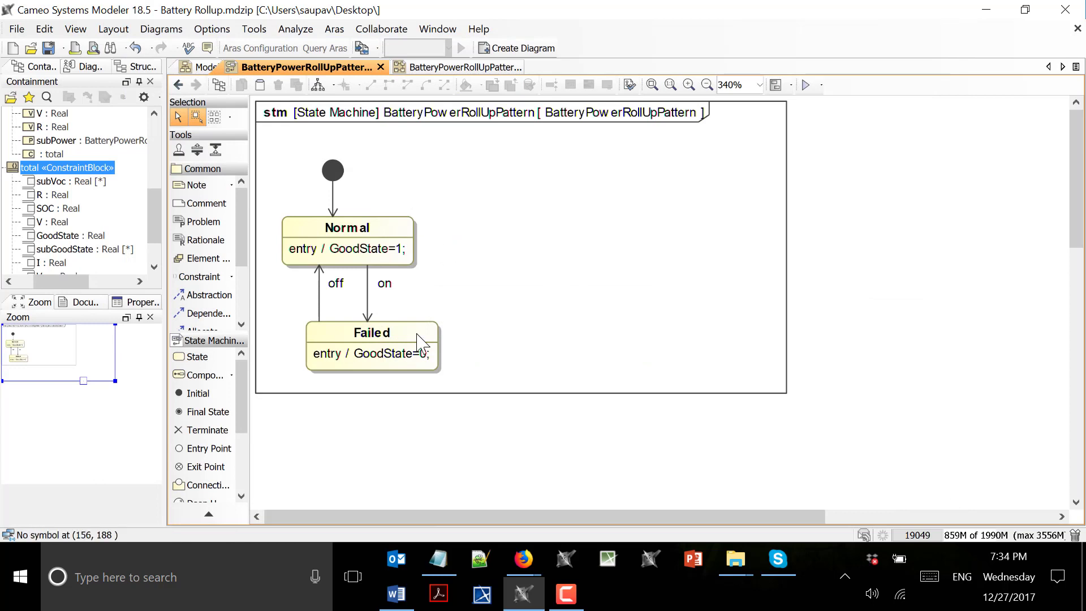
# - Align the Failed state directly under Normal and shift the "on" transition towards the right edges of both states
pyautogui.moveTo(348, 338); pyautogui.dragTo(324, 340)
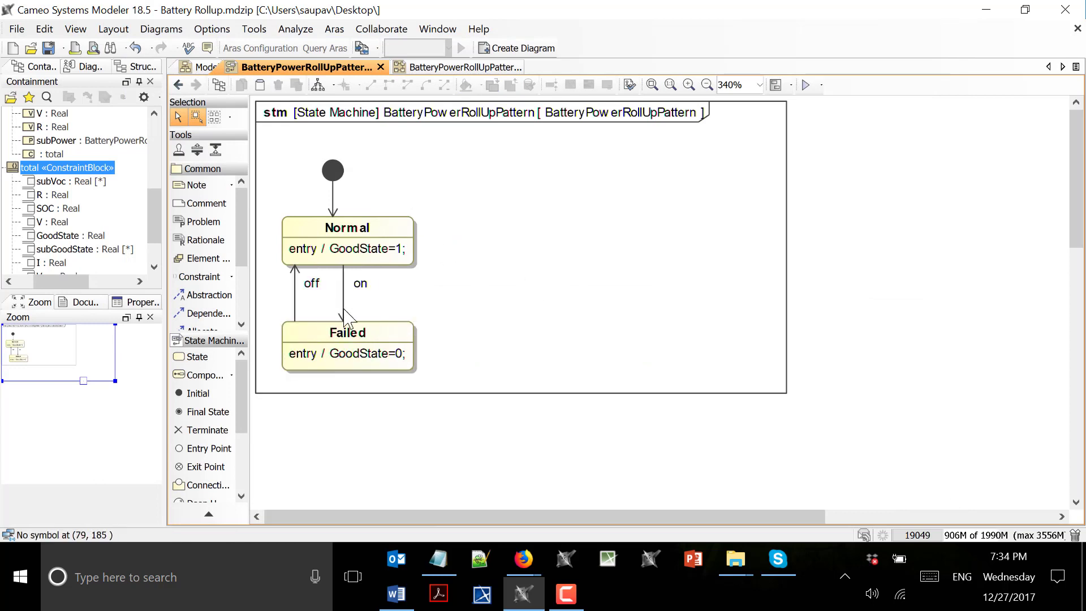
pyautogui.moveTo(343, 267); pyautogui.dragTo(408, 311)
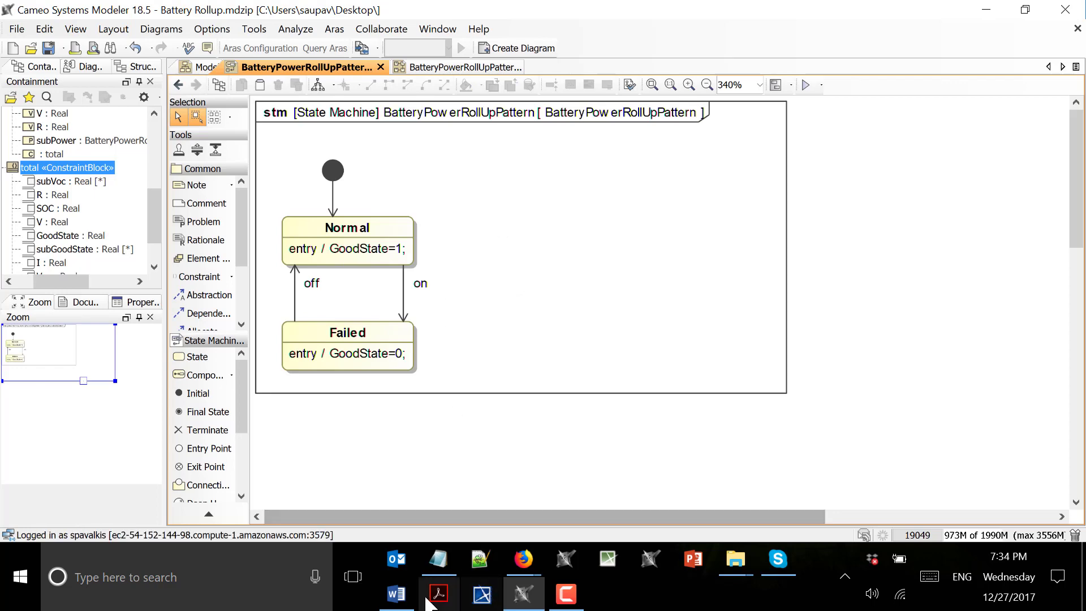
# - Compare the finished state machine with the one in the Word notes and return to Cameo Systems Modeler
pyautogui.click(392, 602)
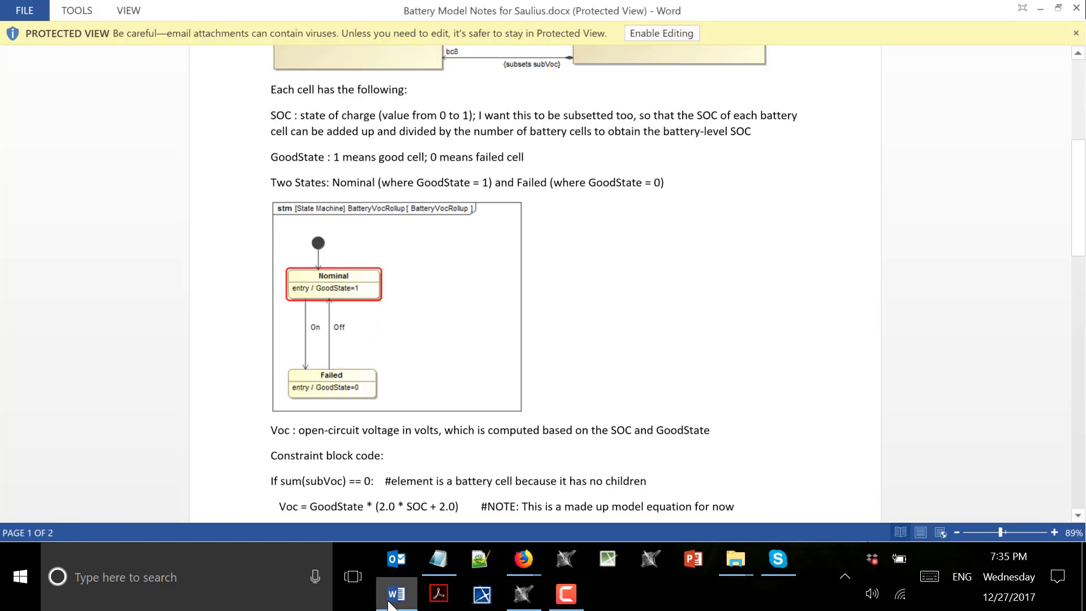
pyautogui.click(390, 602)
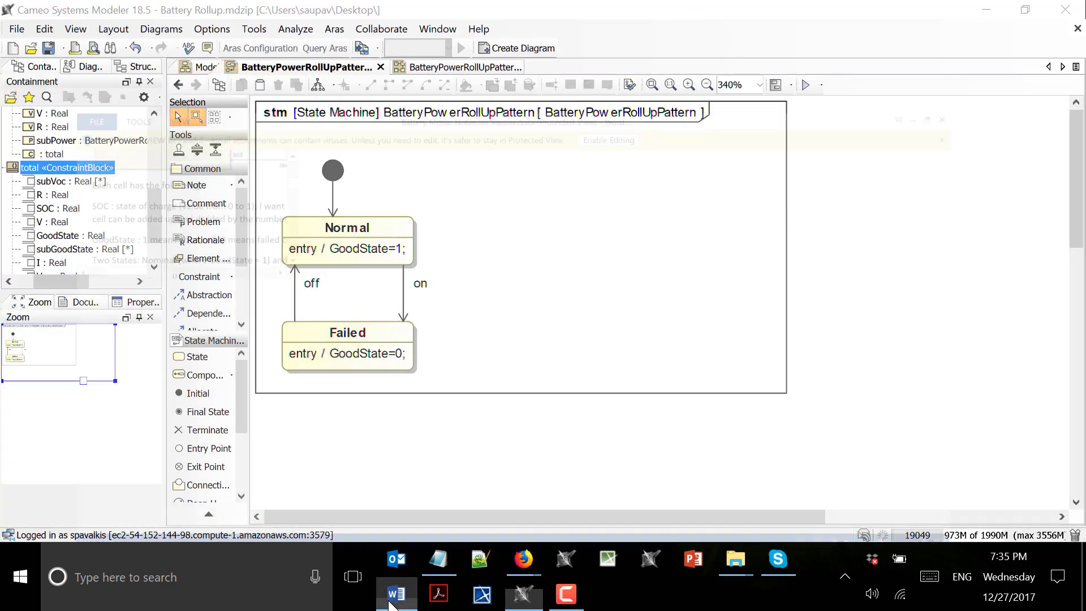
pyautogui.click(389, 602)
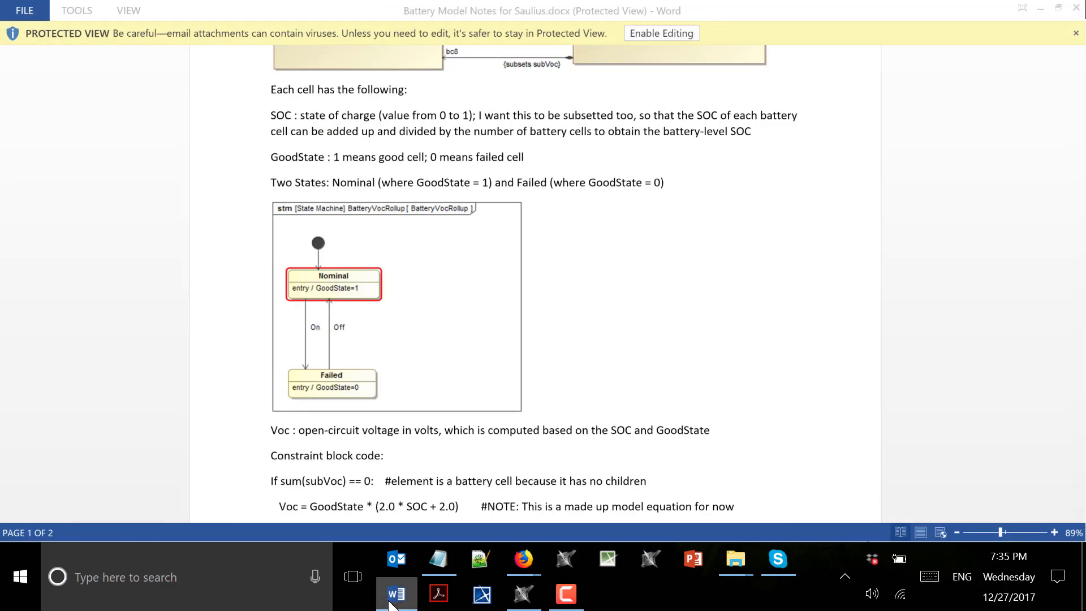
pyautogui.click(390, 602)
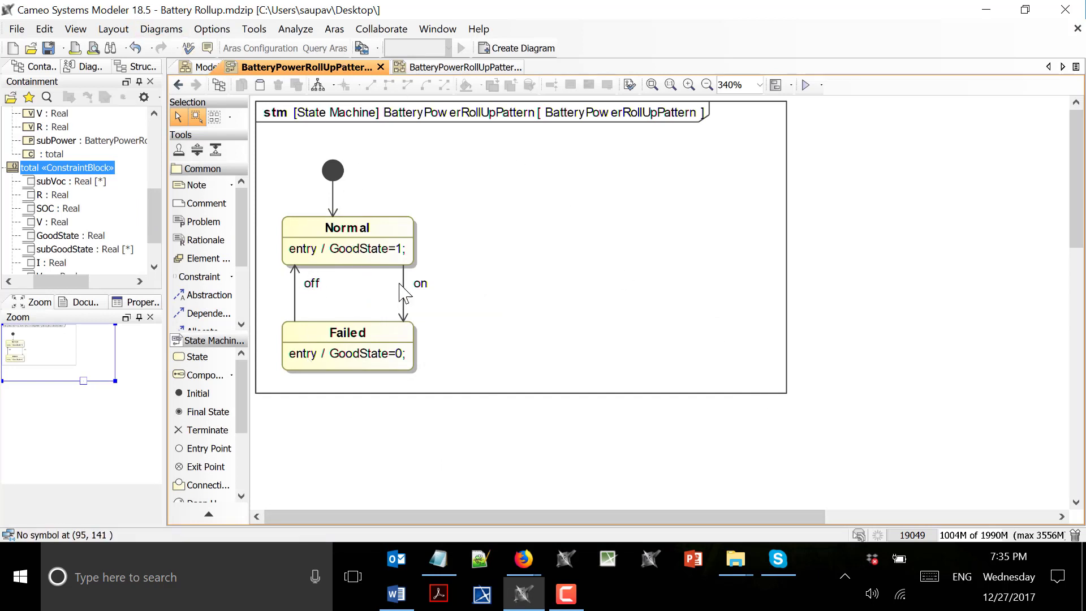
# - Start a simulation of the Battery block from the Model block definition diagram
pyautogui.click(188, 71)
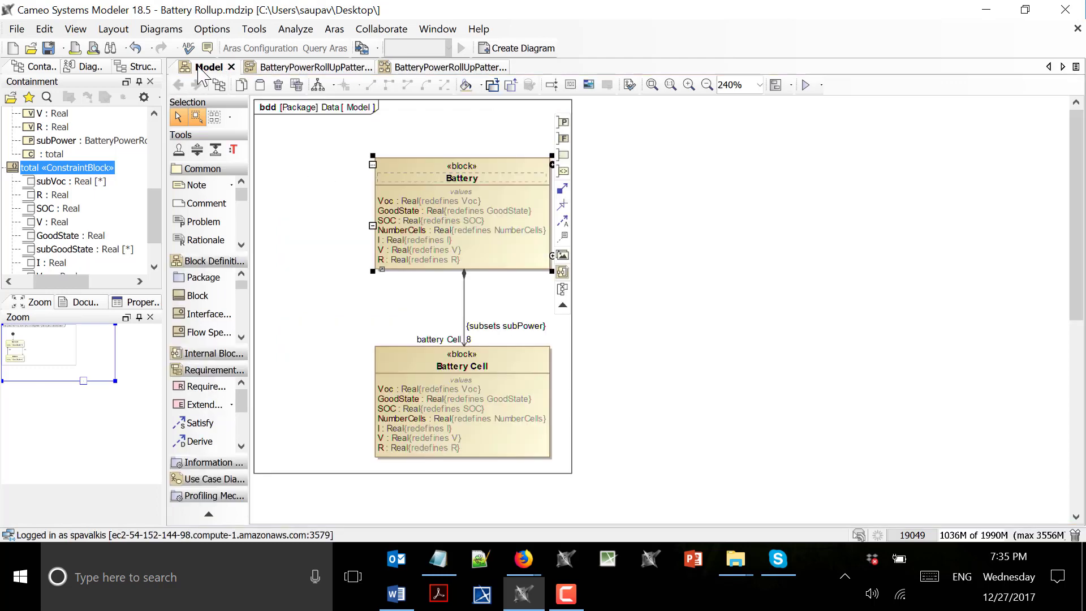
pyautogui.rightClick(418, 183)
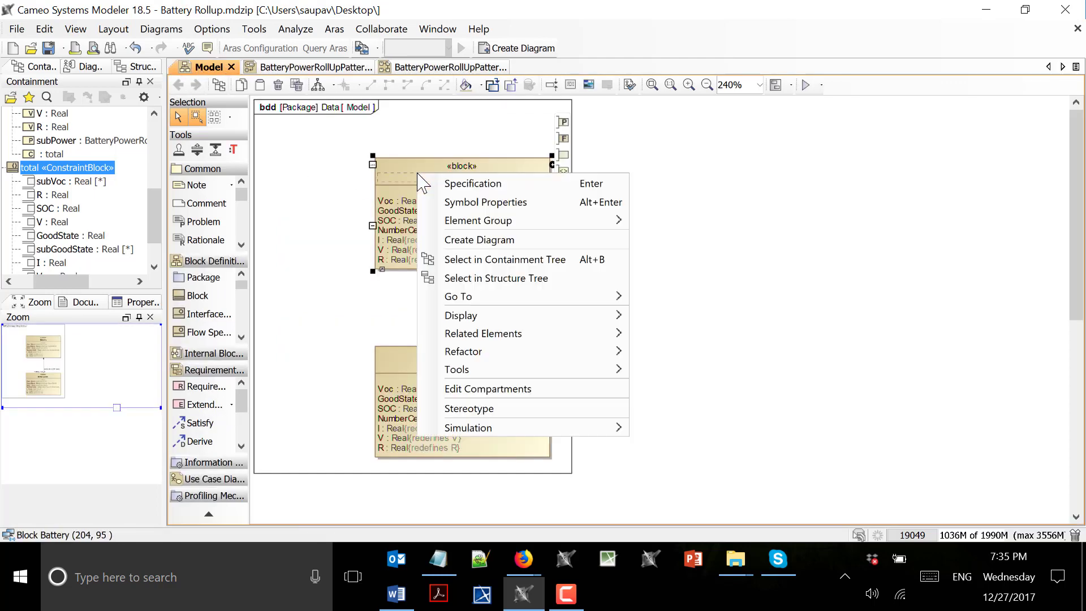
pyautogui.moveTo(617, 428)
pyautogui.click(679, 424)
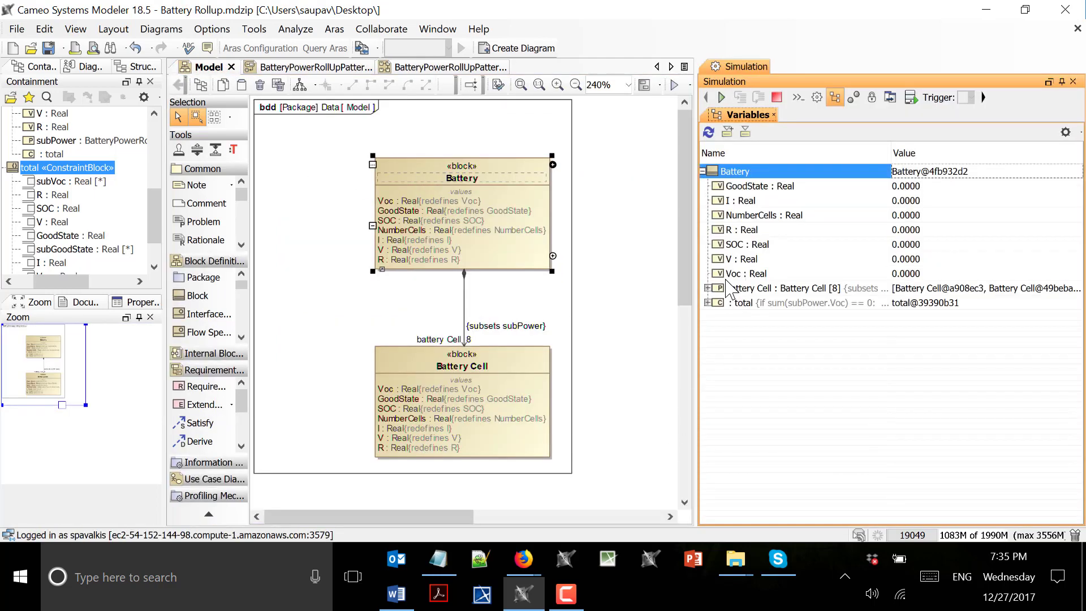
# - Expand the first battery cell's values in the simulation variables and run the simulation
pyautogui.click(708, 289)
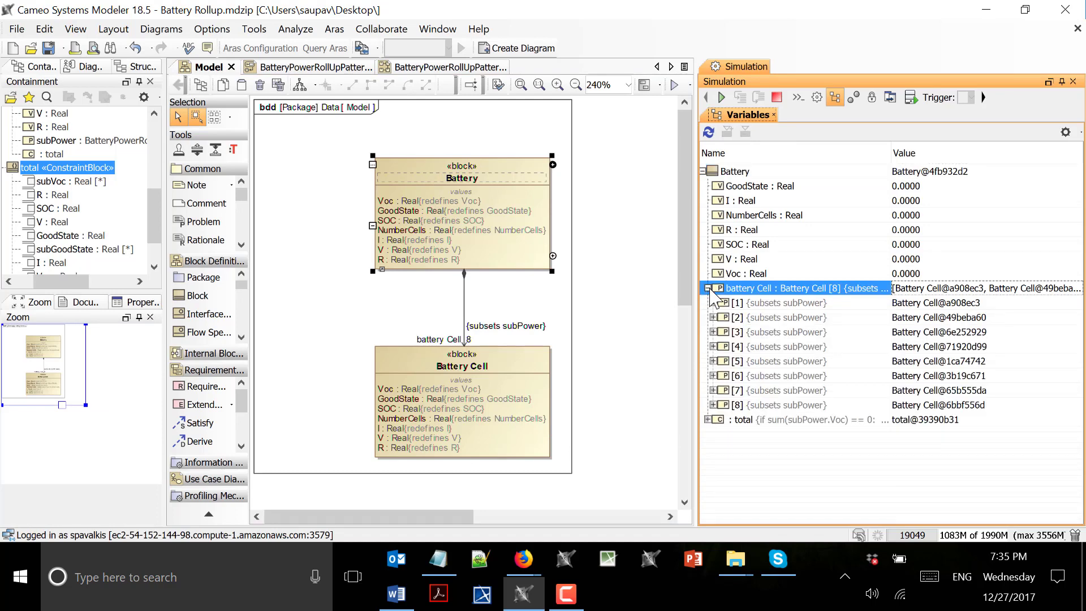
pyautogui.click(712, 303)
pyautogui.rightClick(722, 309)
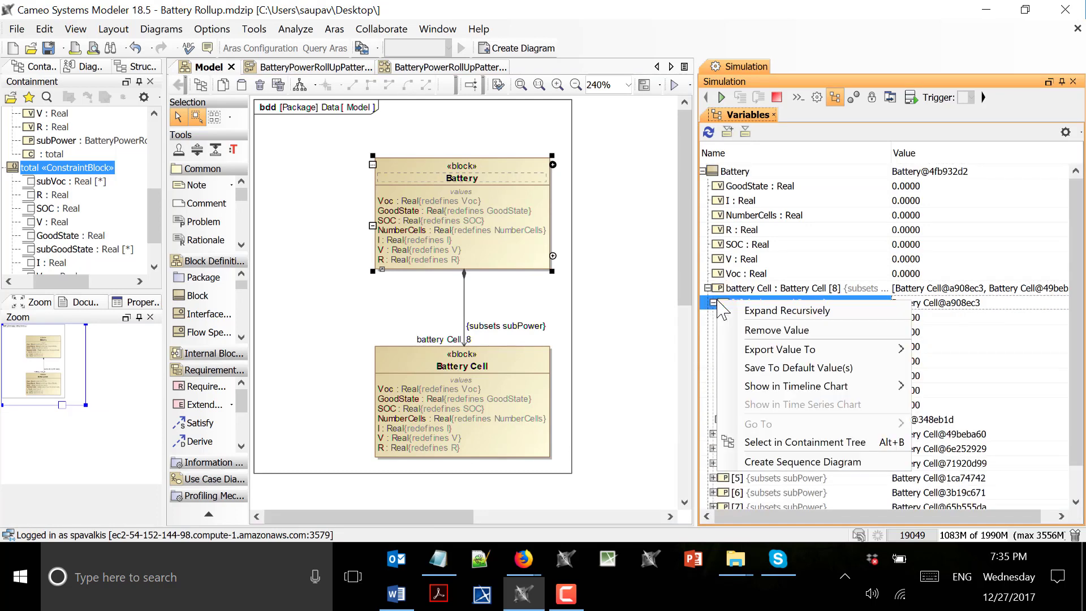
pyautogui.click(623, 281)
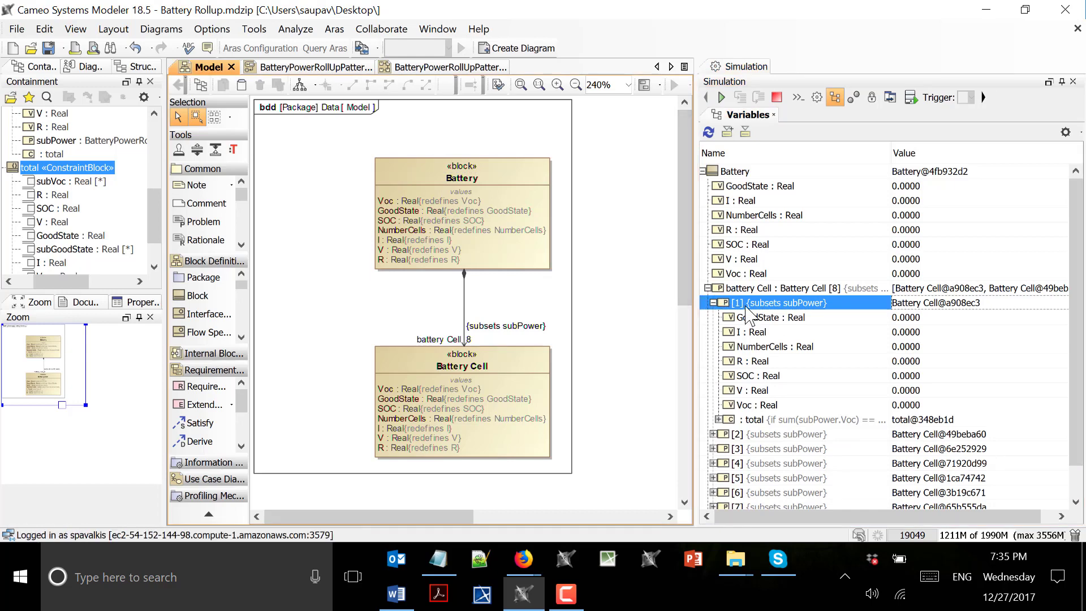
pyautogui.click(721, 98)
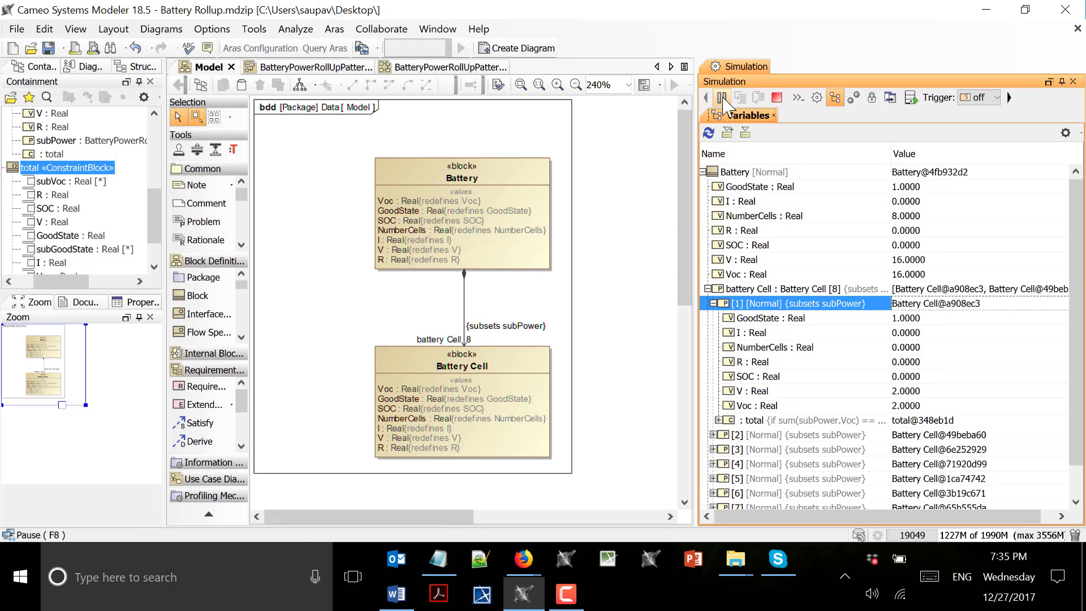
# - Compare the simulated values of the first two battery cells, leaving only the first cell expanded
pyautogui.scroll(-3, 772, 421)
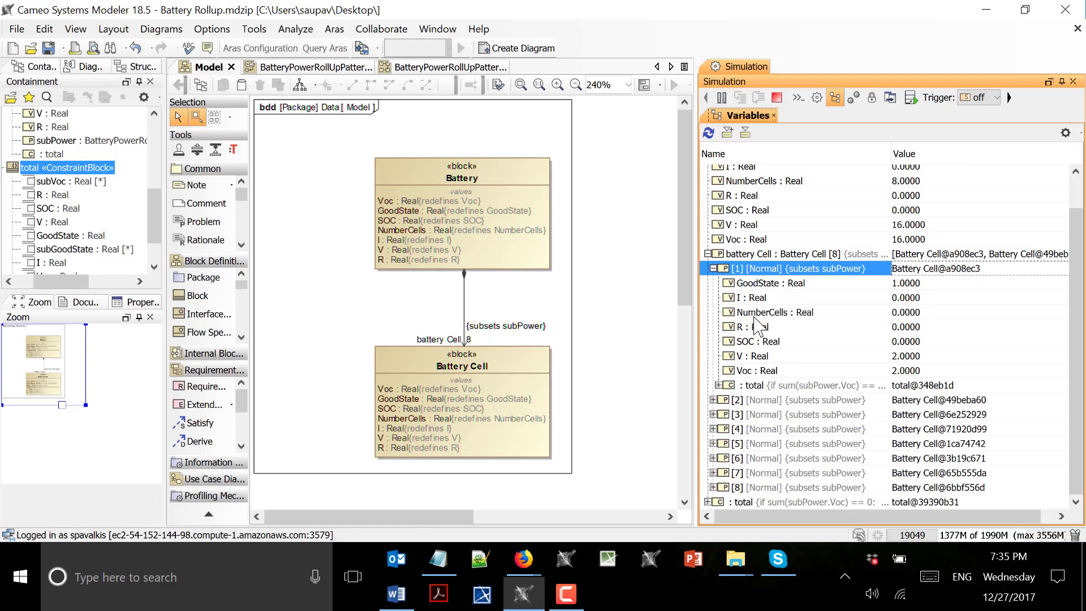
pyautogui.click(717, 402)
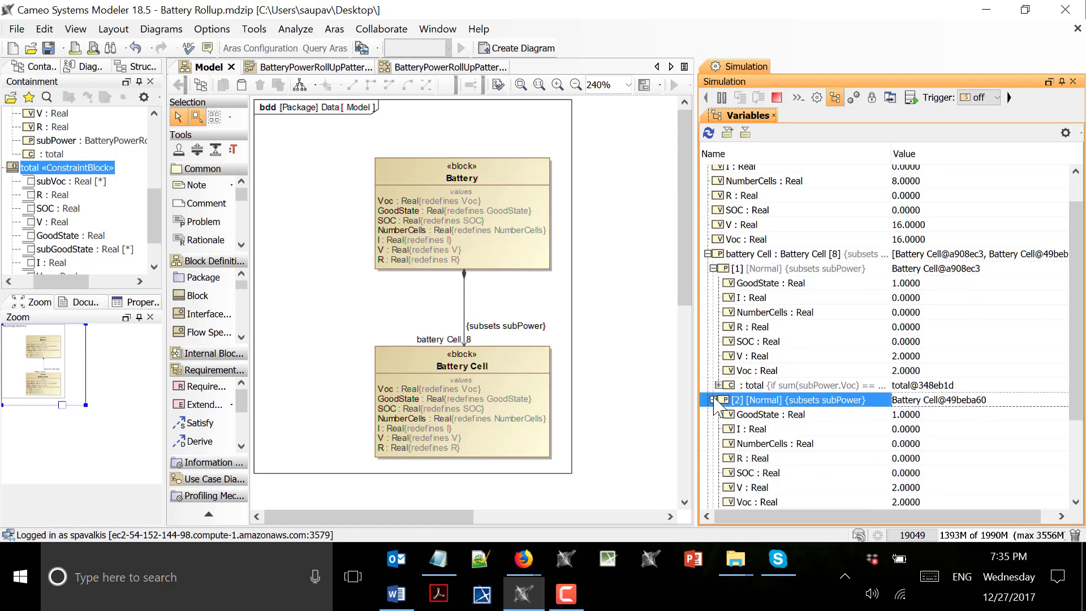
pyautogui.rightClick(765, 270)
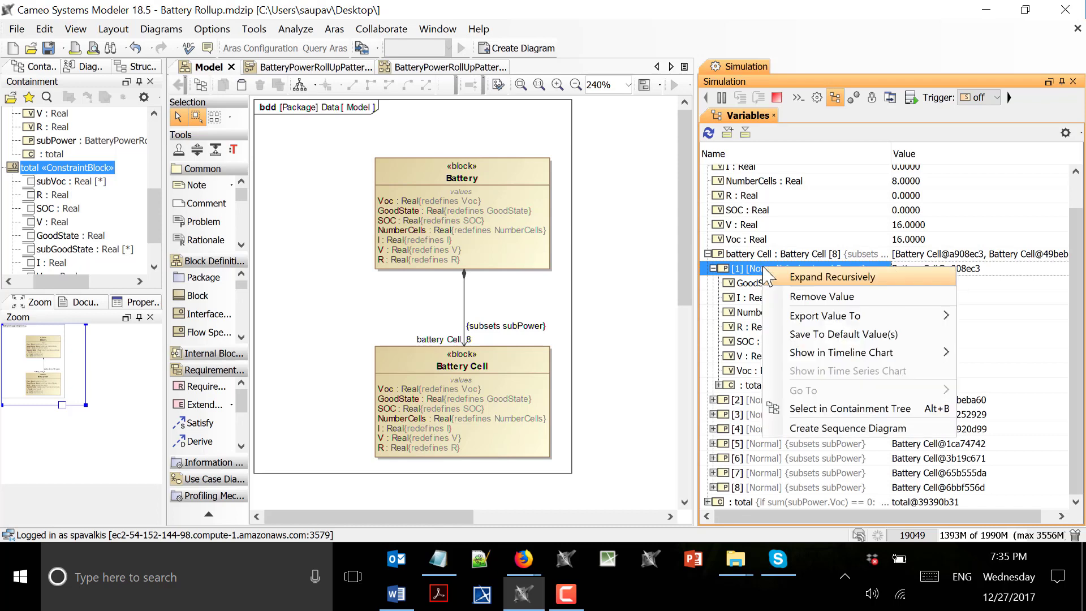
pyautogui.click(769, 277)
pyautogui.click(984, 97)
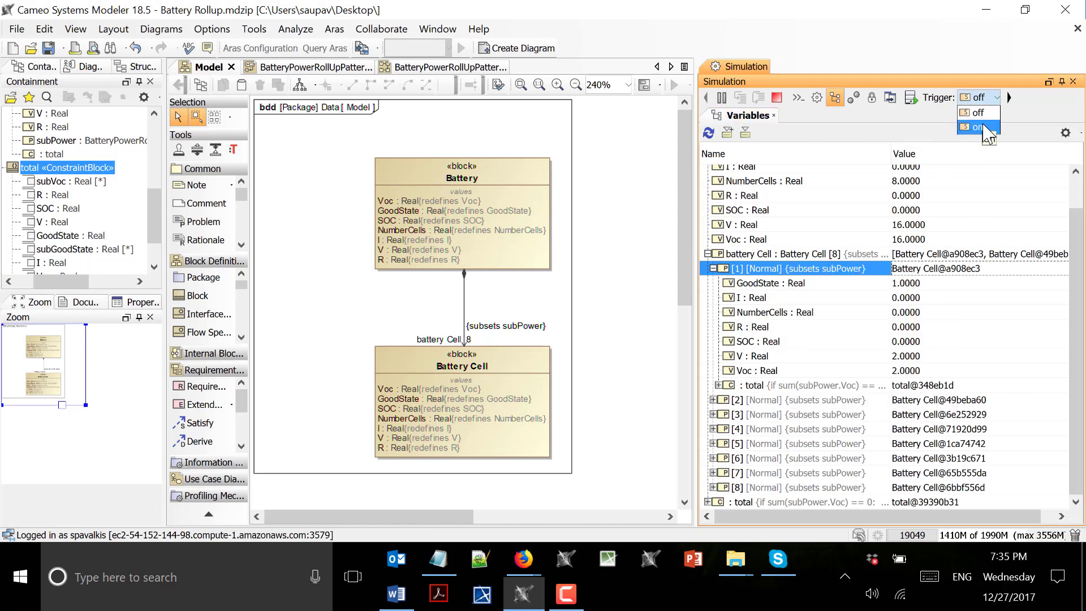
pyautogui.click(771, 268)
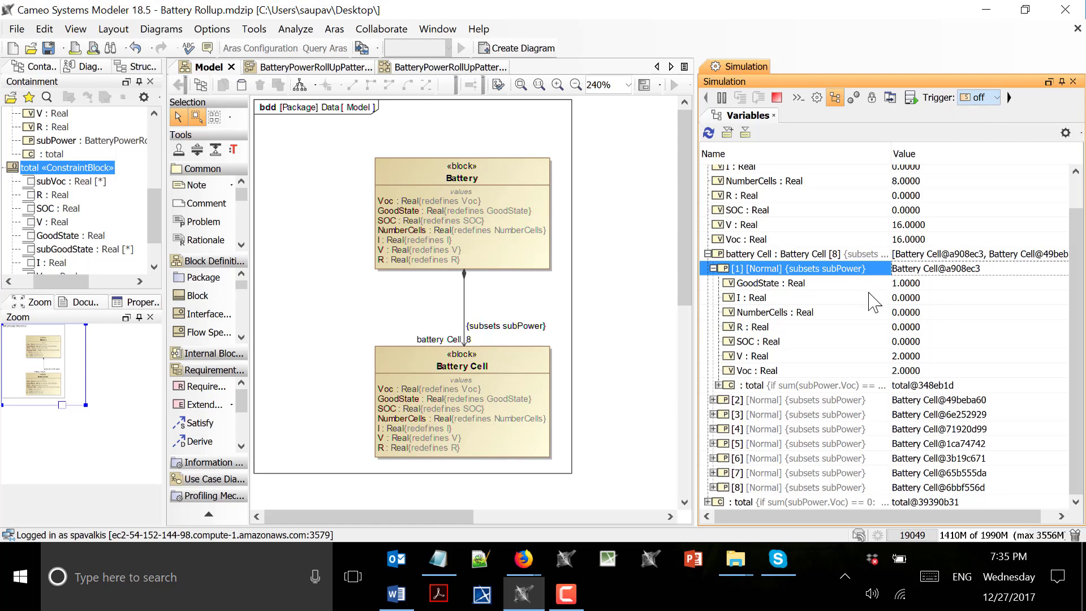
pyautogui.click(714, 400)
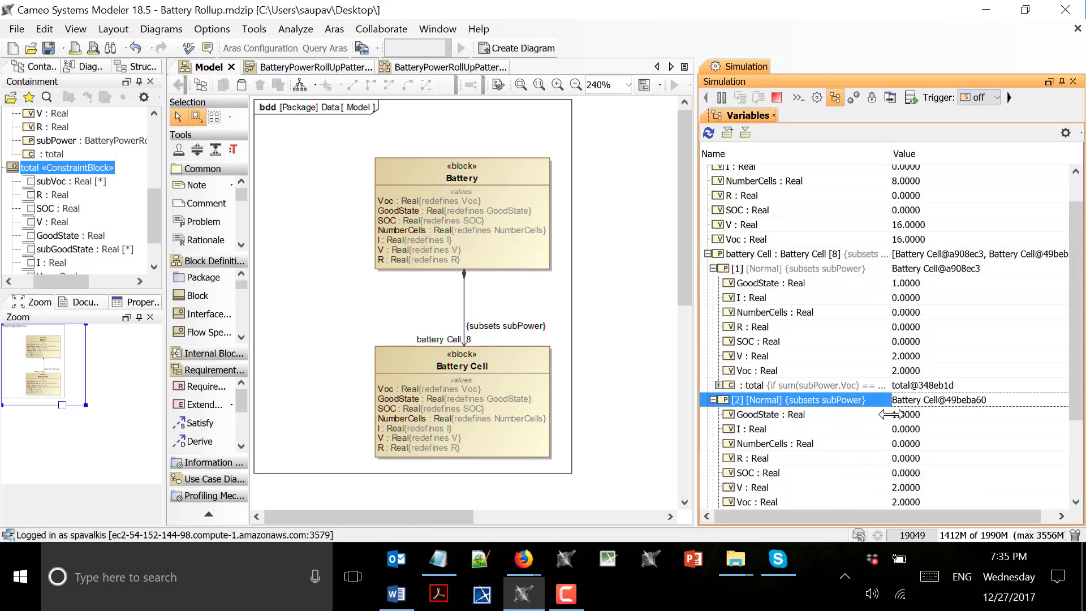
pyautogui.click(714, 400)
# - Send the "off" signal to battery cell 1 to fail it, and check the rolled-up Battery values
pyautogui.click(744, 271)
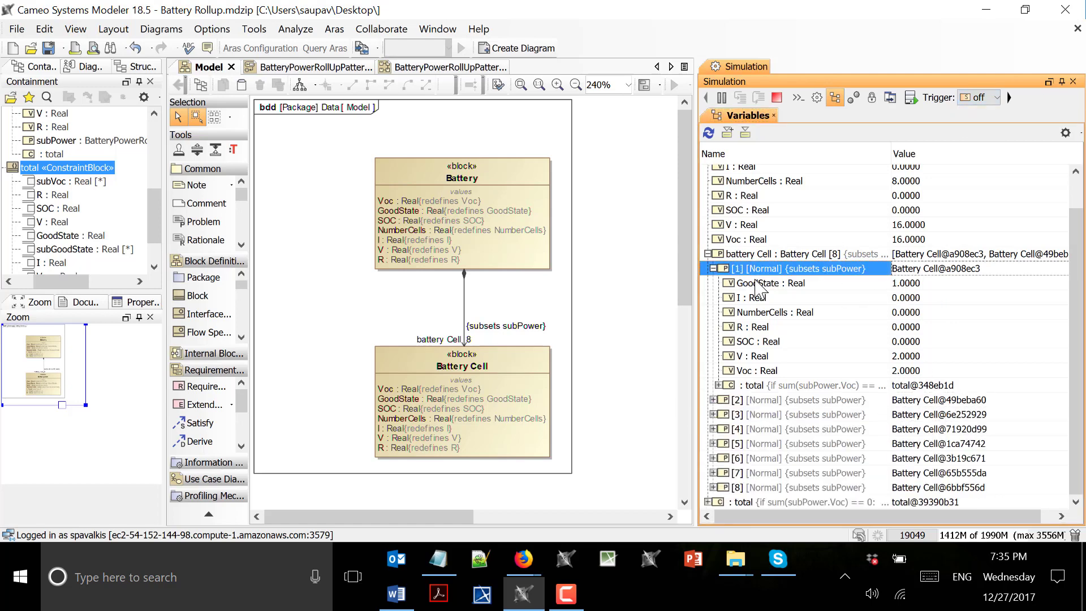
pyautogui.click(990, 97)
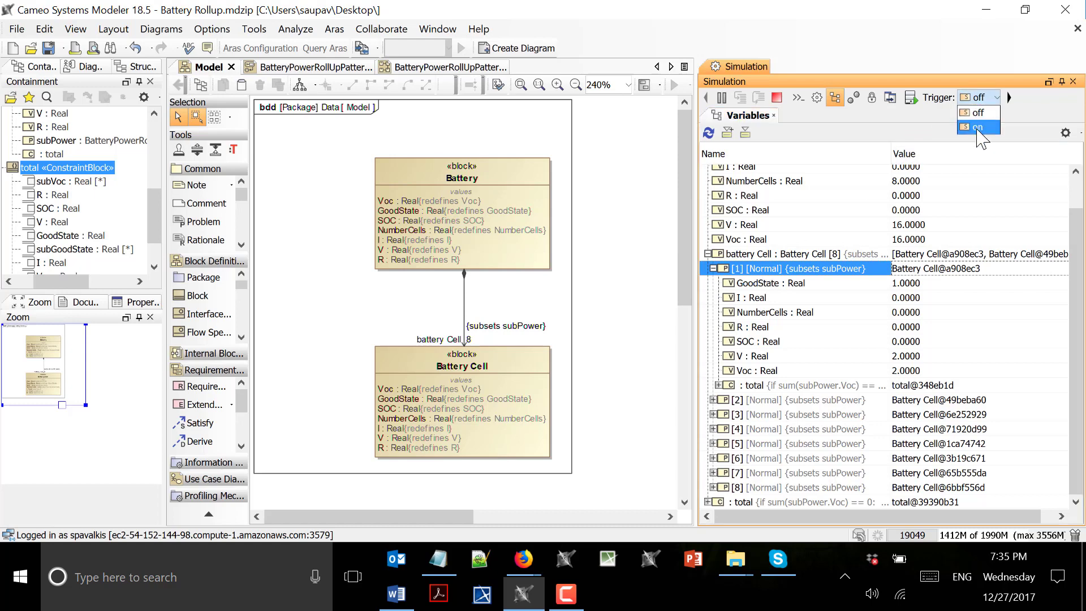
pyautogui.click(976, 115)
pyautogui.scroll(3, 904, 290)
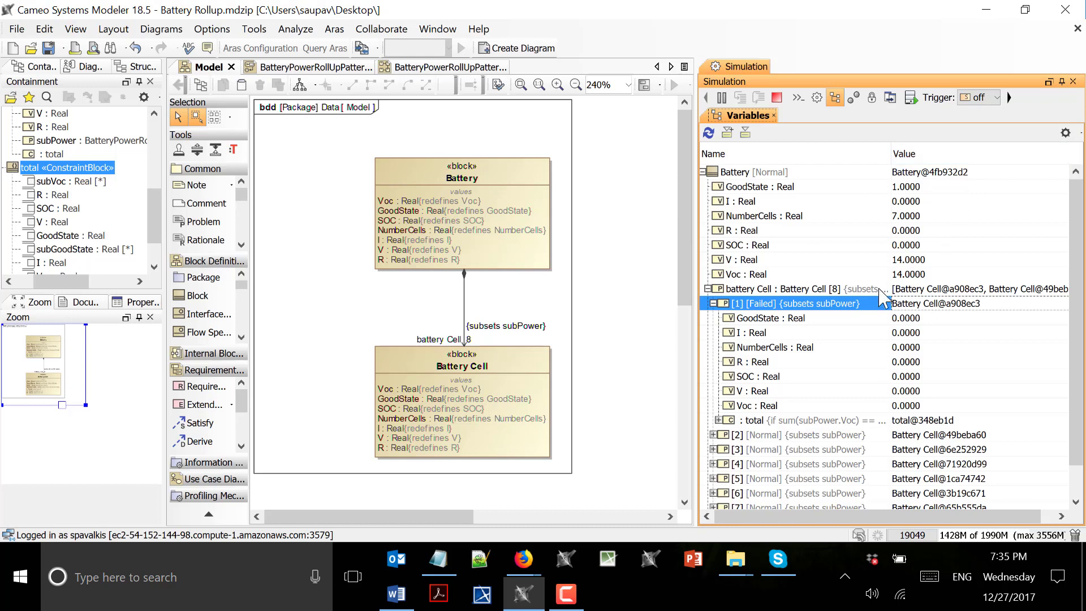
# - Plot the Battery's V value in a time series chart, loading the Simulation Profile, and place the chart over the diagram
pyautogui.rightClick(909, 260)
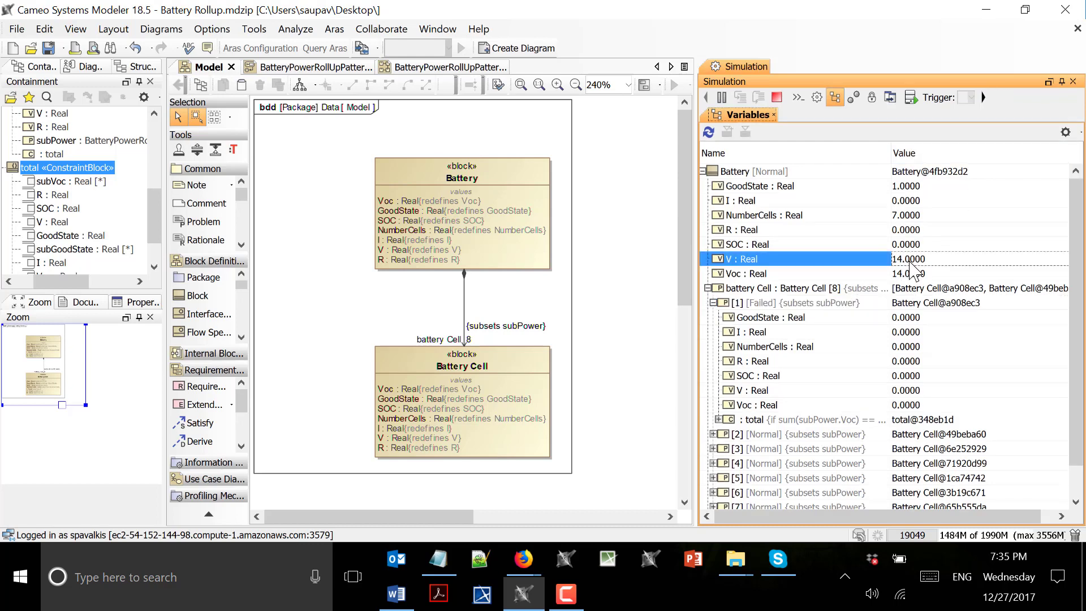
pyautogui.click(965, 385)
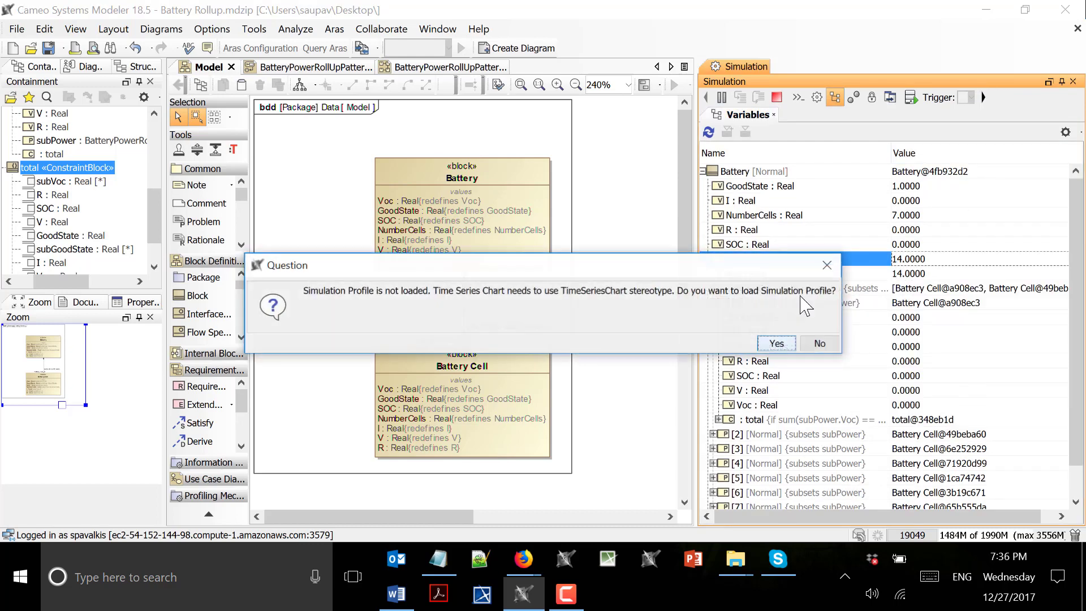
pyautogui.click(773, 341)
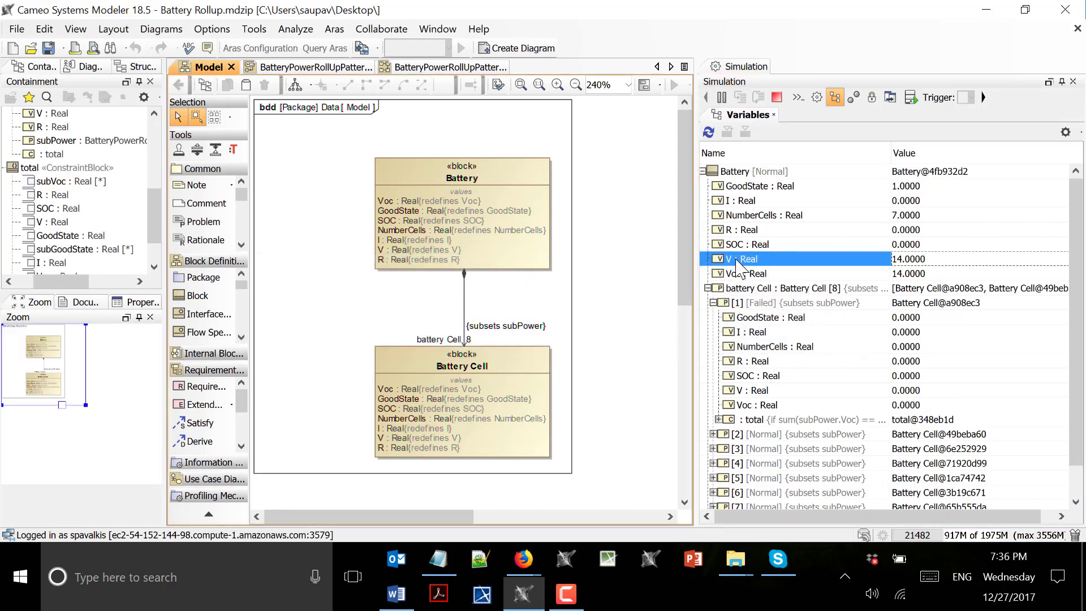
pyautogui.moveTo(800, 357); pyautogui.dragTo(610, 148)
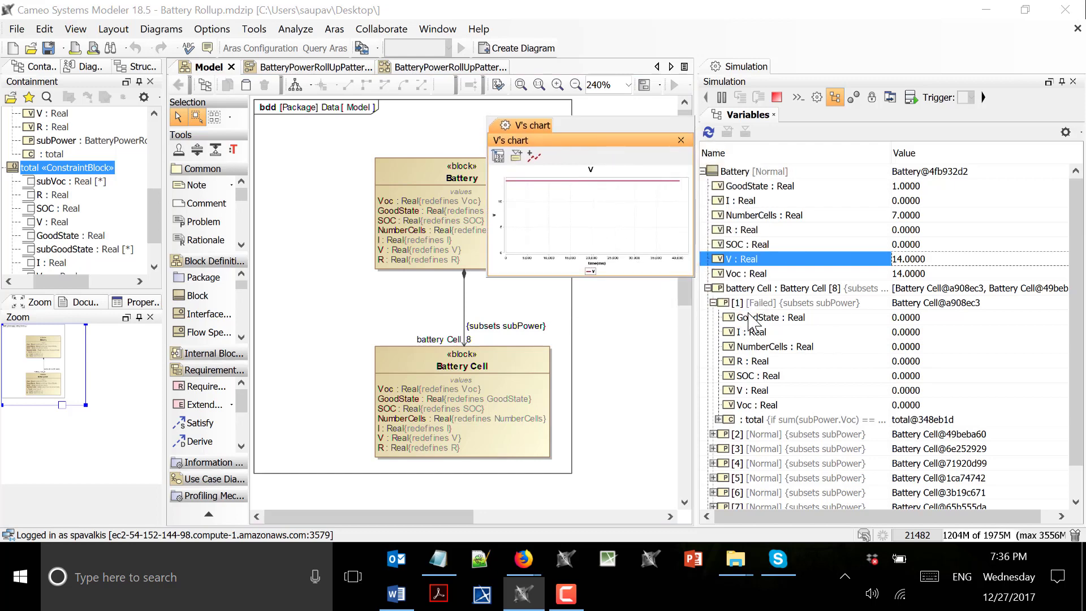
# - Send the "off" signal to battery cells 2, 4 and 6 in turn to put them in the Failed state
pyautogui.scroll(-1, 751, 323)
pyautogui.rightClick(760, 401)
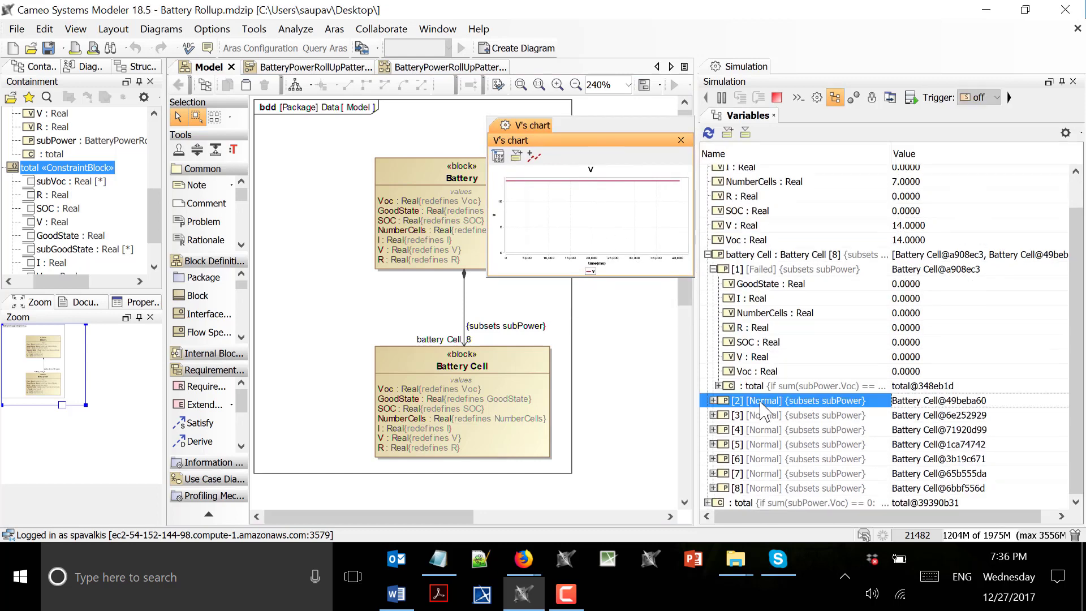
pyautogui.click(980, 97)
pyautogui.click(981, 122)
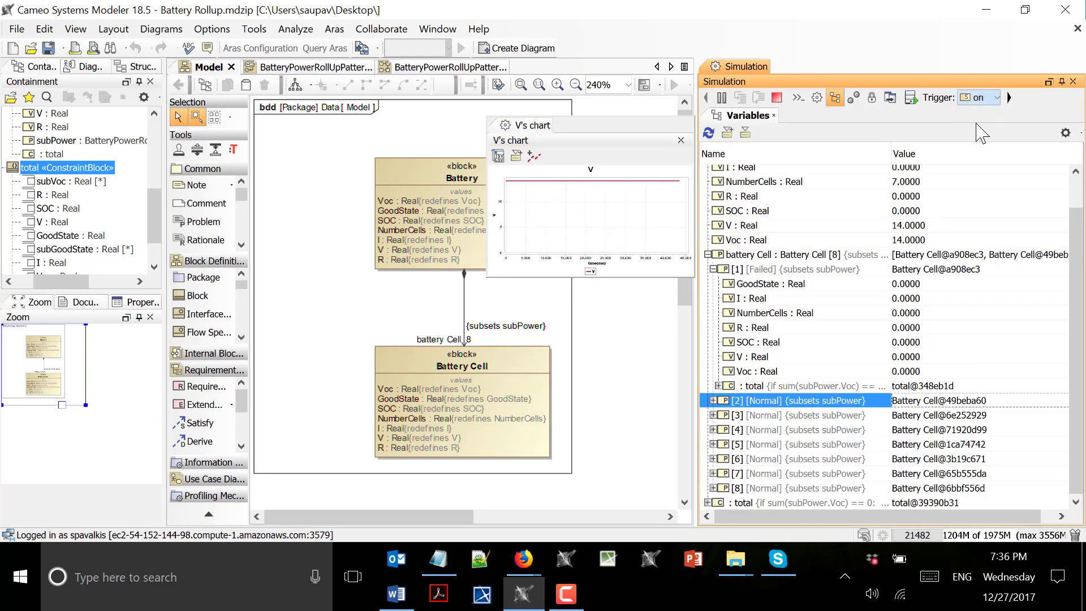
pyautogui.click(755, 430)
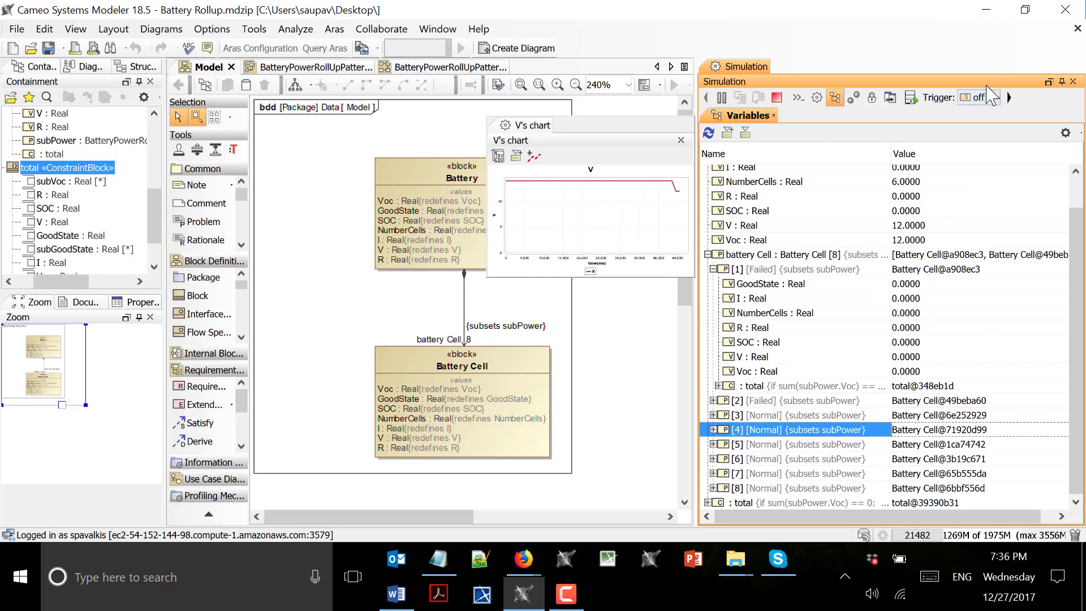
pyautogui.click(995, 97)
pyautogui.click(979, 129)
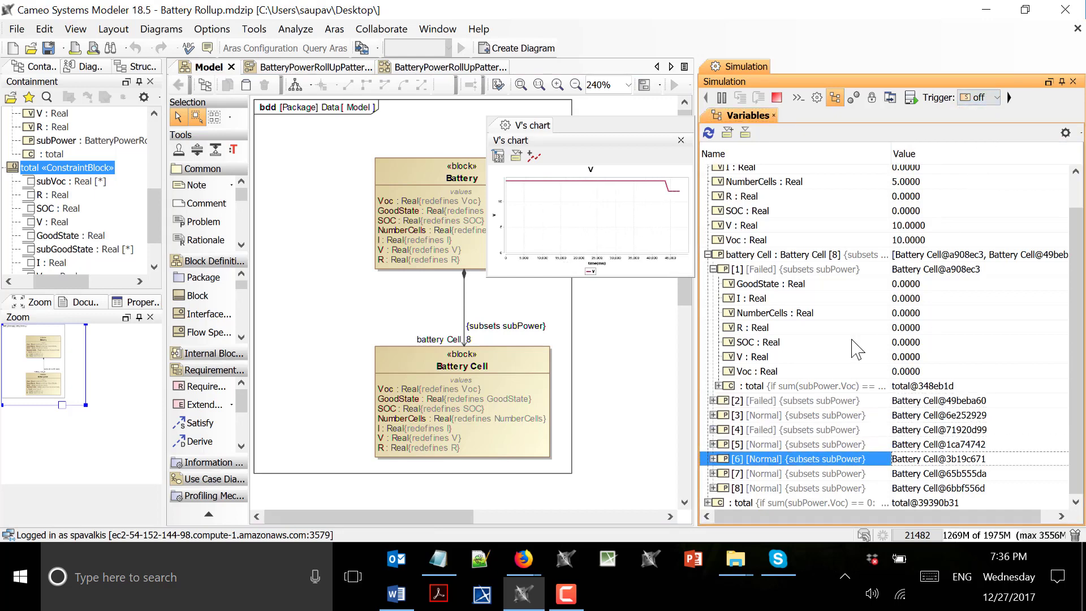
pyautogui.click(980, 102)
pyautogui.click(979, 128)
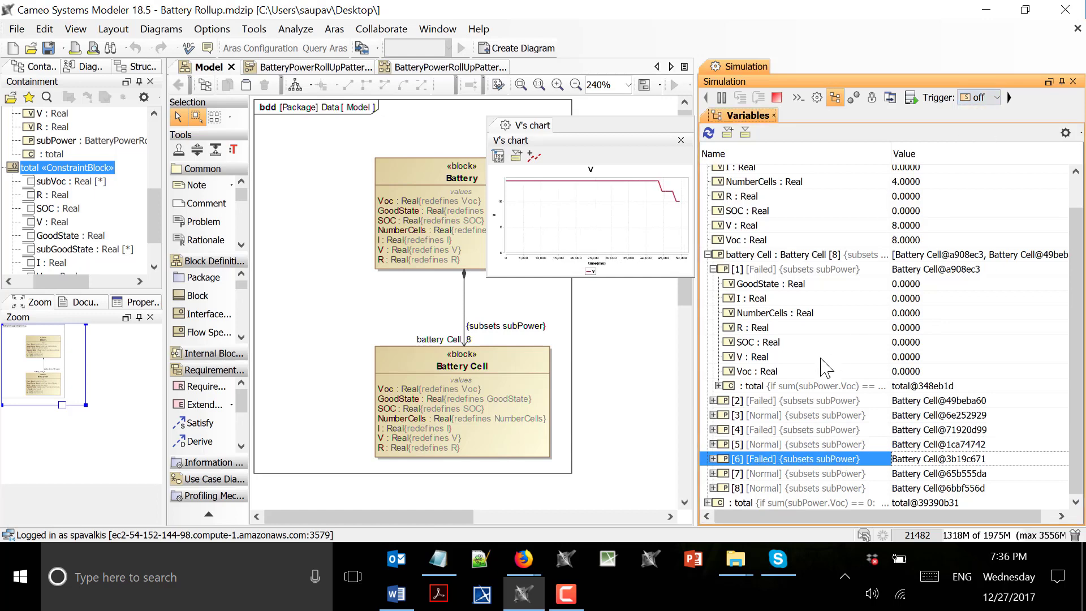
# - Send the "on" signal to battery cells 2 and 1 in turn to return them to the Normal state
pyautogui.click(758, 401)
pyautogui.click(979, 97)
pyautogui.click(979, 128)
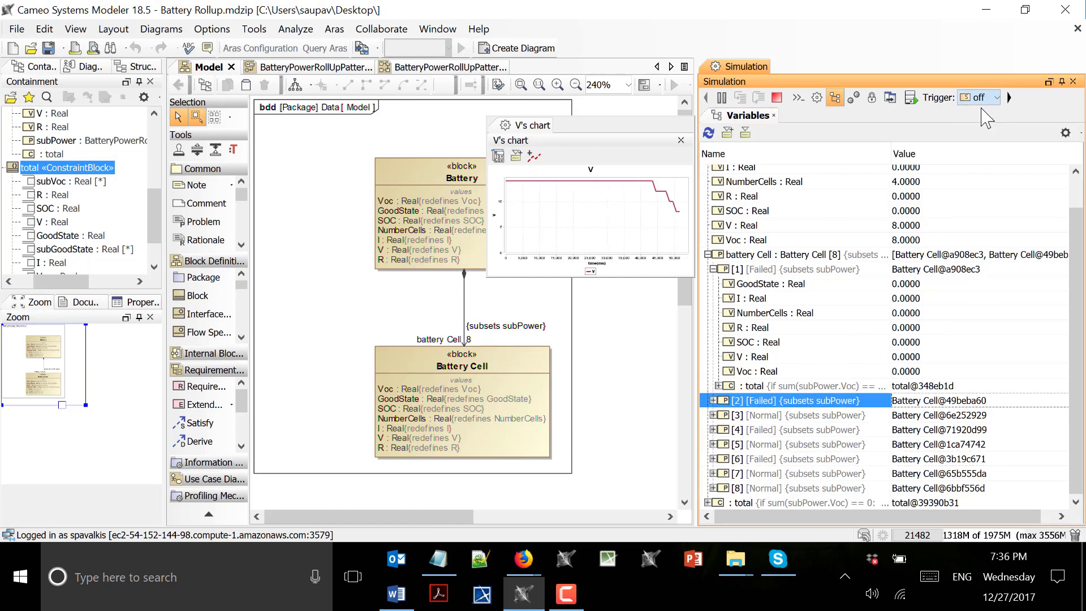
pyautogui.click(768, 270)
pyautogui.click(979, 97)
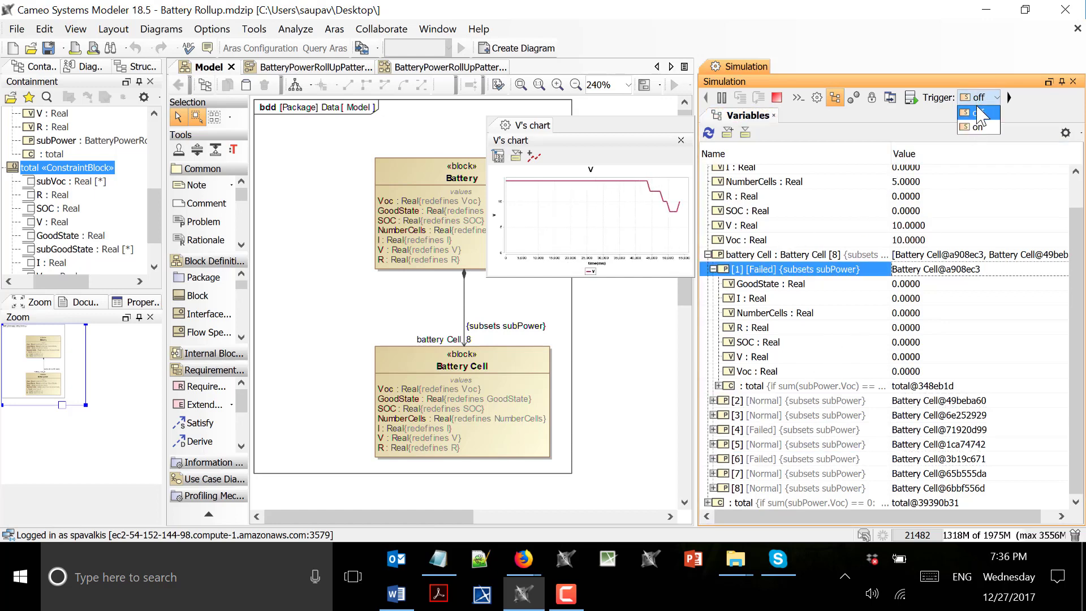
pyautogui.click(979, 128)
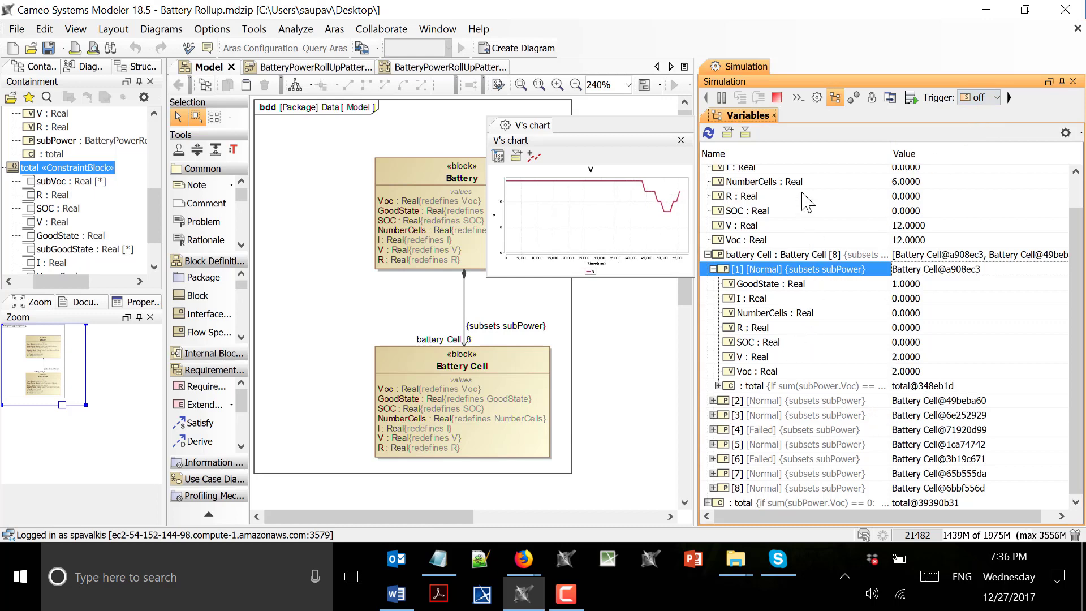